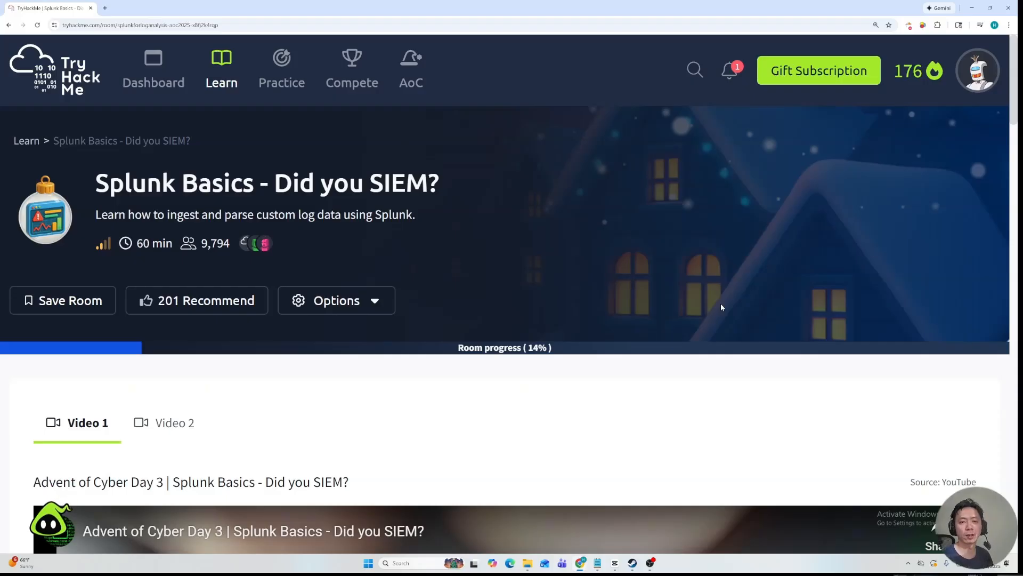
# Read the Task 1 introduction, covering the story, learning objectives and instructions for connecting to the machine.
pyautogui.scroll(-10, 489, 357)
pyautogui.scroll(-5, 489, 354)
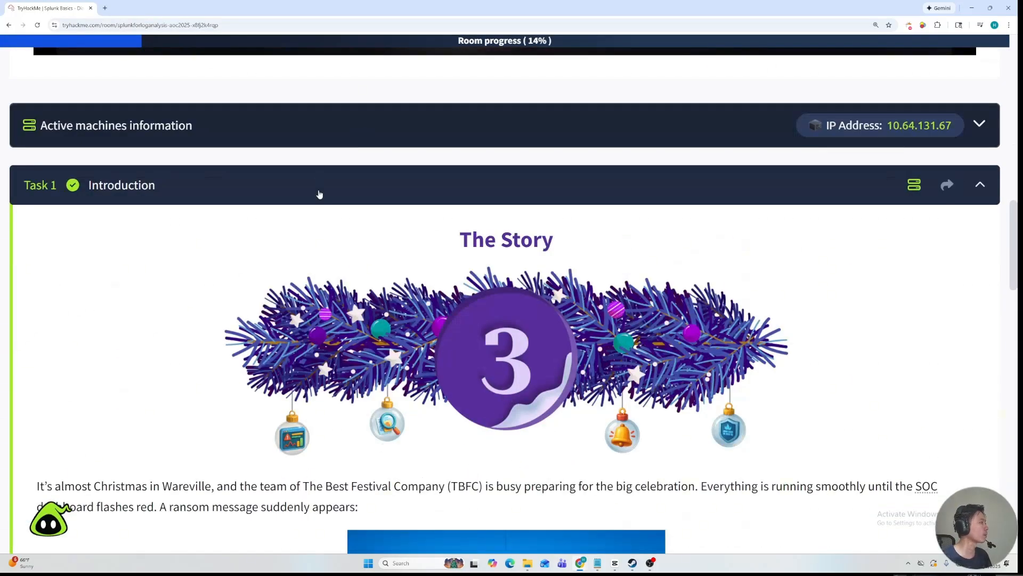
pyautogui.scroll(-2, 319, 192)
pyautogui.scroll(1, 426, 332)
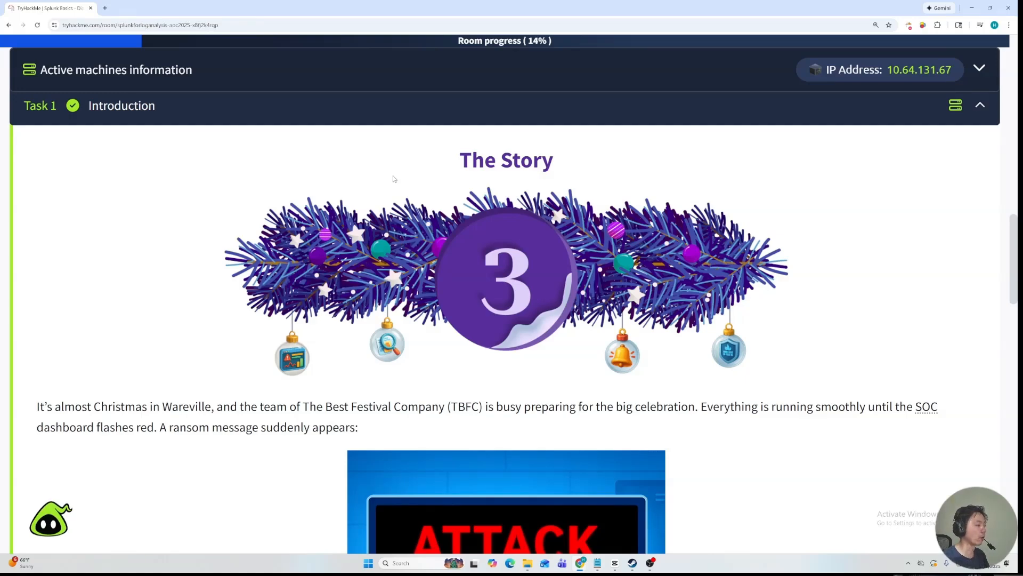
pyautogui.scroll(-3, 394, 178)
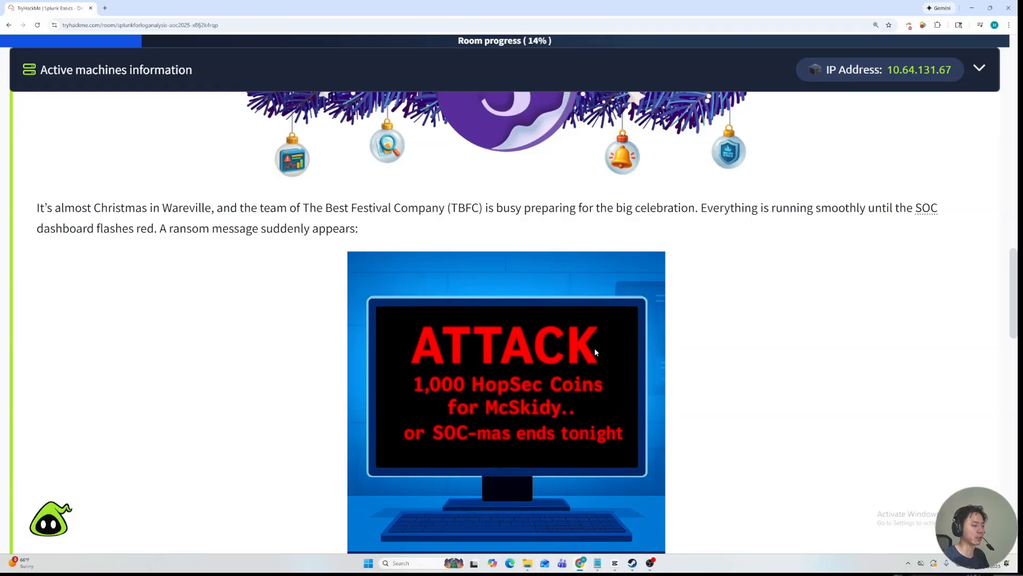
pyautogui.scroll(-4, 594, 349)
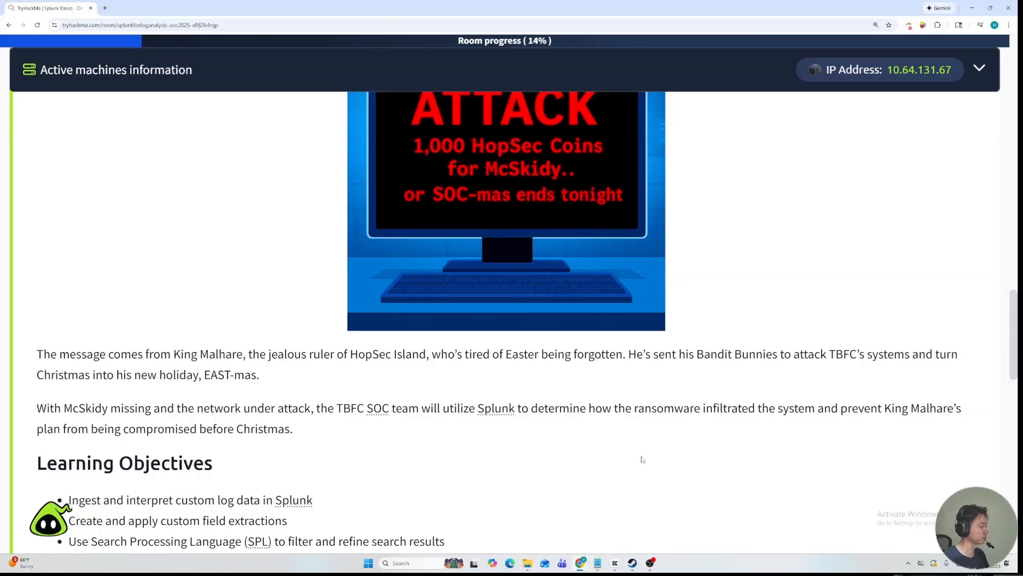
pyautogui.scroll(-4, 641, 458)
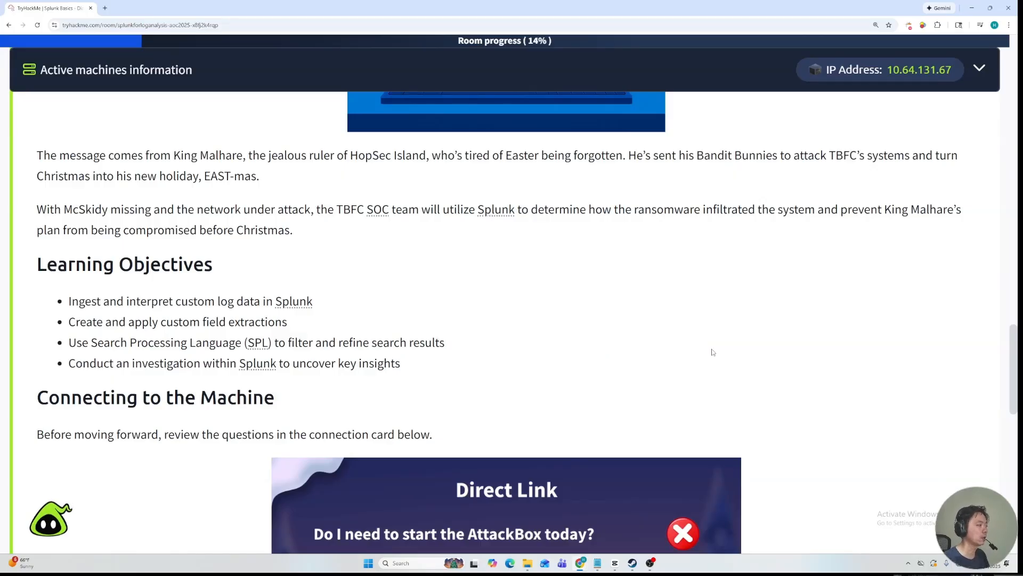
pyautogui.scroll(-5, 736, 331)
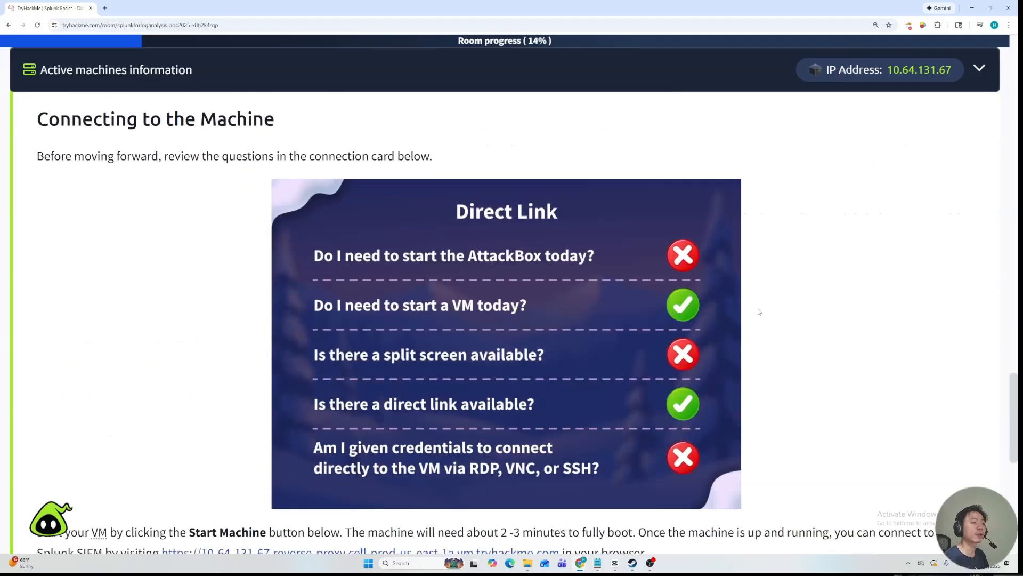
pyautogui.scroll(-4, 517, 186)
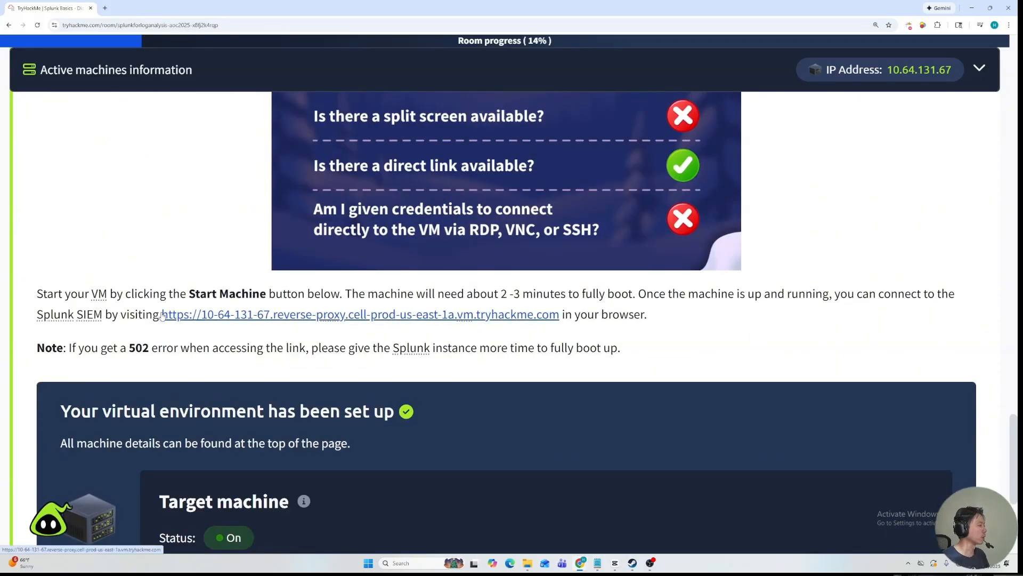
pyautogui.moveTo(161, 311); pyautogui.dragTo(553, 312)
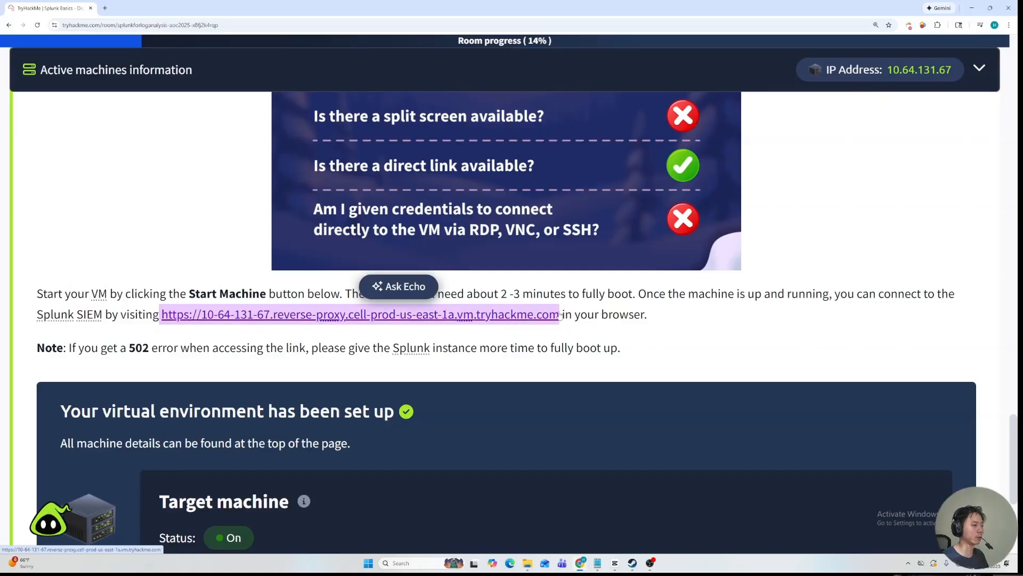
pyautogui.hotkey('ctrl', 't')
pyautogui.write('https://10-64-131-67.reverse-proxy.cell-prod-us-east-1a.vm.tryhackme.com')
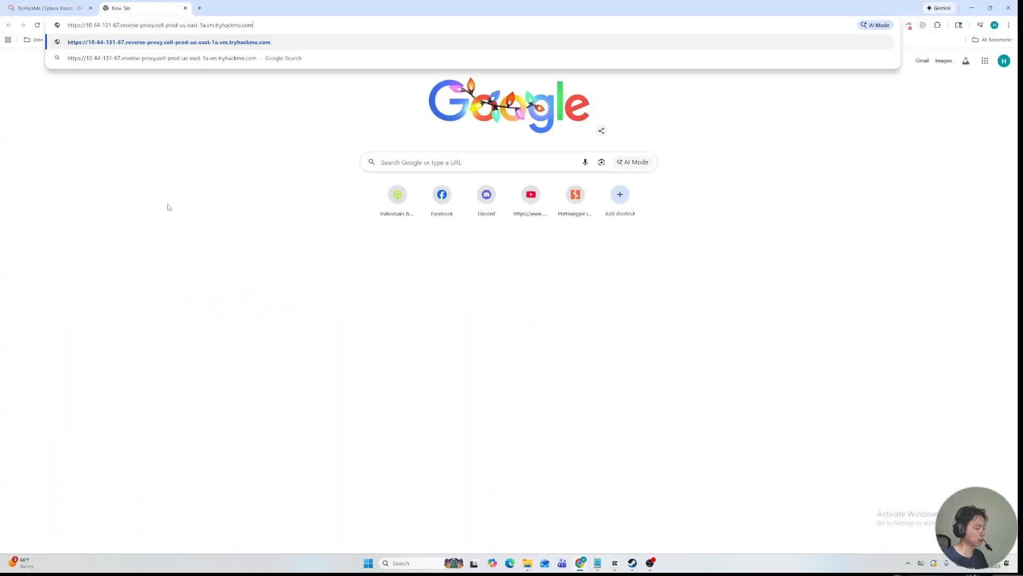
pyautogui.press('Return')
# Return to the TryHackMe room, expand Task 2 "Log Analysis with Splunk" and read its first instructions on exploring the logs.
pyautogui.click(59, 3)
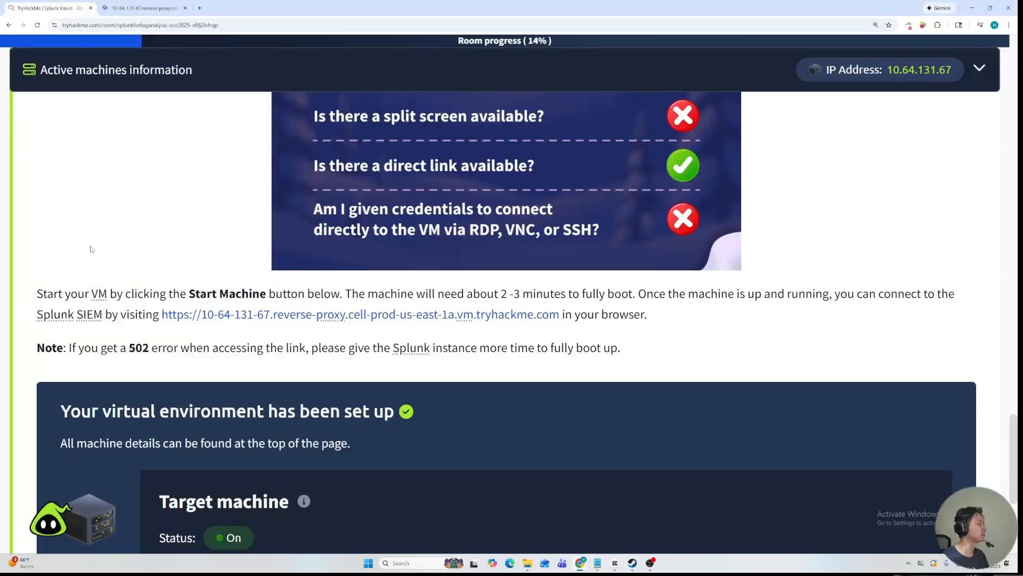
pyautogui.scroll(-5, 91, 224)
pyautogui.scroll(2, 97, 230)
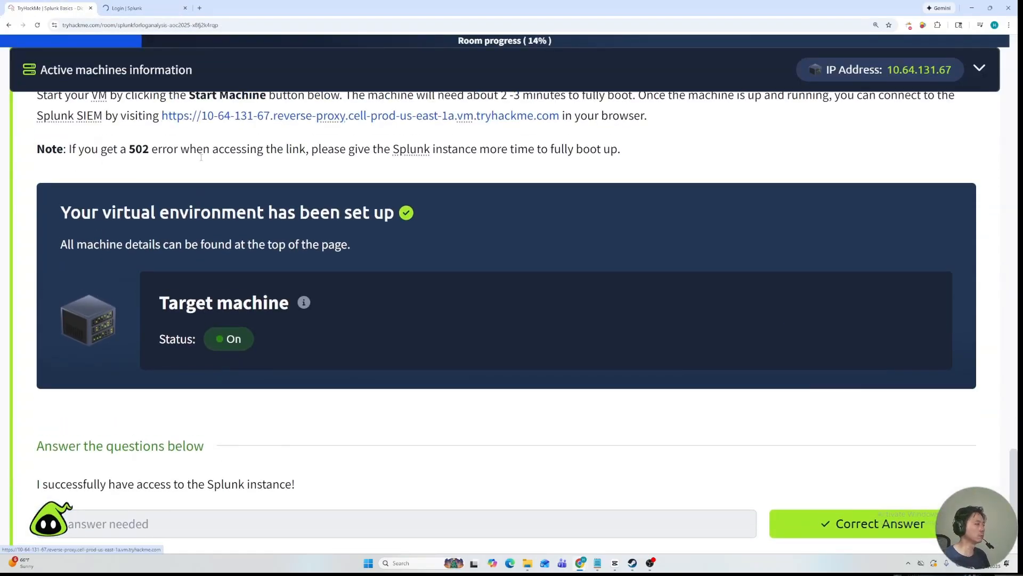
pyautogui.scroll(-2, 248, 247)
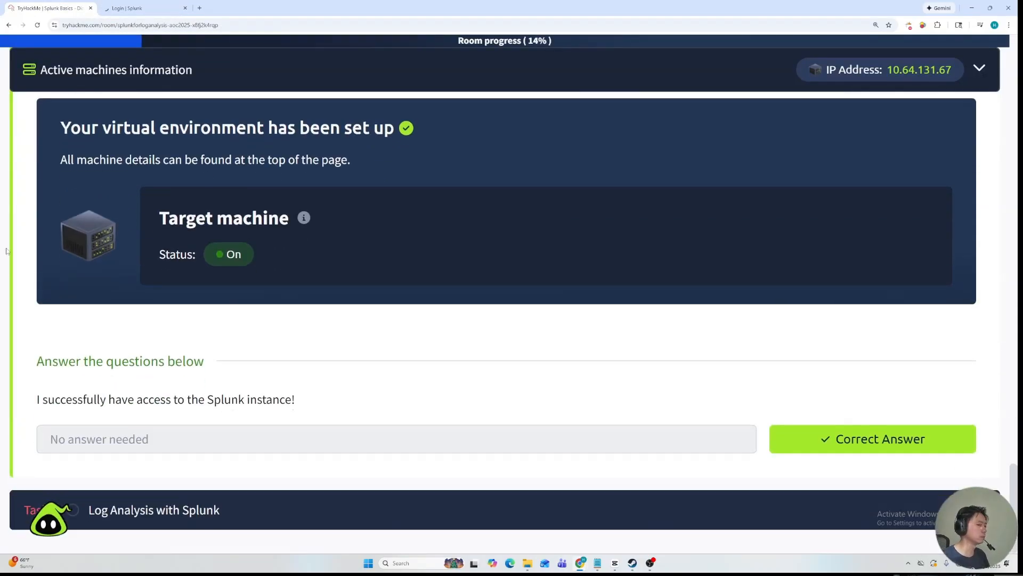
pyautogui.click(852, 513)
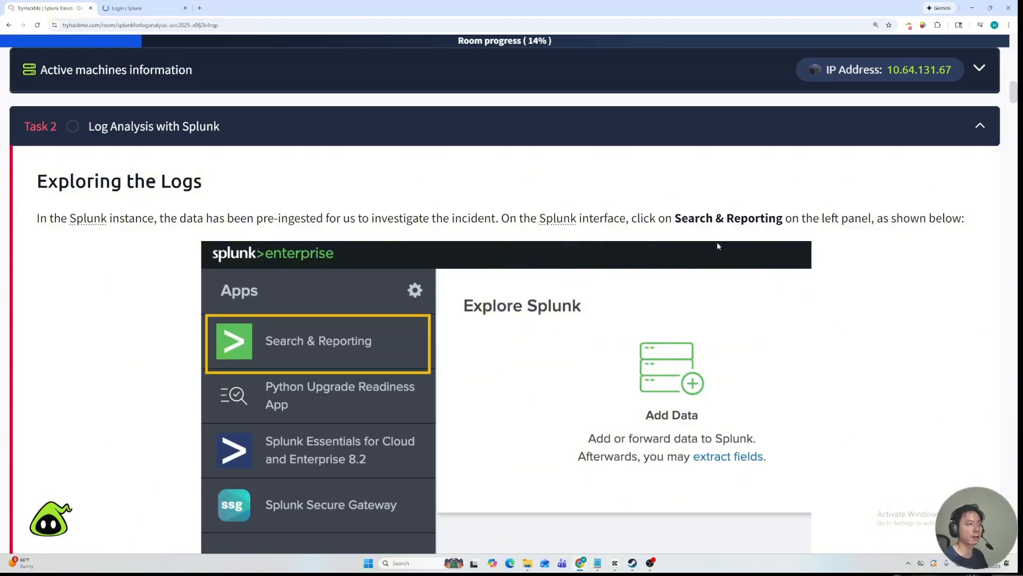
pyautogui.scroll(-3, 902, 209)
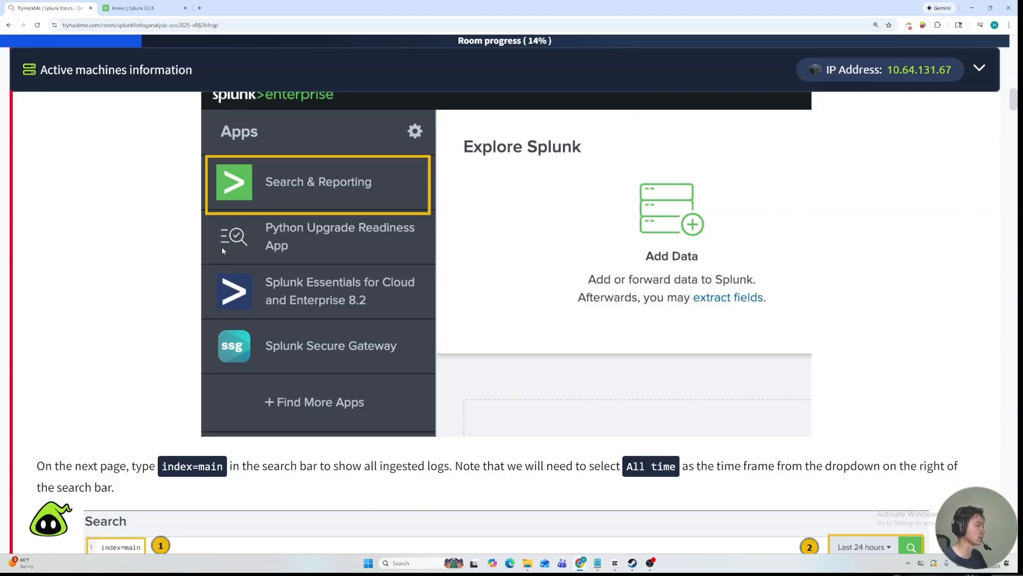
# In Splunk, open the Search & Reporting app and run the query index=main over All time.
pyautogui.click(133, 8)
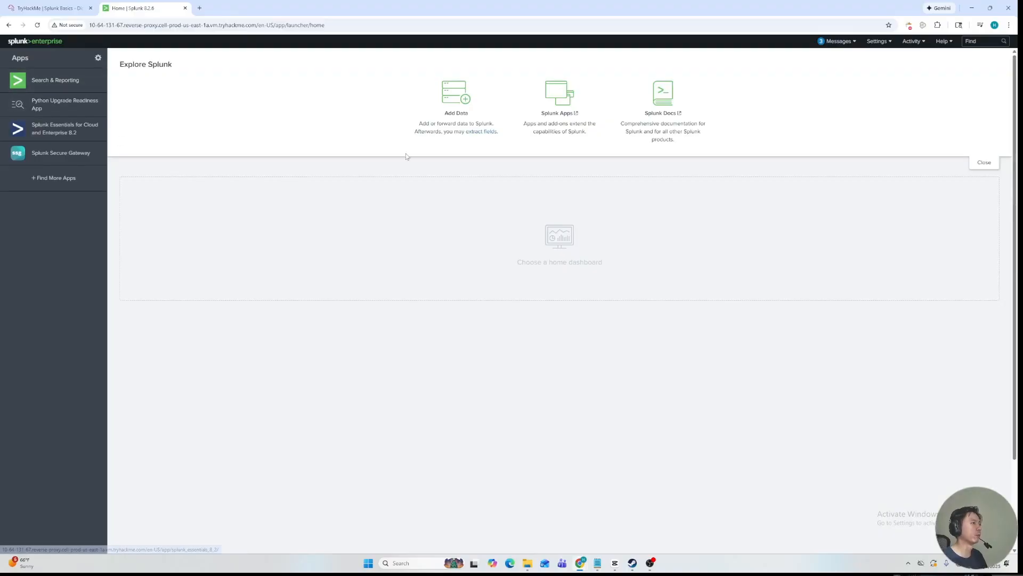
pyautogui.click(43, 81)
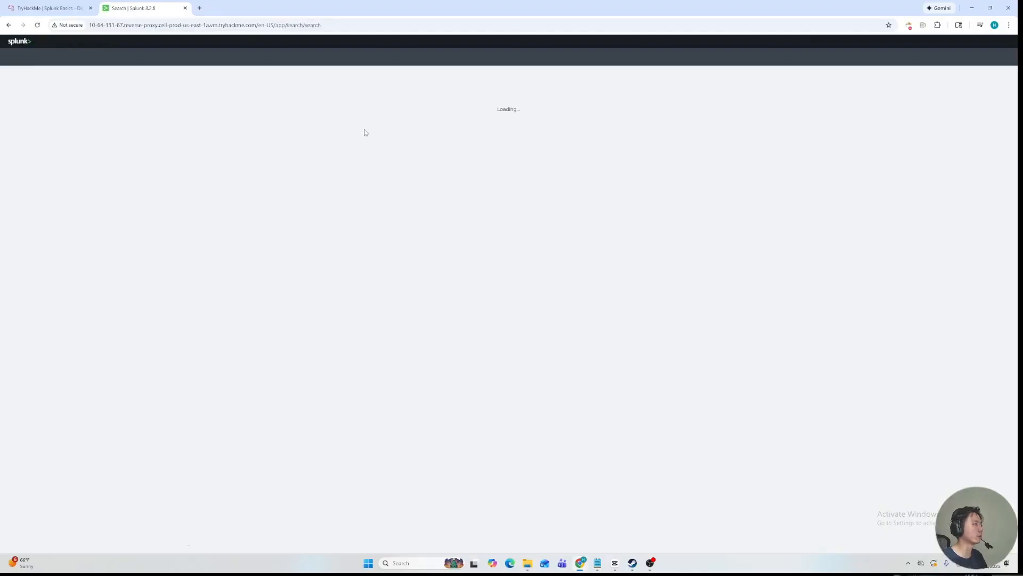
pyautogui.click(84, 97)
pyautogui.write('index=main')
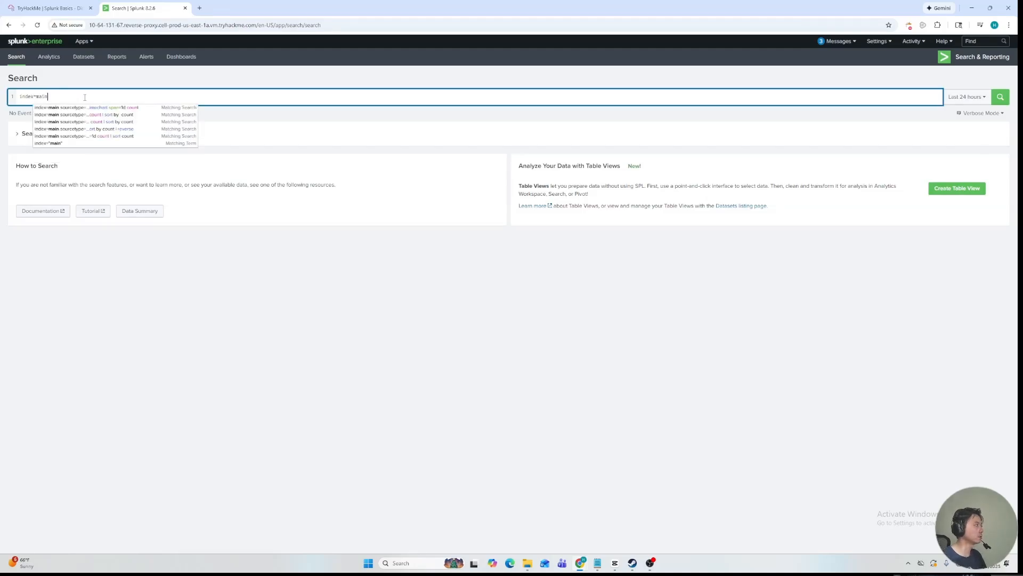
pyautogui.click(966, 96)
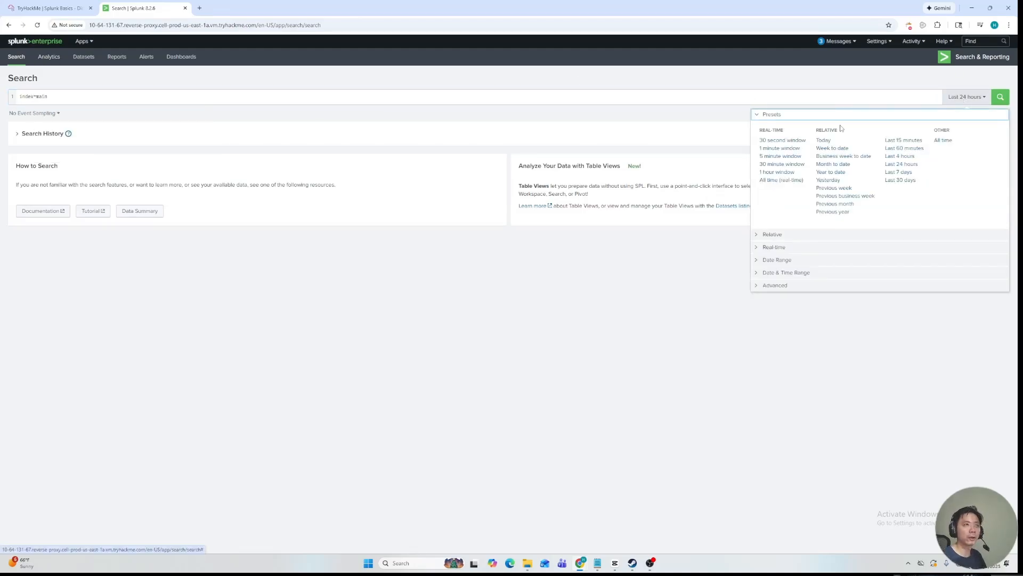
pyautogui.click(942, 140)
pyautogui.click(1000, 96)
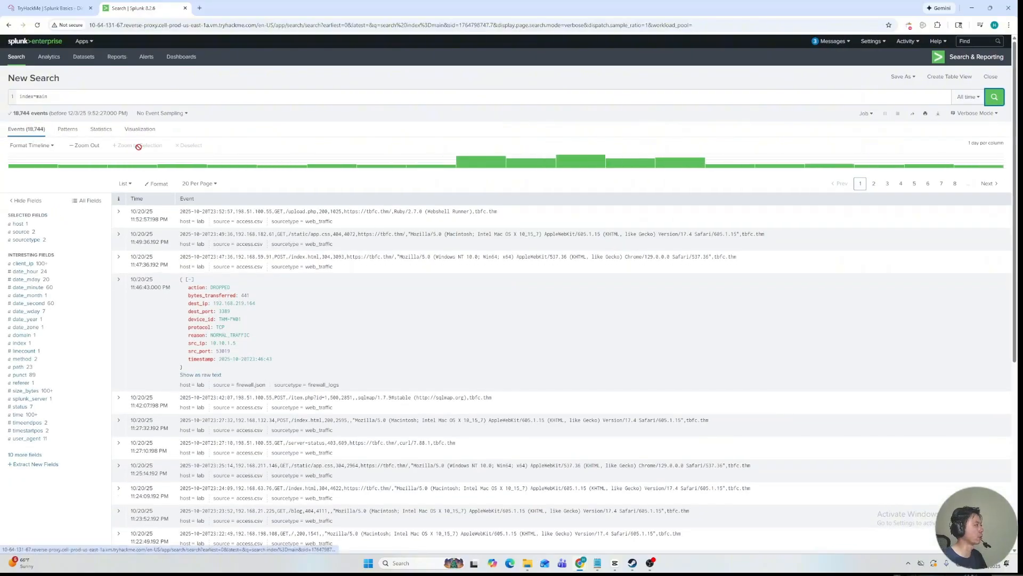
# Back in the TryHackMe room, read the Task 2 explanation of the query results, the sourcetype field and the two datasets.
pyautogui.hotkey('ctrl', 'shift', 'Tab')
pyautogui.scroll(-8, 178, 388)
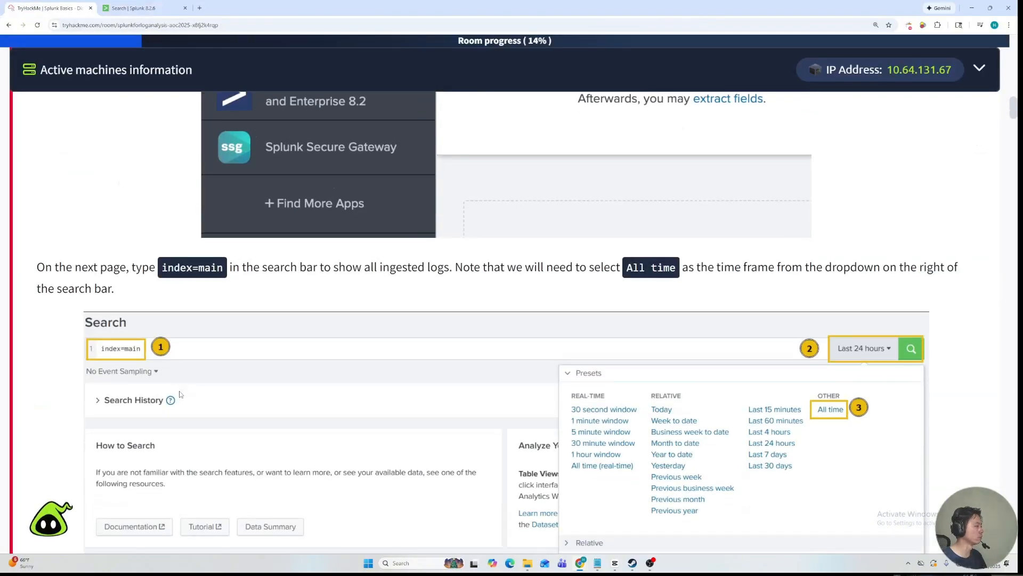
pyautogui.scroll(-4, 196, 411)
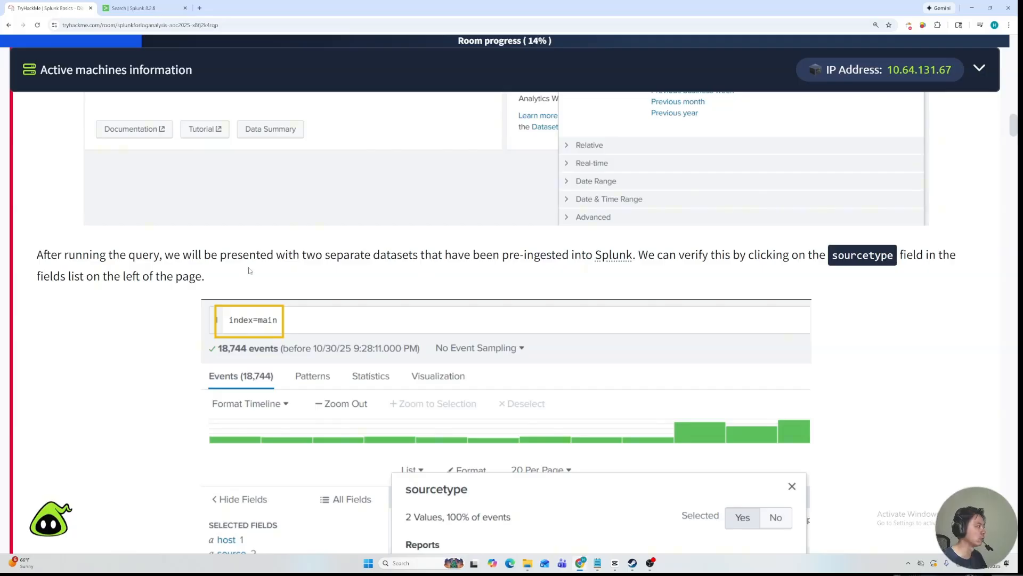
pyautogui.scroll(-4, 130, 304)
pyautogui.scroll(1, 267, 213)
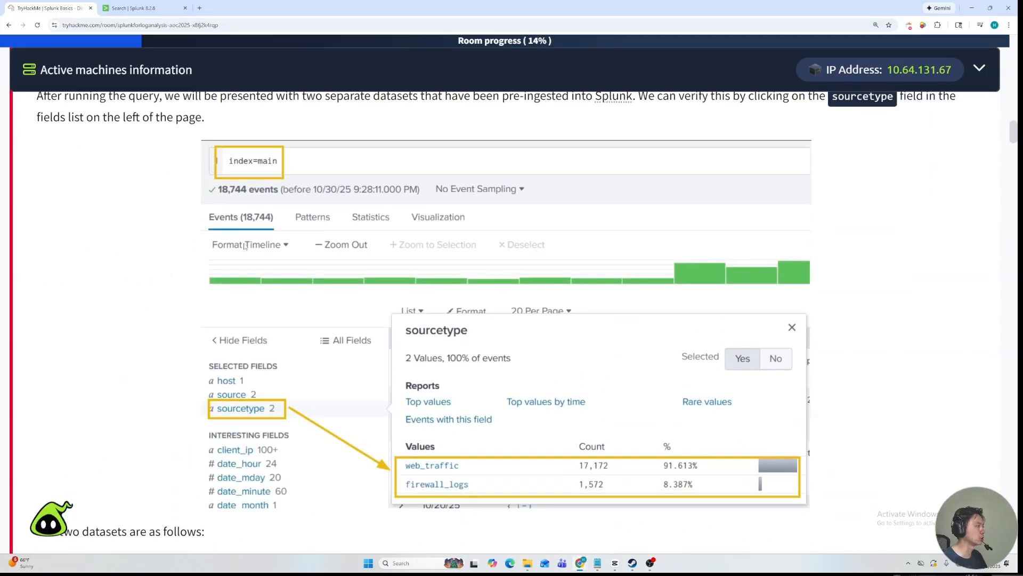
pyautogui.scroll(1, 263, 452)
pyautogui.scroll(-2, 263, 453)
pyautogui.scroll(-1, 324, 426)
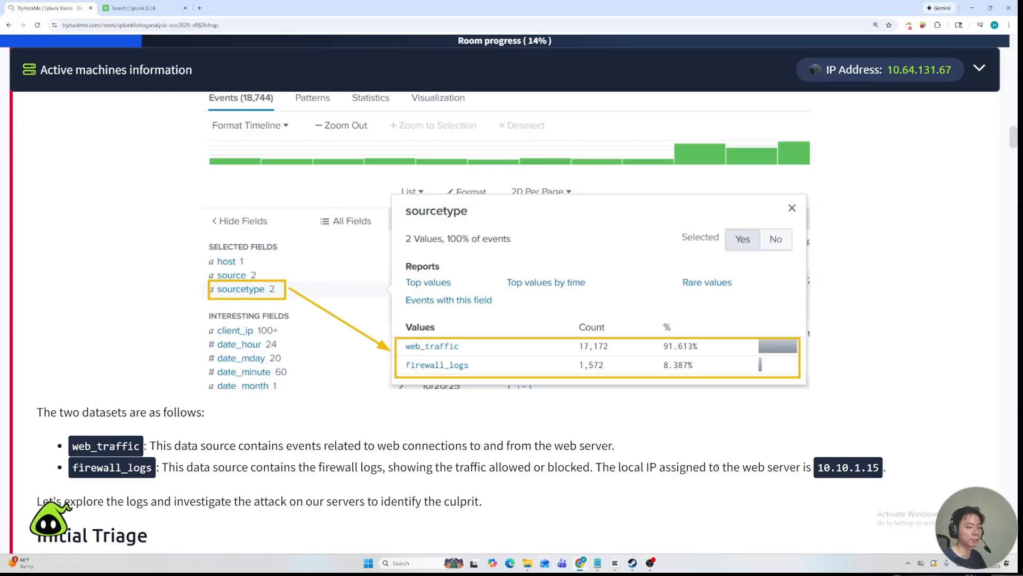
pyautogui.scroll(-3, 830, 468)
pyautogui.scroll(-3, 831, 468)
# In Splunk, display the values of the sourcetype field for the index=main events.
pyautogui.click(170, 4)
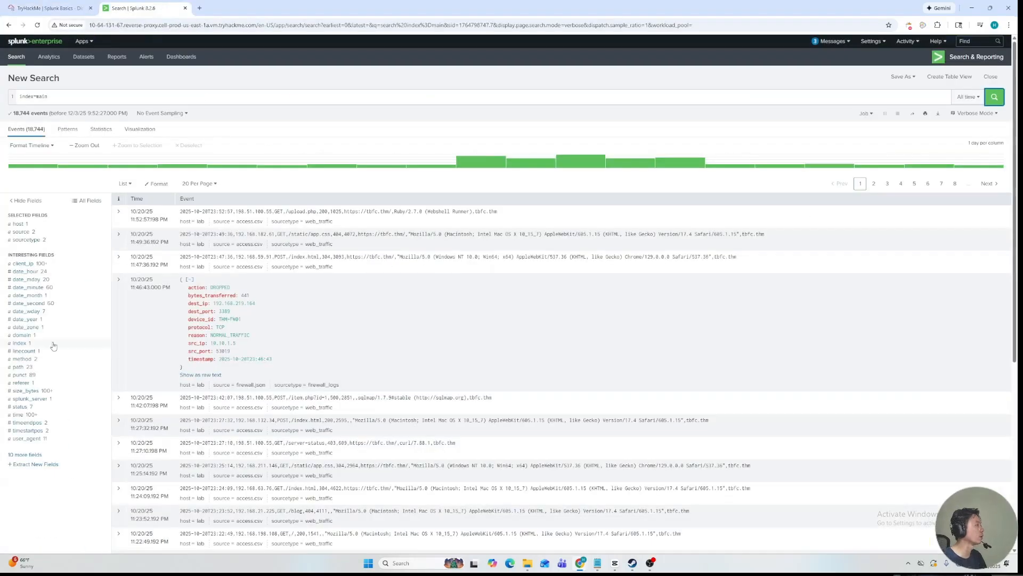
pyautogui.click(37, 240)
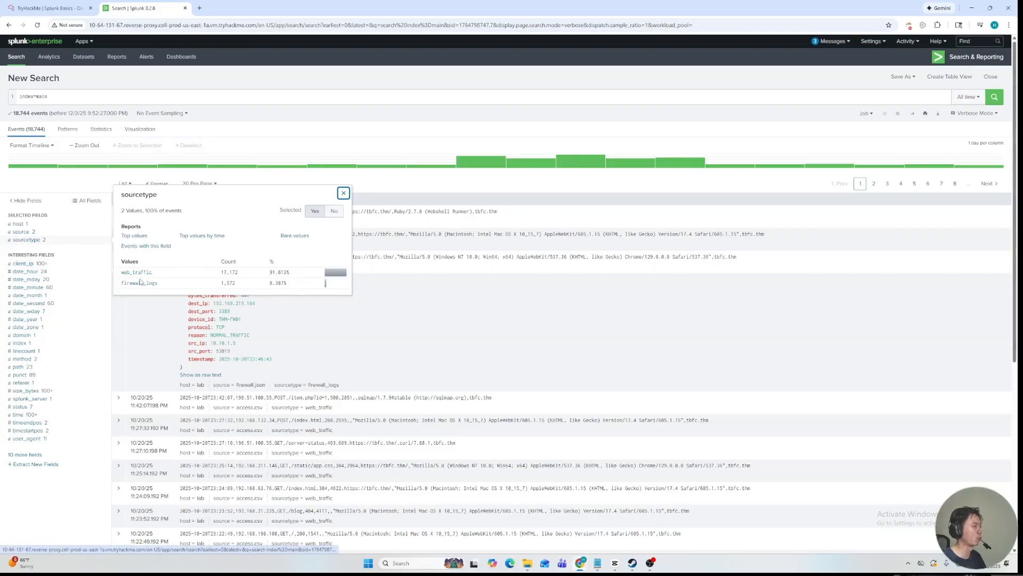
# In the TryHackMe room, examine the index and sourcetype parts of the Initial Triage search query.
pyautogui.click(48, 8)
pyautogui.scroll(-2, 77, 150)
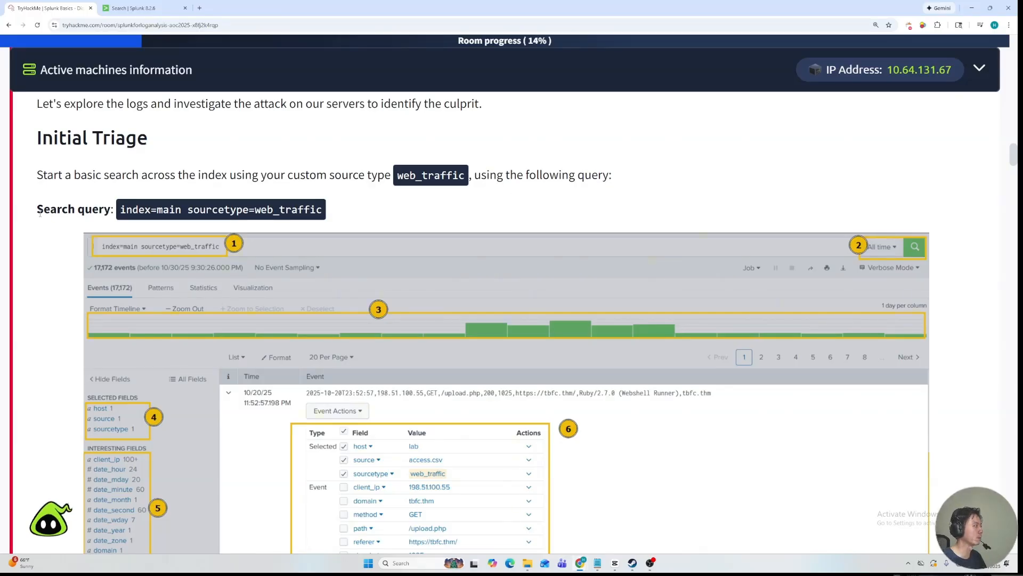
pyautogui.moveTo(122, 210); pyautogui.dragTo(178, 209)
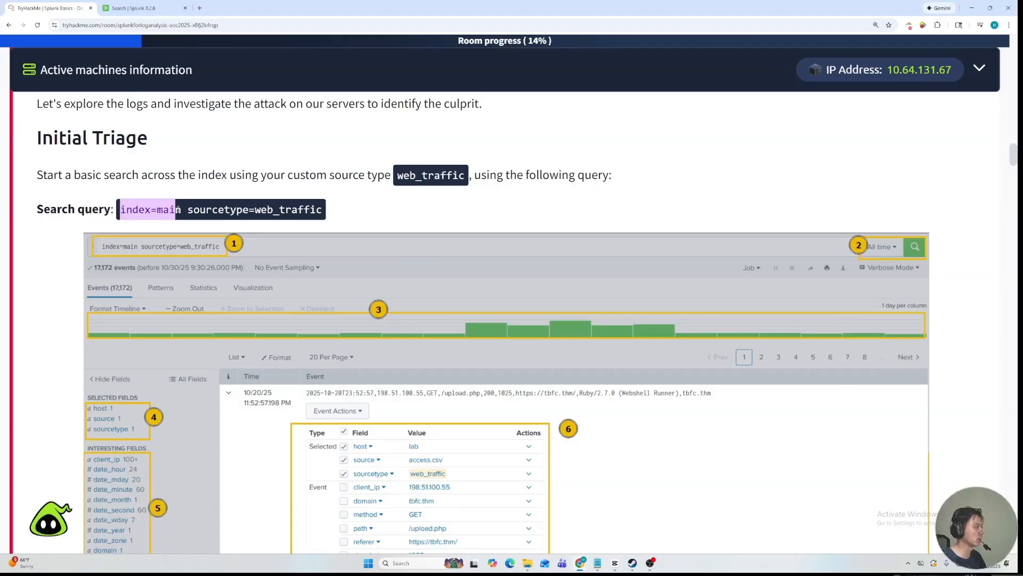
pyautogui.click(189, 208)
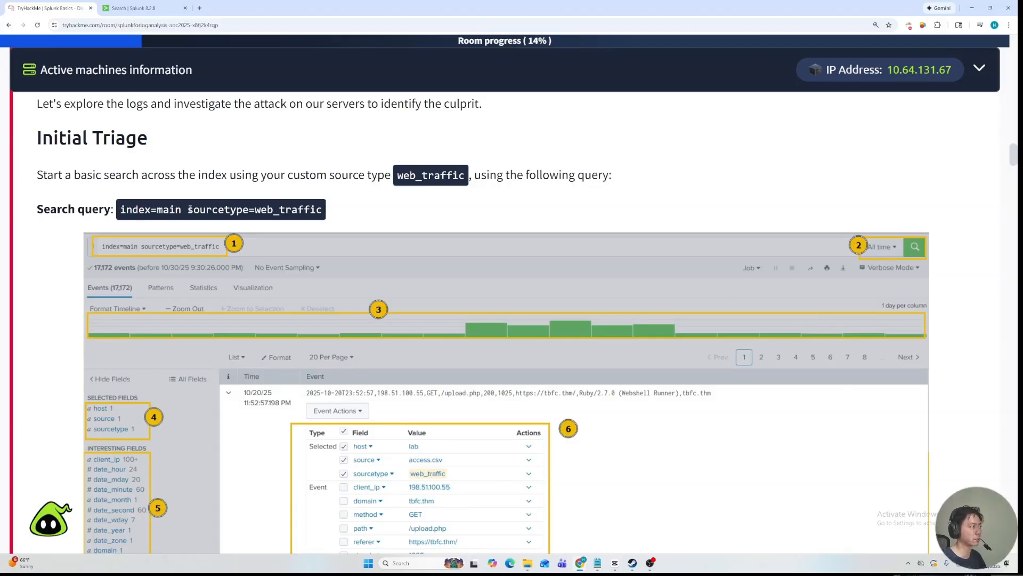
pyautogui.moveTo(188, 209); pyautogui.dragTo(317, 209)
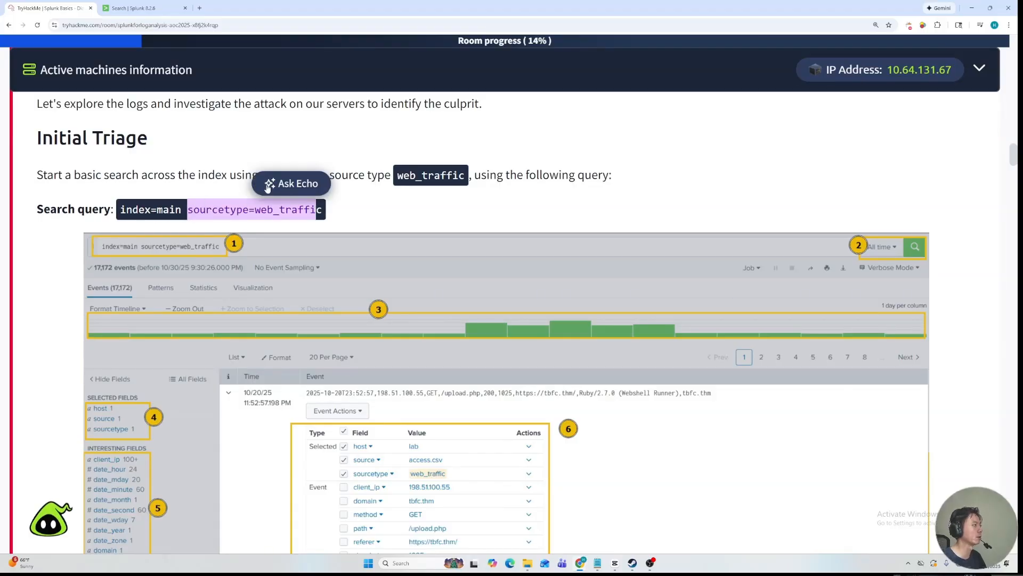
pyautogui.click(155, 6)
pyautogui.click(72, 7)
pyautogui.click(386, 211)
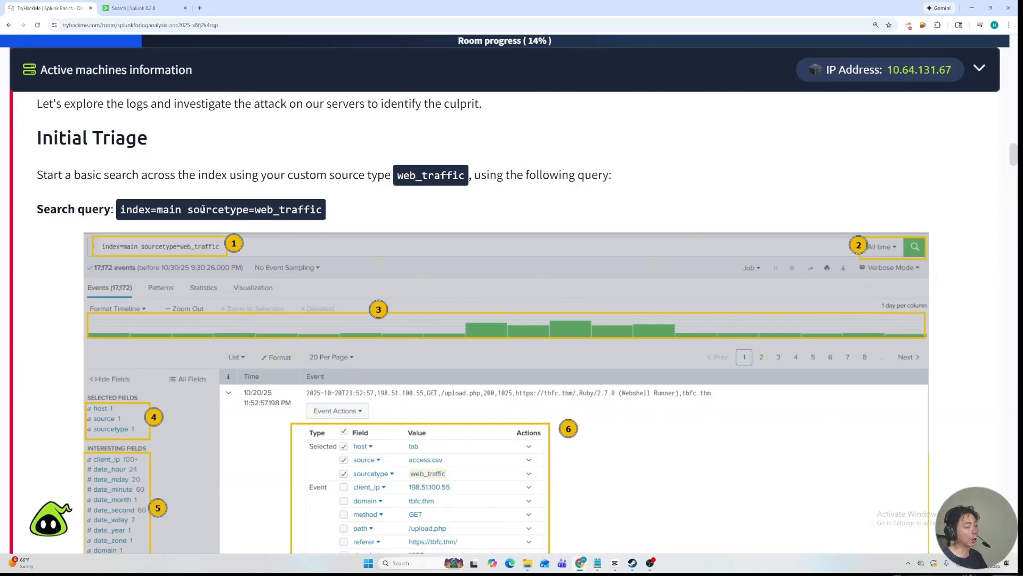
# In Splunk, extend the query to index=main sourcetype="web_traffic" and run it over All time.
pyautogui.hotkey('ctrl', 'Tab')
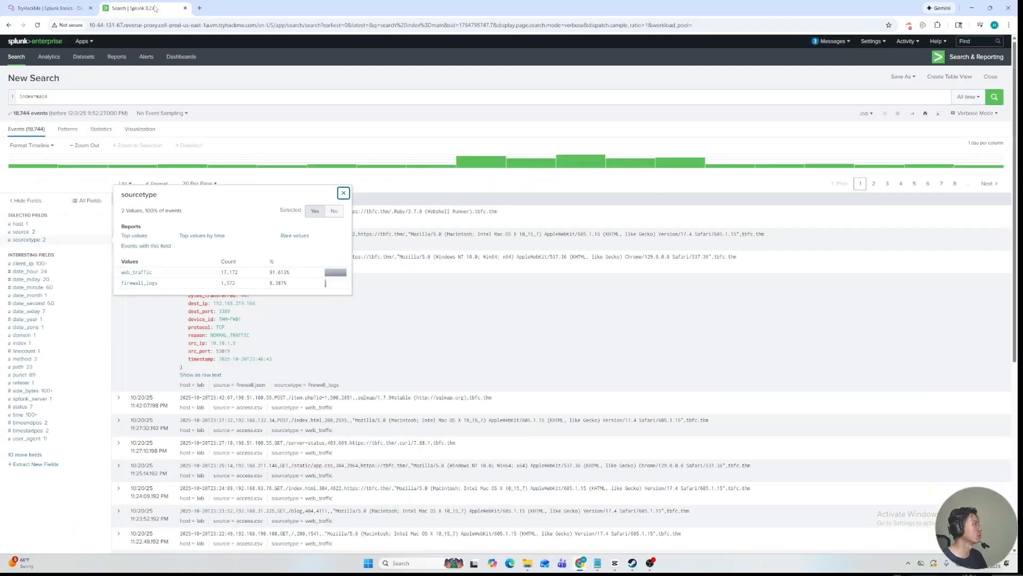
pyautogui.click(181, 95)
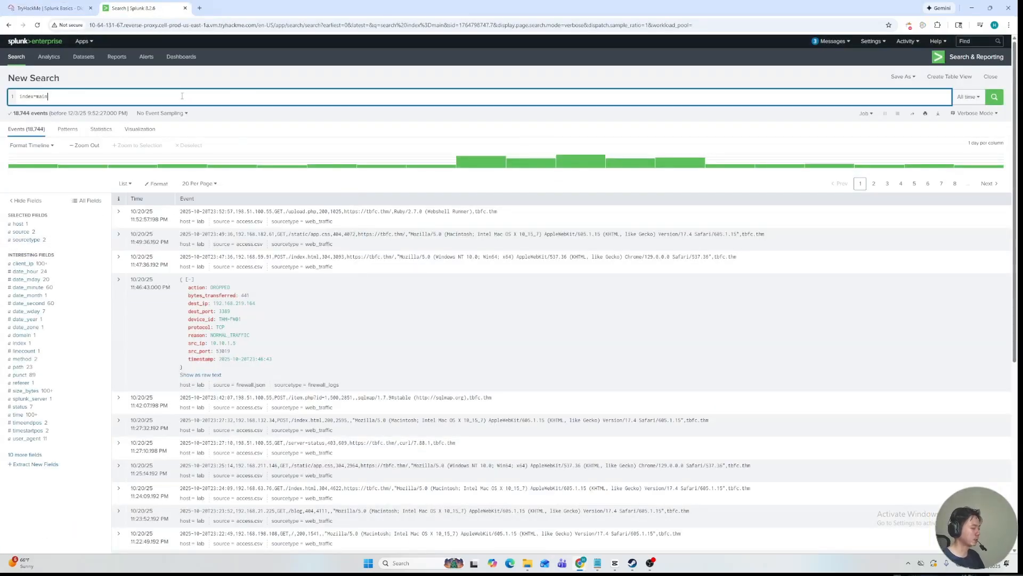
pyautogui.write('sourcetyp')
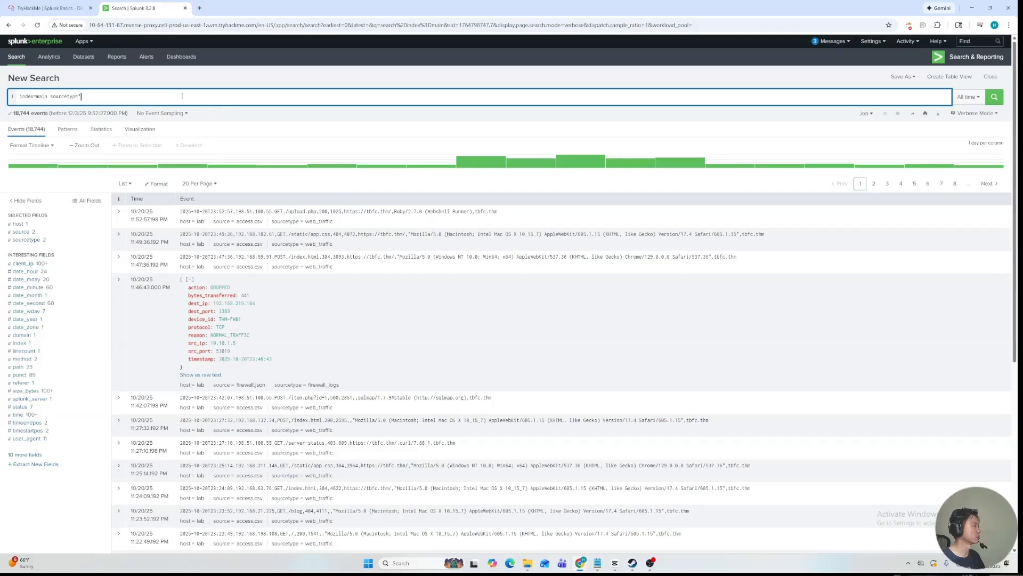
pyautogui.write('=web')
pyautogui.write('raffic')
pyautogui.press('Left')
pyautogui.press('Left')
pyautogui.press('Left')
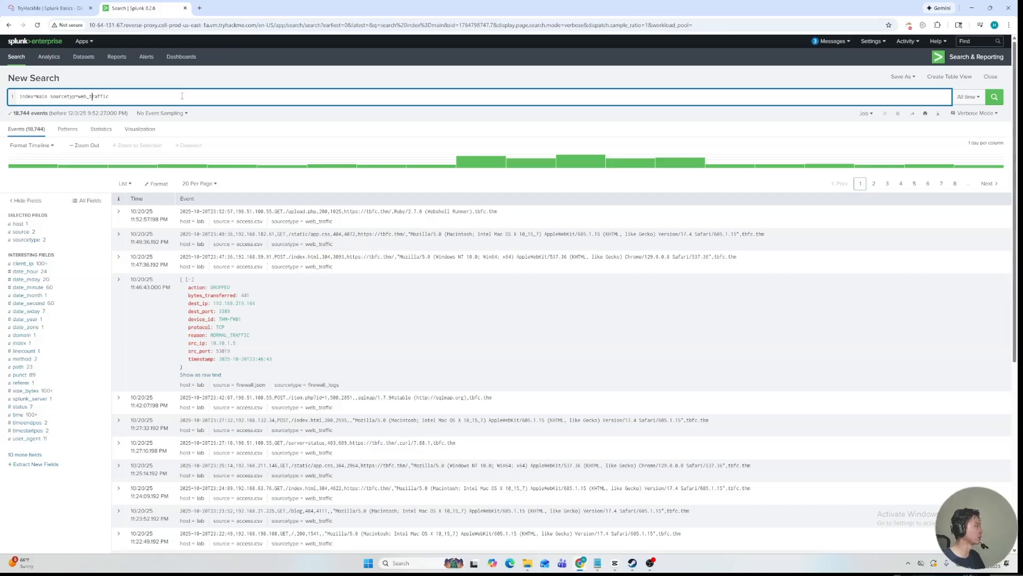
pyautogui.write('e')
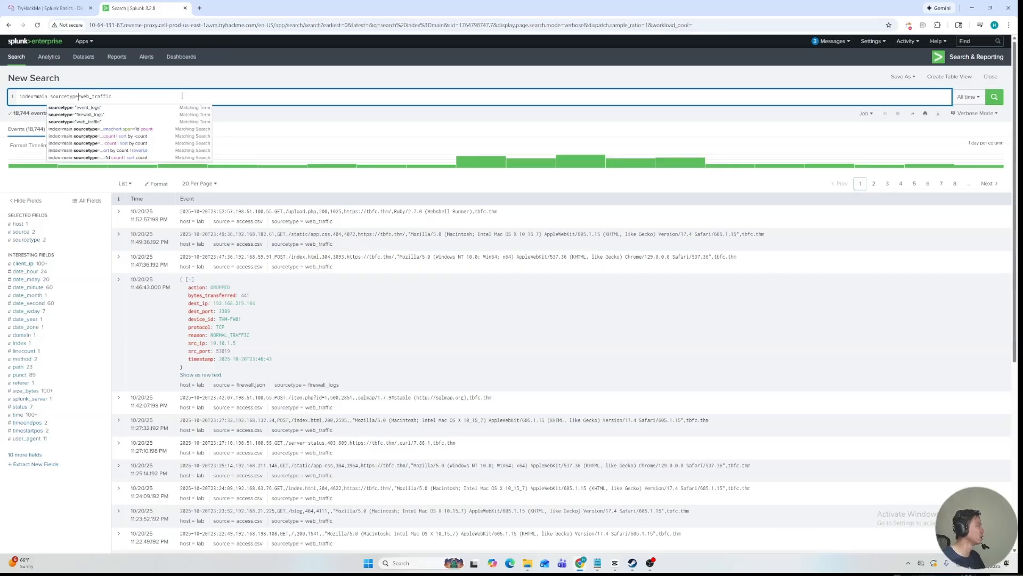
pyautogui.click(96, 124)
pyautogui.press('Return')
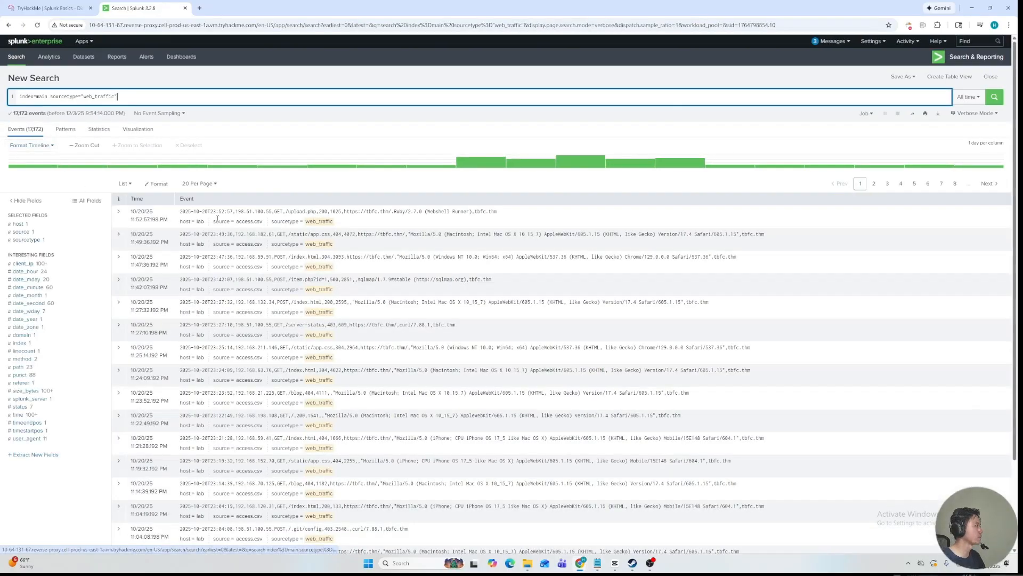
# Back in the TryHackMe room, read the Initial Triage result breakdown alongside its numbered screenshot.
pyautogui.click(48, 8)
pyautogui.scroll(-8, 113, 311)
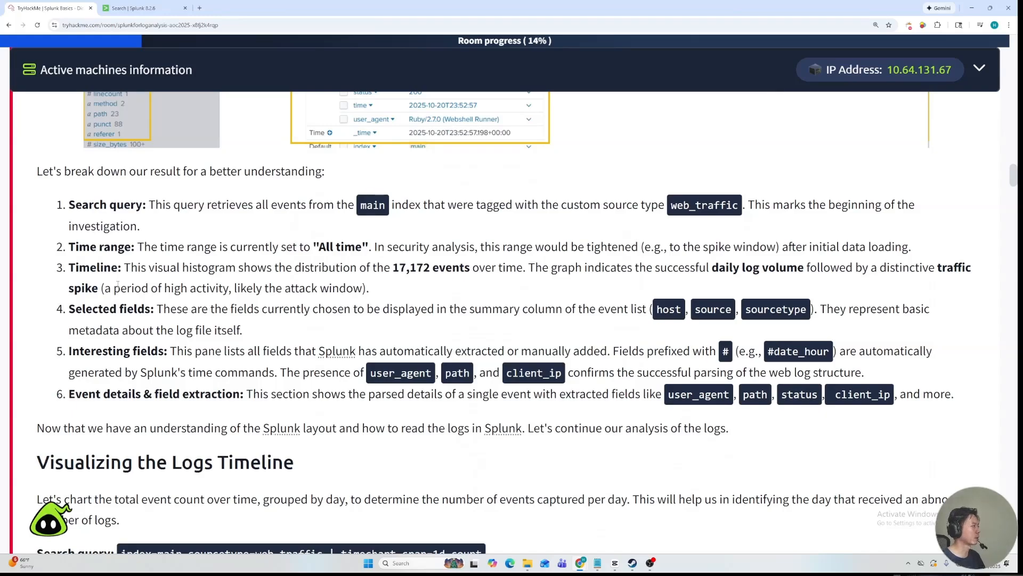
pyautogui.scroll(3, 207, 250)
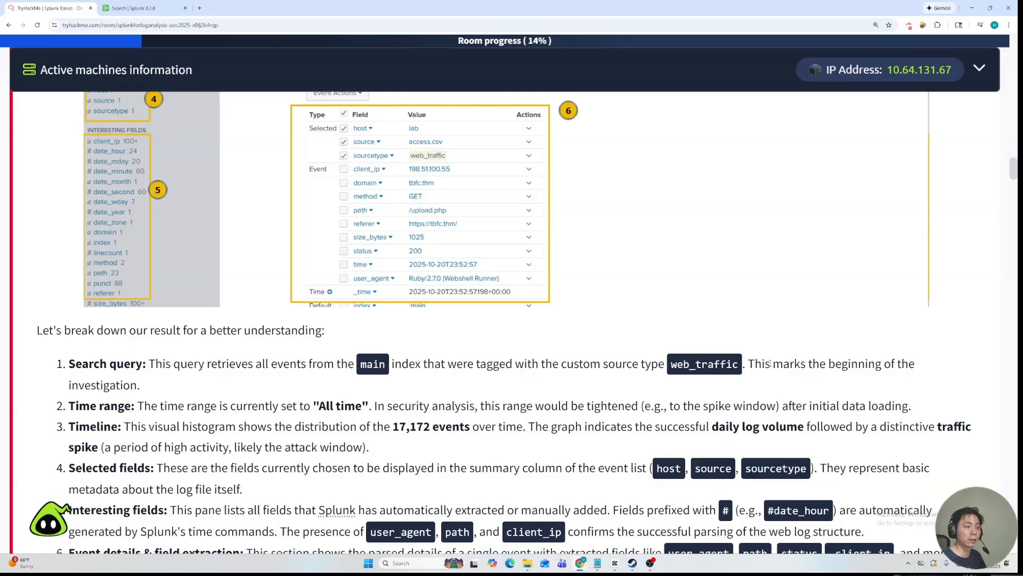
pyautogui.scroll(-1, 121, 367)
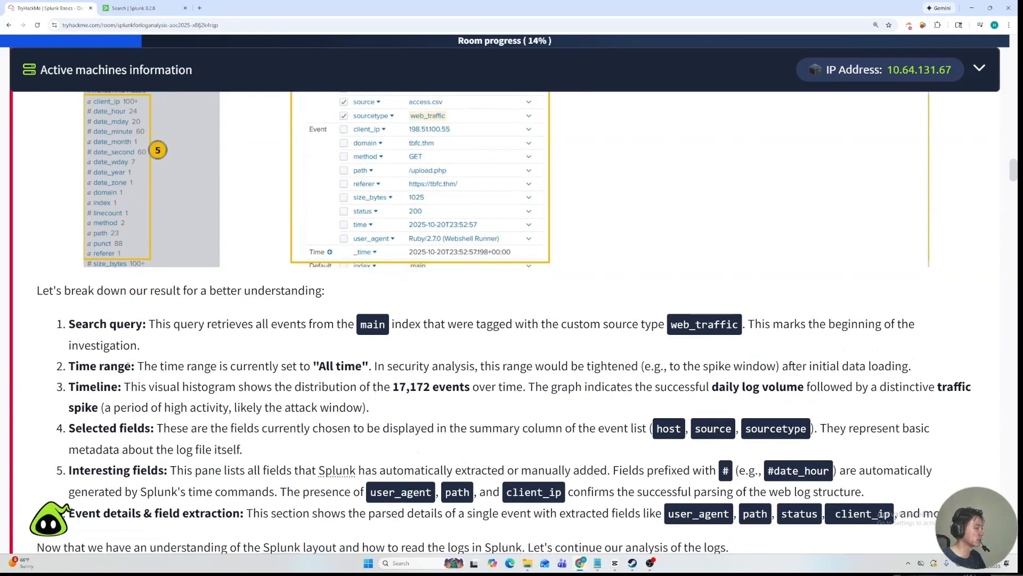
pyautogui.scroll(1, 141, 365)
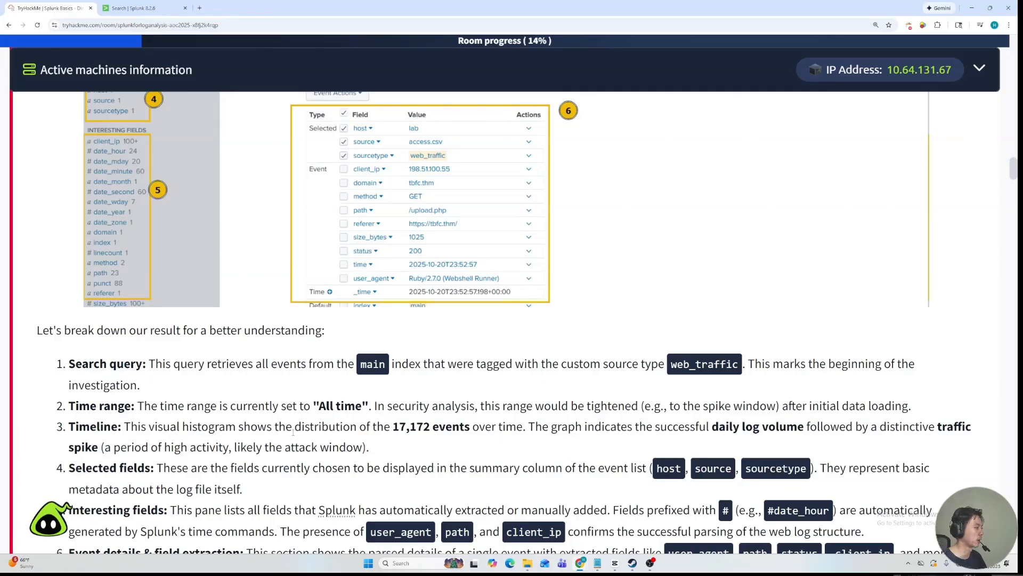
pyautogui.scroll(-2, 287, 425)
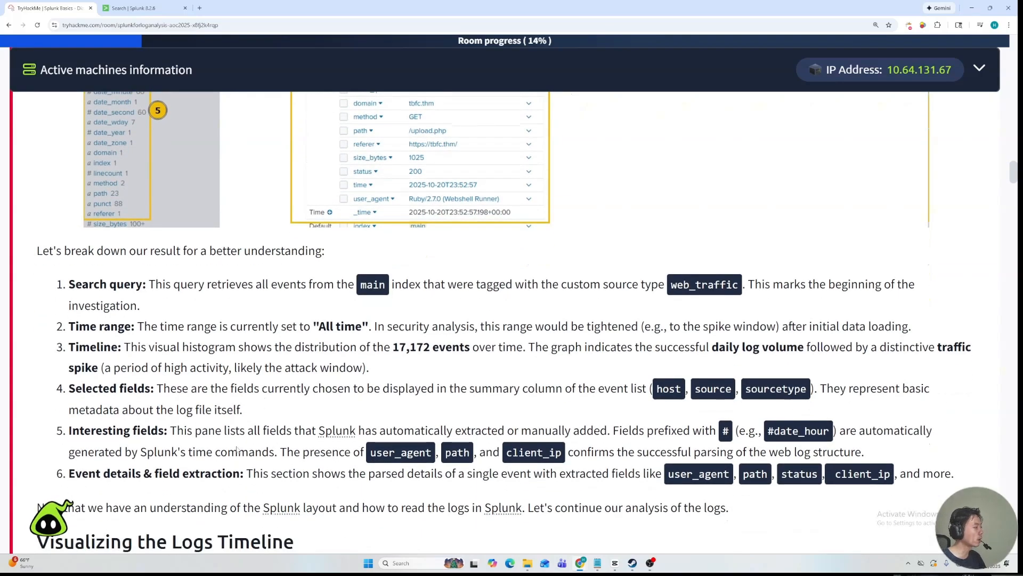
pyautogui.scroll(1, 181, 388)
pyautogui.scroll(8, 73, 361)
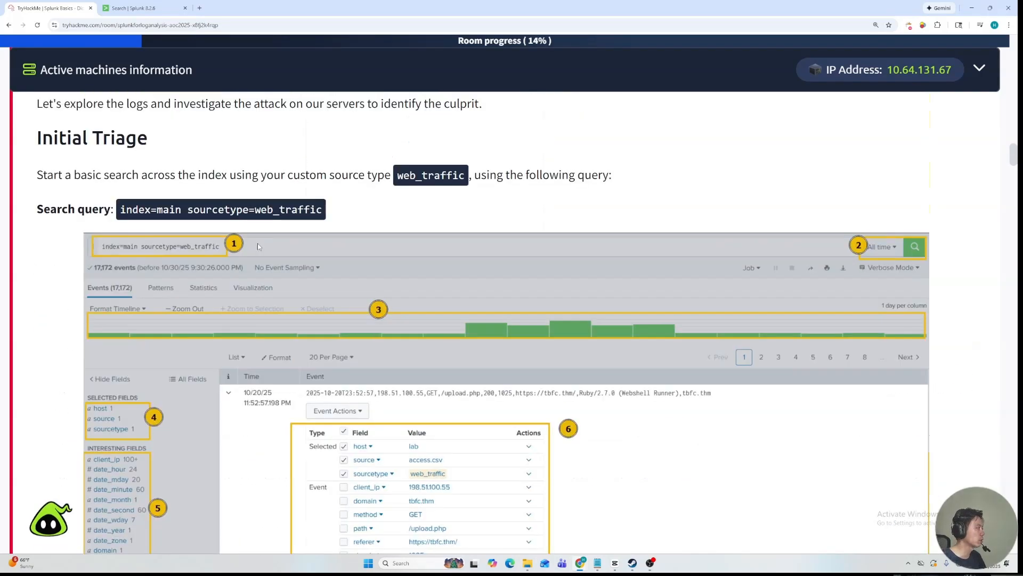
pyautogui.scroll(-8, 149, 423)
pyautogui.scroll(-1, 149, 424)
# Compare the room's search query and time range explanations with the query and time range in Splunk.
pyautogui.click(139, 8)
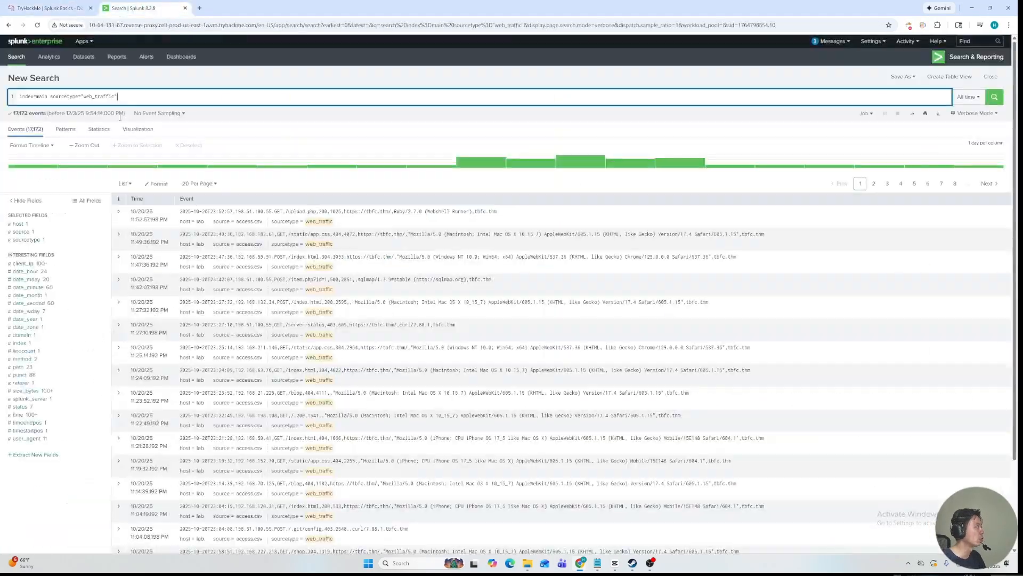
pyautogui.click(61, 4)
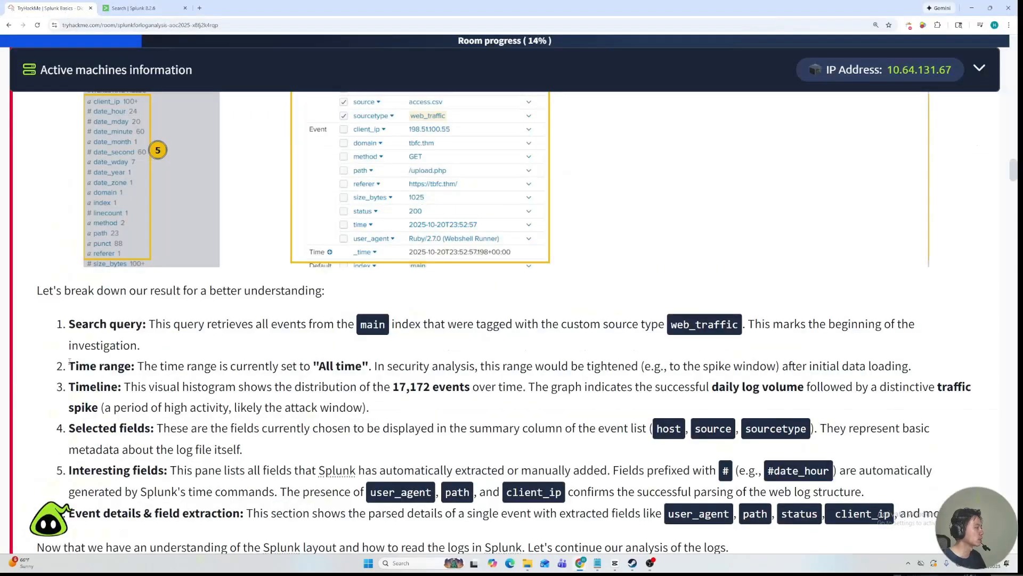
pyautogui.scroll(2, 91, 367)
pyautogui.hotkey('ctrl', 'Tab')
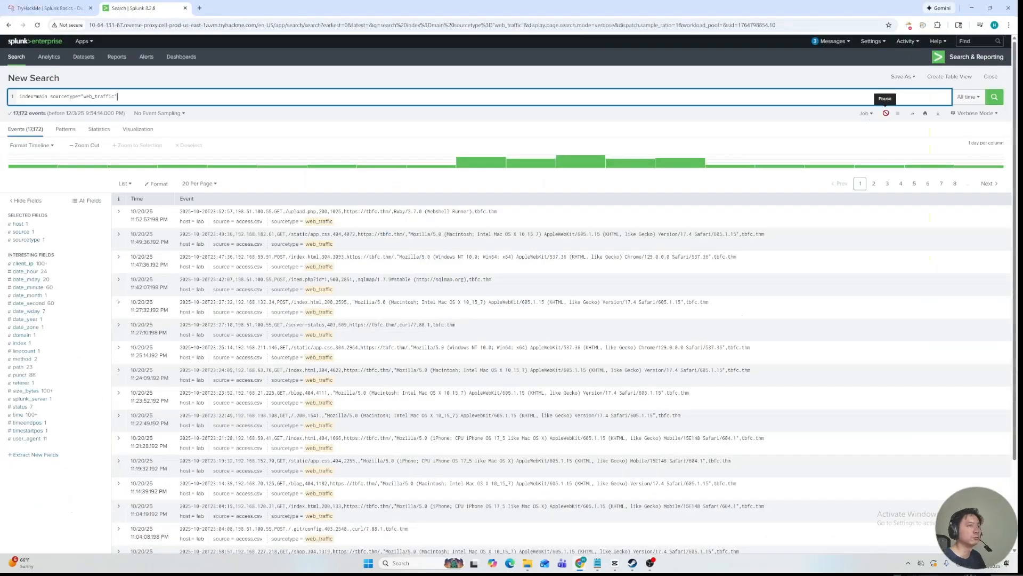
# Read the room's timeline explanation and examine the daily event counts on Splunk's timeline histogram.
pyautogui.click(66, 8)
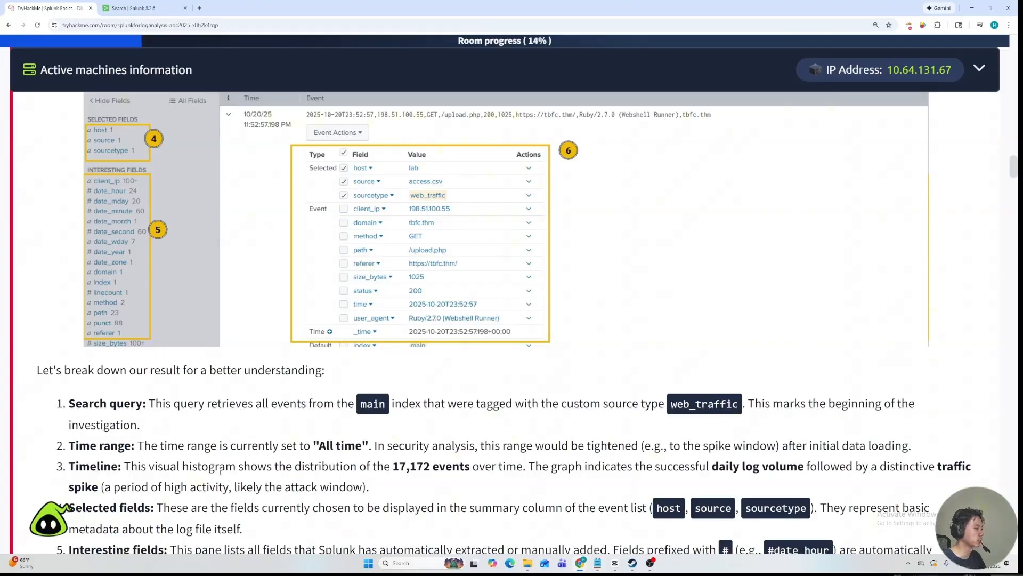
pyautogui.scroll(2, 294, 458)
pyautogui.click(154, 7)
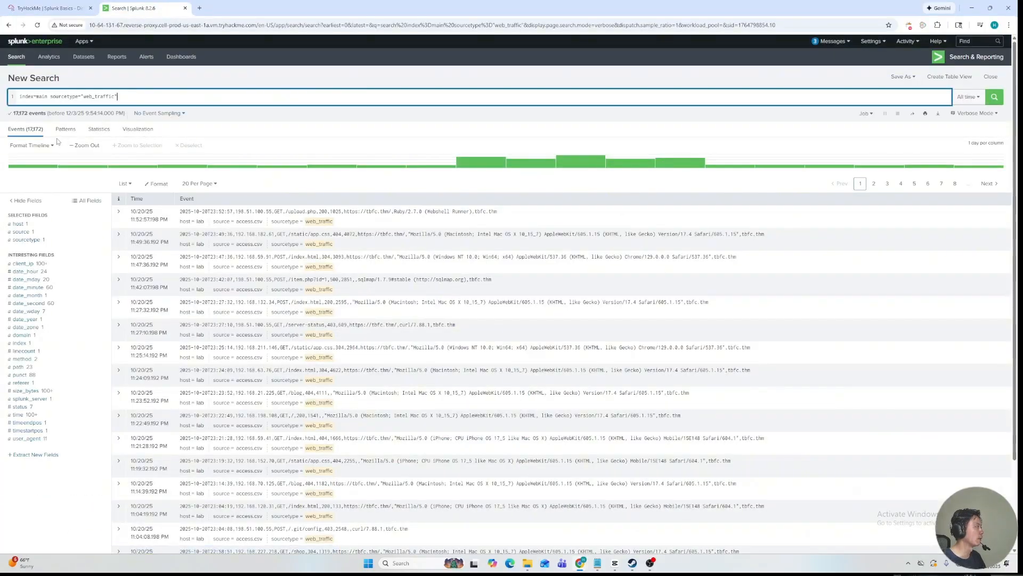
pyautogui.click(61, 4)
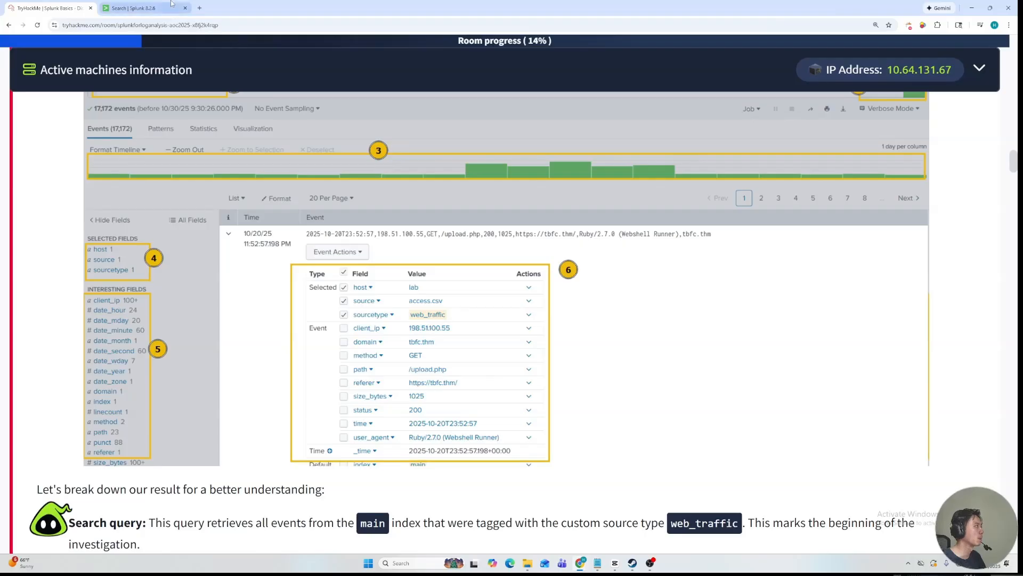
pyautogui.click(140, 7)
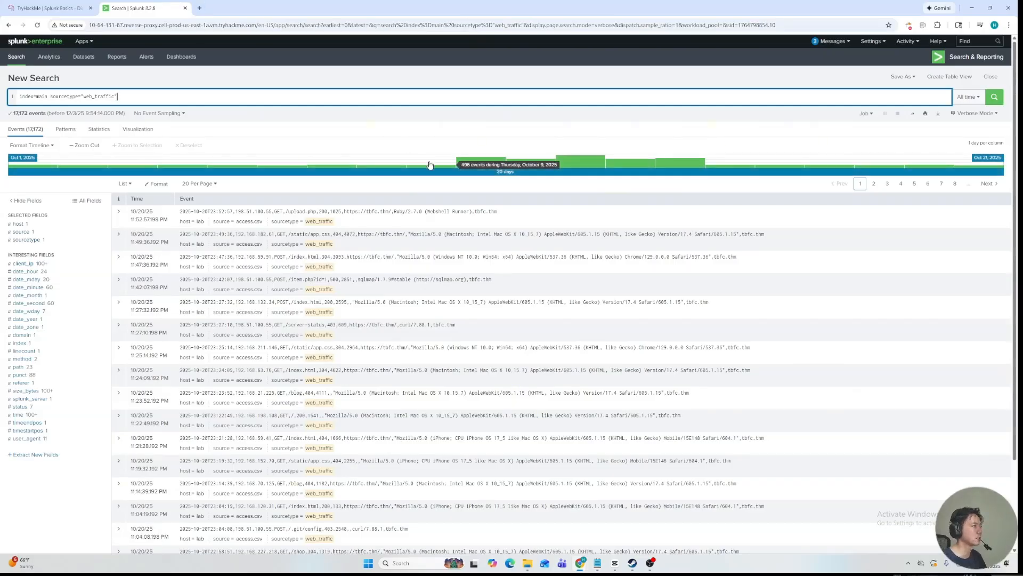
# Read the room's selected fields explanation and locate host, source and sourcetype among Splunk's selected fields.
pyautogui.click(67, 6)
pyautogui.scroll(-5, 512, 320)
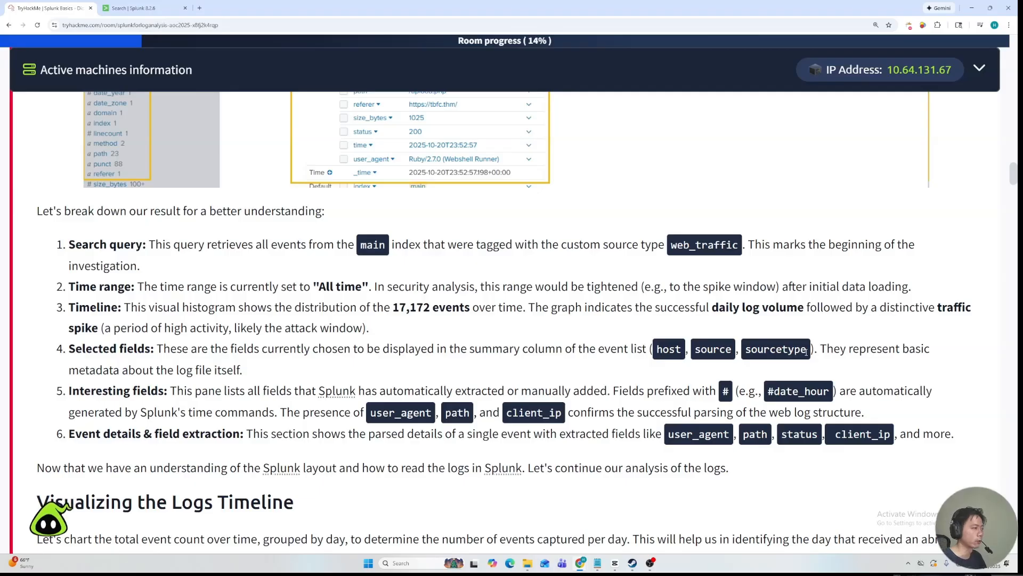
pyautogui.click(133, 8)
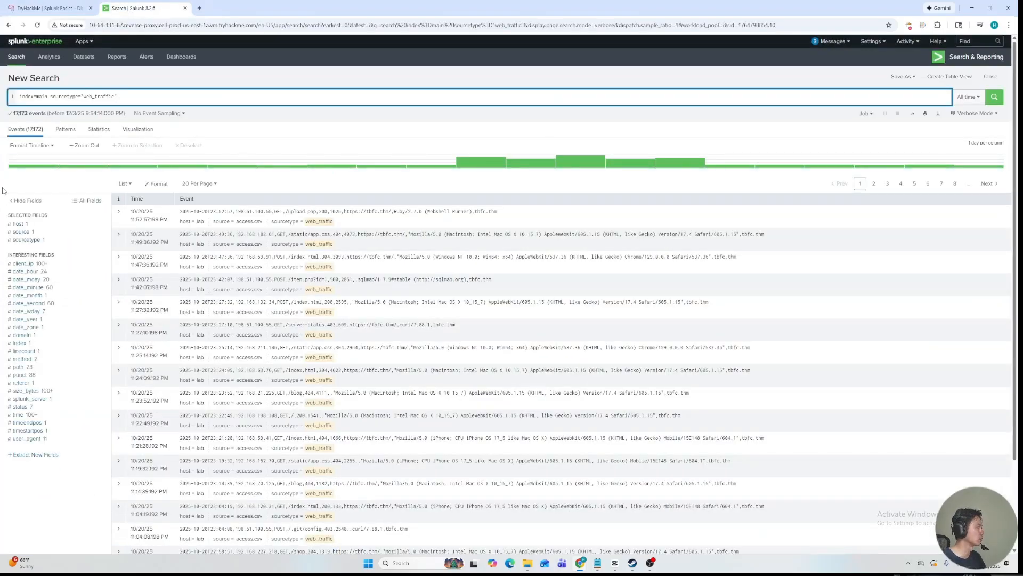
# Read the room's interesting fields explanation and look up date_hour, user_agent, path and client_ip among Splunk's interesting fields.
pyautogui.click(33, 5)
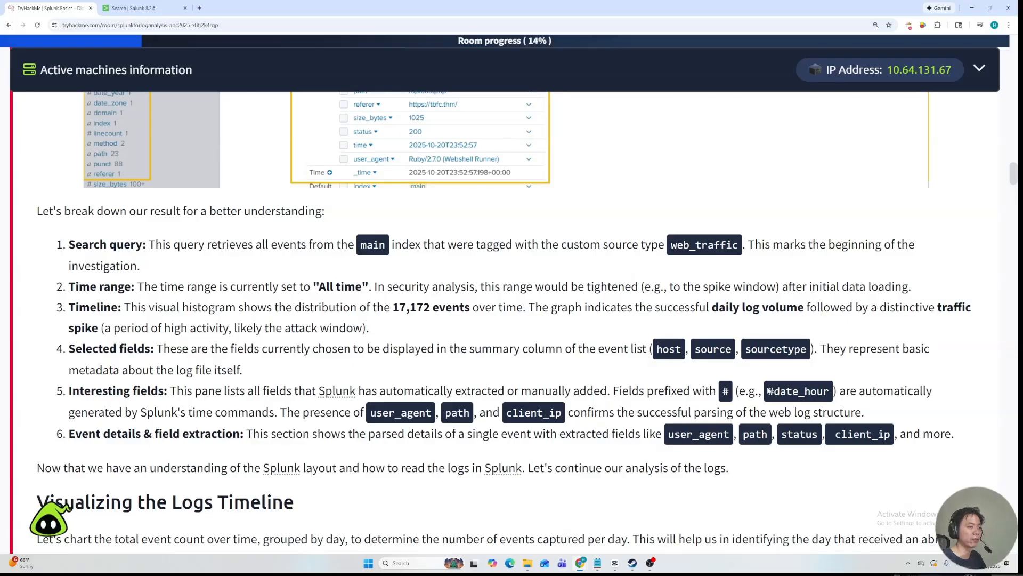
pyautogui.moveTo(774, 391); pyautogui.dragTo(831, 391)
pyautogui.click(851, 390)
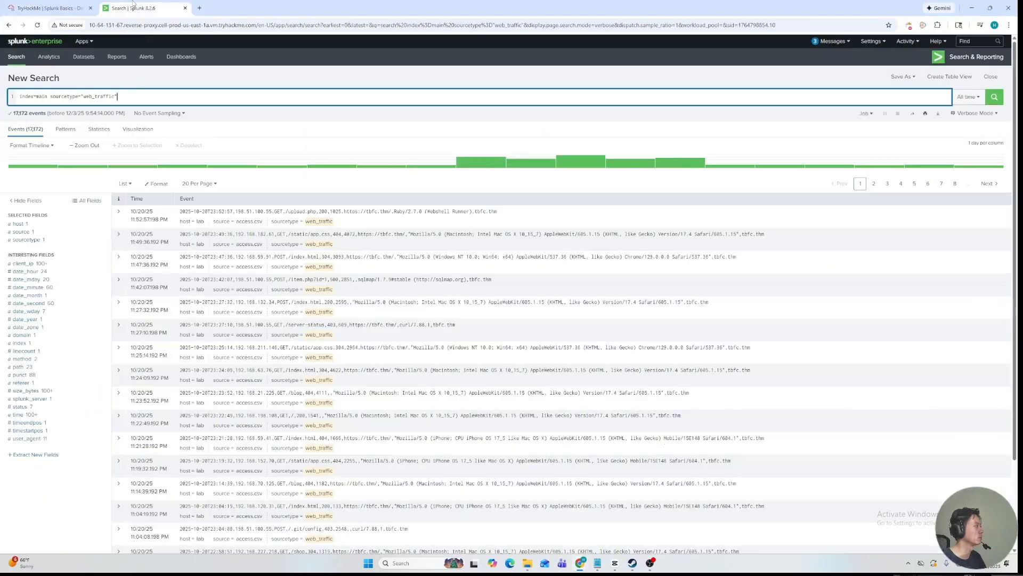
pyautogui.click(134, 8)
pyautogui.click(37, 8)
pyautogui.click(121, 7)
pyautogui.click(35, 4)
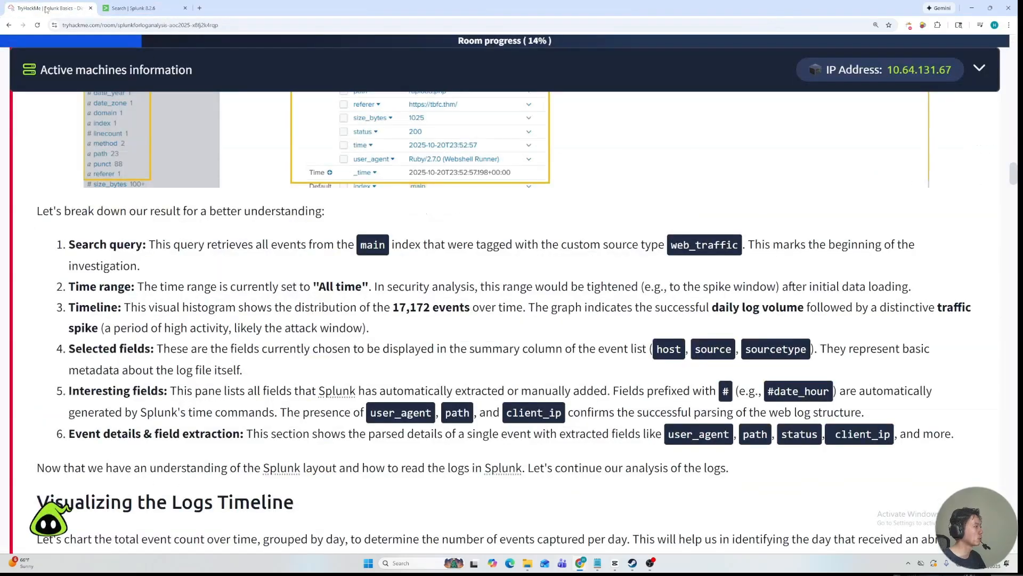
pyautogui.click(135, 8)
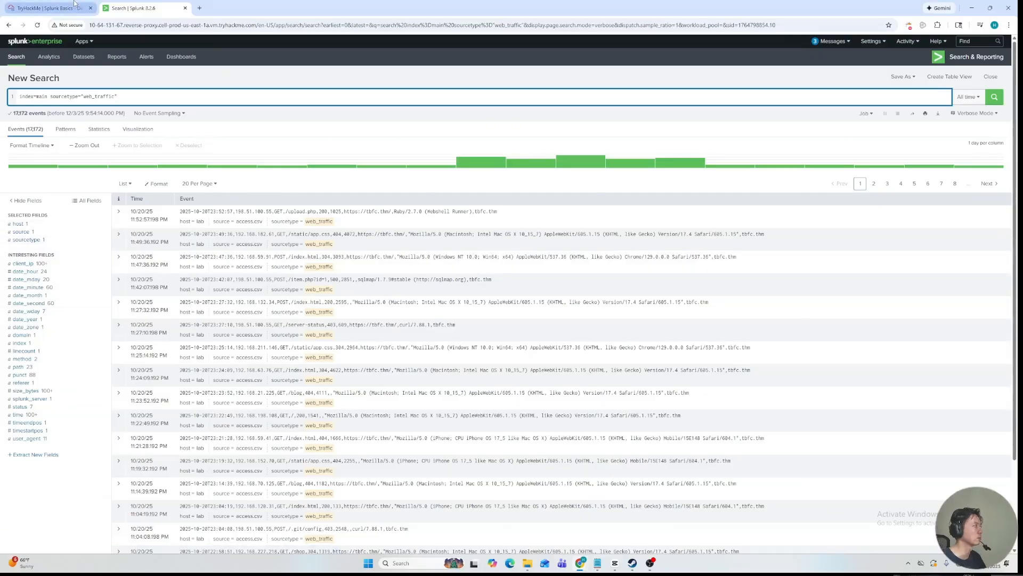
# Read the room's event details explanation, and view the extracted fields of the newest web_traffic event in Splunk before collapsing it.
pyautogui.click(48, 8)
pyautogui.scroll(-1, 161, 462)
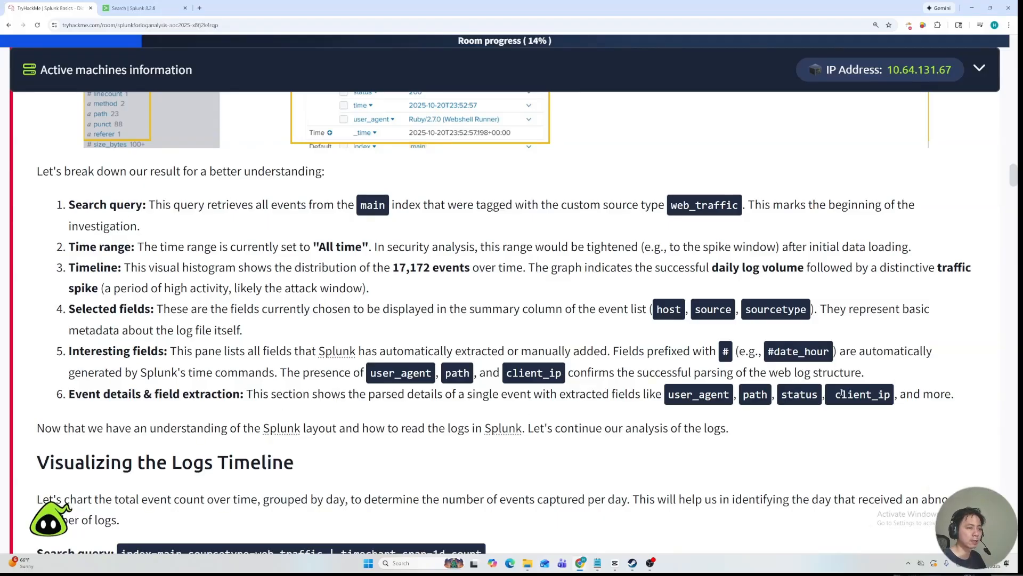
pyautogui.scroll(6, 465, 270)
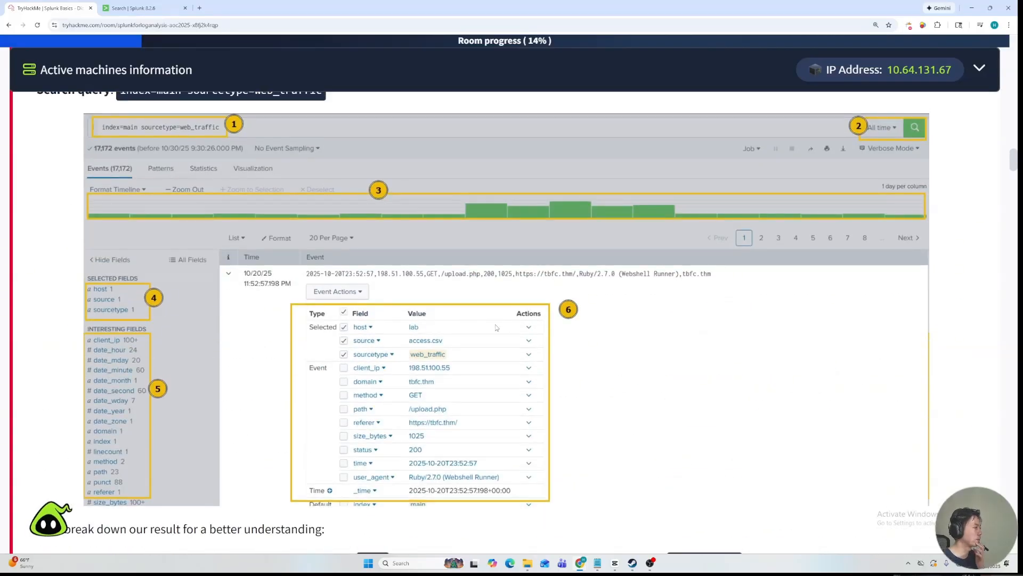
pyautogui.click(136, 8)
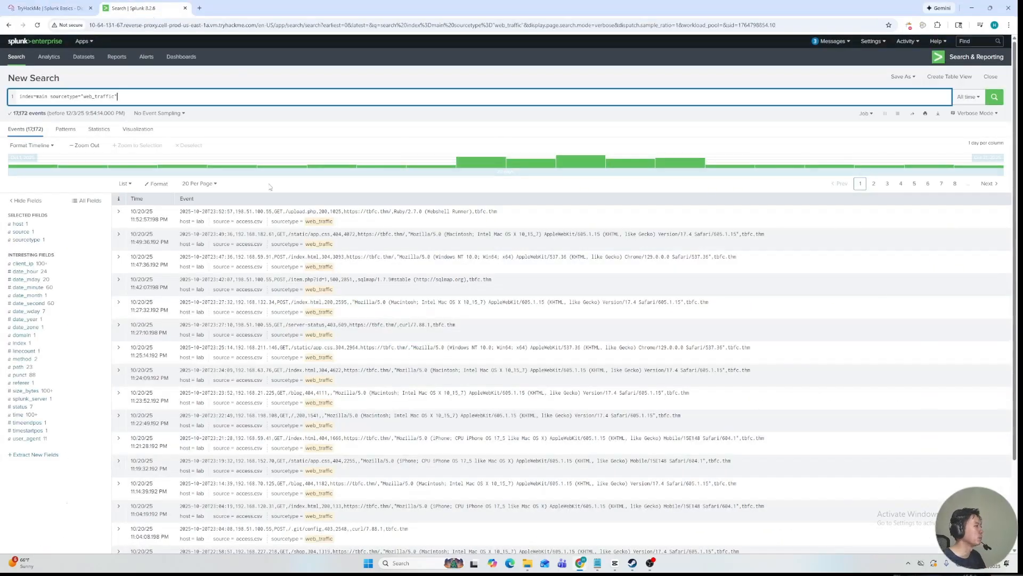
pyautogui.click(119, 213)
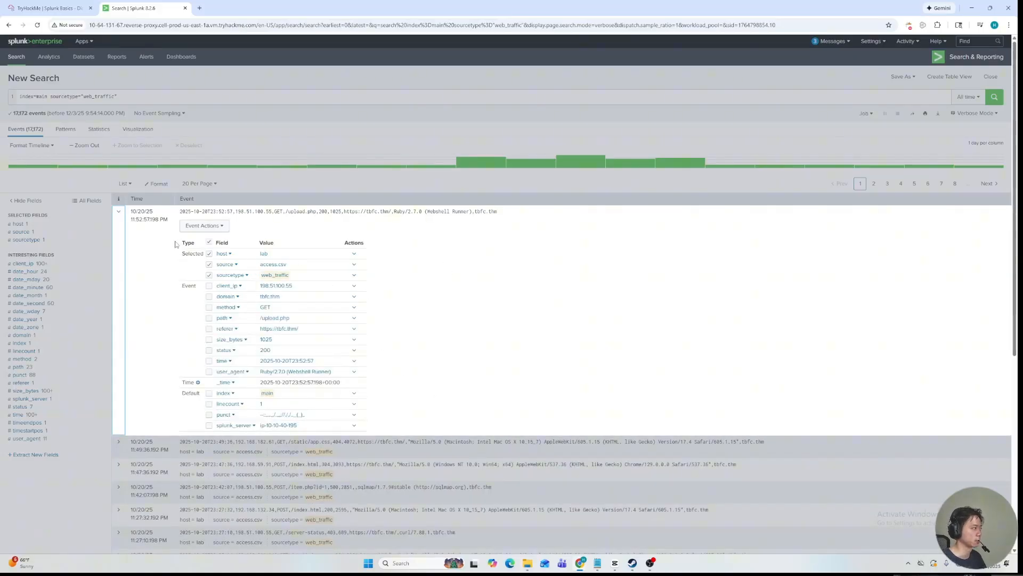
pyautogui.click(119, 212)
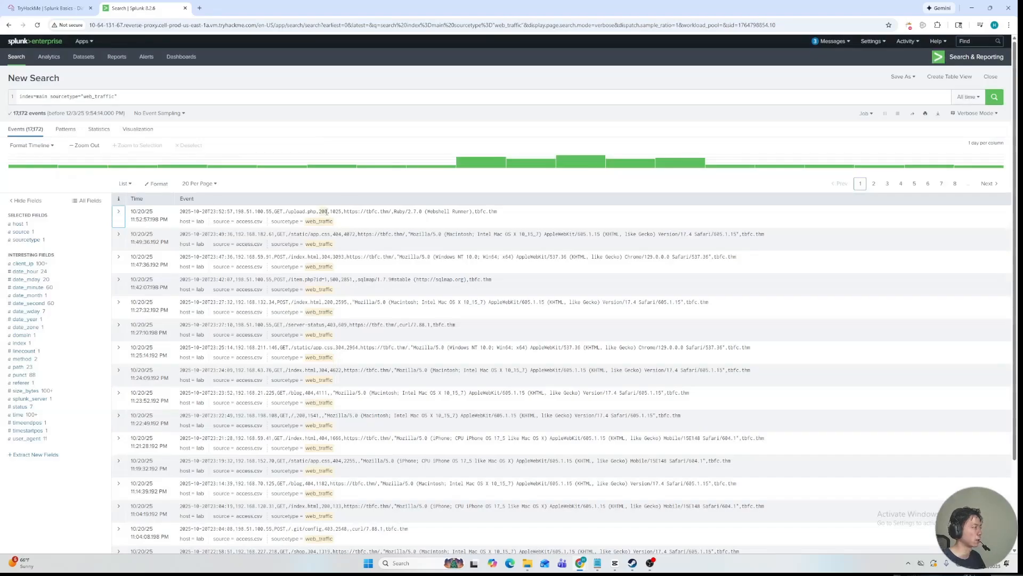
# In the TryHackMe room, examine the pipe and span=1d parts of the Visualizing the Logs Timeline search query.
pyautogui.click(48, 8)
pyautogui.scroll(-15, 217, 153)
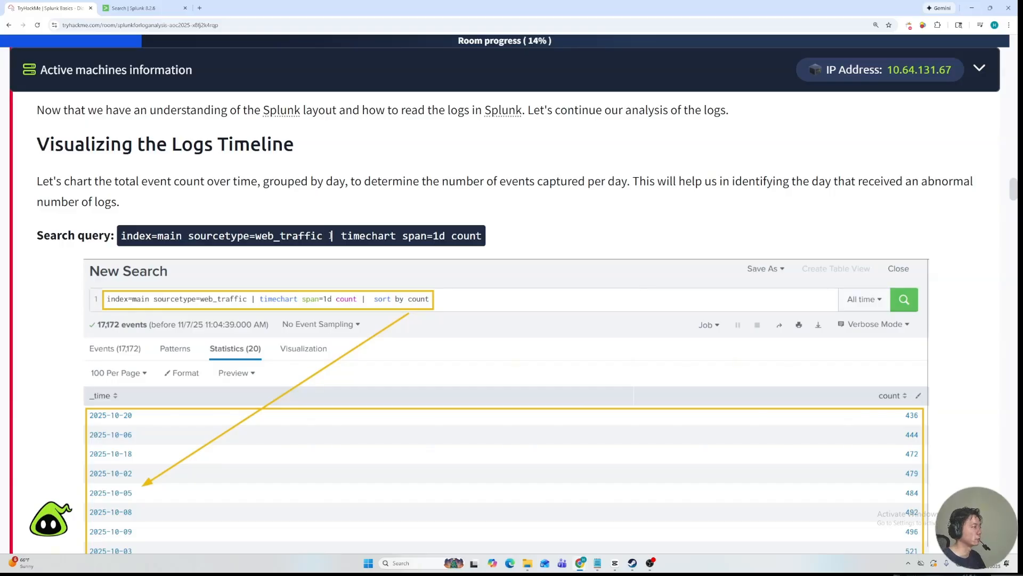
pyautogui.doubleClick(331, 235)
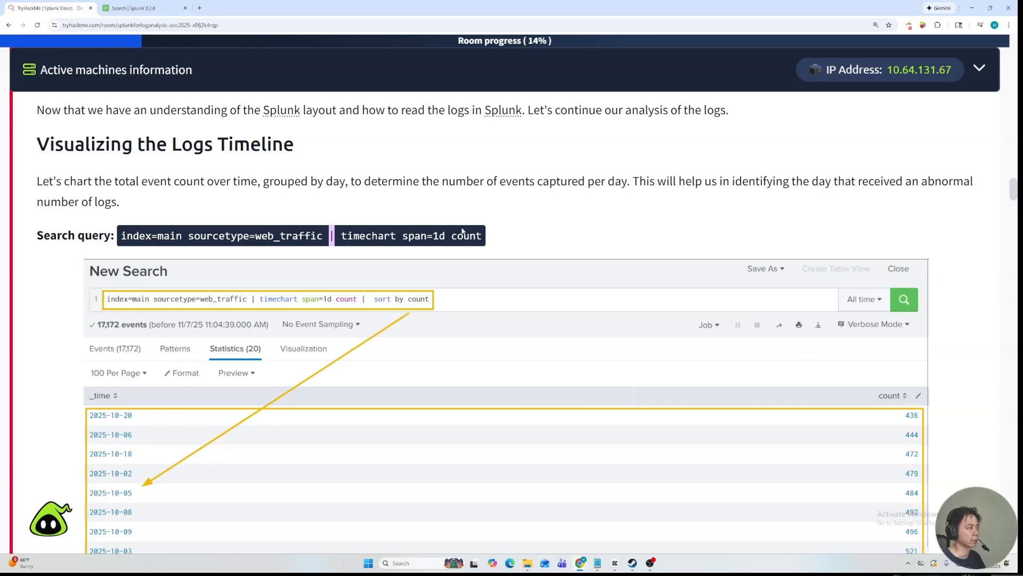
pyautogui.moveTo(403, 235); pyautogui.dragTo(452, 236)
pyautogui.click(425, 248)
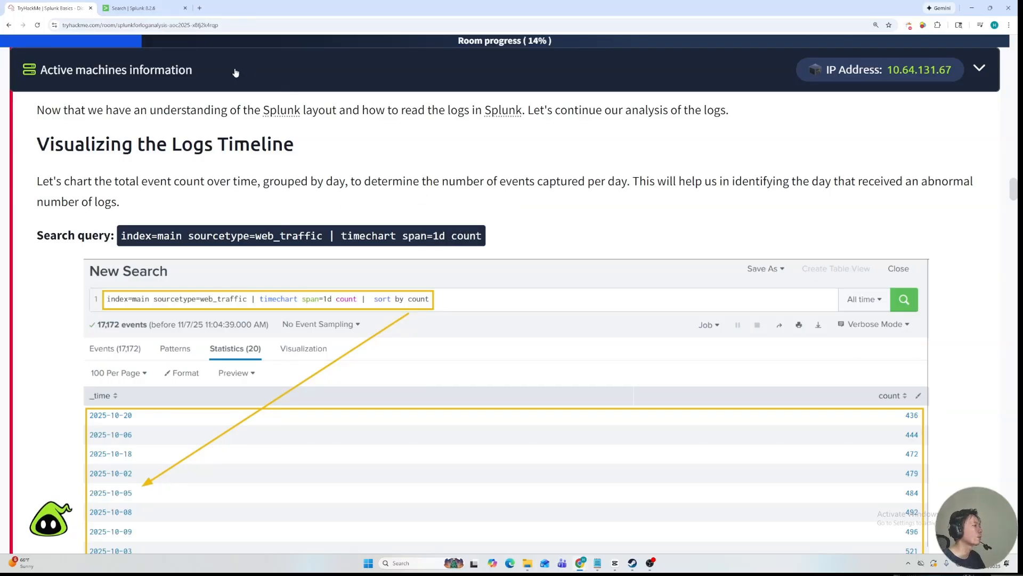
# In Splunk, append "| timechart span=1d count" to the web_traffic query and run the search.
pyautogui.click(134, 8)
pyautogui.click(229, 95)
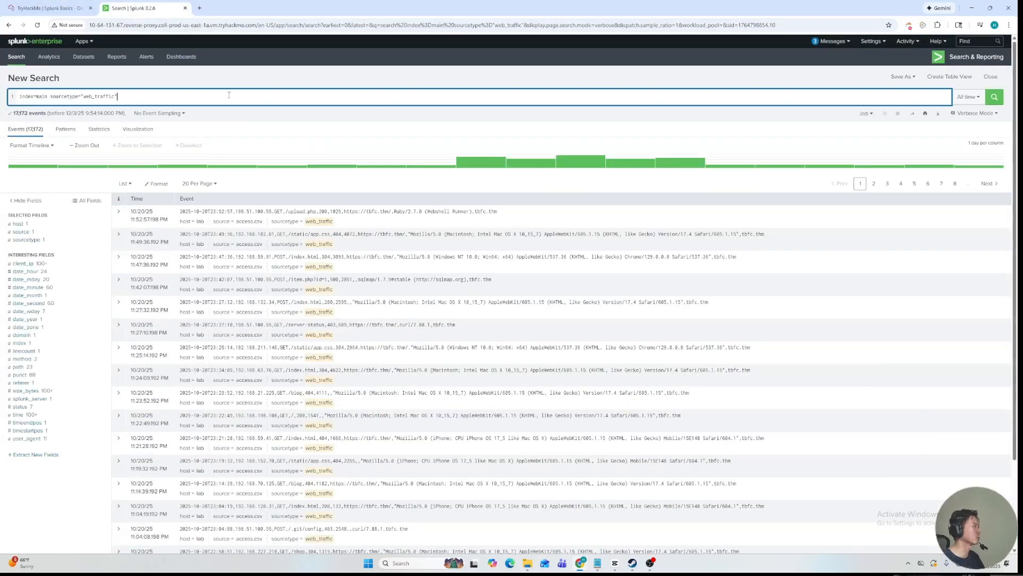
pyautogui.hotkey('shift', 'Return')
pyautogui.write('| timecha')
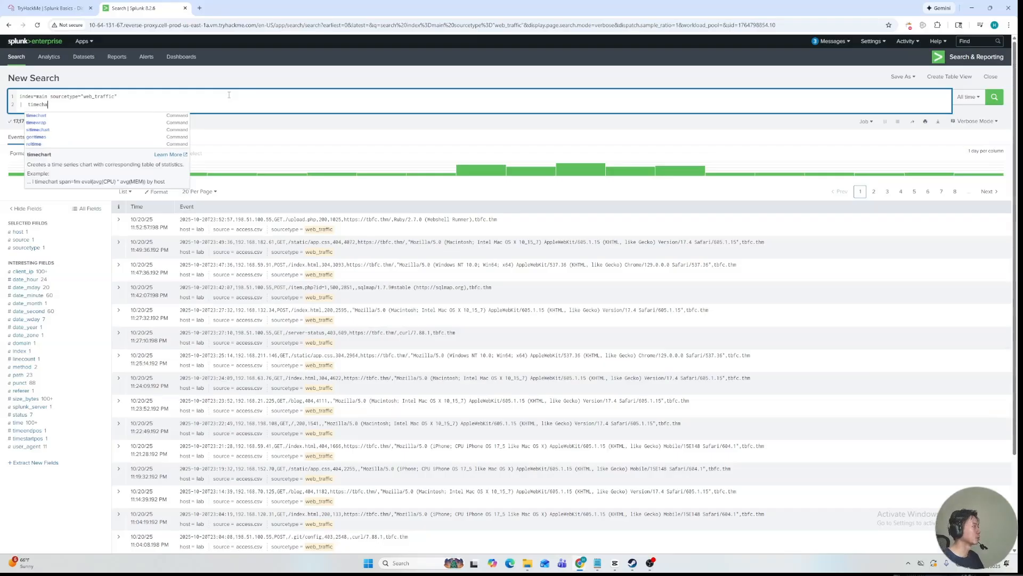
pyautogui.write('rt span=')
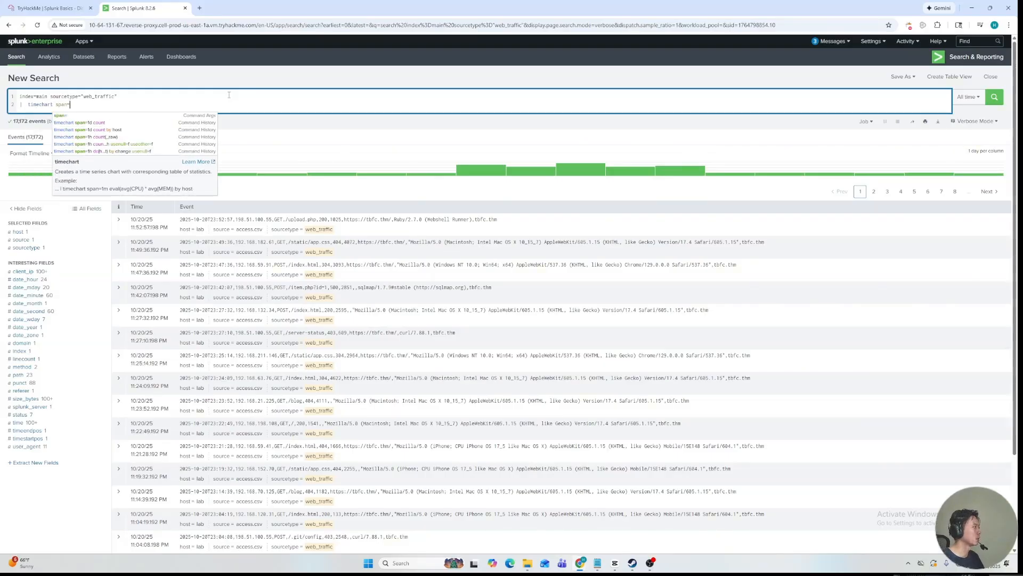
pyautogui.write('1d count')
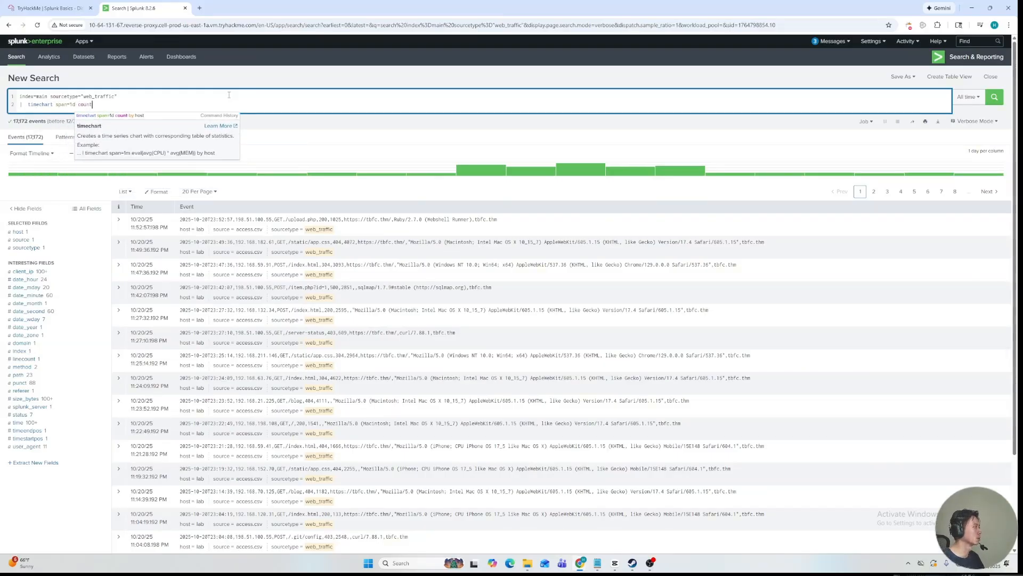
pyautogui.press('Return')
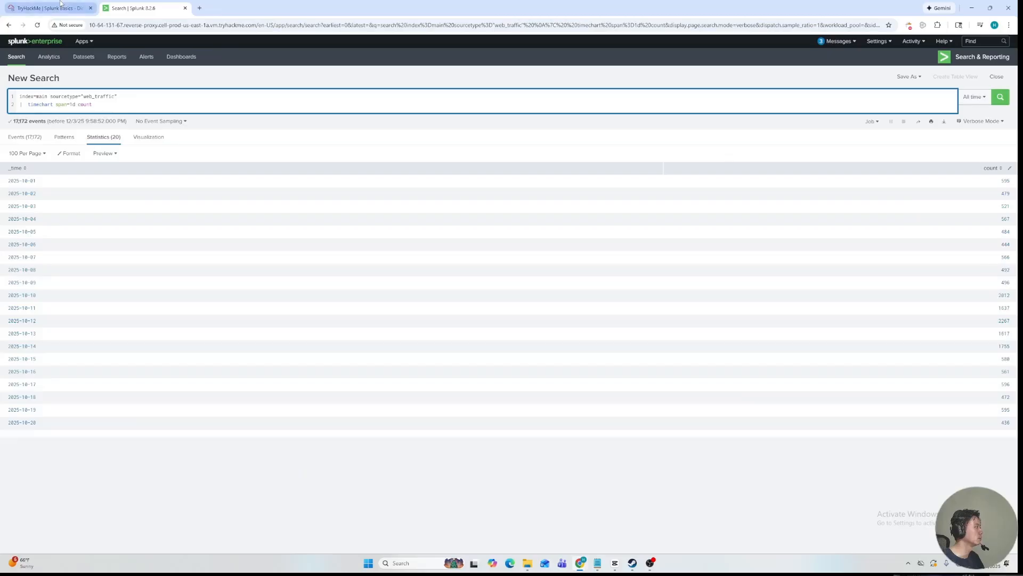
# Check the room's example query, append "| sort by count" to the Splunk query and run the search.
pyautogui.click(60, 7)
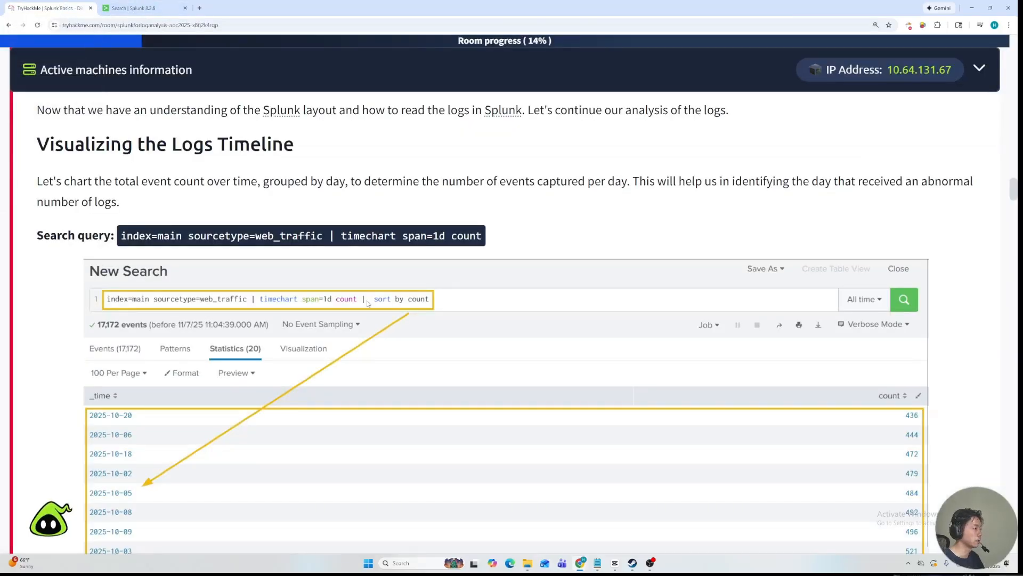
pyautogui.click(133, 7)
pyautogui.hotkey('shift', 'Return')
pyautogui.write('| sort')
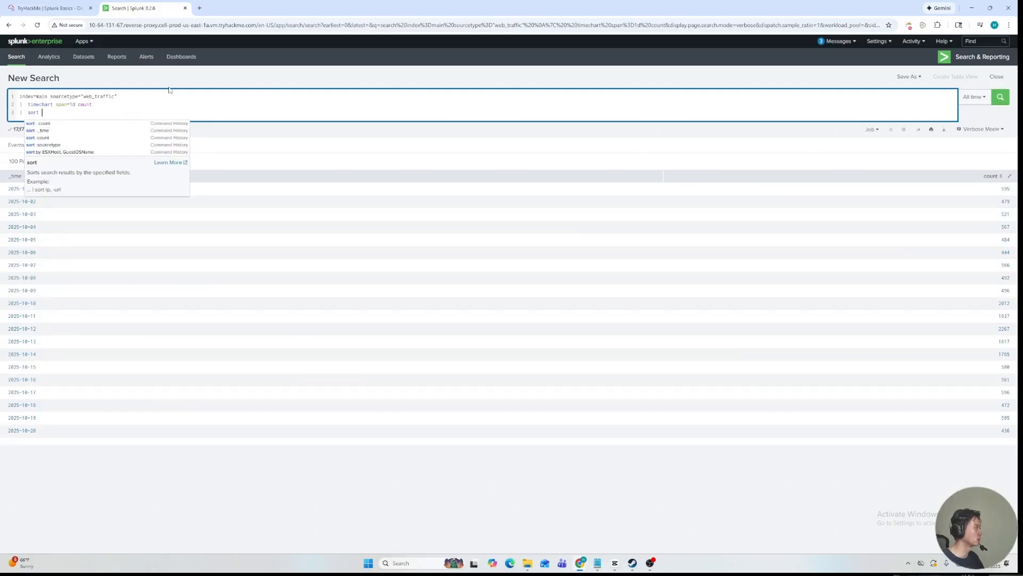
pyautogui.write(' by count')
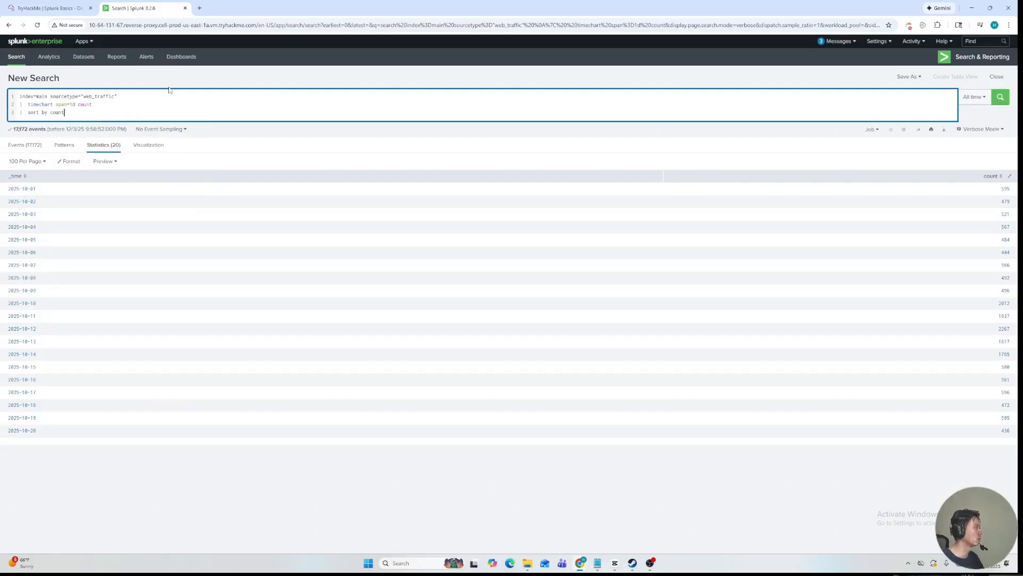
pyautogui.press('Return')
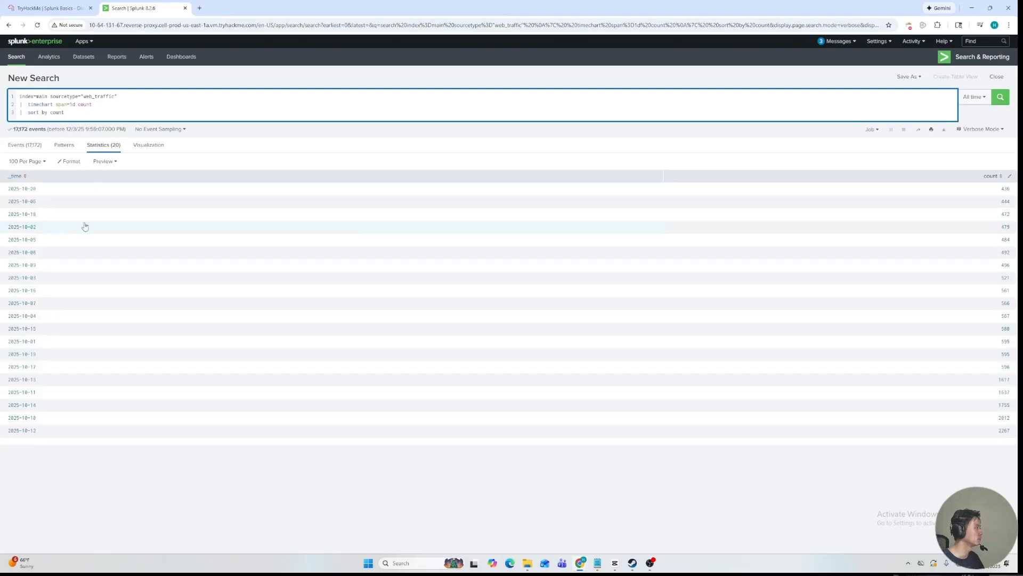
# Read the room's visualization instructions, display the Splunk results as a column chart and examine the daily counts around October 9 to 13.
pyautogui.click(57, 9)
pyautogui.scroll(-5, 71, 361)
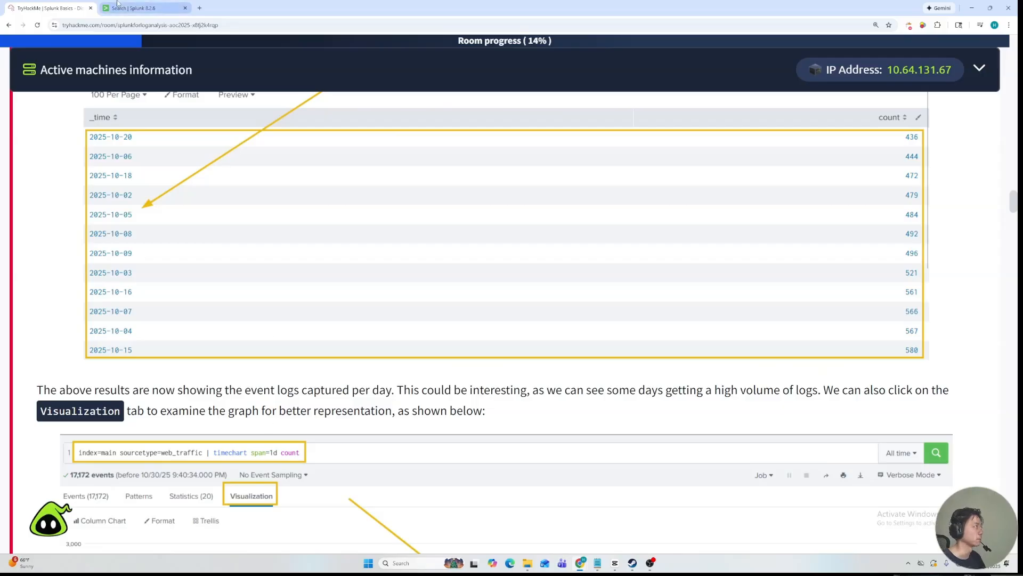
pyautogui.click(136, 8)
pyautogui.click(154, 148)
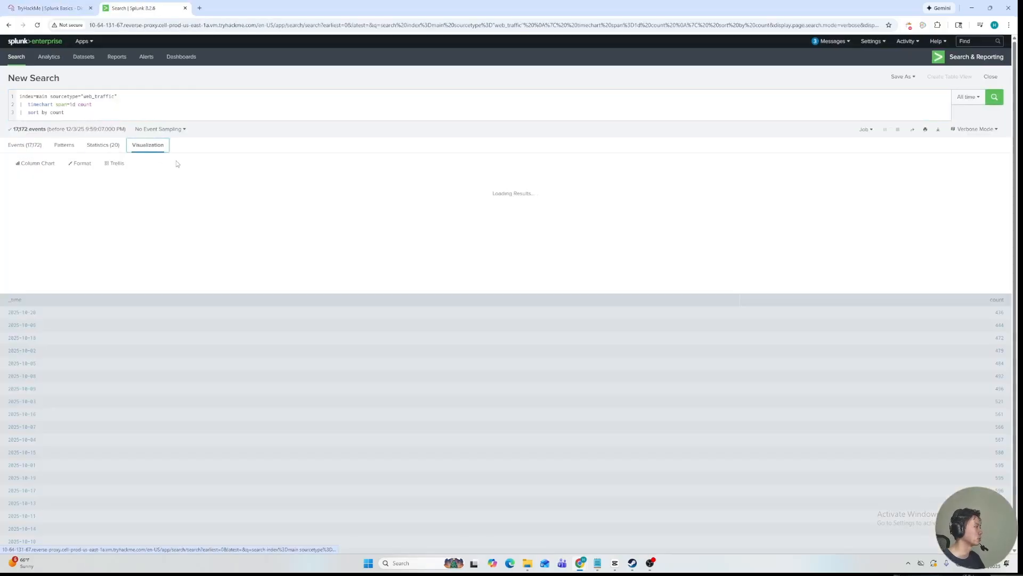
pyautogui.moveTo(49, 264)
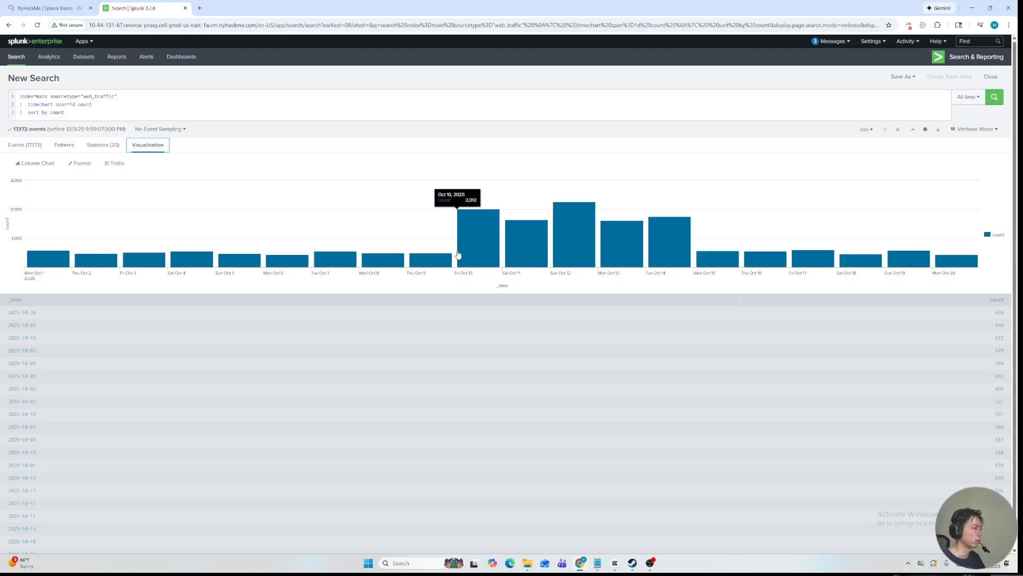
pyautogui.moveTo(428, 263)
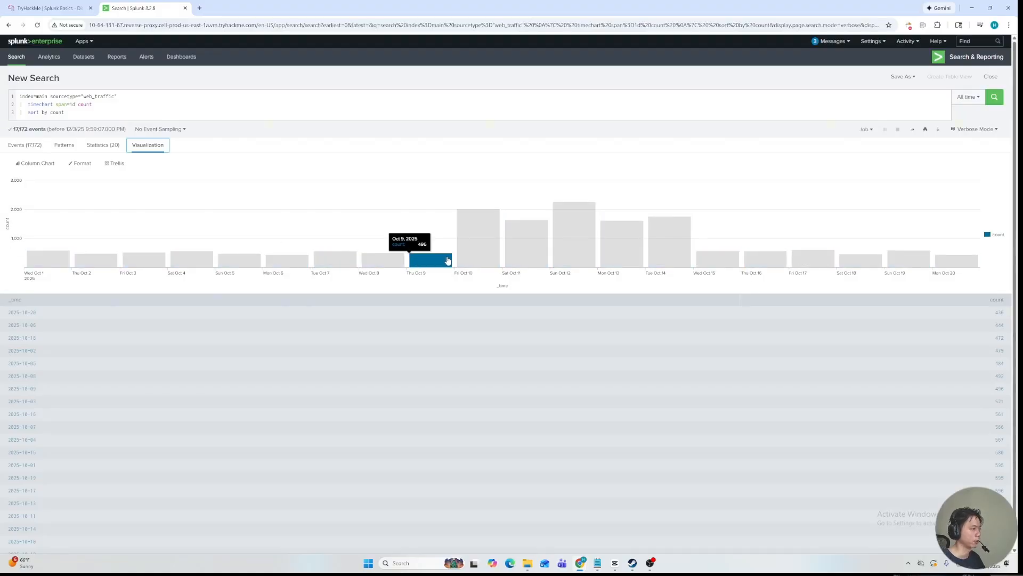
pyautogui.moveTo(476, 243)
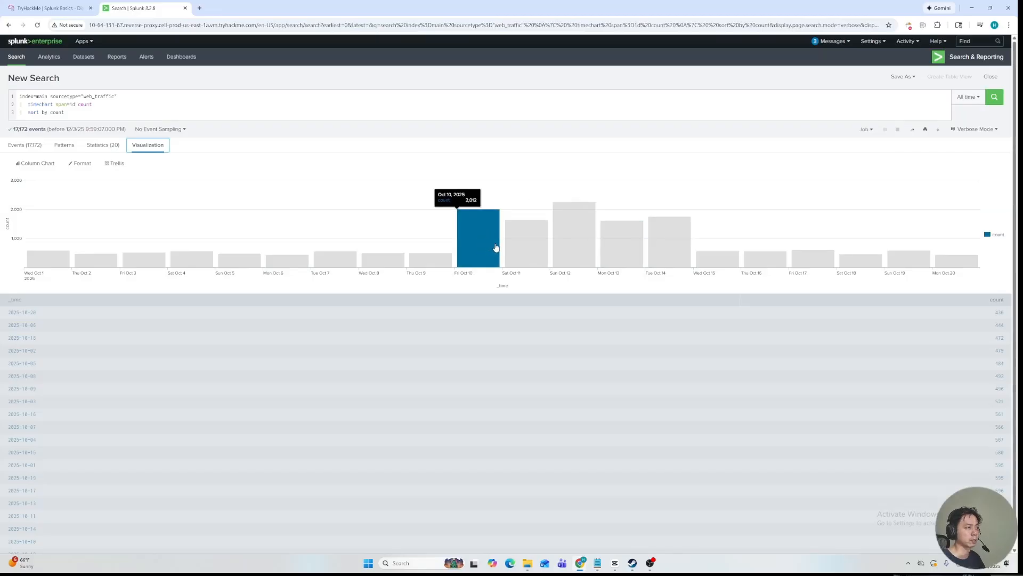
pyautogui.moveTo(609, 236)
pyautogui.moveTo(576, 248)
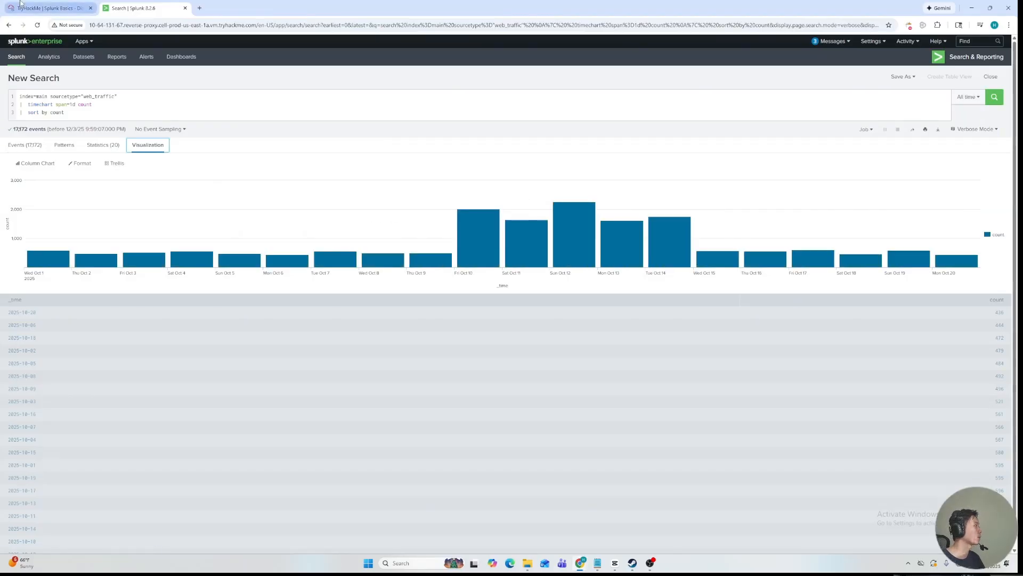
# Read the room's explanation of the reverse function, append "| reverse" to the Splunk query and run the search.
pyautogui.click(47, 8)
pyautogui.scroll(-5, 186, 337)
pyautogui.scroll(-1, 186, 337)
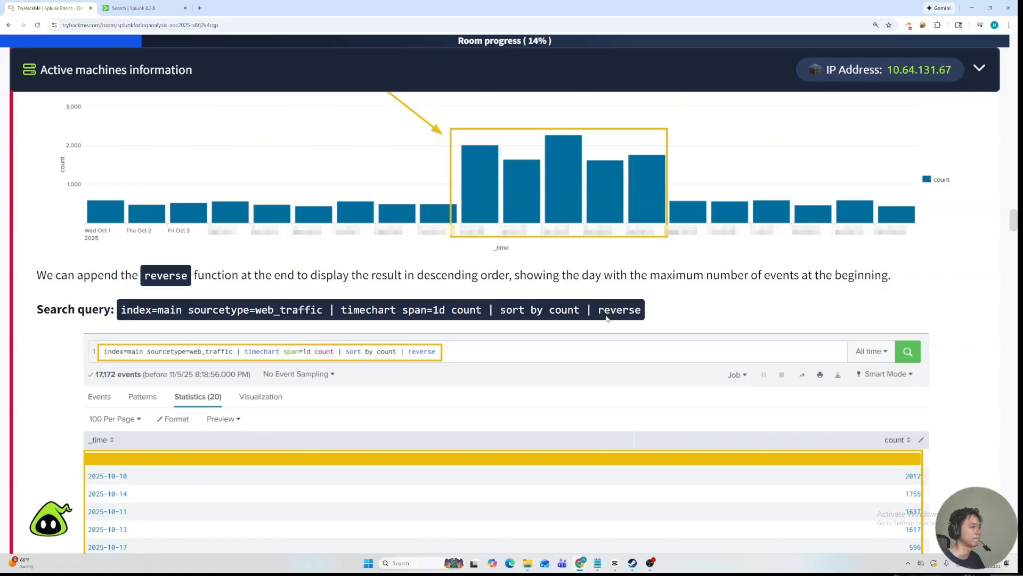
pyautogui.click(127, 6)
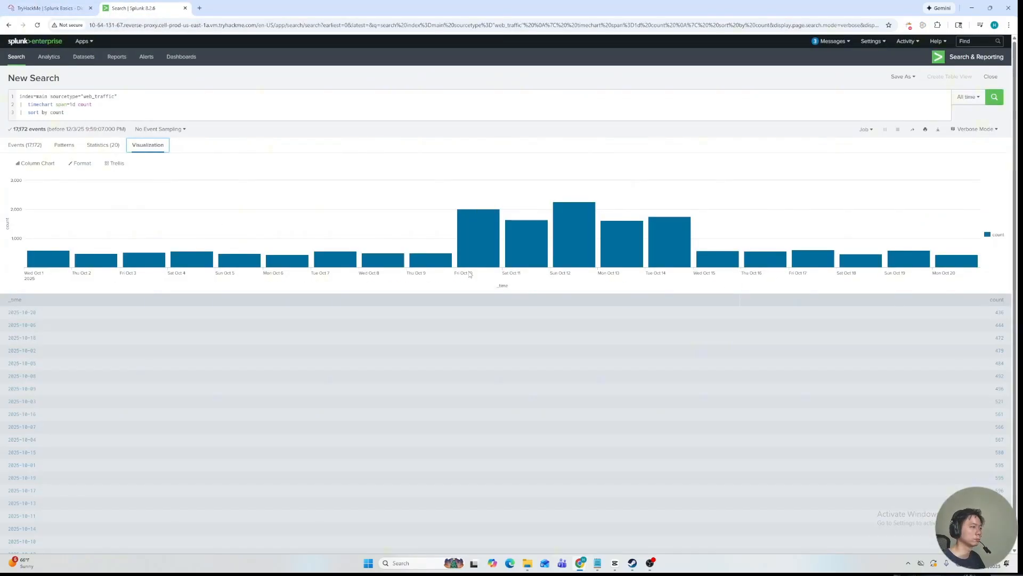
pyautogui.click(87, 113)
pyautogui.write('|')
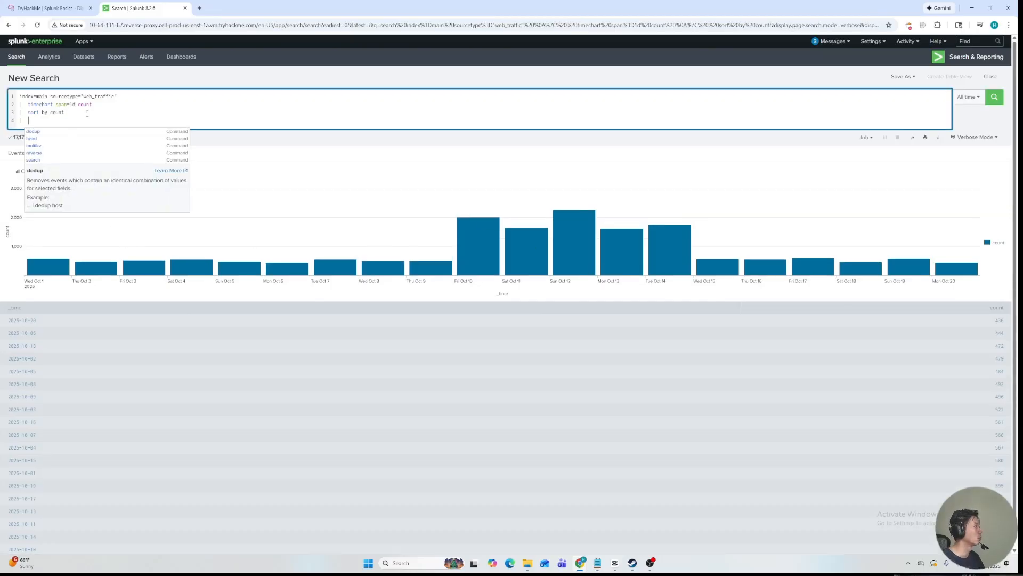
pyautogui.click(70, 8)
pyautogui.click(116, 6)
pyautogui.write('reverse')
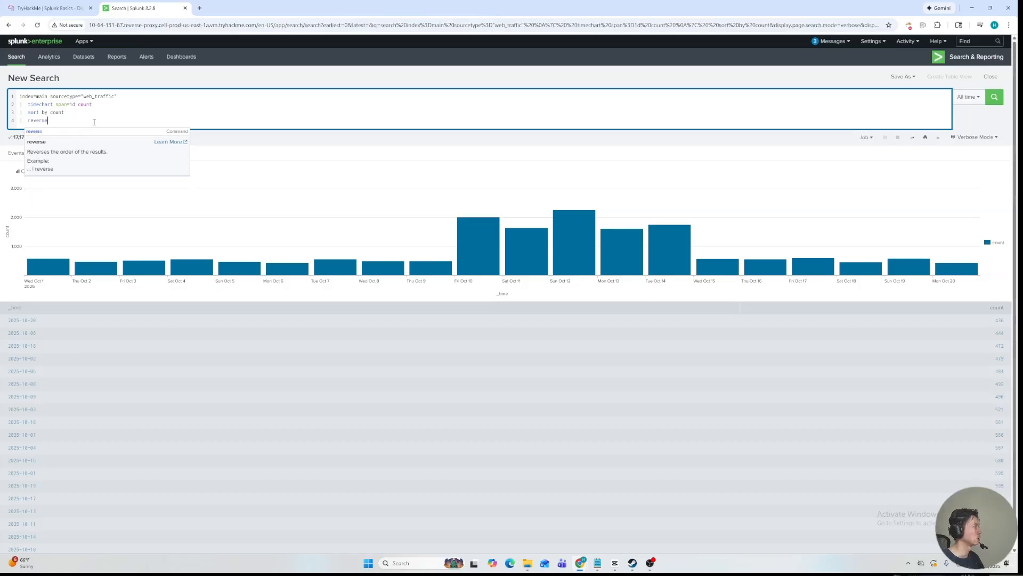
pyautogui.press('Return')
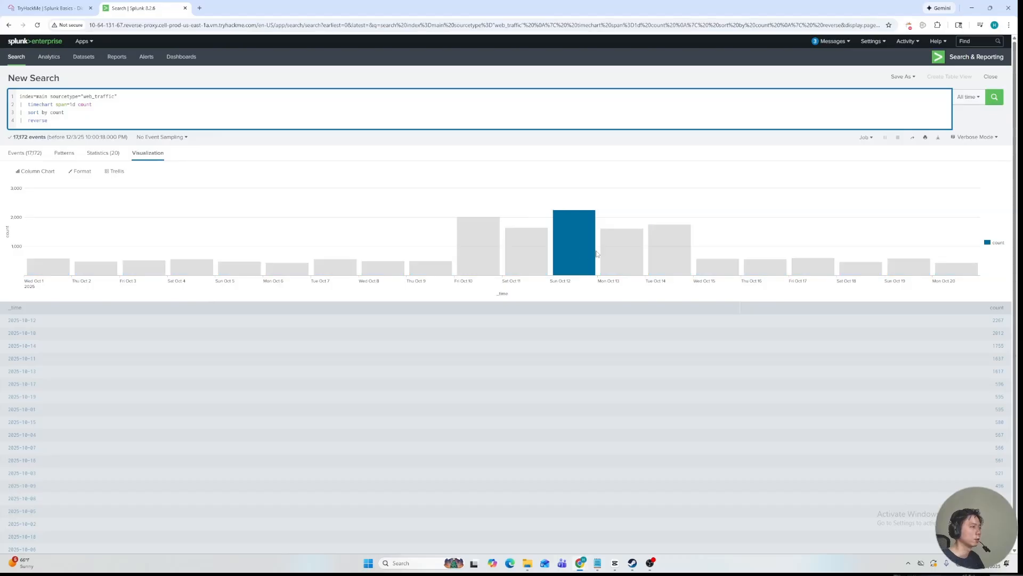
# Check the room's reverse example, remove the reverse command from the Splunk query and rerun the search.
pyautogui.click(48, 8)
pyautogui.scroll(-3, 480, 320)
pyautogui.click(162, 4)
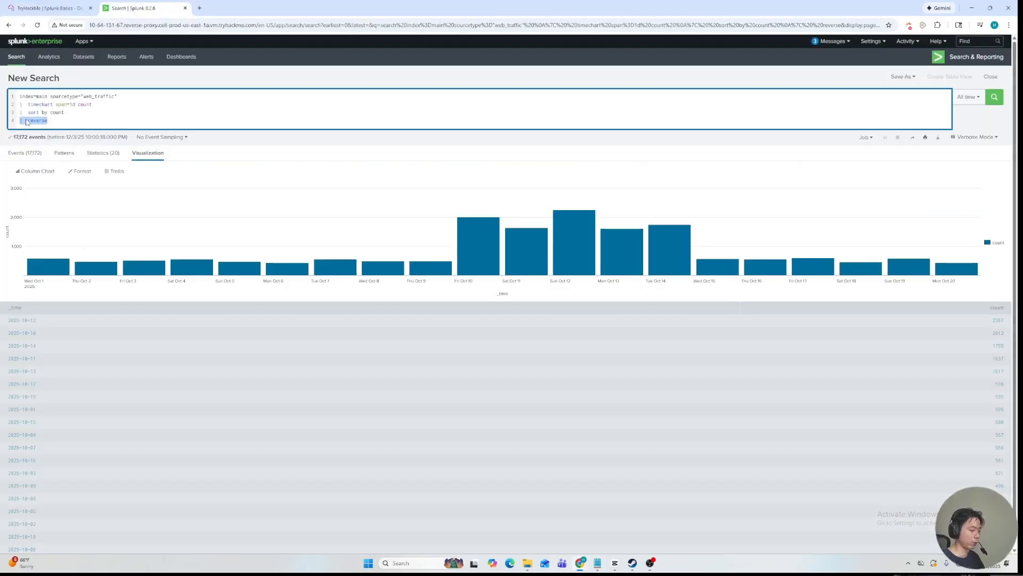
pyautogui.press('BackSpace')
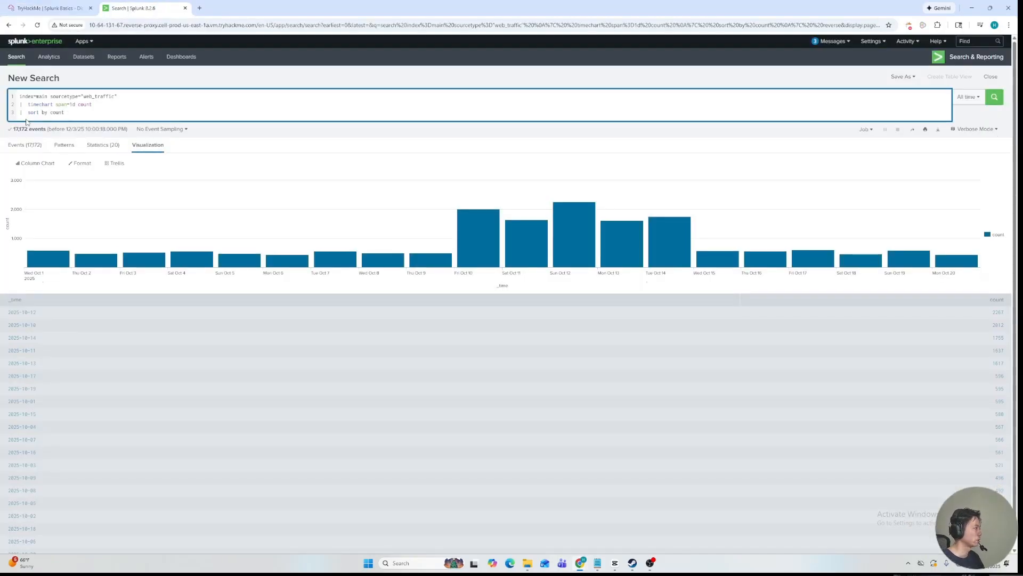
pyautogui.press('Return')
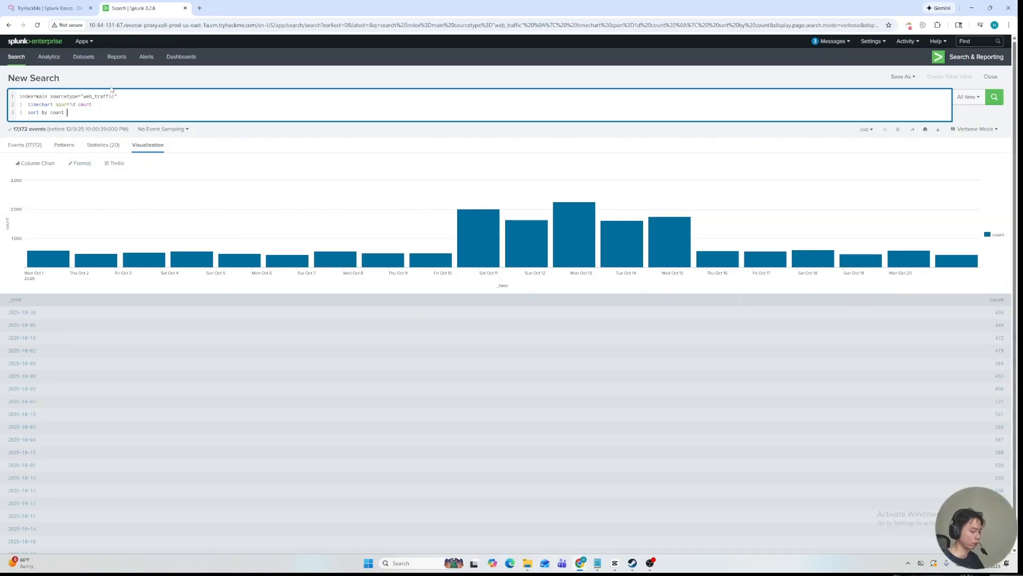
# Add "| reverse" back to the end of the Splunk query, correct its spelling and rerun the search.
pyautogui.hotkey('shift', 'Return')
pyautogui.write('| reverve')
pyautogui.press('Return')
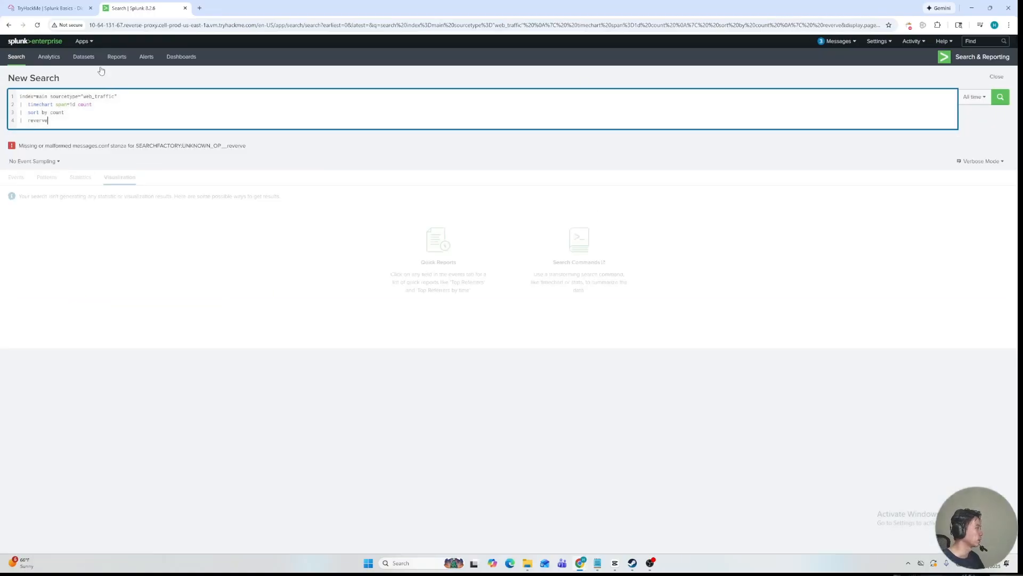
pyautogui.doubleClick(44, 121)
pyautogui.write('reverse')
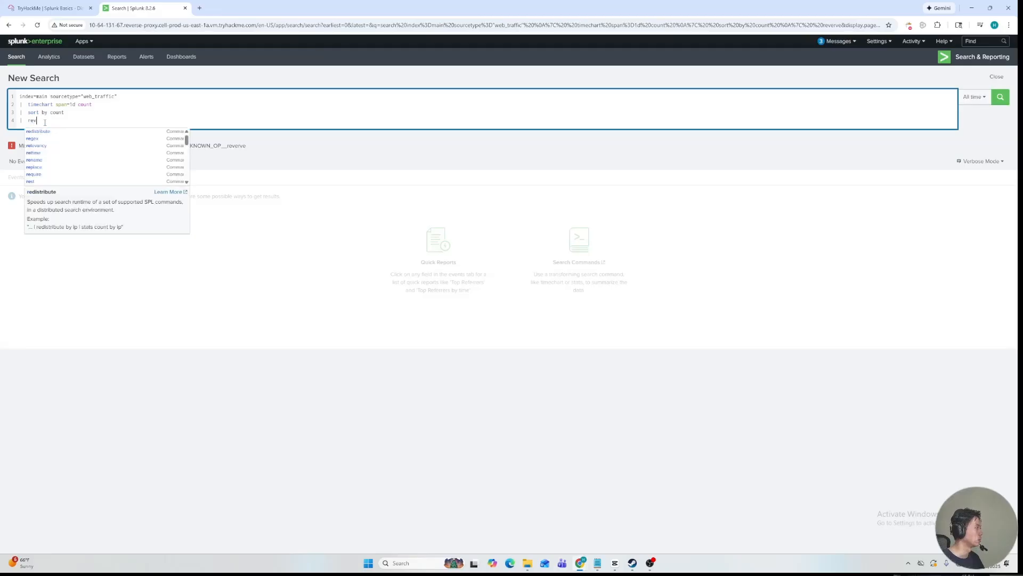
pyautogui.press('Return')
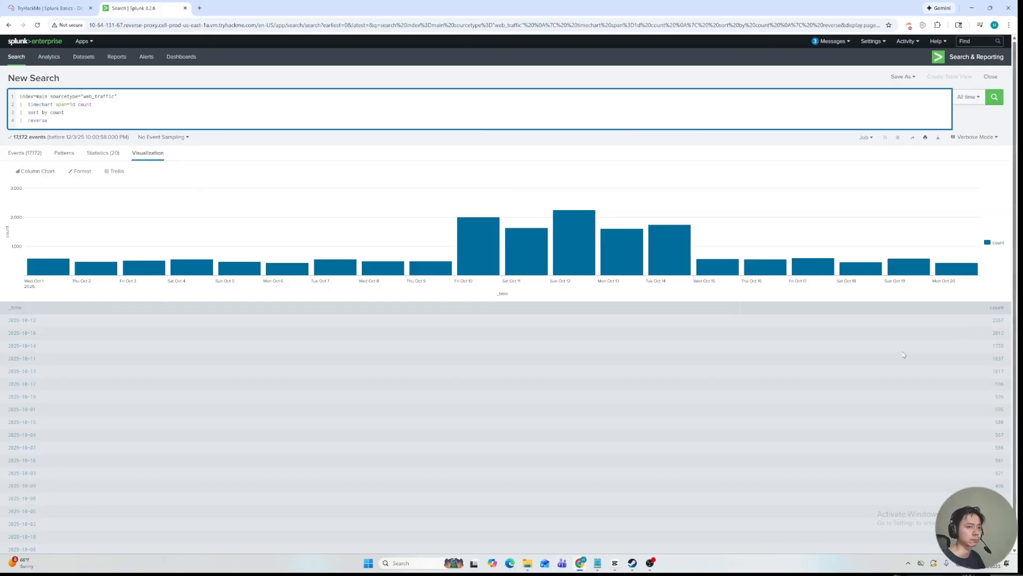
# Read the opening of the room's Anomaly Detection section and display the search's event list in Splunk.
pyautogui.hotkey('ctrl', 'shift', 'Tab')
pyautogui.scroll(-5, 72, 236)
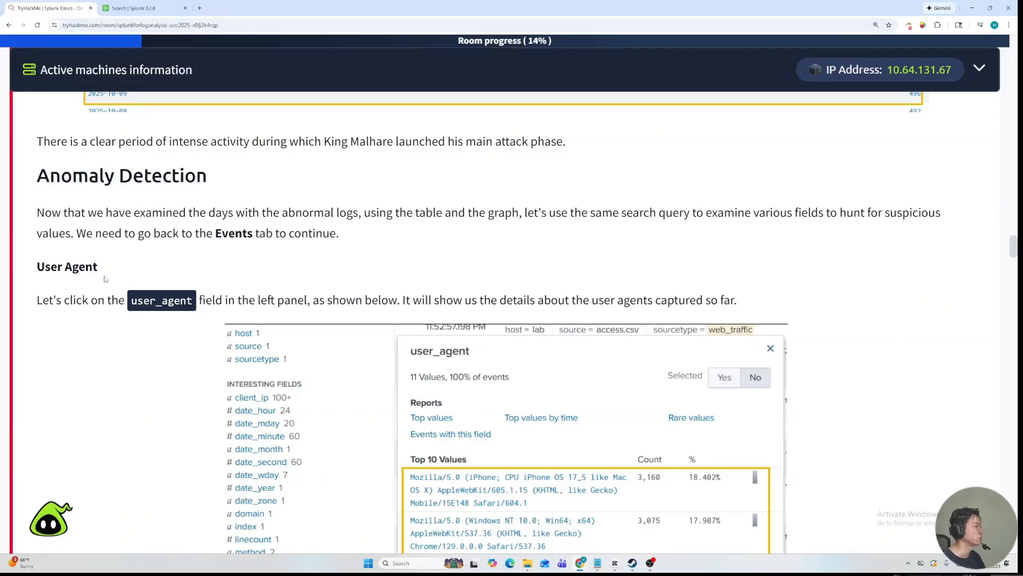
pyautogui.click(133, 8)
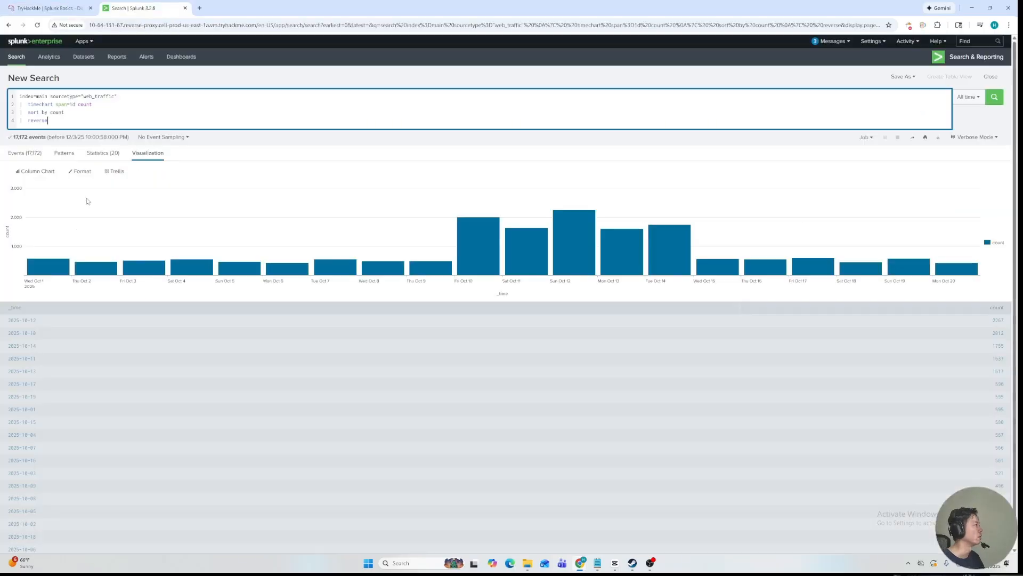
pyautogui.click(25, 152)
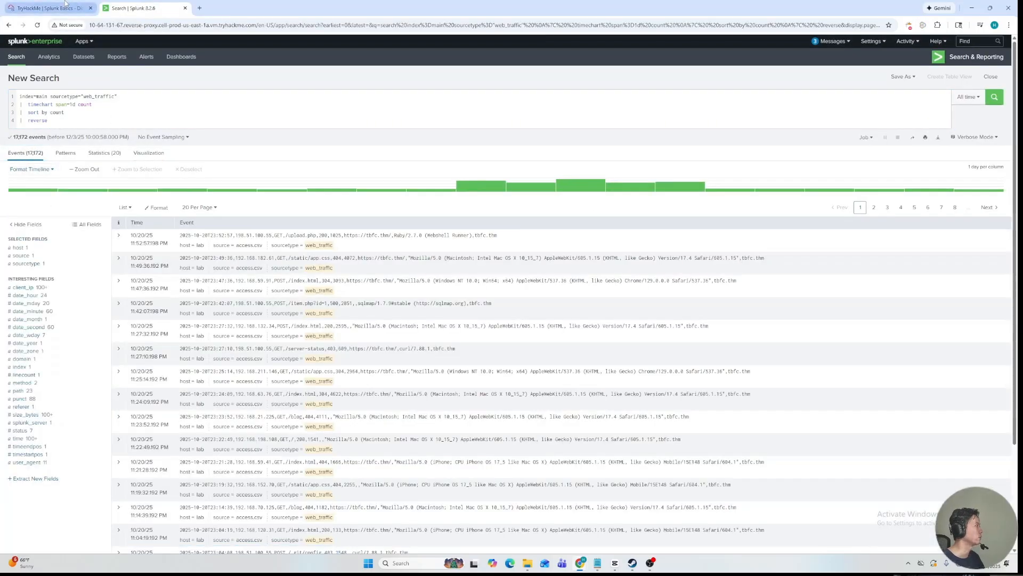
# Read the room's User Agent instructions and examine the top 10 values of the user_agent field in Splunk.
pyautogui.click(48, 7)
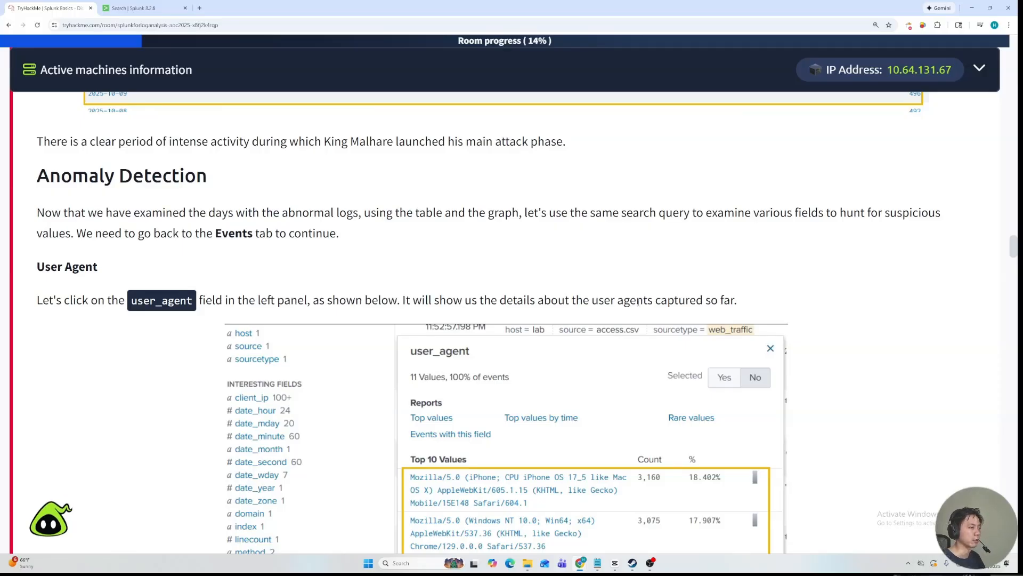
pyautogui.scroll(-2, 640, 306)
pyautogui.click(139, 8)
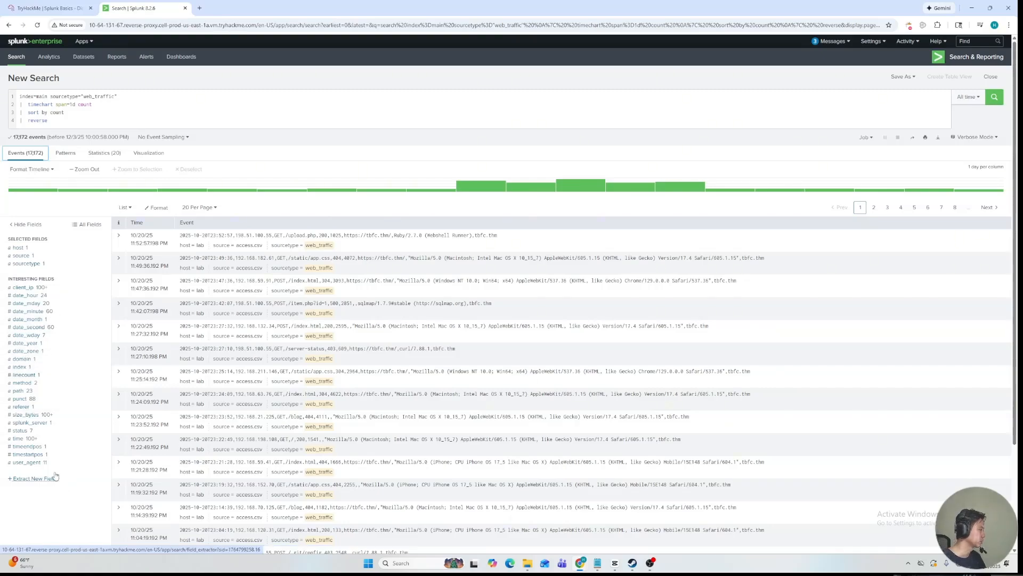
pyautogui.click(29, 463)
pyautogui.scroll(-2, 191, 334)
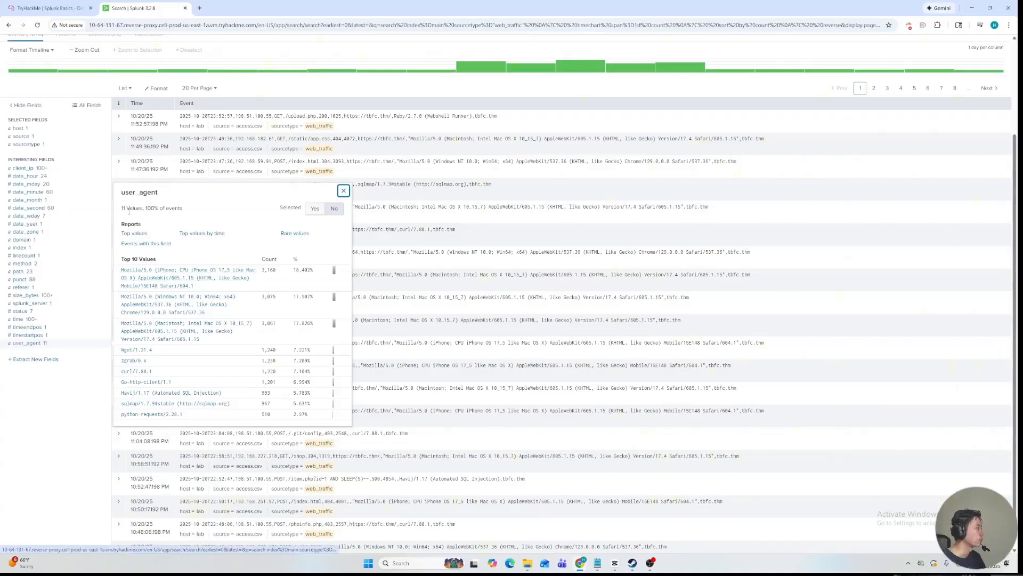
pyautogui.scroll(1, 125, 216)
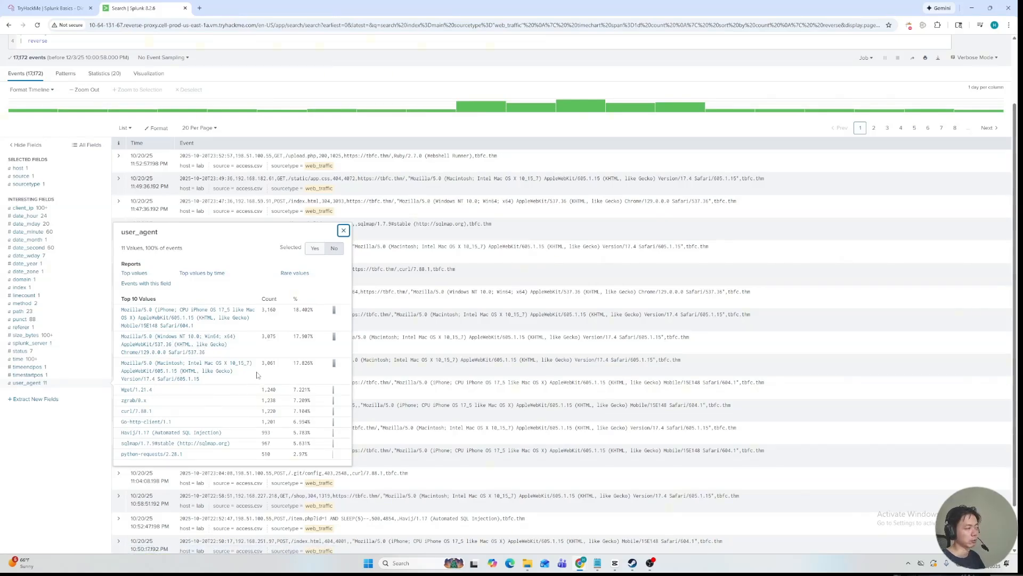
# Read the room's client_ip instructions and examine the top 10 values of the client_ip field in Splunk.
pyautogui.hotkey('ctrl', 'shift', 'Tab')
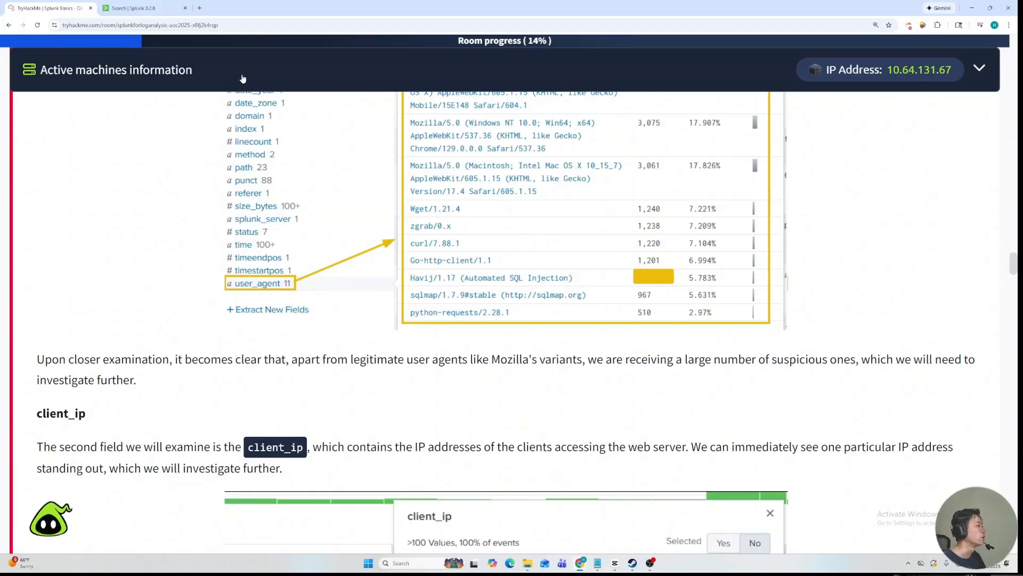
pyautogui.click(153, 6)
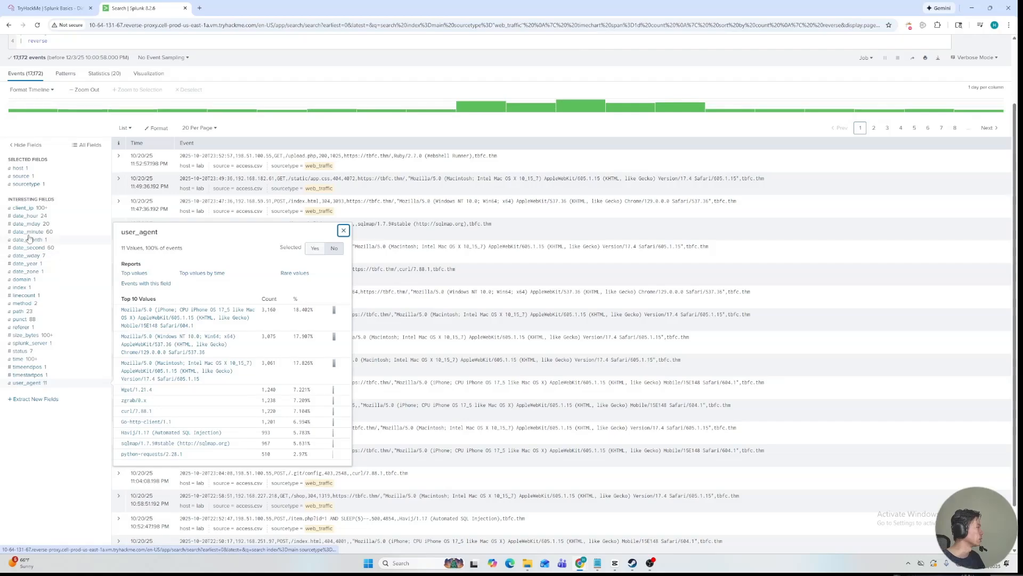
pyautogui.click(21, 208)
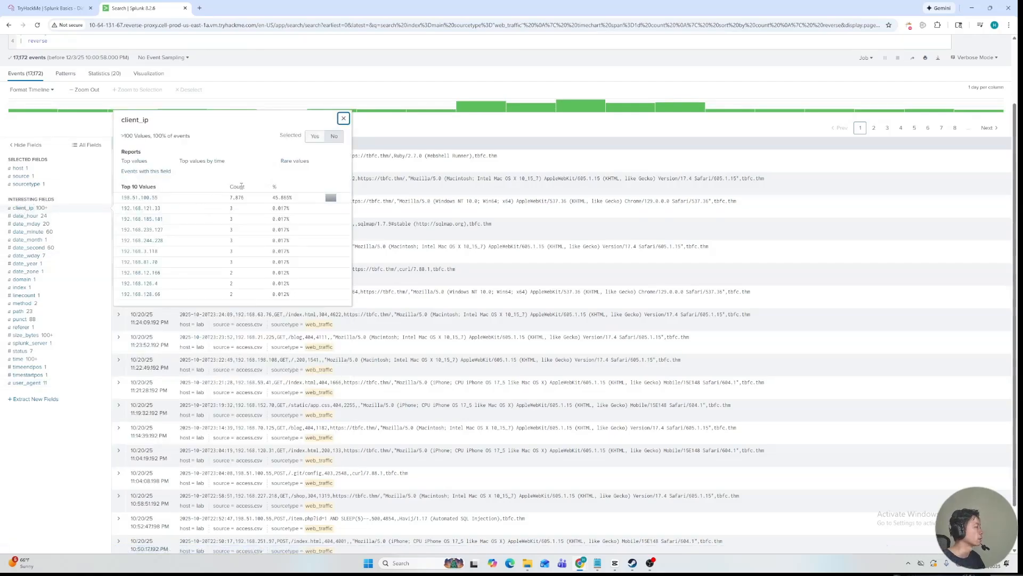
pyautogui.scroll(2, 126, 157)
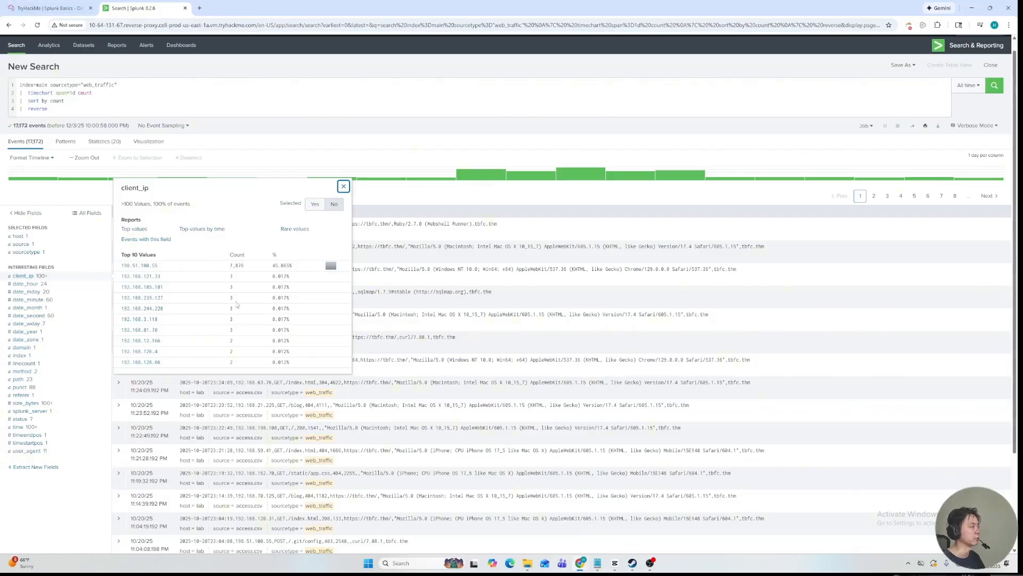
pyautogui.scroll(-3, 240, 305)
pyautogui.scroll(3, 240, 299)
# Read the room's path section and examine the top 10 values of the path field in Splunk.
pyautogui.click(53, 7)
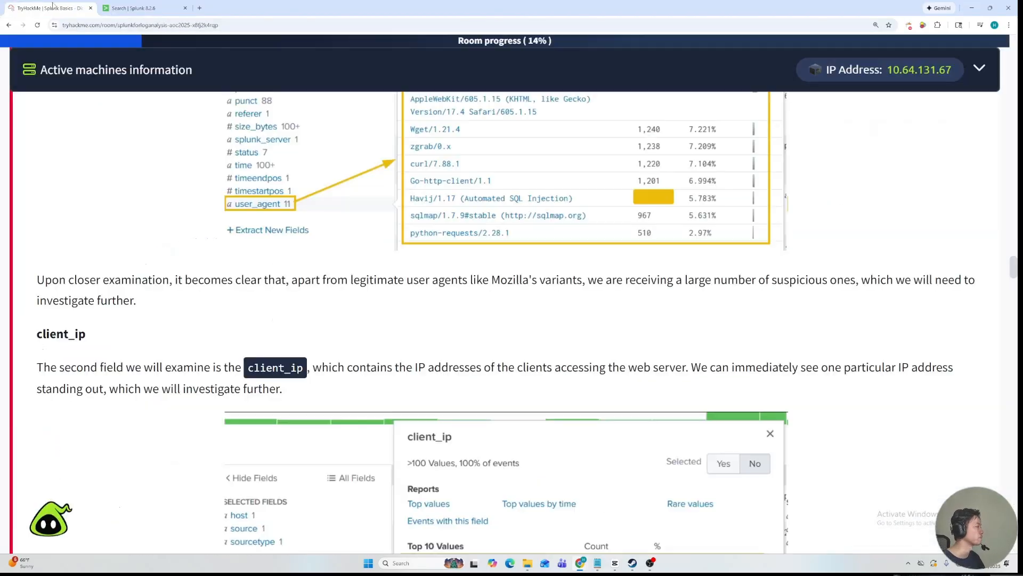
pyautogui.scroll(-2, 122, 322)
pyautogui.scroll(-2, 598, 344)
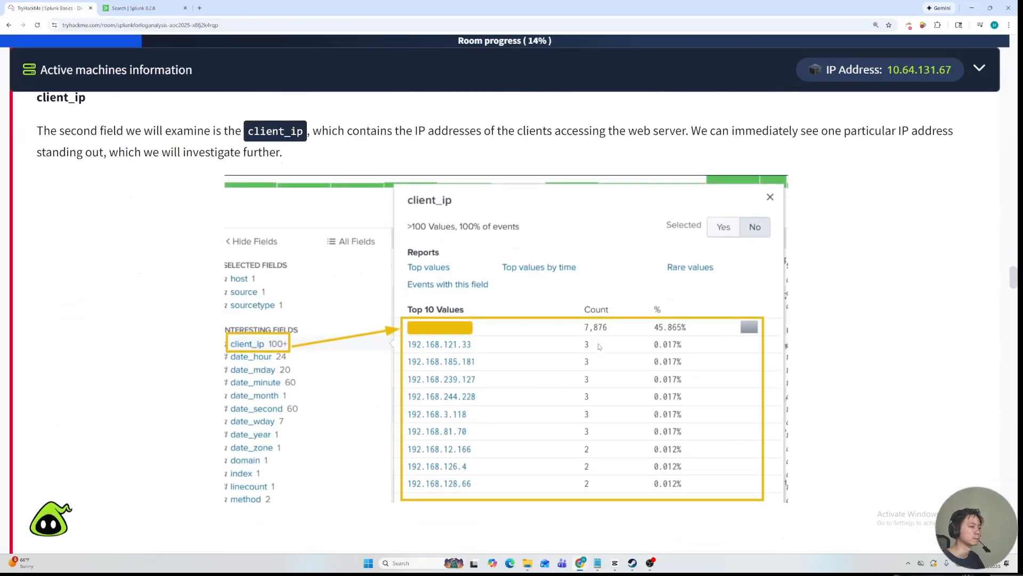
pyautogui.scroll(-3, 160, 355)
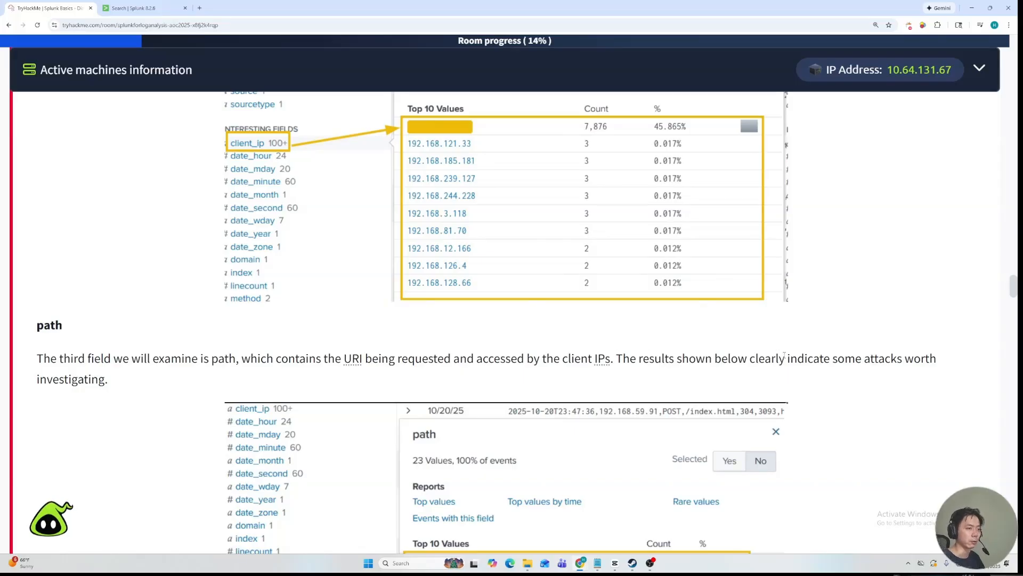
pyautogui.scroll(-5, 170, 392)
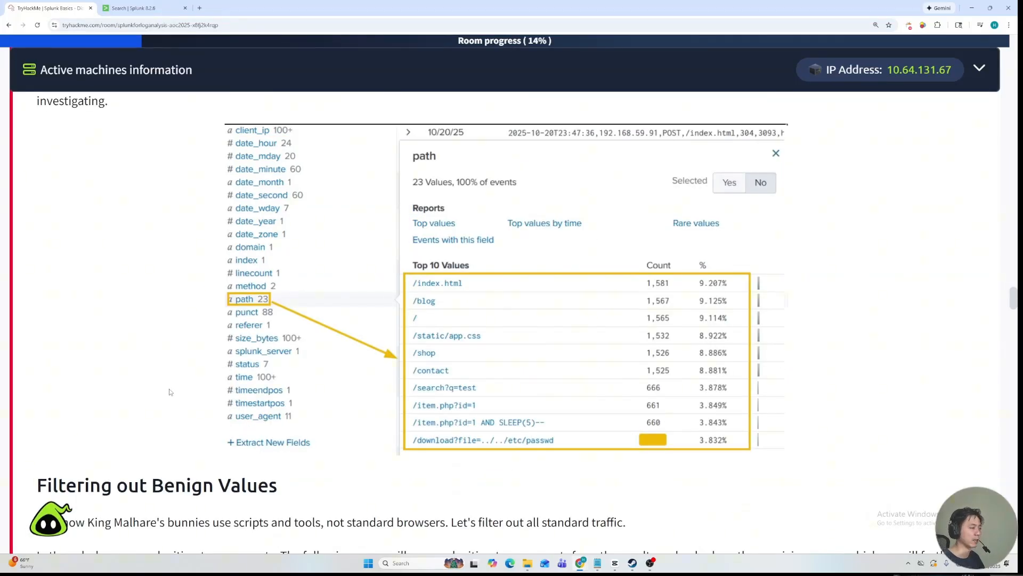
pyautogui.hotkey('ctrl', 'Tab')
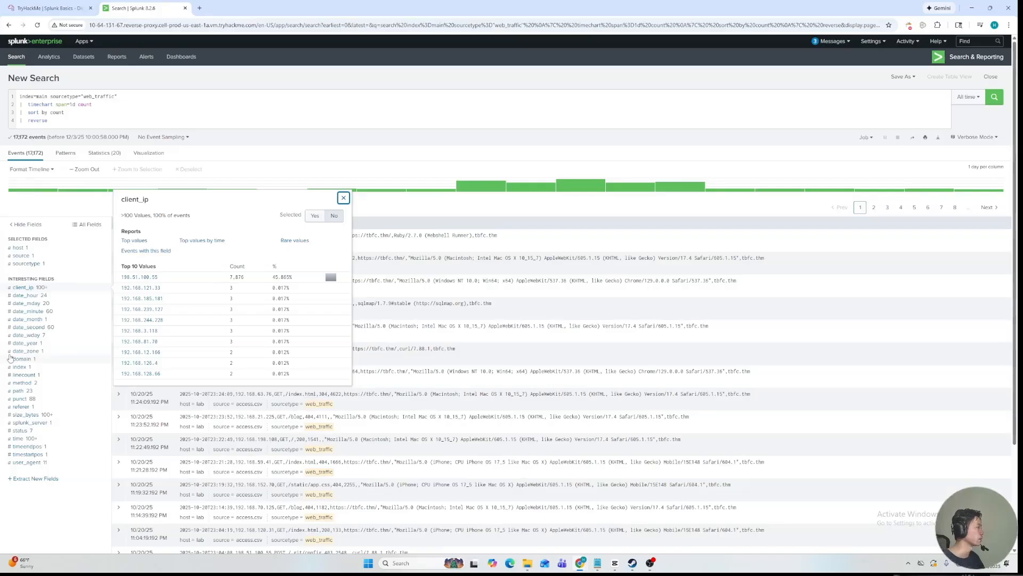
pyautogui.click(21, 392)
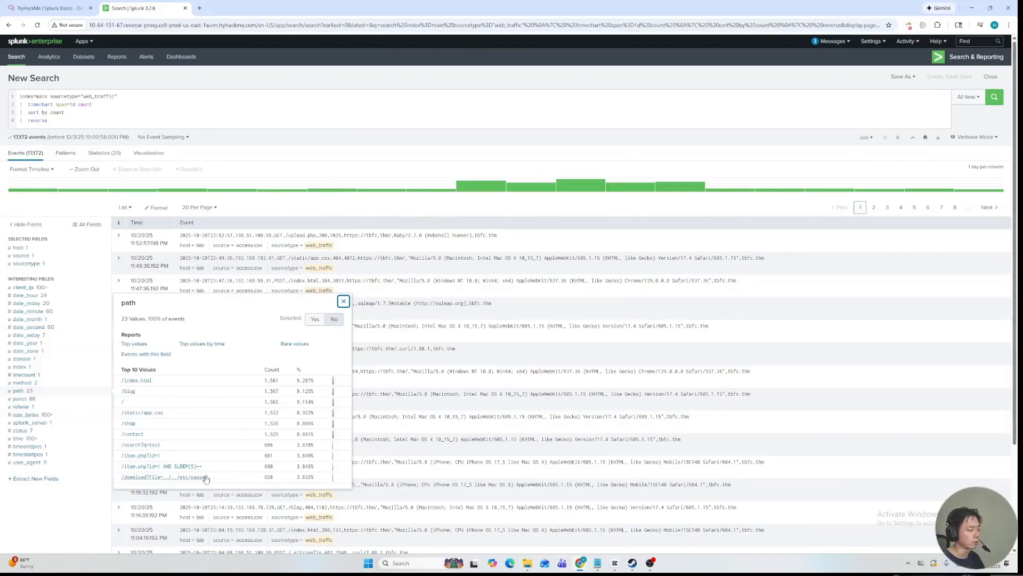
# Read the room's Filtering out Benign Values section and study each user_agent exclusion in its search query.
pyautogui.click(56, 6)
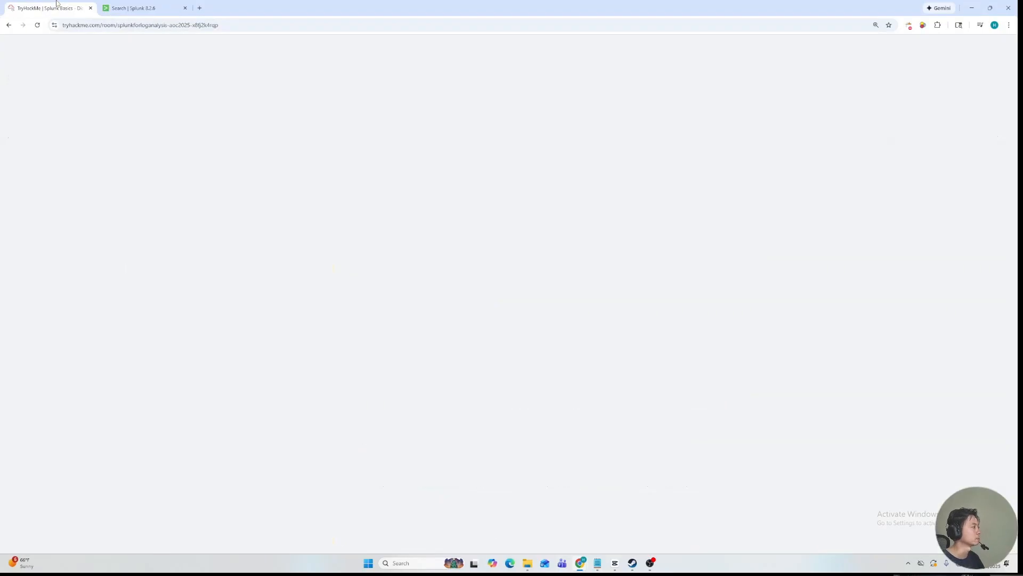
pyautogui.scroll(-5, 181, 123)
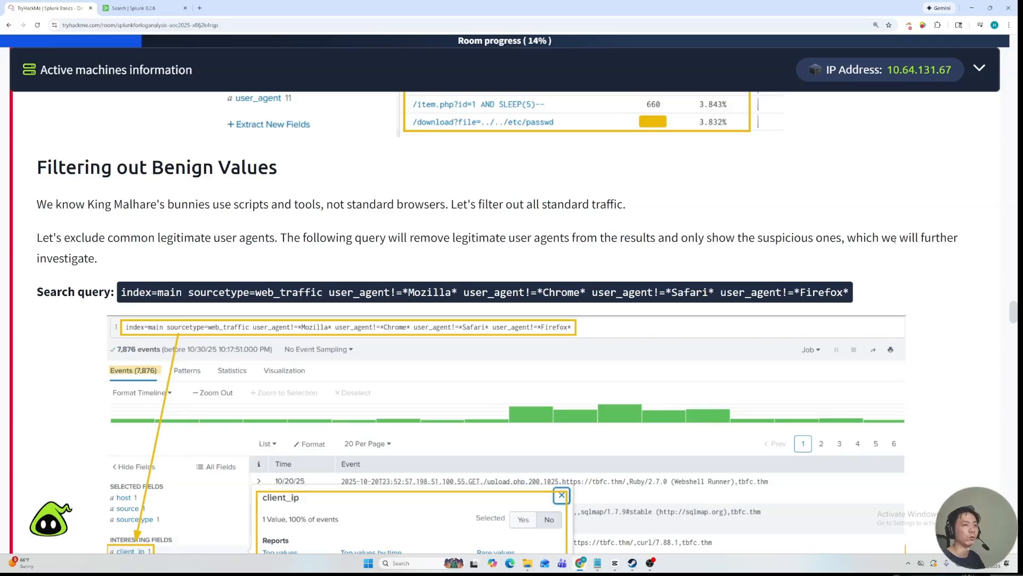
pyautogui.scroll(-1, 280, 229)
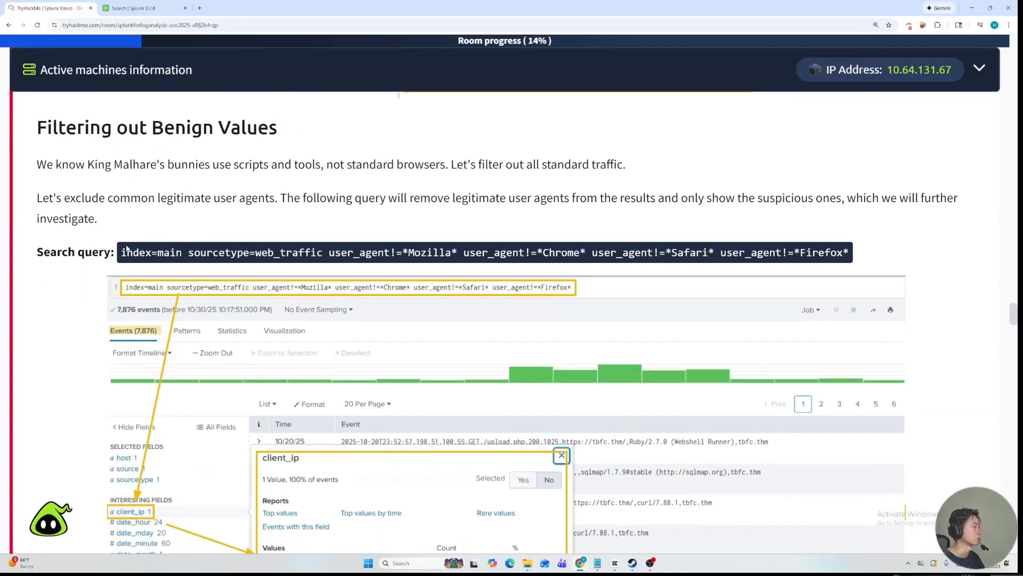
pyautogui.moveTo(122, 252); pyautogui.dragTo(313, 253)
pyautogui.click(313, 254)
pyautogui.moveTo(411, 252); pyautogui.dragTo(608, 254)
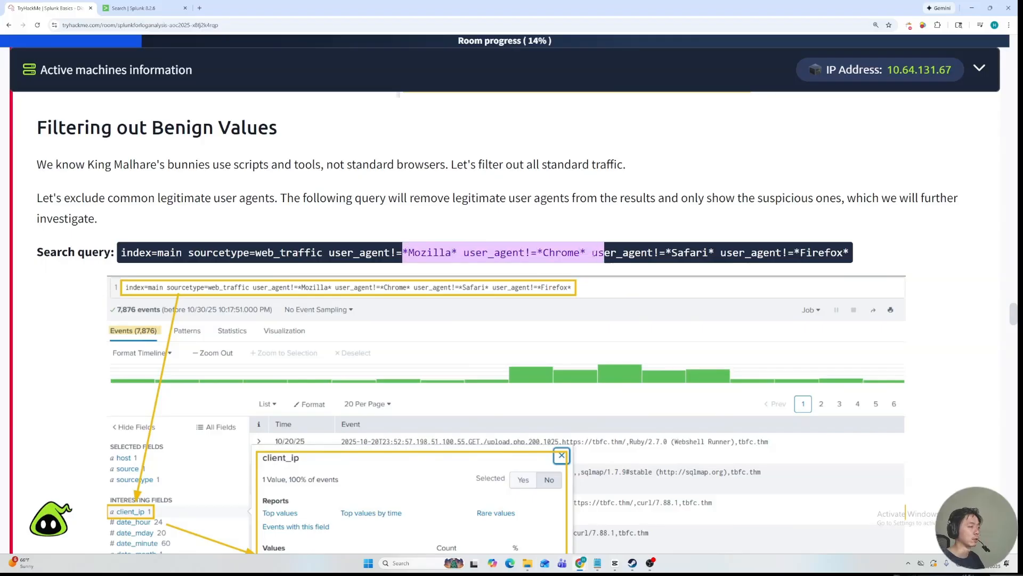
pyautogui.click(608, 253)
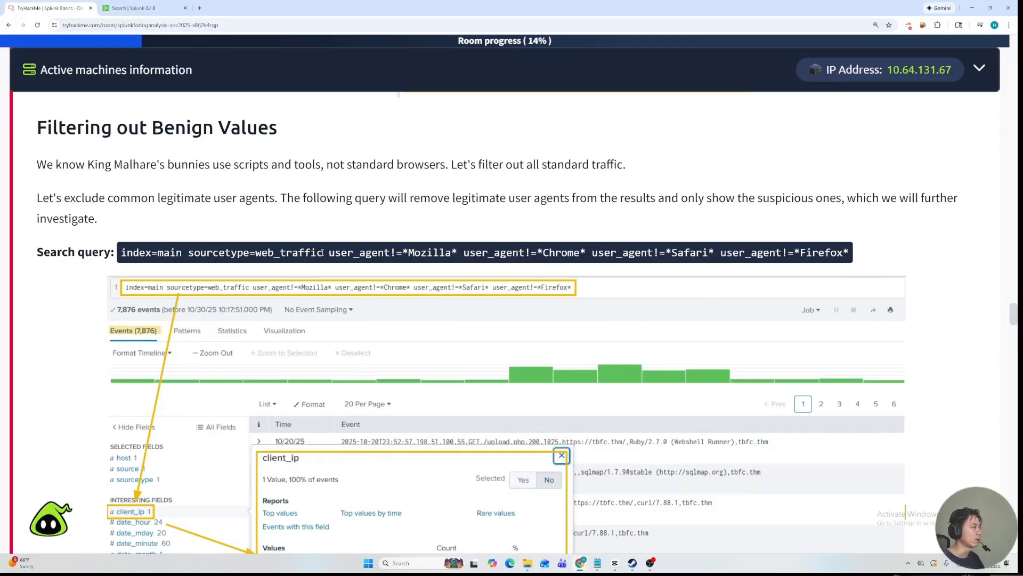
pyautogui.moveTo(329, 253); pyautogui.dragTo(452, 252)
pyautogui.click(402, 251)
pyautogui.click(530, 253)
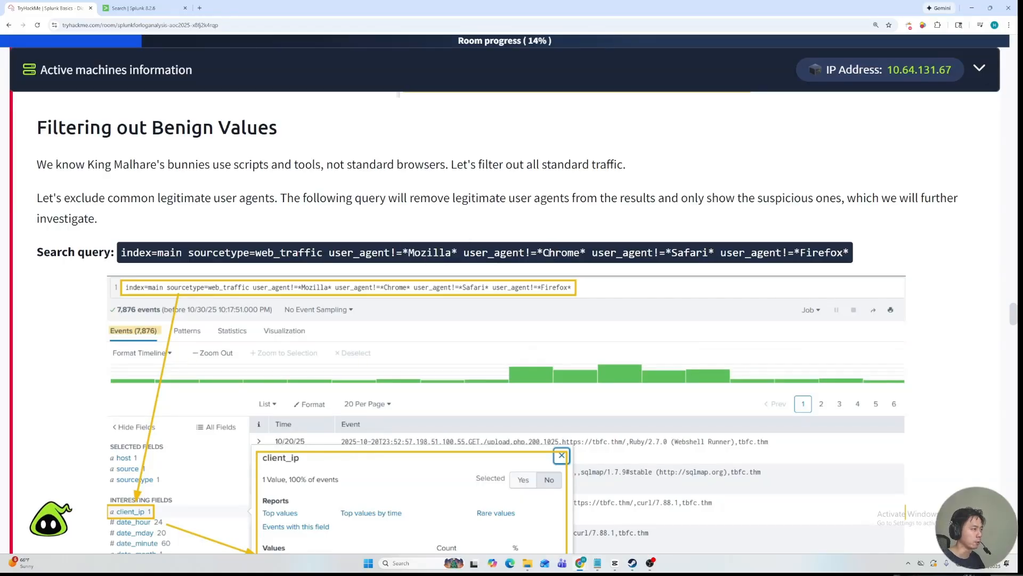
pyautogui.moveTo(547, 253); pyautogui.dragTo(581, 252)
pyautogui.click(592, 263)
pyautogui.moveTo(692, 255); pyautogui.dragTo(720, 253)
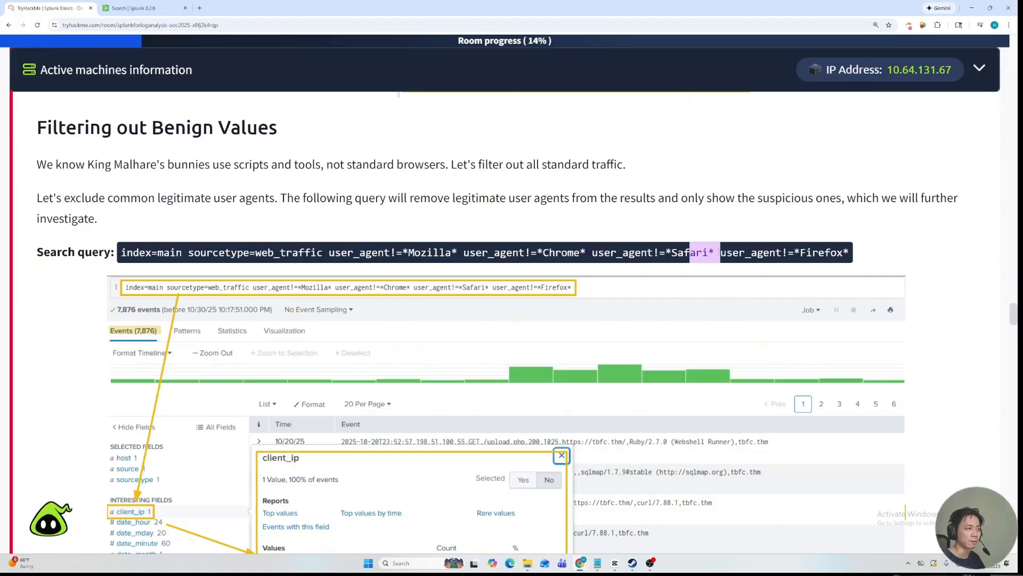
pyautogui.moveTo(806, 253); pyautogui.dragTo(837, 252)
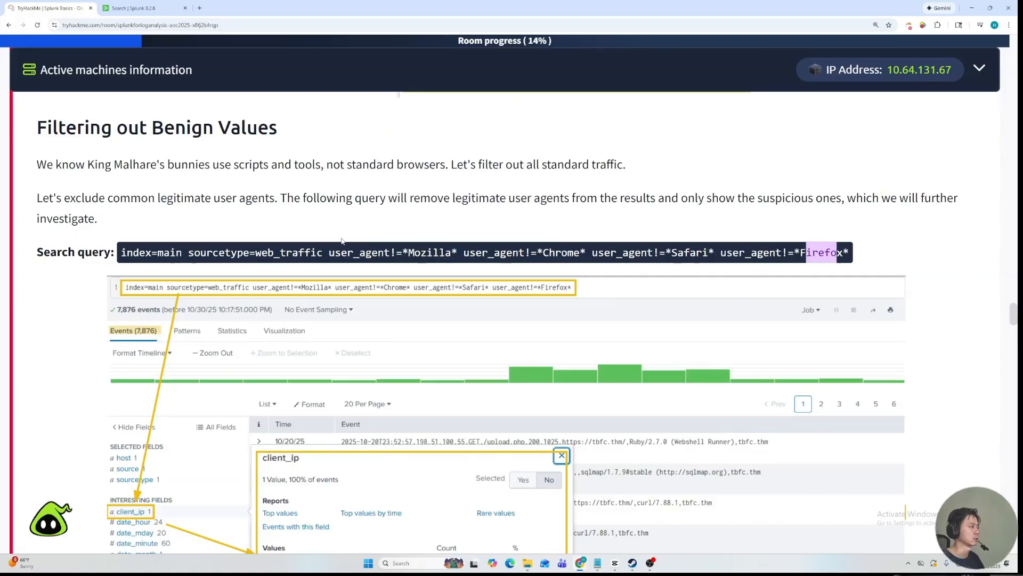
# Remove the timechart, sort and reverse commands from the Splunk query, keeping only the index and sourcetype terms.
pyautogui.click(150, 6)
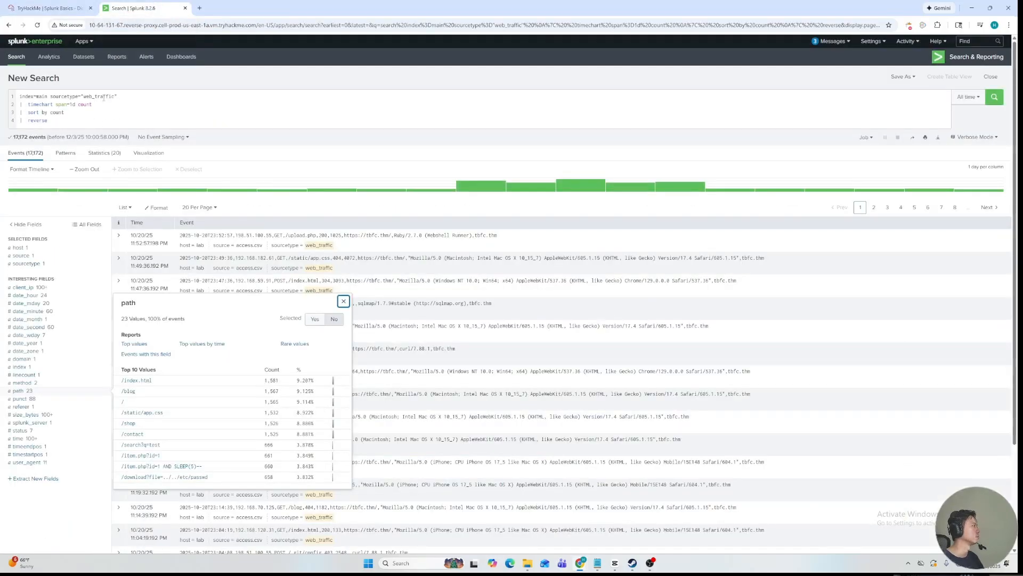
pyautogui.moveTo(21, 105); pyautogui.dragTo(114, 133)
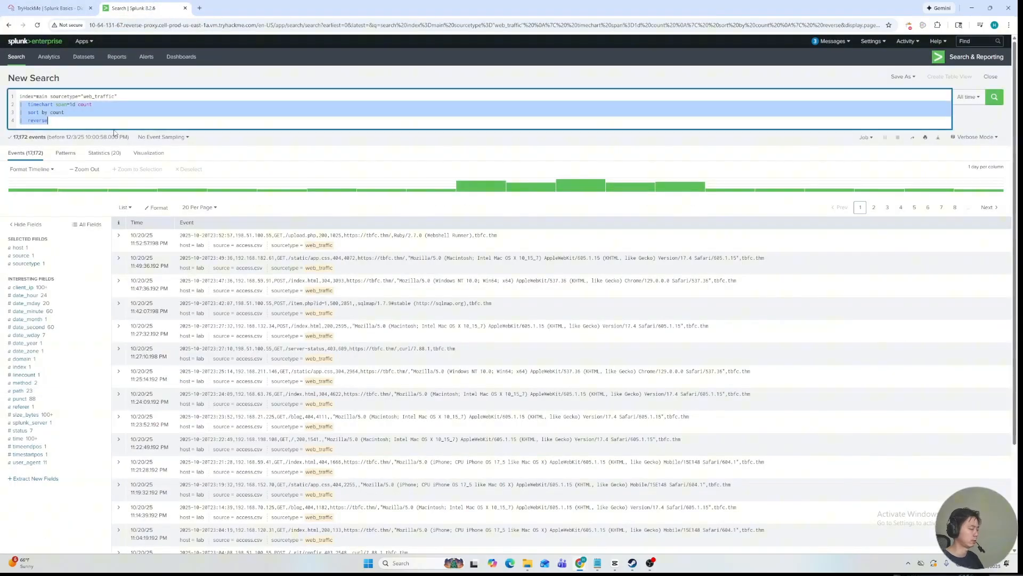
pyautogui.press('BackSpace')
pyautogui.press('BackSpace')
# Add the exclusion user_agent!=*Mozilla* to the Splunk query, followed by another user_agent term.
pyautogui.write('u')
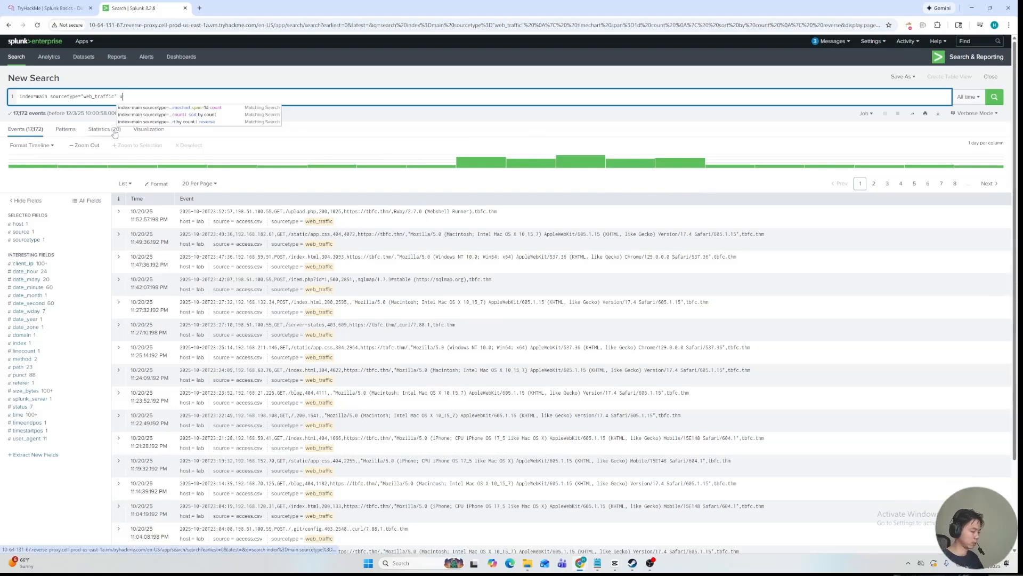
pyautogui.write('ser_agent')
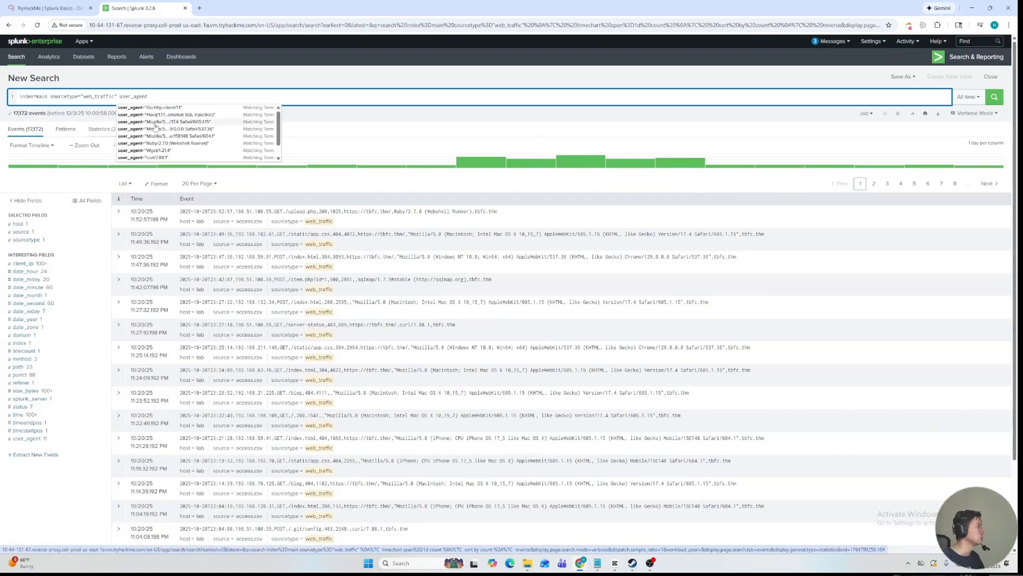
pyautogui.doubleClick(123, 97)
pyautogui.click(185, 98)
pyautogui.write('=')
pyautogui.press('BackSpace')
pyautogui.write('!+')
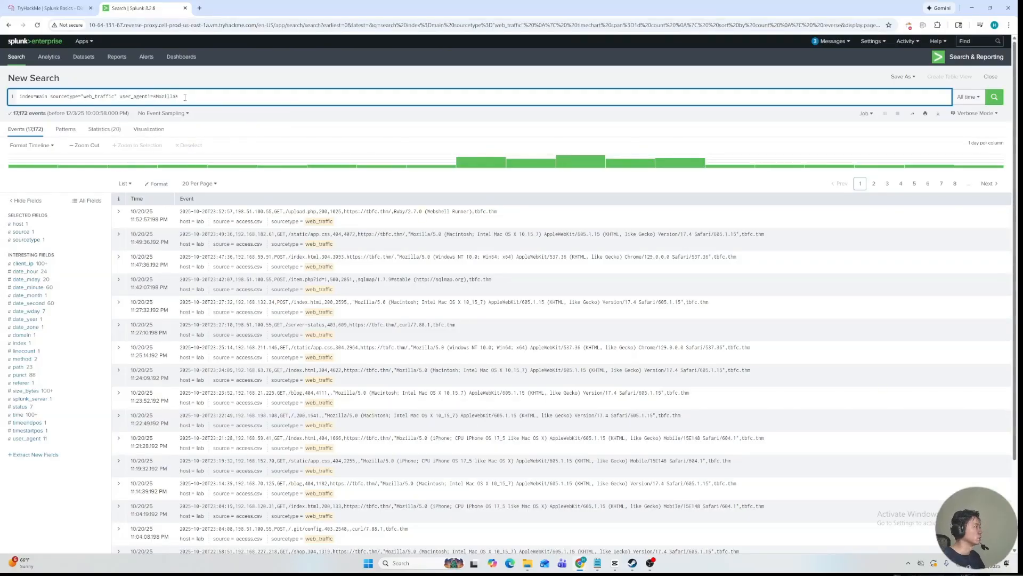
pyautogui.write('*Mozilla* user_agent')
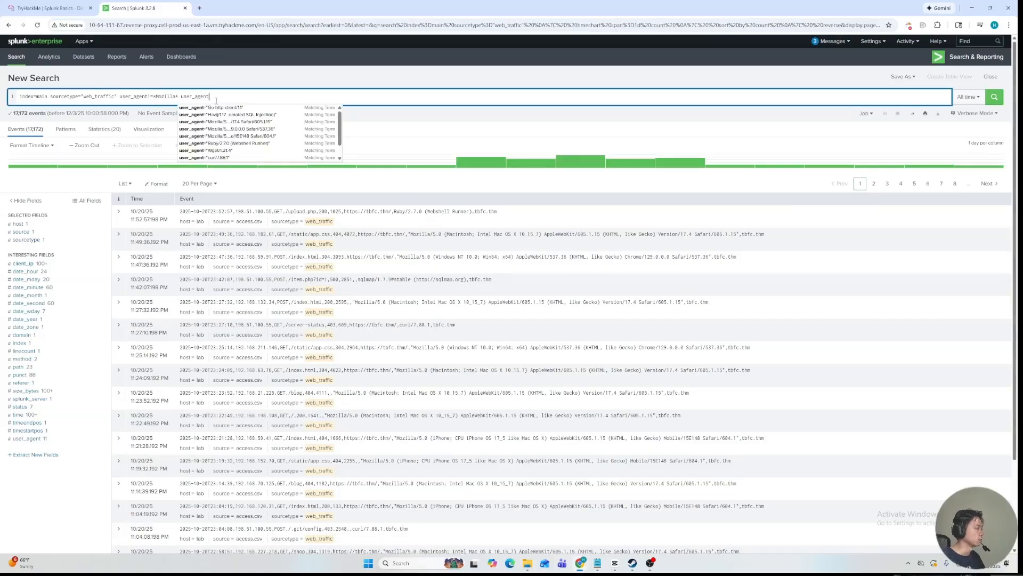
# Complete the query with user_agent!=*Chrome* user_agent!=*Safari* user_agent!=*Firefox* and run the search.
pyautogui.write('!=')
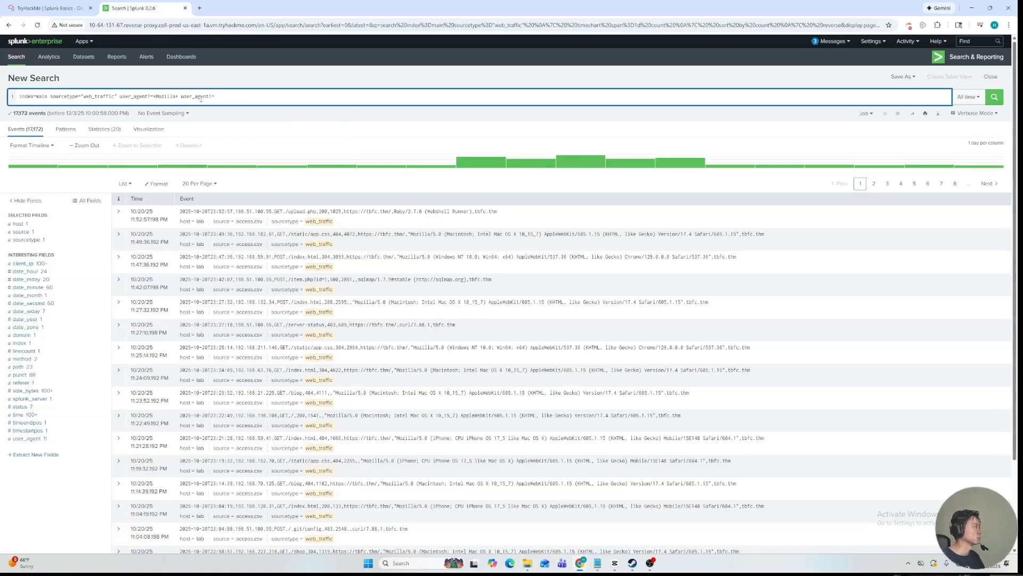
pyautogui.moveTo(181, 96); pyautogui.dragTo(260, 98)
pyautogui.click(261, 98)
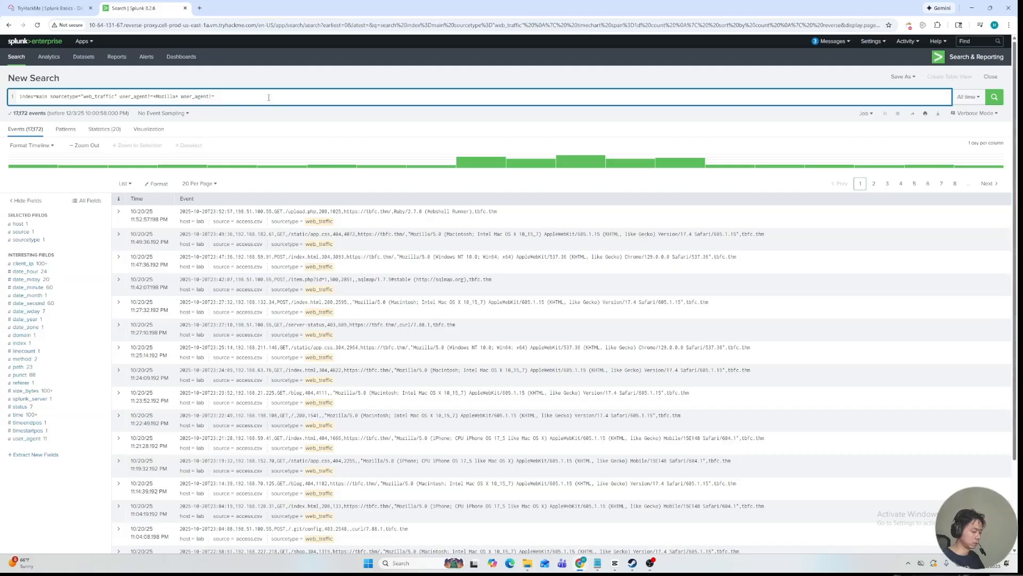
pyautogui.write('*Chrome')
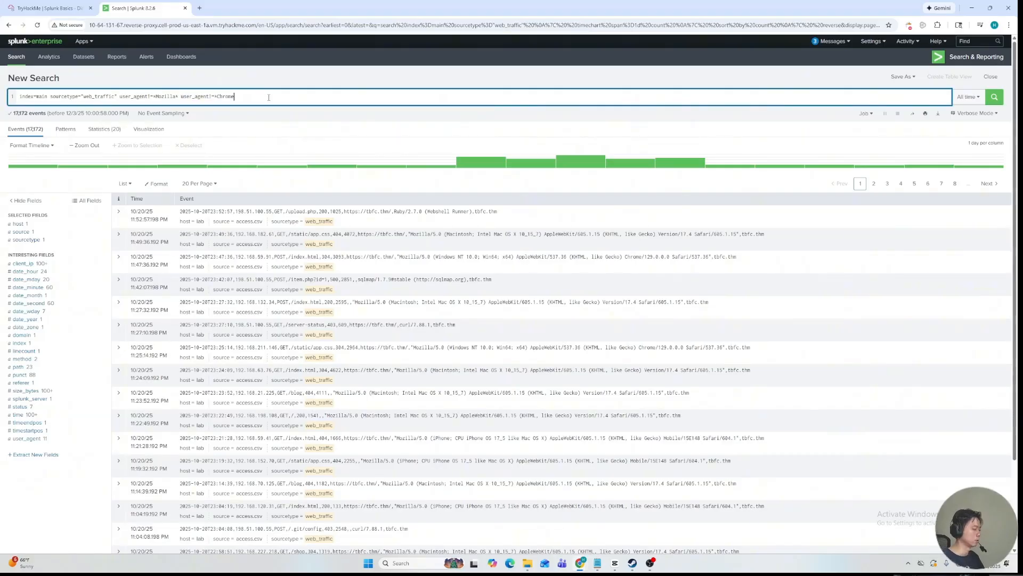
pyautogui.write('* user_agent!=*Sa')
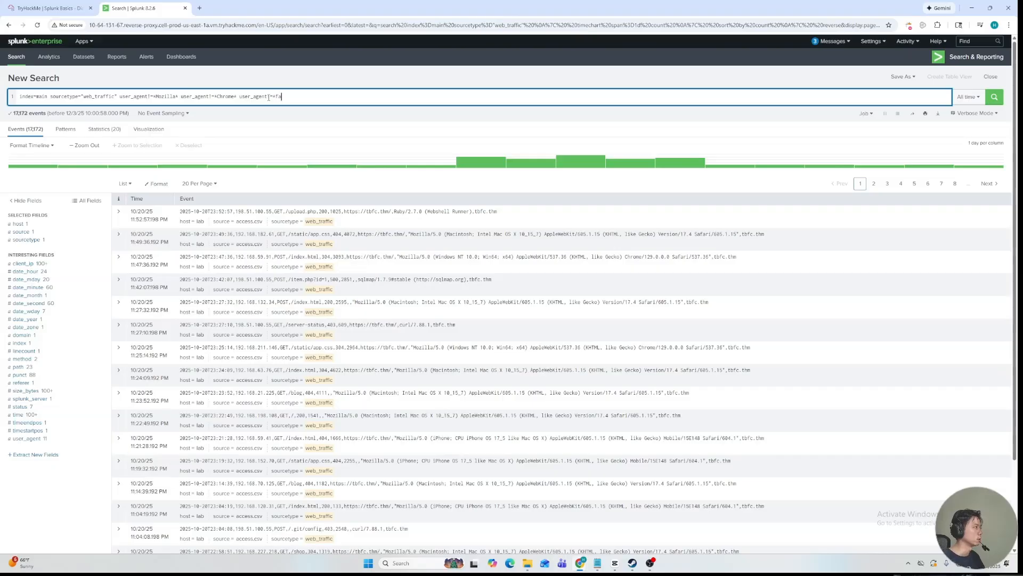
pyautogui.write('fari* user_agent!=*Firefox*')
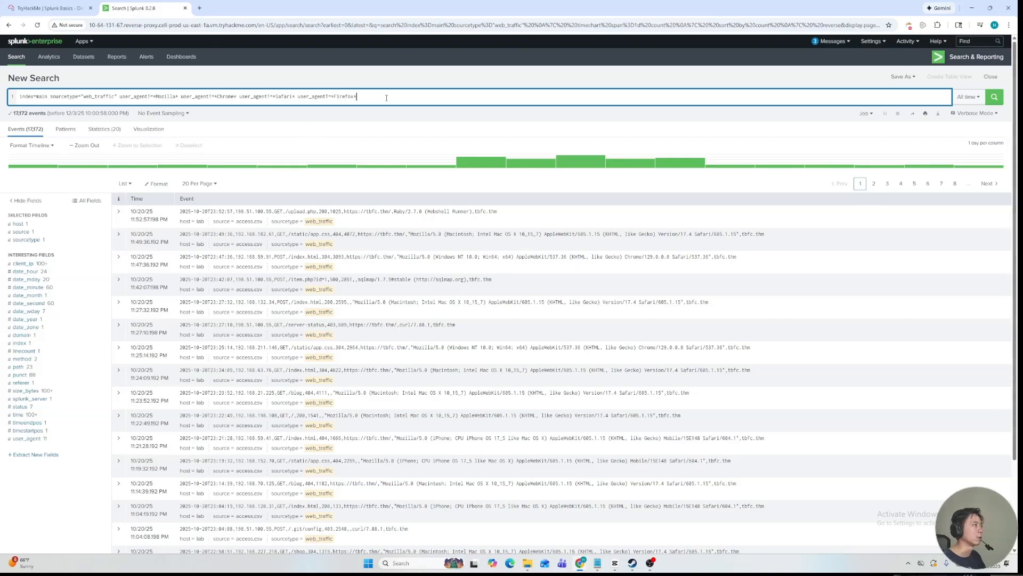
pyautogui.press('Return')
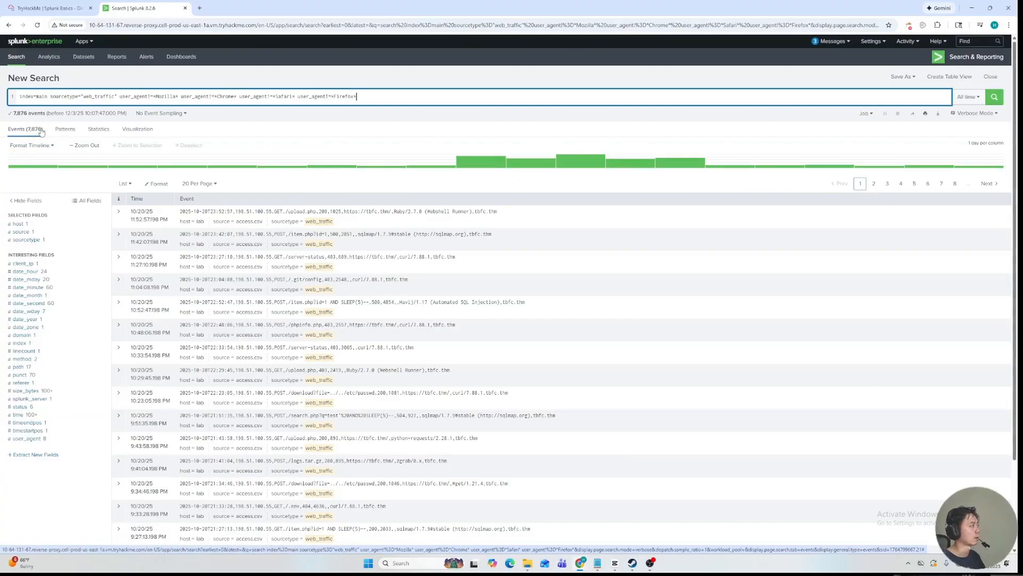
# Read the room's note on the filtered client_ip results, then copy the IP address listed under client_ip in Splunk.
pyautogui.click(48, 8)
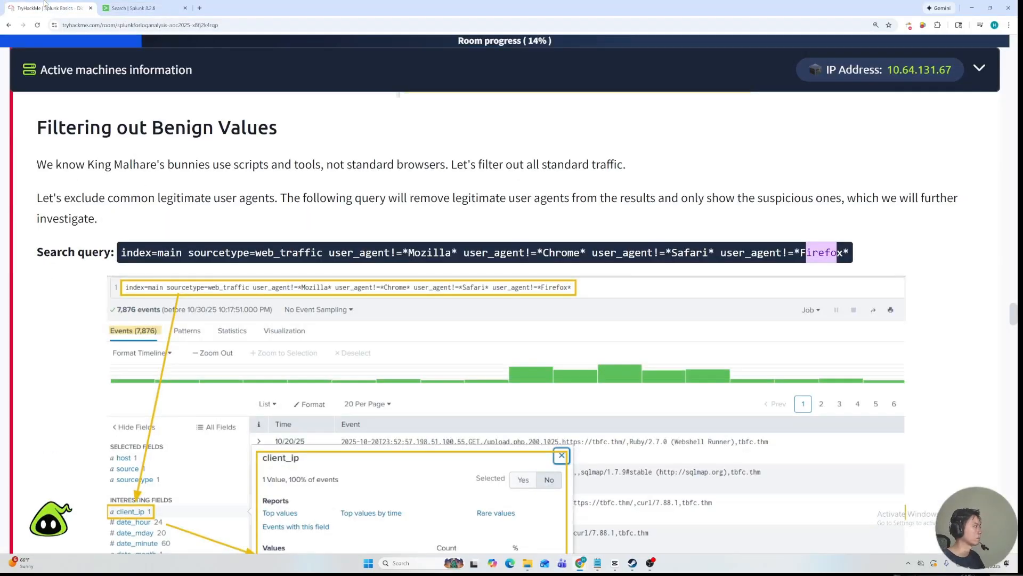
pyautogui.scroll(-4, 125, 270)
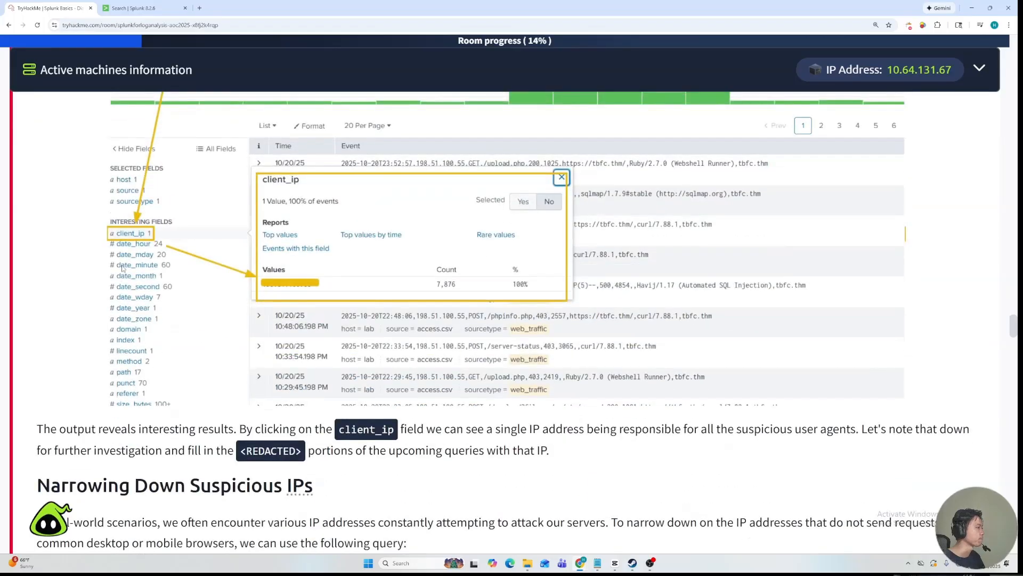
pyautogui.scroll(-3, 123, 268)
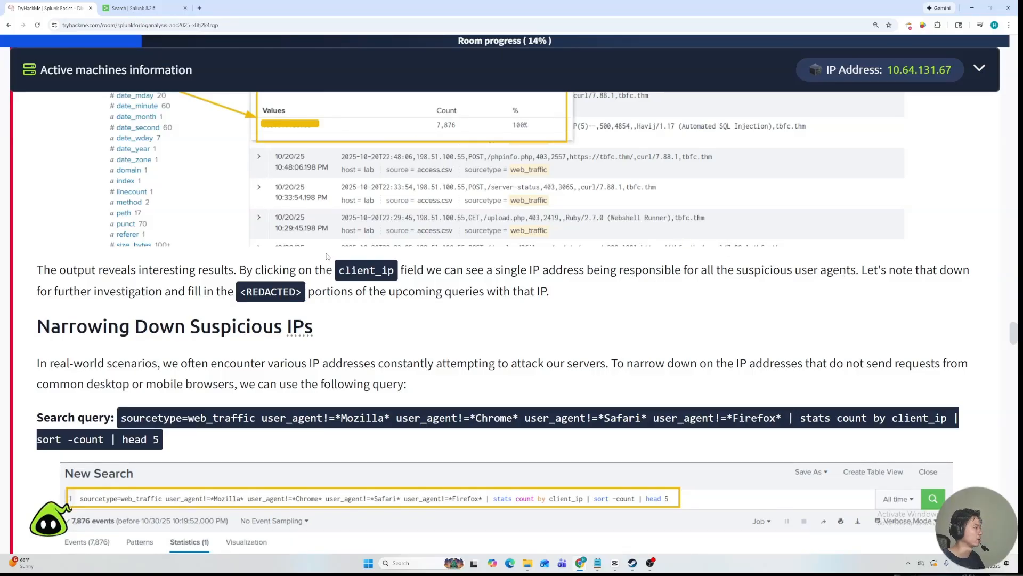
pyautogui.click(111, 7)
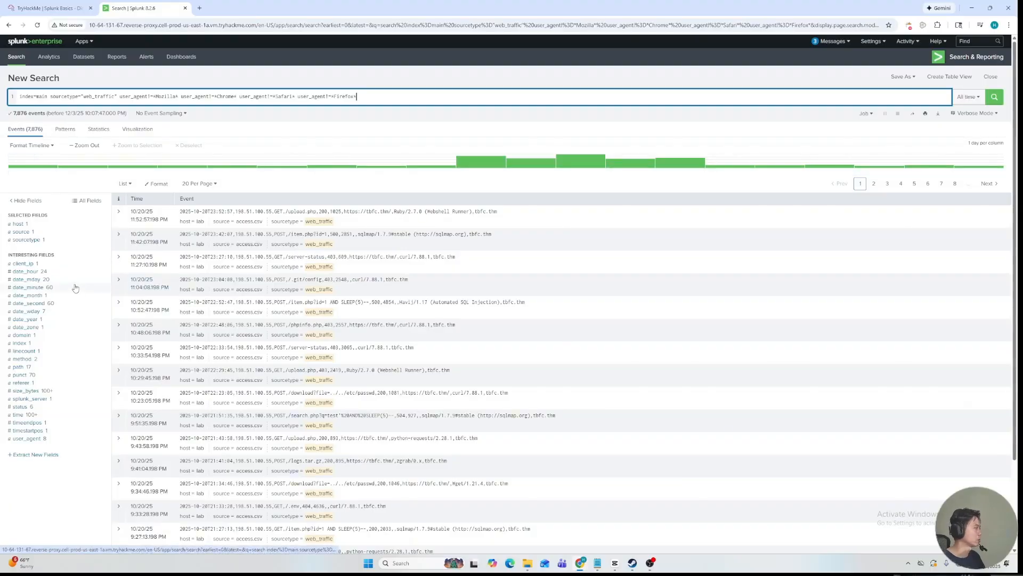
pyautogui.click(25, 264)
pyautogui.moveTo(159, 301); pyautogui.dragTo(121, 303)
pyautogui.hotkey('ctrl', 'c')
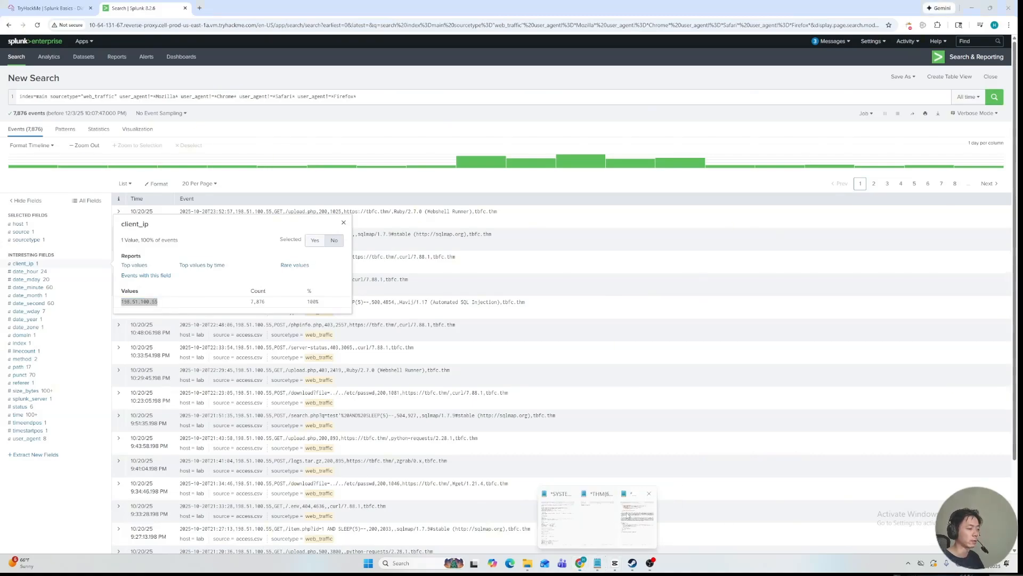
# Replace the contents of the open Notepad note with the copied IP address 198.51.100.55, and return to Splunk.
pyautogui.click(613, 520)
pyautogui.hotkey('ctrl', 'a')
pyautogui.hotkey('ctrl', 'v')
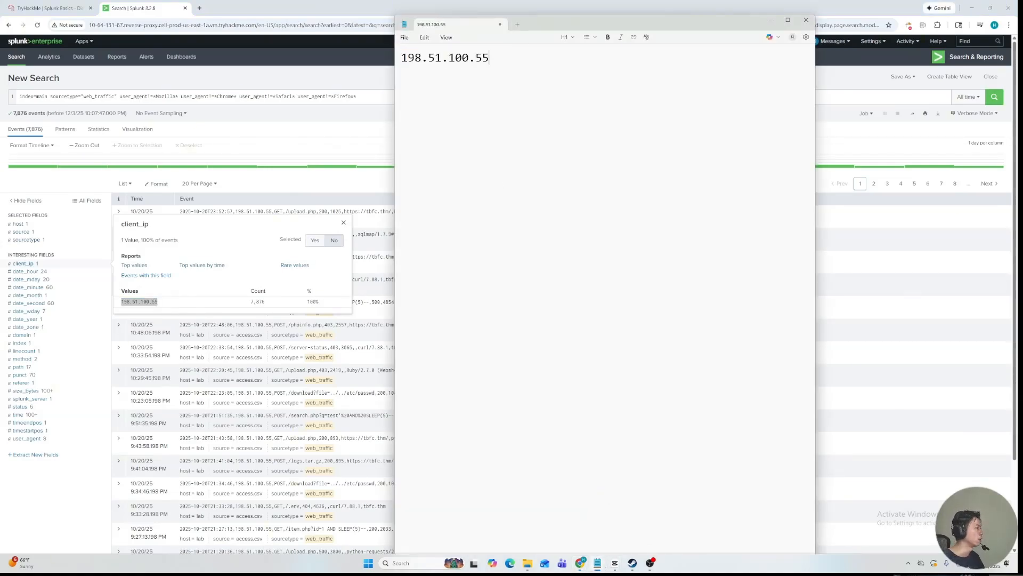
pyautogui.click(59, 505)
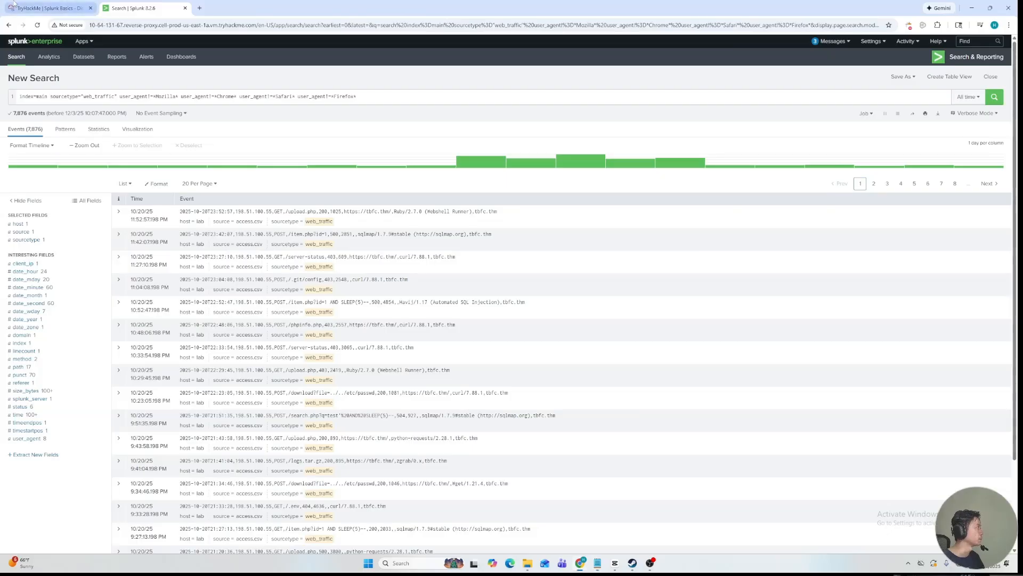
# Study the query in the TryHackMe room's "Narrowing Down Suspicious IPs" section, including its stats count by client_ip part.
pyautogui.click(35, 5)
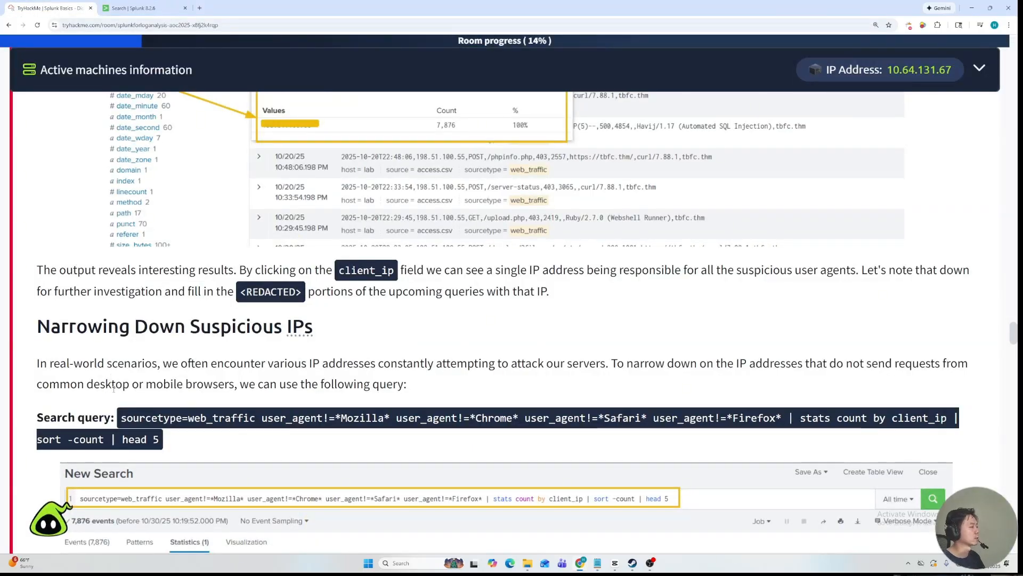
pyautogui.scroll(-3, 121, 382)
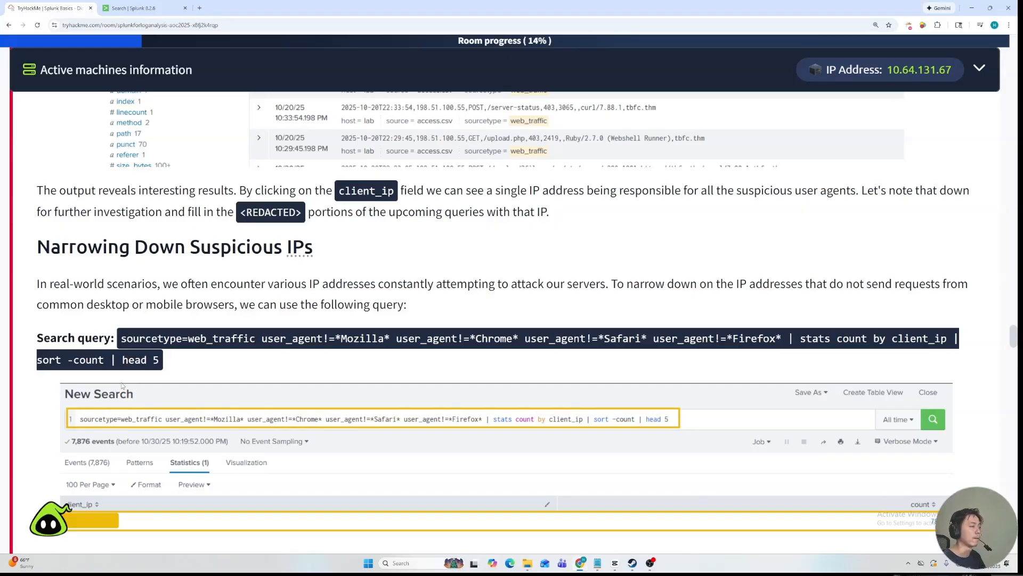
pyautogui.moveTo(782, 336); pyautogui.dragTo(124, 331)
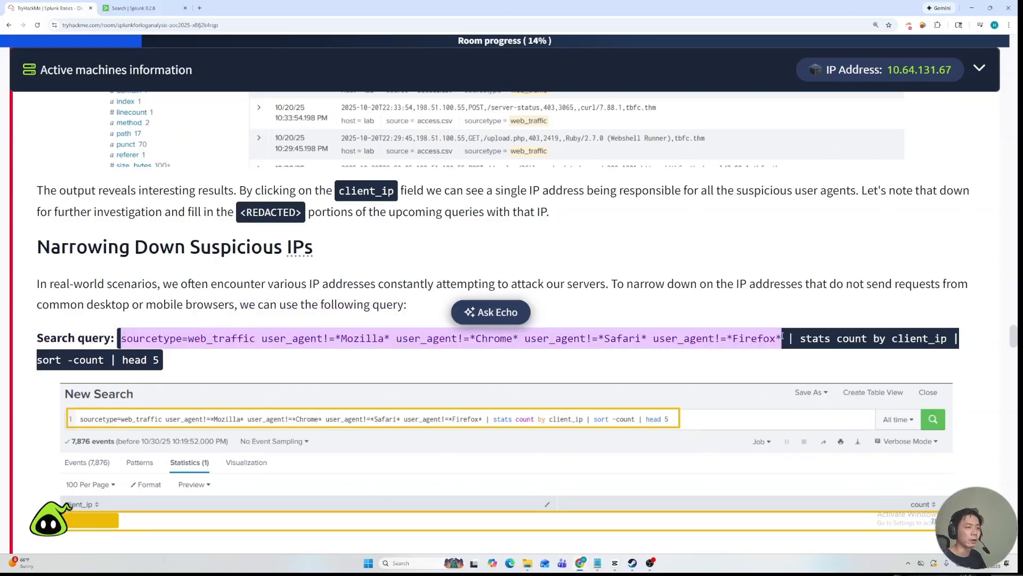
pyautogui.moveTo(798, 338); pyautogui.dragTo(192, 358)
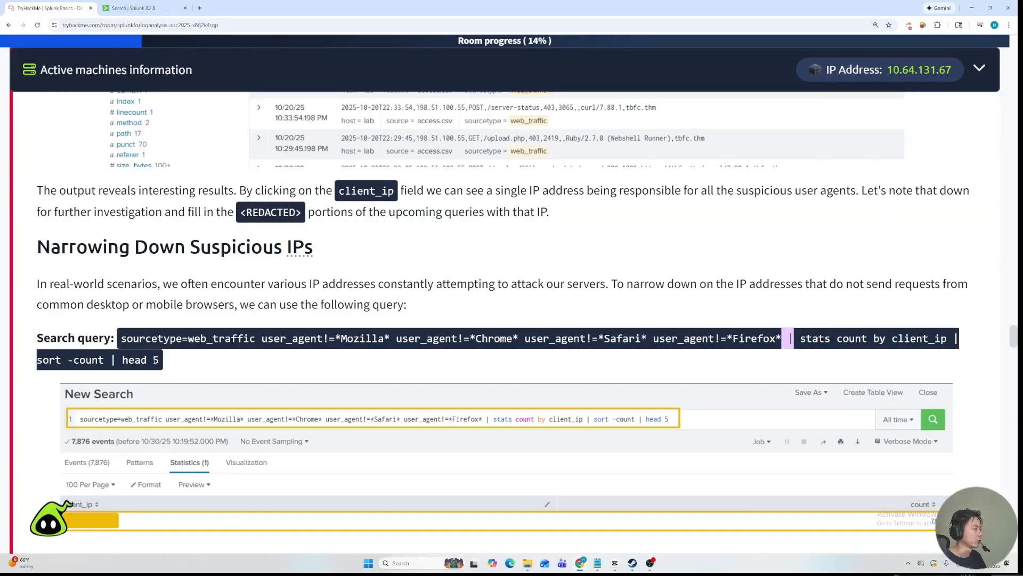
pyautogui.scroll(-2, 153, 368)
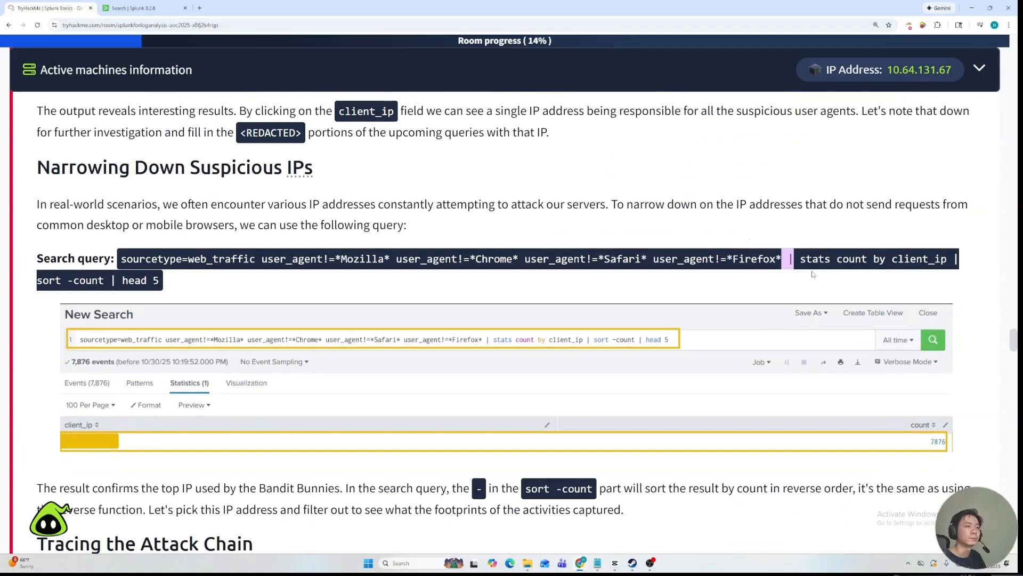
pyautogui.moveTo(797, 259); pyautogui.dragTo(887, 261)
pyautogui.click(819, 277)
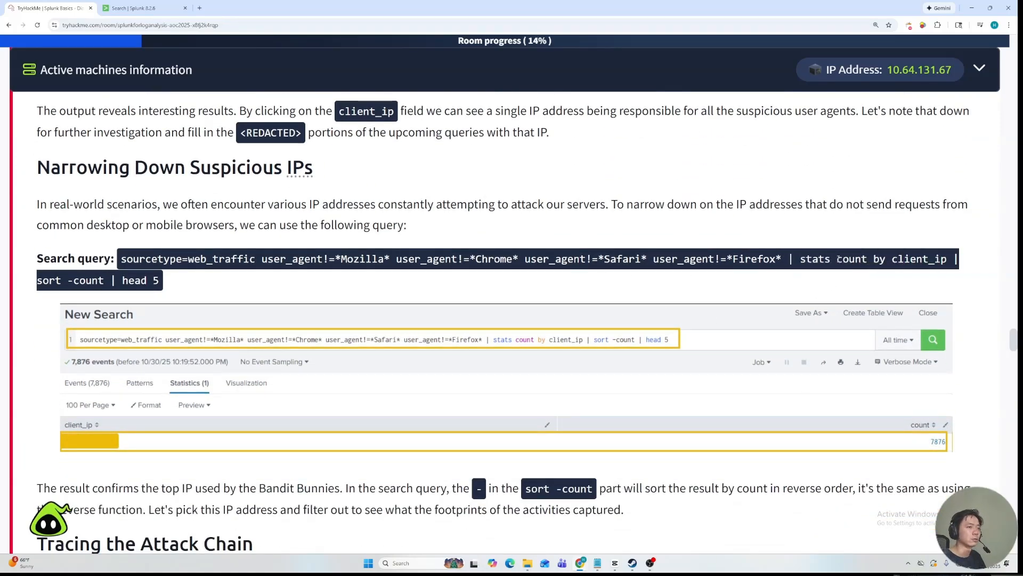
# Append the command stats count by client_ip to the Splunk query on a new line, and start another piped line.
pyautogui.click(140, 8)
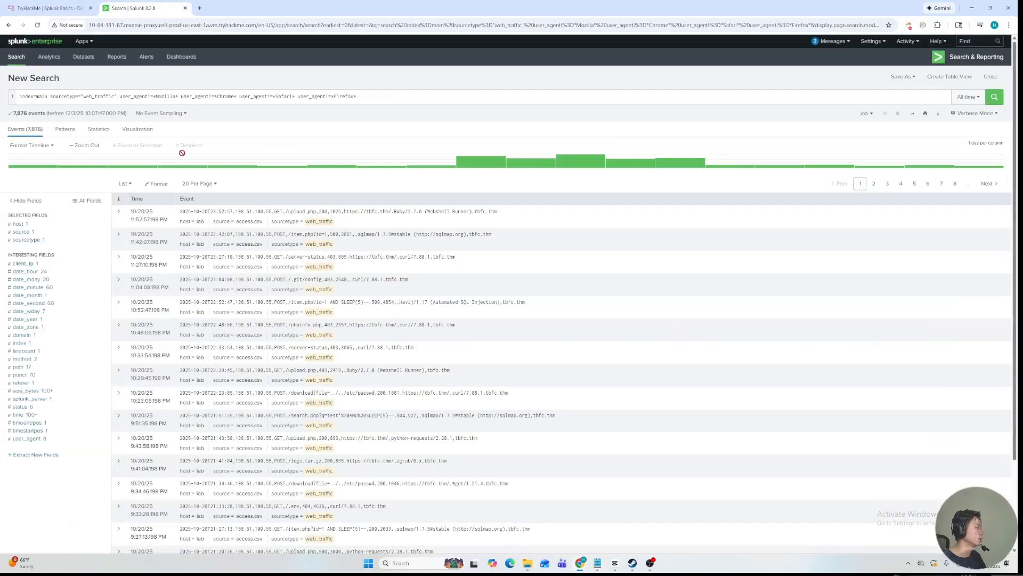
pyautogui.click(400, 100)
pyautogui.hotkey('shift', 'Return')
pyautogui.write('| stat')
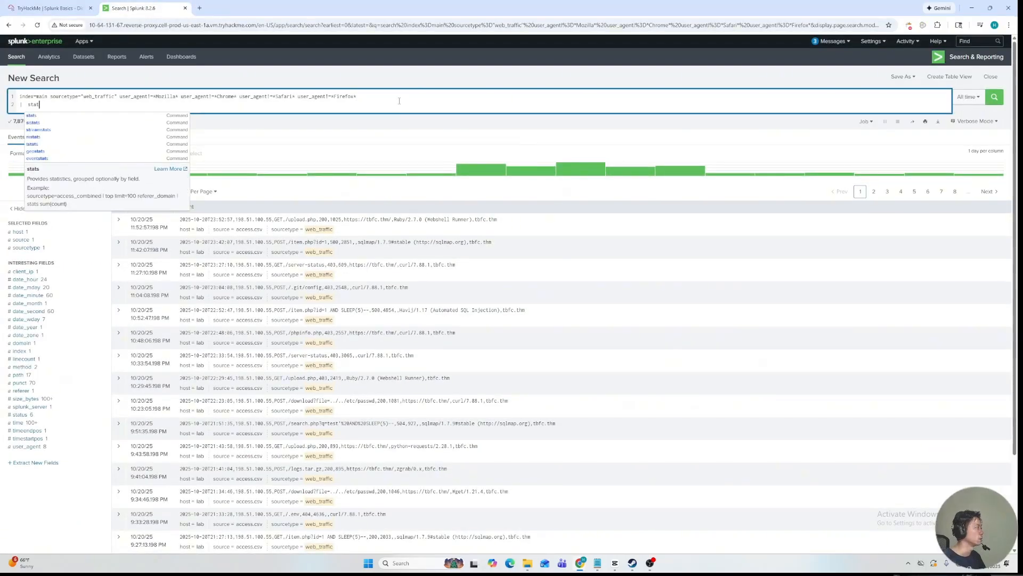
pyautogui.press('Tab')
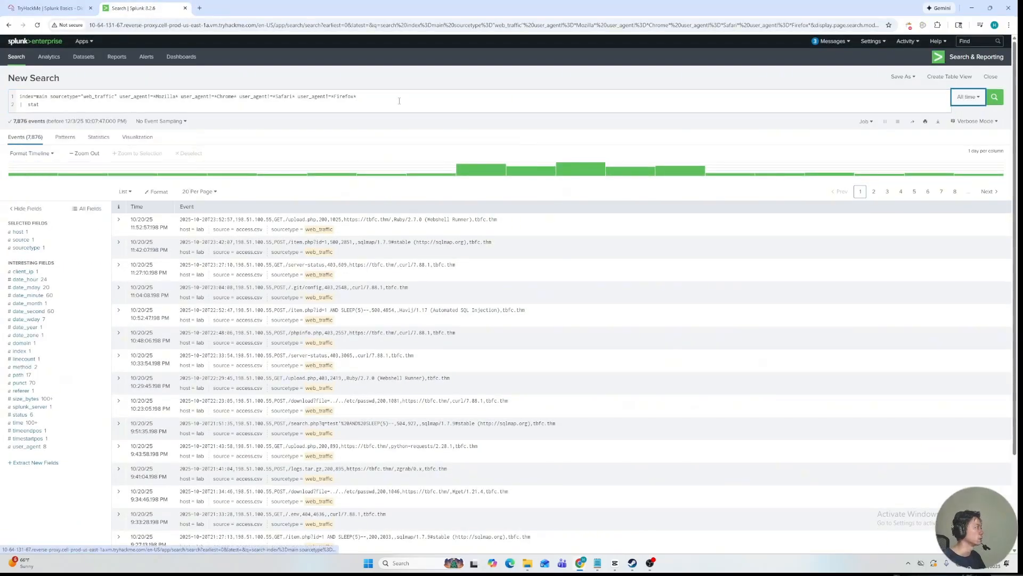
pyautogui.click(394, 102)
pyautogui.write('s count by cli')
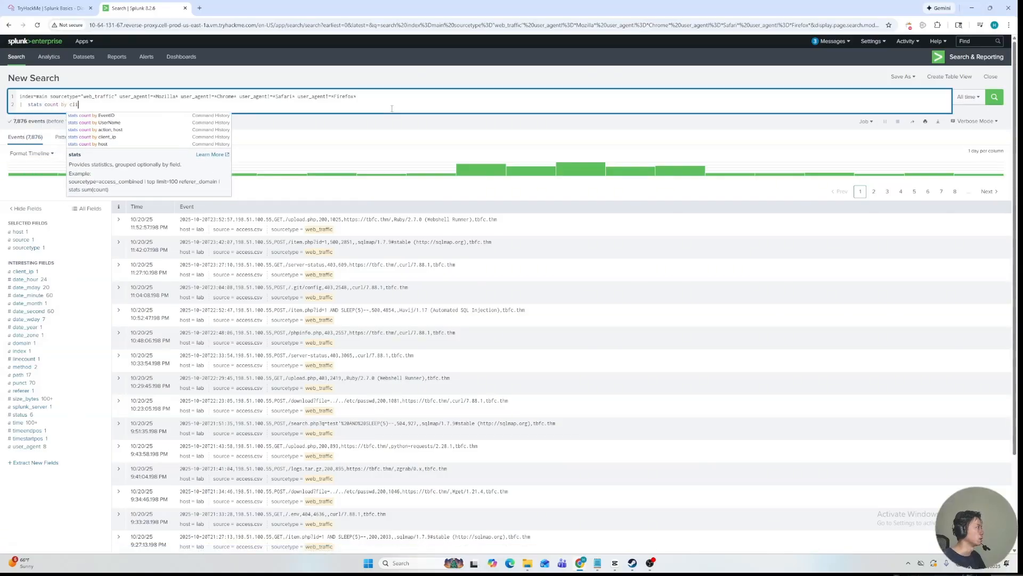
pyautogui.write('ent_ip')
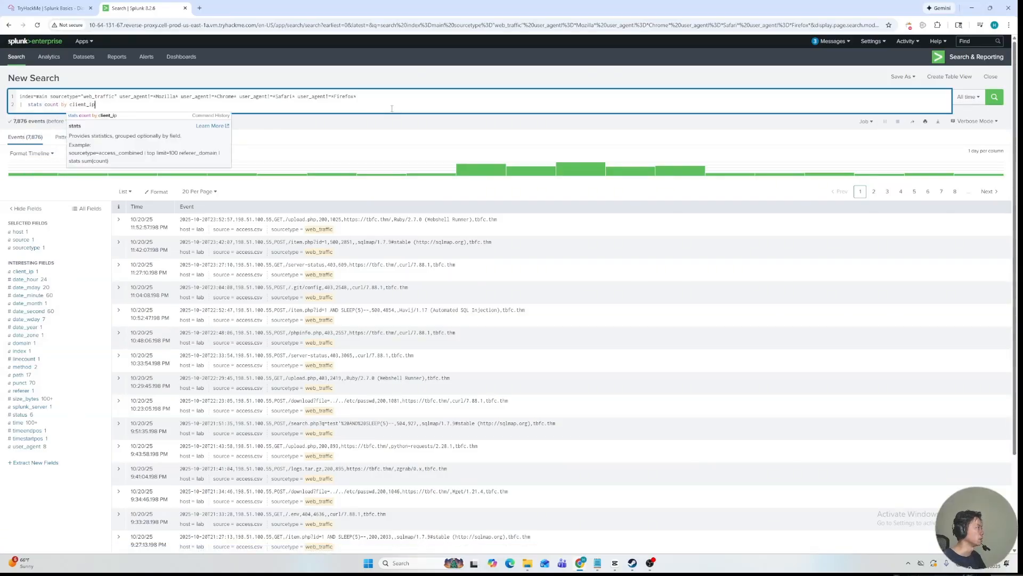
pyautogui.hotkey('shift', 'Return')
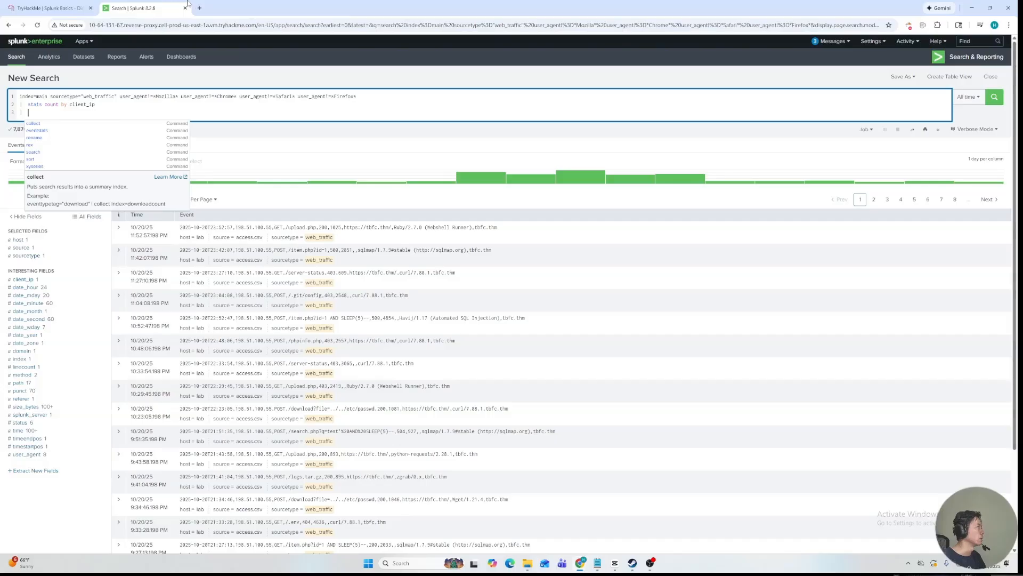
# Complete the Splunk query with the piped commands sort -count and head 5, following the room's example, and run the search.
pyautogui.click(48, 8)
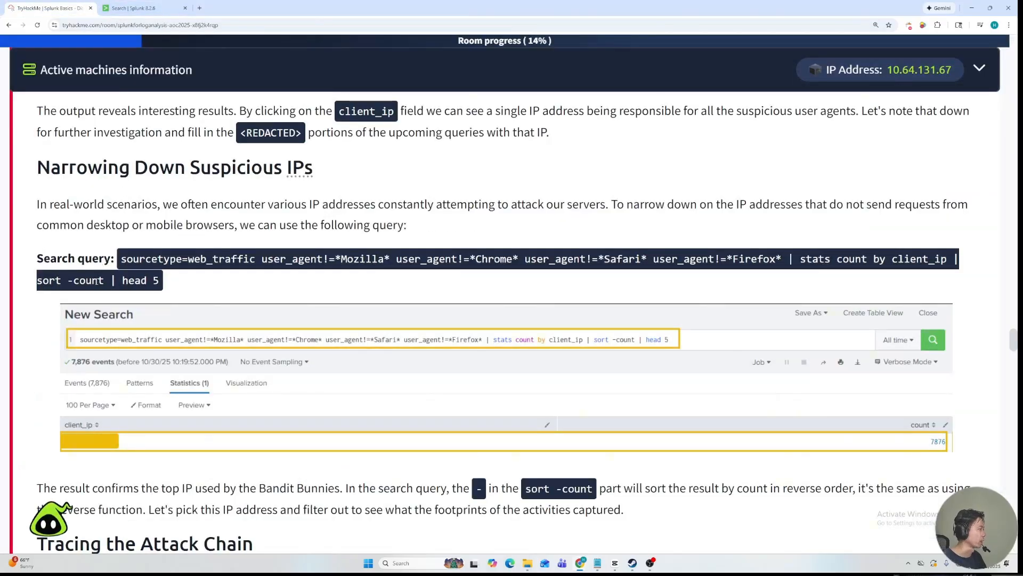
pyautogui.click(133, 8)
pyautogui.write('sop')
pyautogui.press('BackSpace')
pyautogui.write('rt')
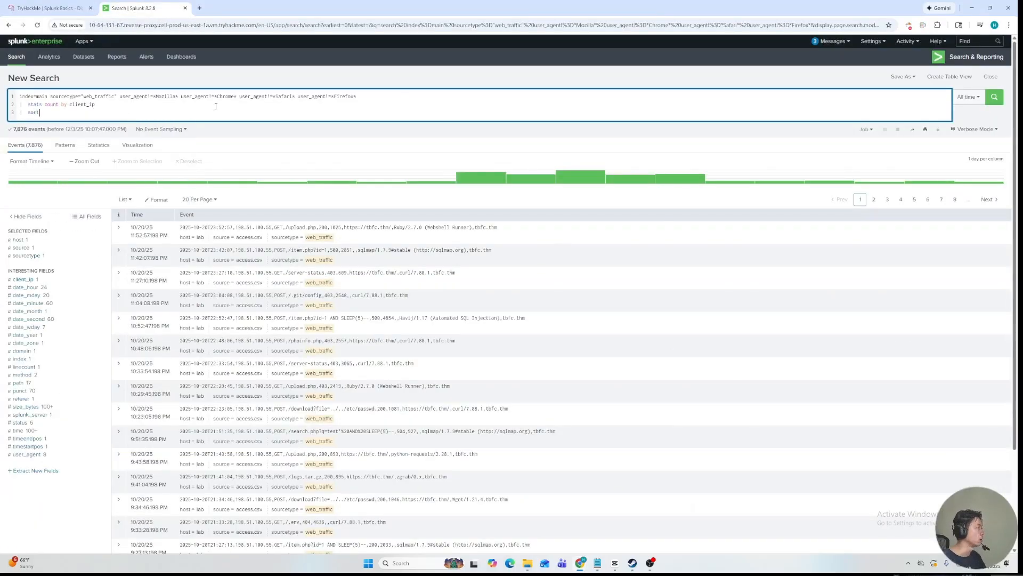
pyautogui.write(' -count | he')
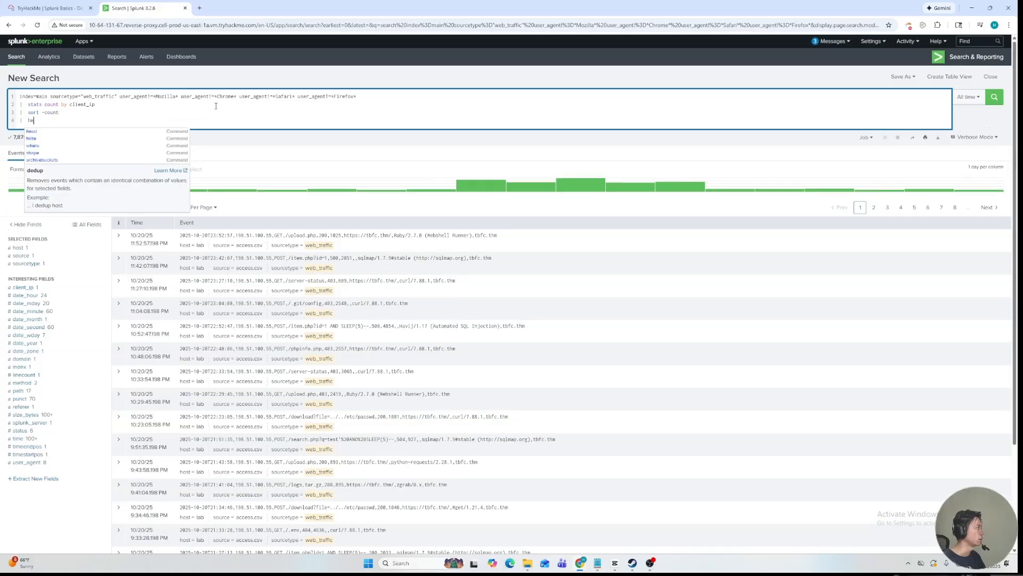
pyautogui.write('ad 5')
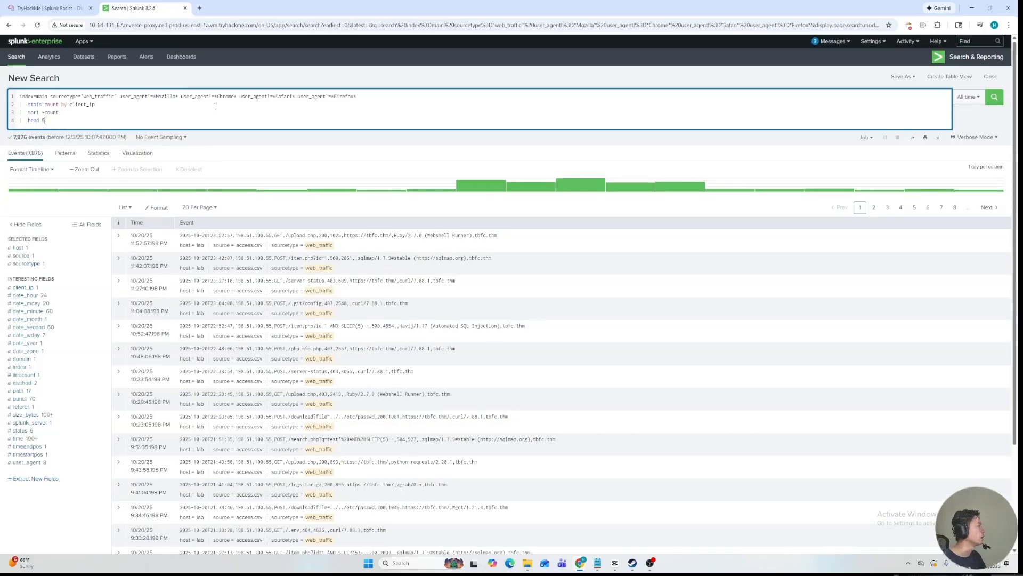
pyautogui.press('Return')
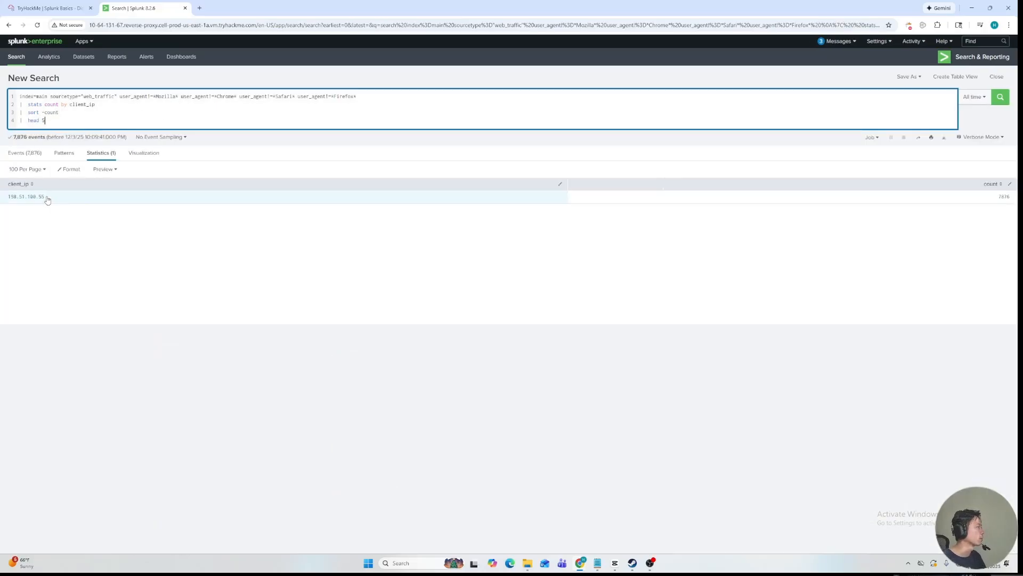
# Read the room's explanation of sort -count, and copy the client_ip value from the Splunk statistics results.
pyautogui.click(48, 213)
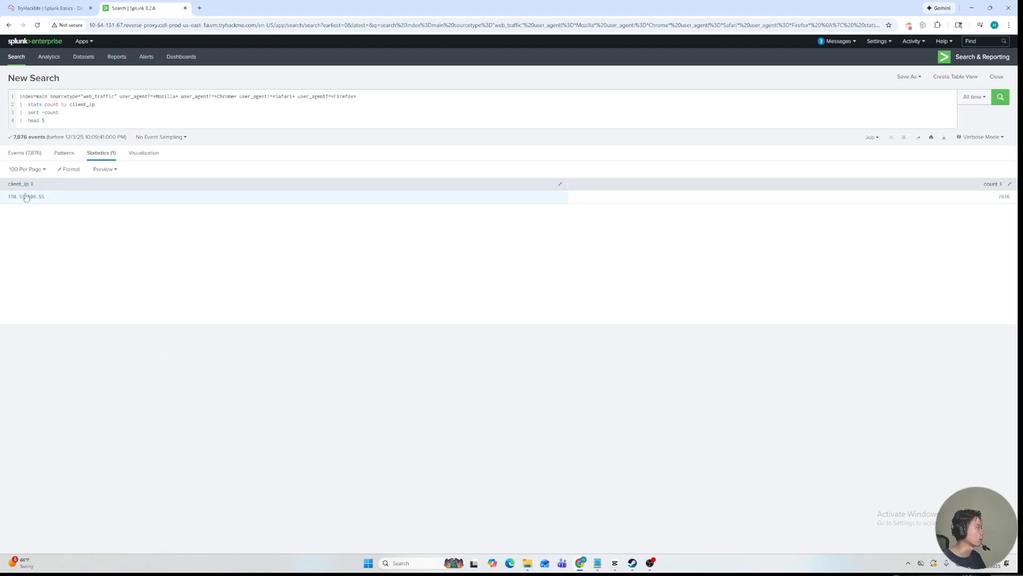
pyautogui.hotkey('ctrl', 'Tab')
pyautogui.scroll(-4, 10, 343)
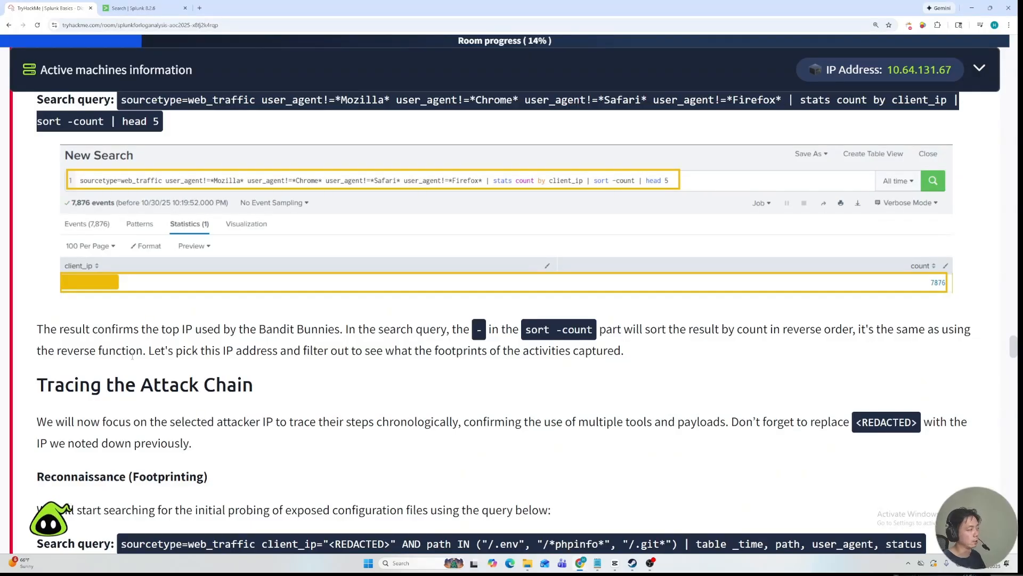
pyautogui.click(120, 7)
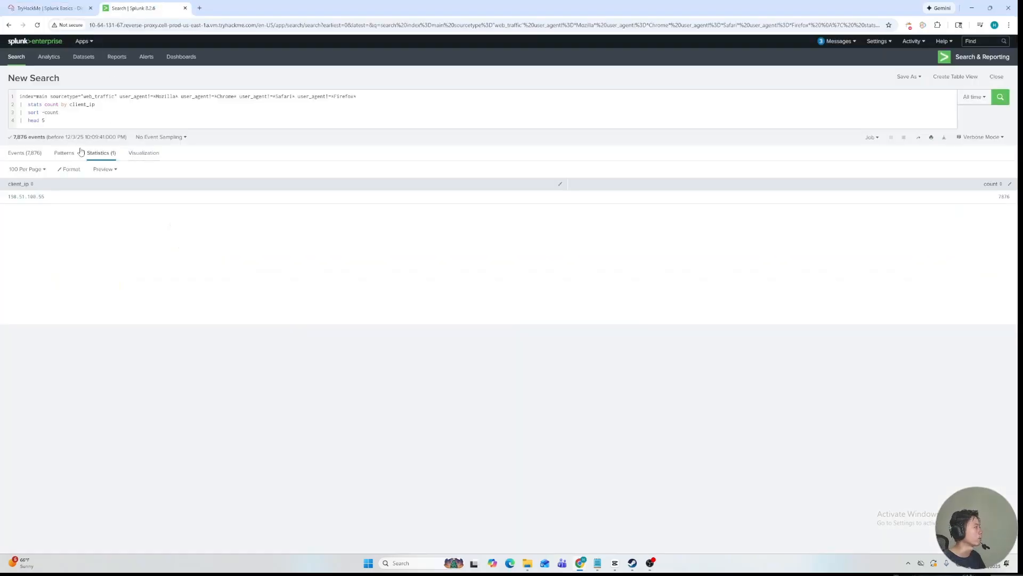
pyautogui.moveTo(61, 201); pyautogui.dragTo(2, 200)
pyautogui.hotkey('ctrl', 'c')
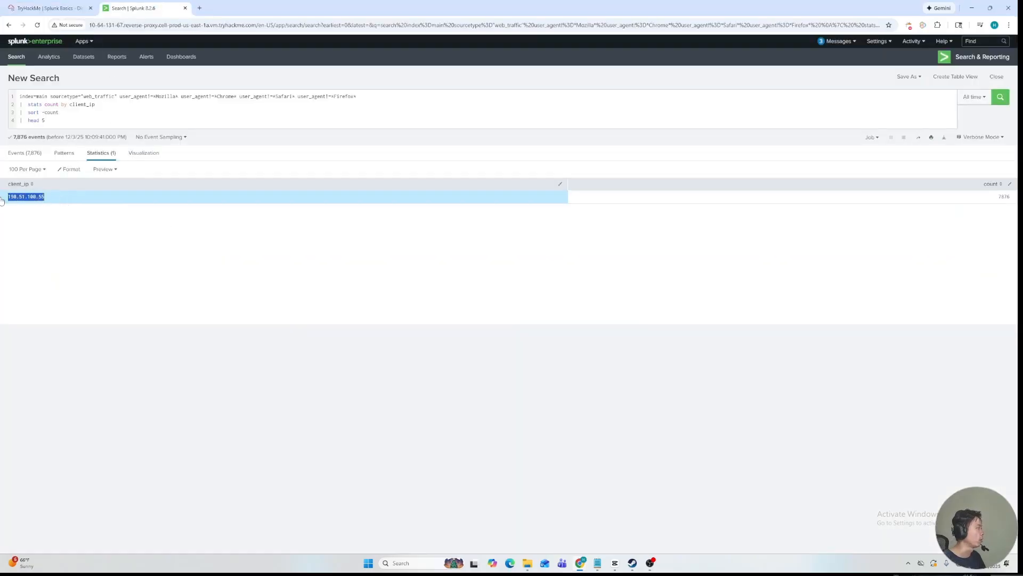
# Read the room's "Tracing the Attack Chain" section and examine the sourcetype, client_ip and path terms of its Reconnaissance (Footprinting) query.
pyautogui.click(48, 7)
pyautogui.scroll(-1, 287, 378)
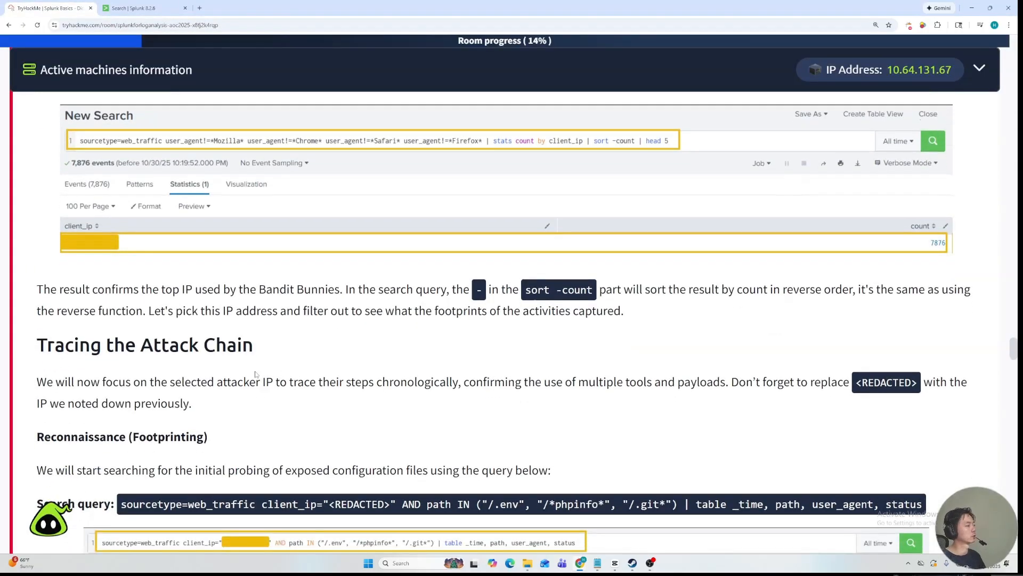
pyautogui.scroll(-2, 259, 378)
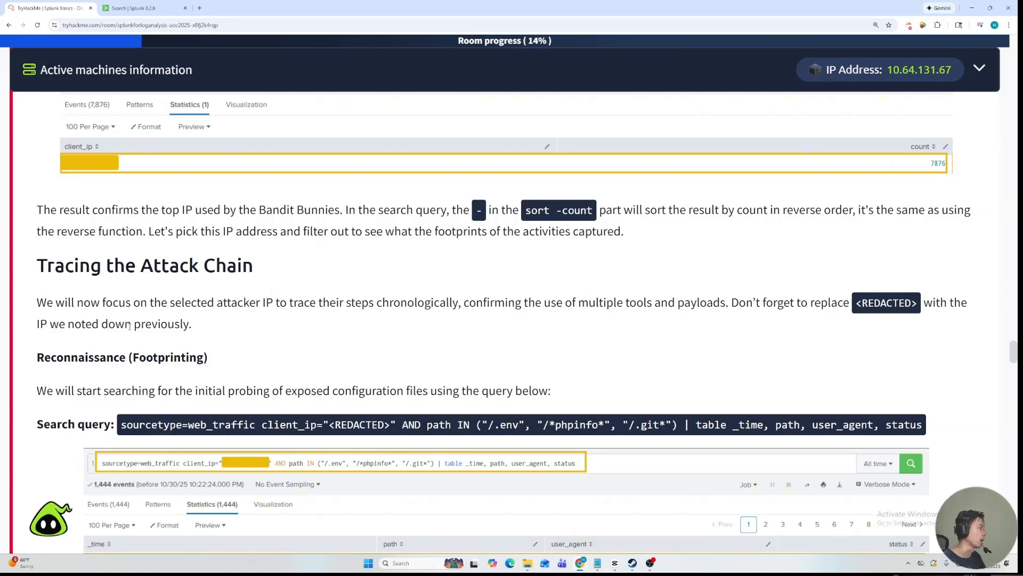
pyautogui.scroll(-2, 188, 322)
pyautogui.scroll(-1, 70, 351)
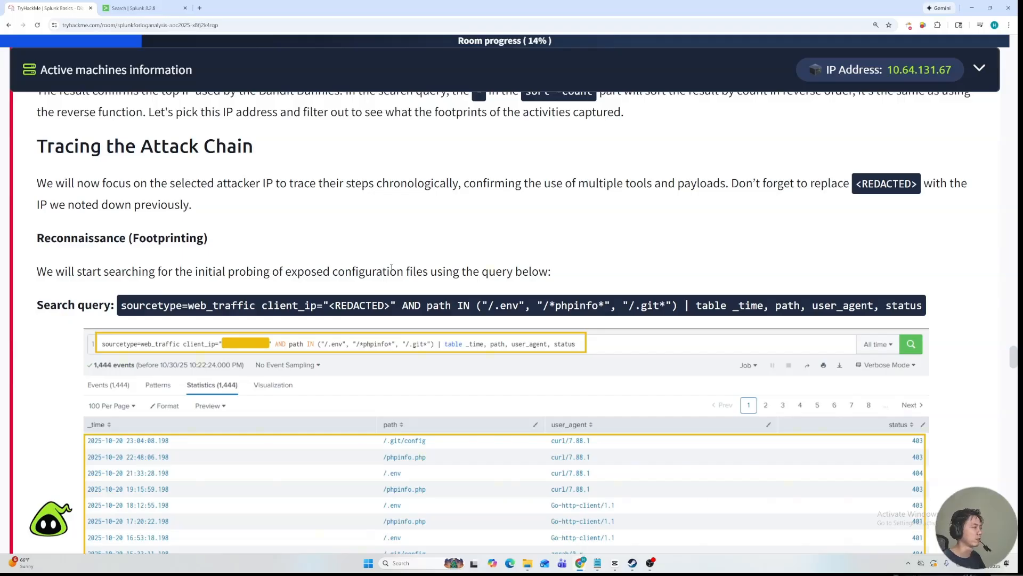
pyautogui.moveTo(123, 307); pyautogui.dragTo(226, 306)
pyautogui.click(297, 273)
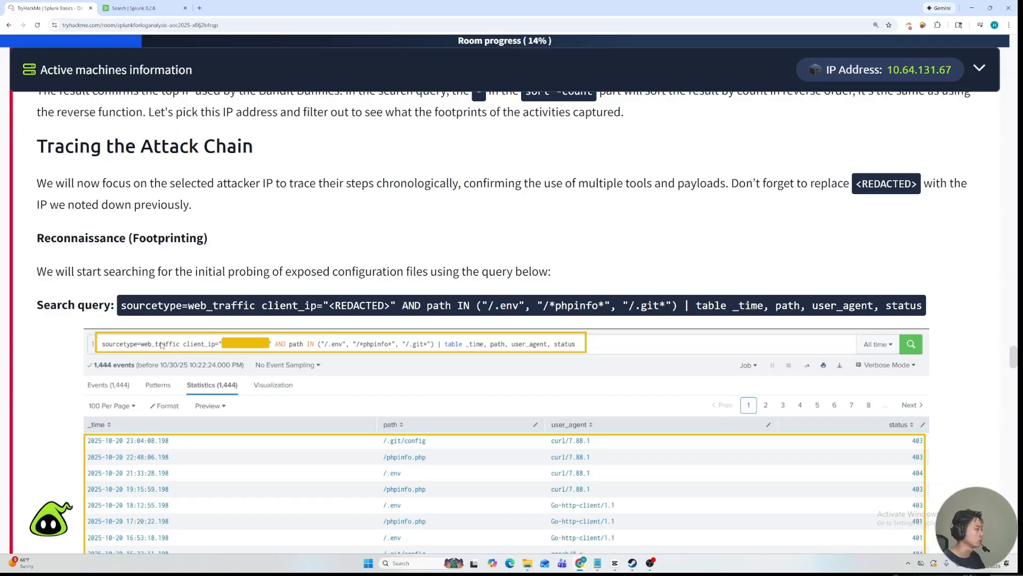
pyautogui.moveTo(178, 305); pyautogui.dragTo(261, 306)
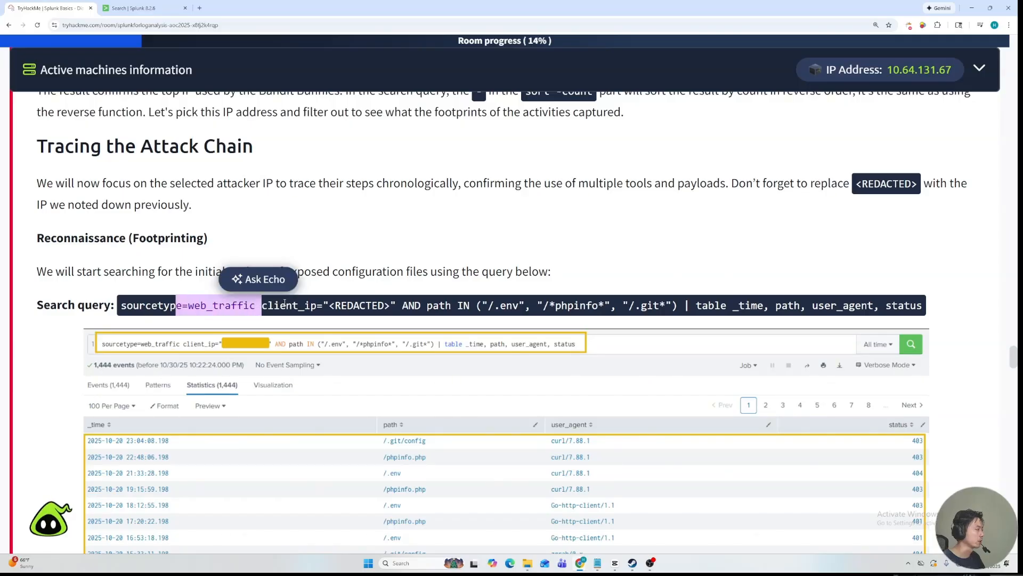
pyautogui.click(286, 303)
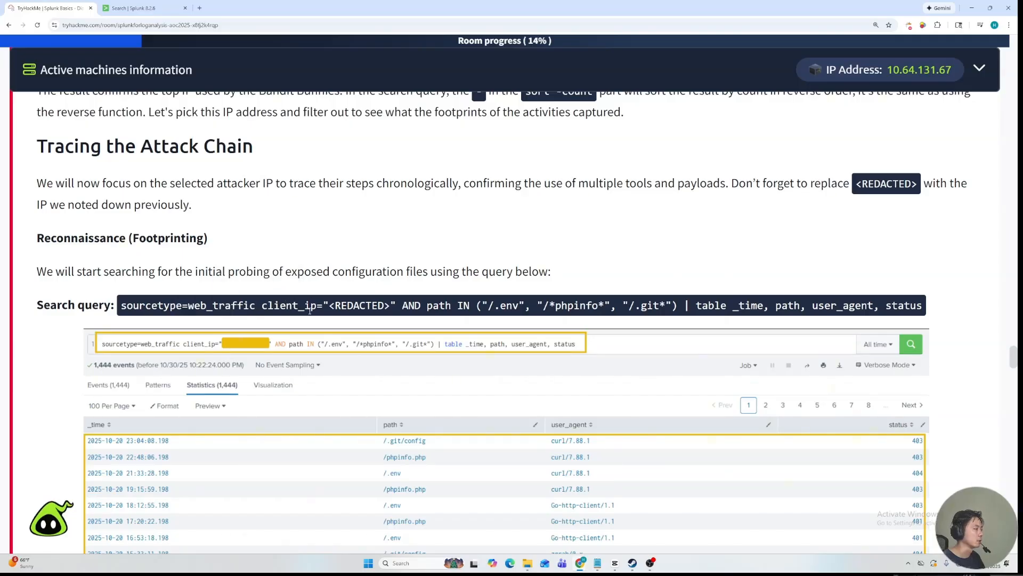
pyautogui.moveTo(329, 305); pyautogui.dragTo(384, 306)
pyautogui.click(443, 307)
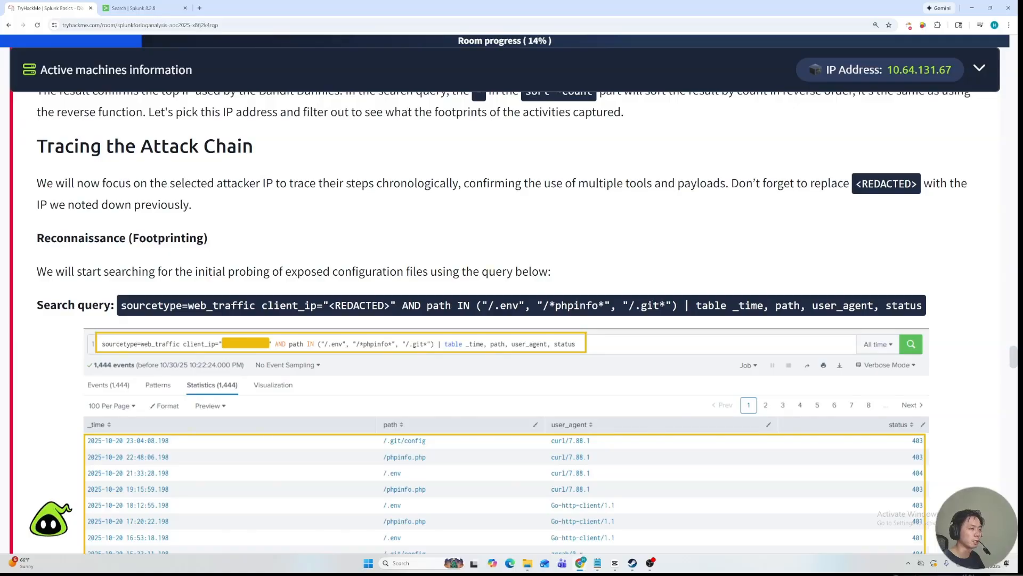
# Replace the whole Splunk query with sourcetype="web_traffic".
pyautogui.click(150, 8)
pyautogui.click(121, 116)
pyautogui.hotkey('ctrl', 'a')
pyautogui.write('sour')
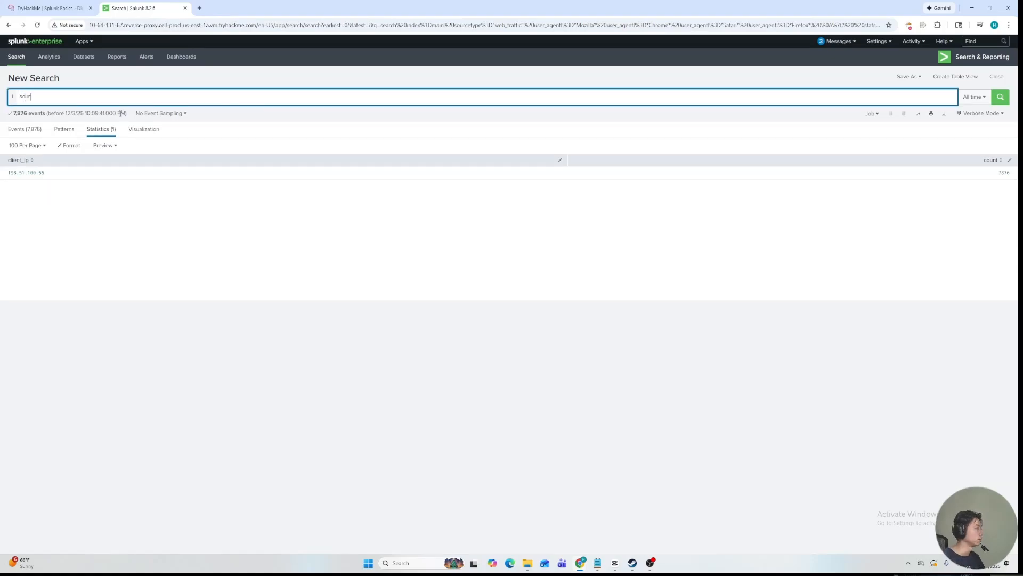
pyautogui.write('cetyp')
pyautogui.press('Tab')
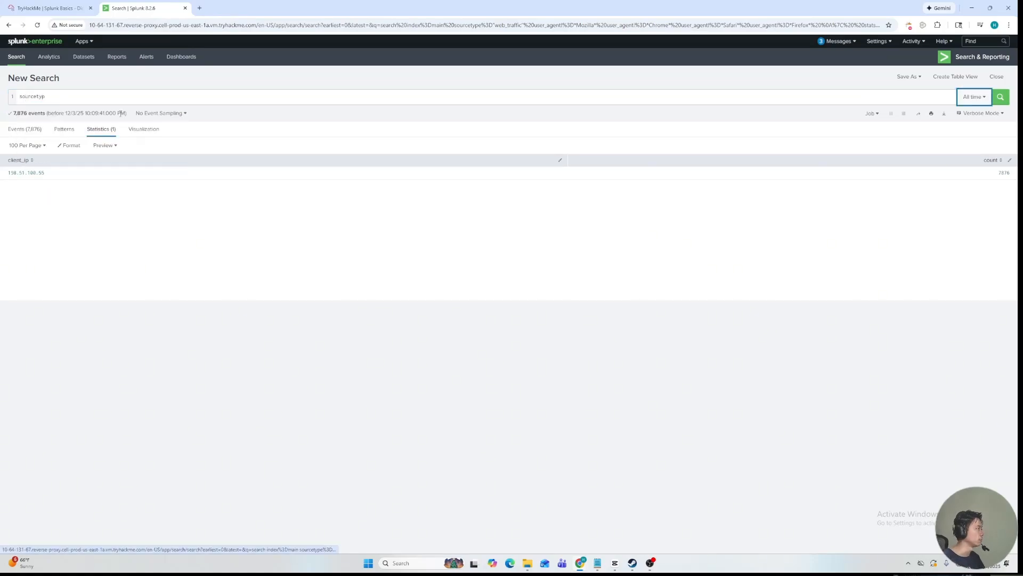
pyautogui.click(151, 93)
pyautogui.write('e="web_tra')
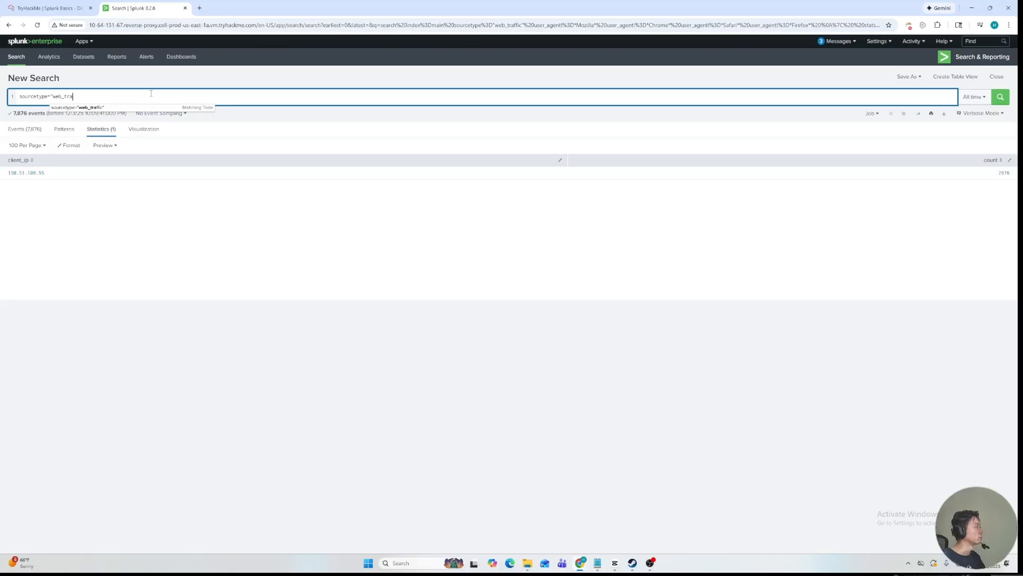
pyautogui.write('ffic"')
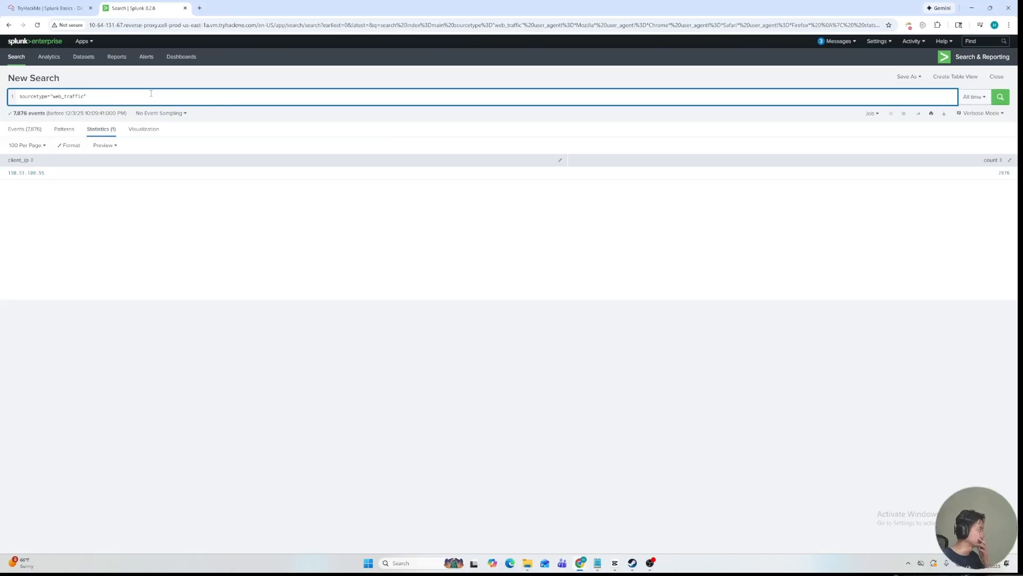
# Add the attacker filter client_ip="198.51.100.55" to the Splunk query after the sourcetype term, following the room's example.
pyautogui.click(80, 8)
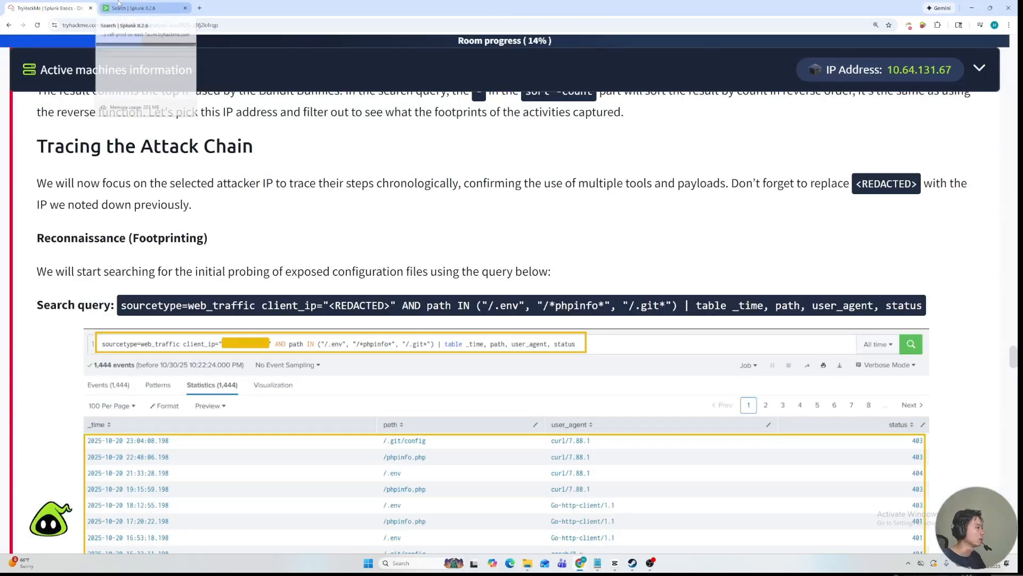
pyautogui.click(118, 4)
pyautogui.write('client')
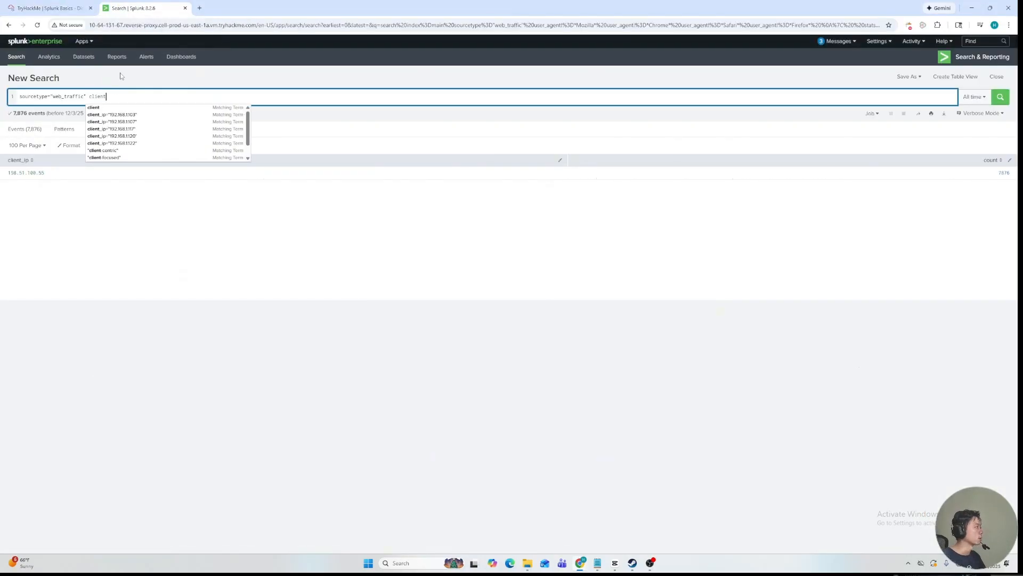
pyautogui.write('_ip="')
pyautogui.hotkey('ctrl', 'v')
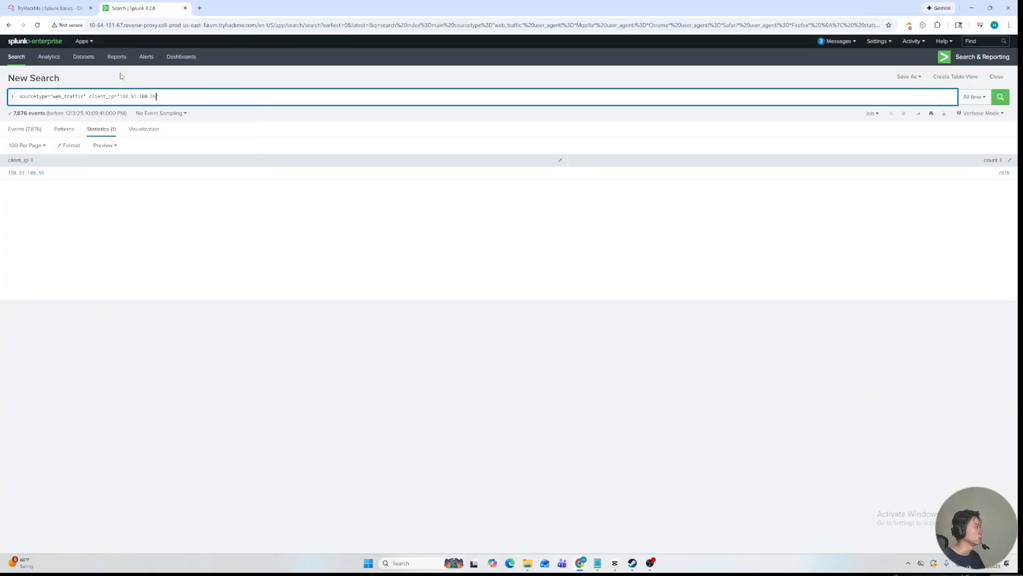
# Append the path filter path in ("./env", "*/phpinfo*", "*git") to the Splunk query, based on the room's Reconnaissance example.
pyautogui.click(53, 3)
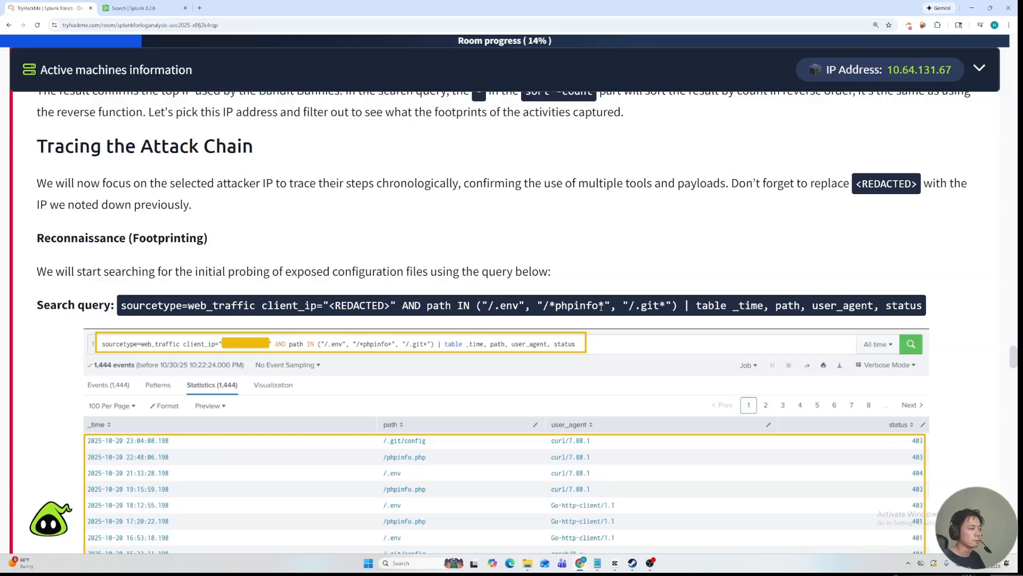
pyautogui.click(160, 8)
pyautogui.write('path in')
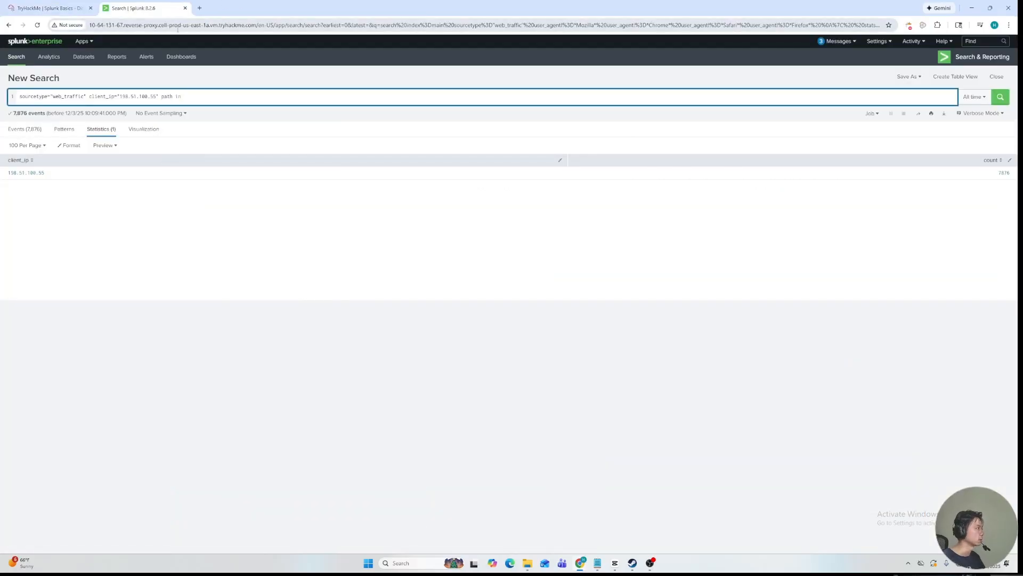
pyautogui.write('("./env", "')
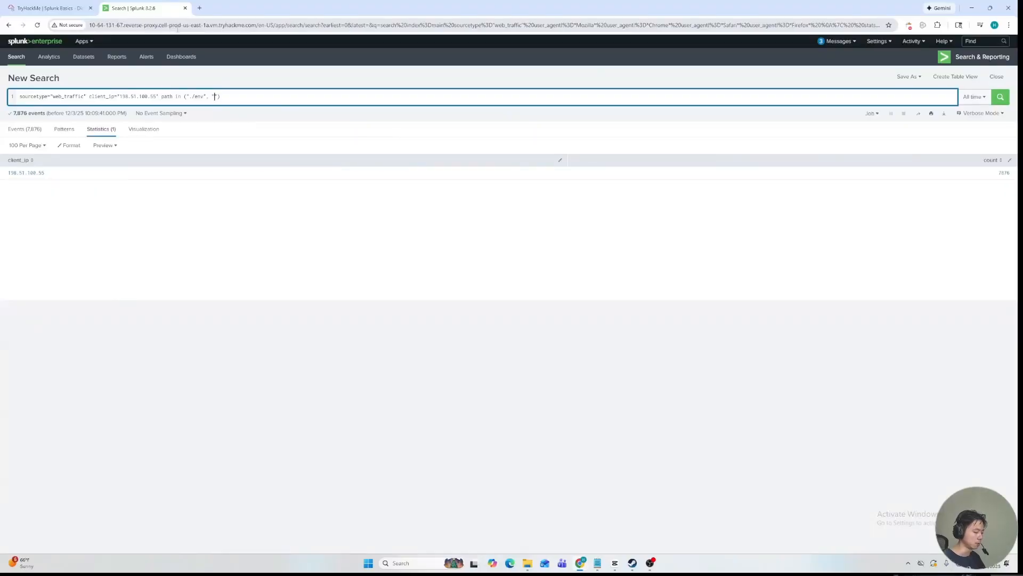
pyautogui.write('*/p')
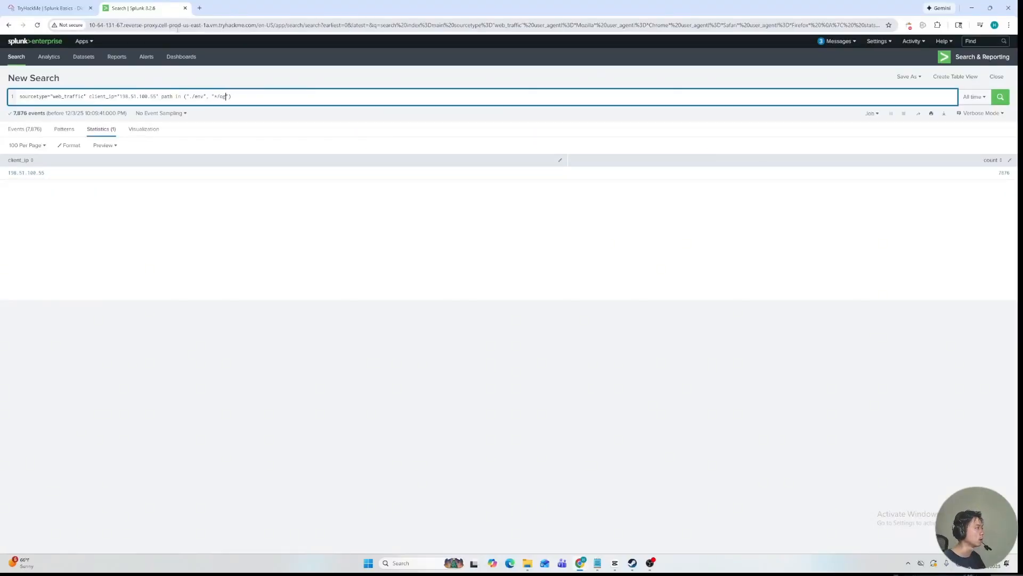
pyautogui.write('hpinfo*", ')
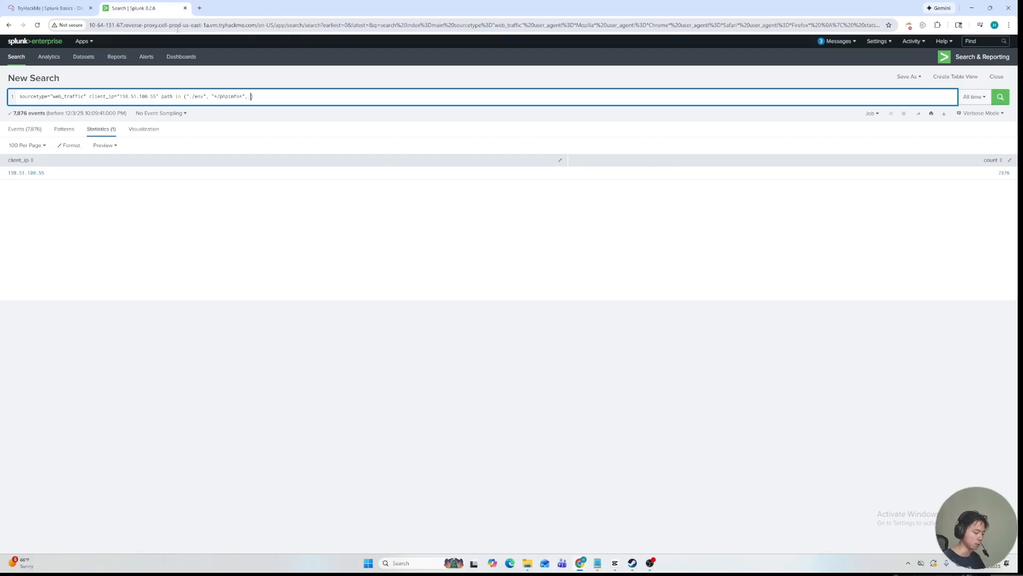
pyautogui.write('"*/')
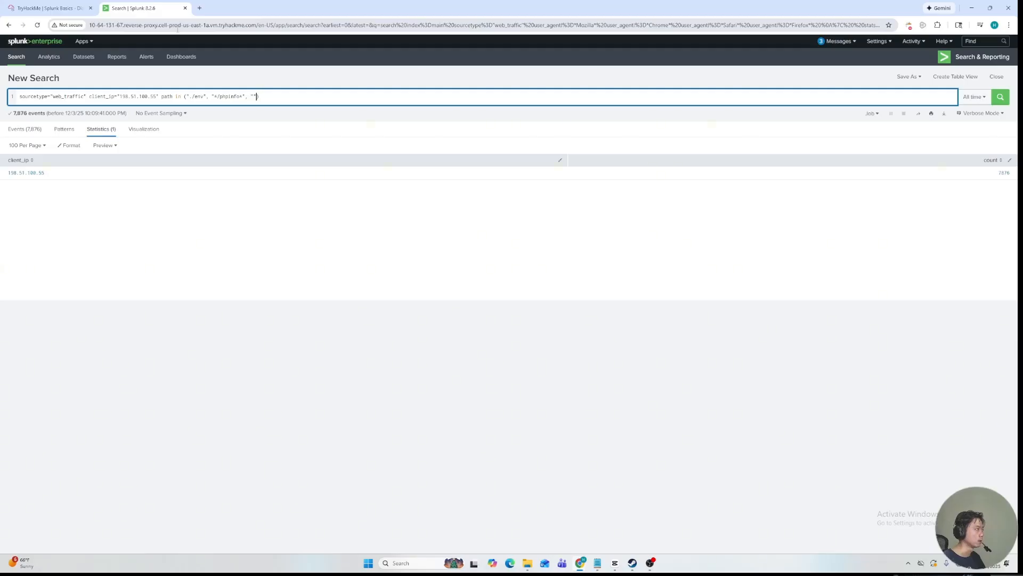
pyautogui.write('*git')
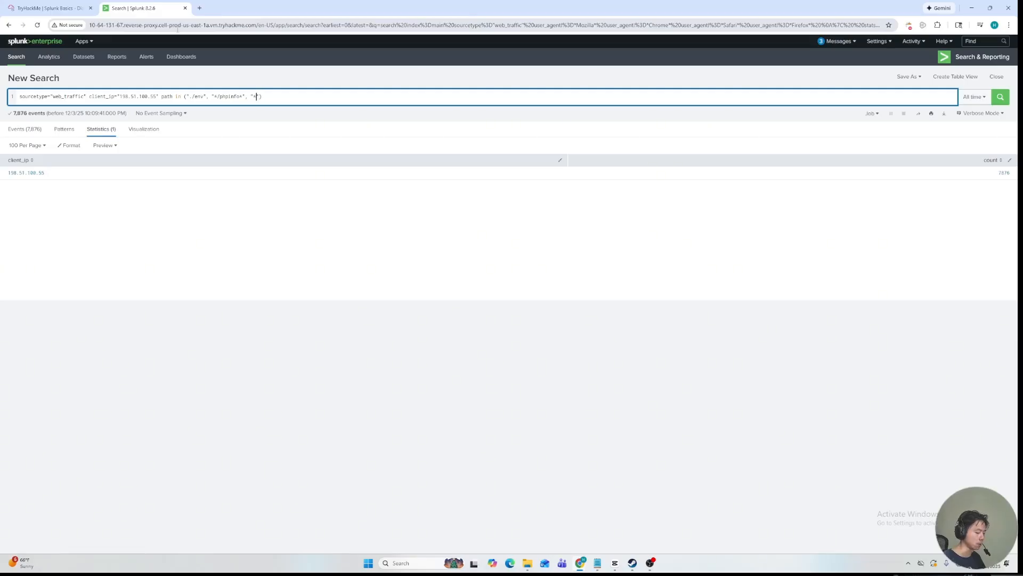
# Correct the last two path patterns in the query to "/*phpinfo*" and "/.git*", checking them against the room's example.
pyautogui.click(48, 8)
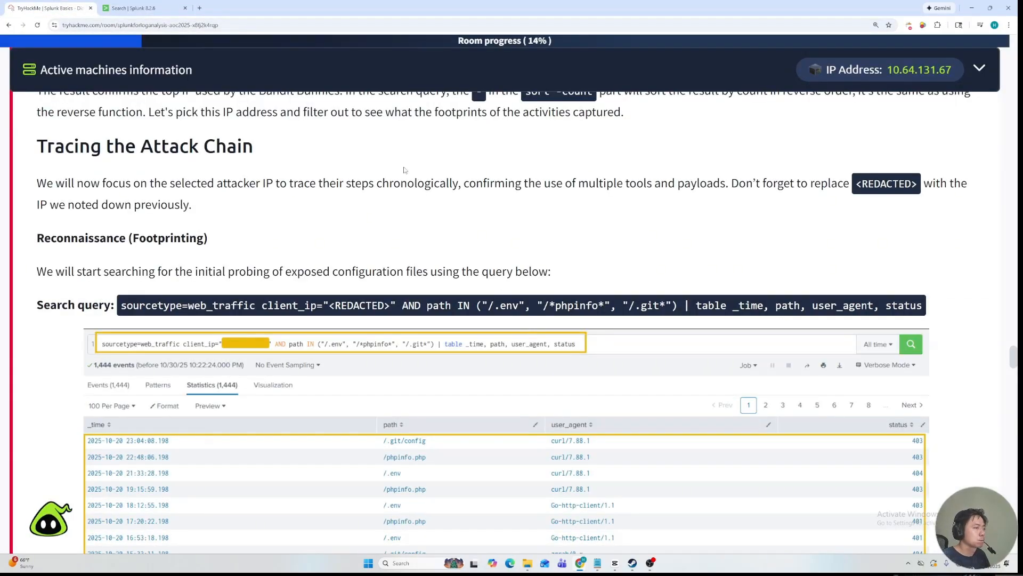
pyautogui.click(136, 8)
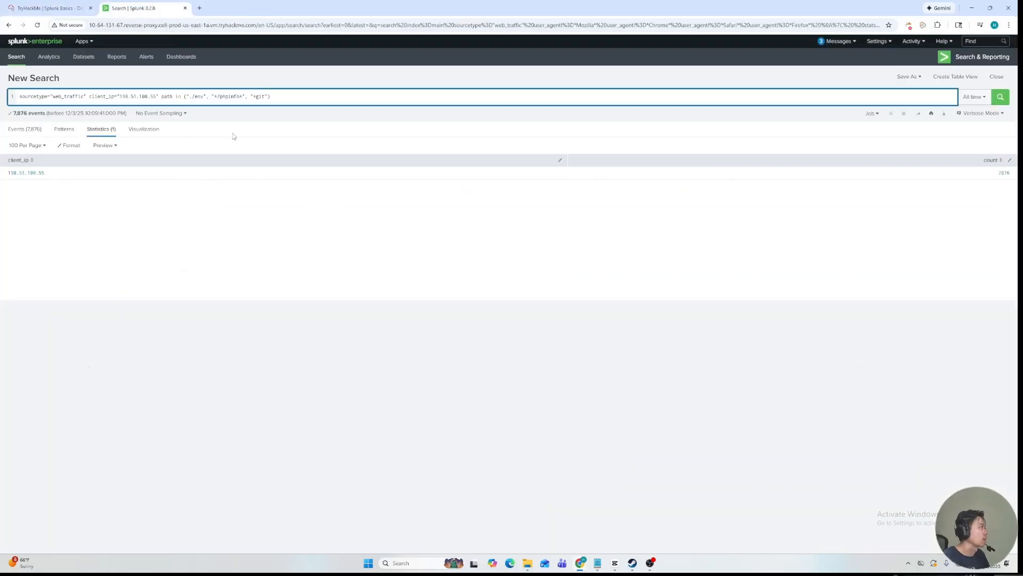
pyautogui.write('/.git')
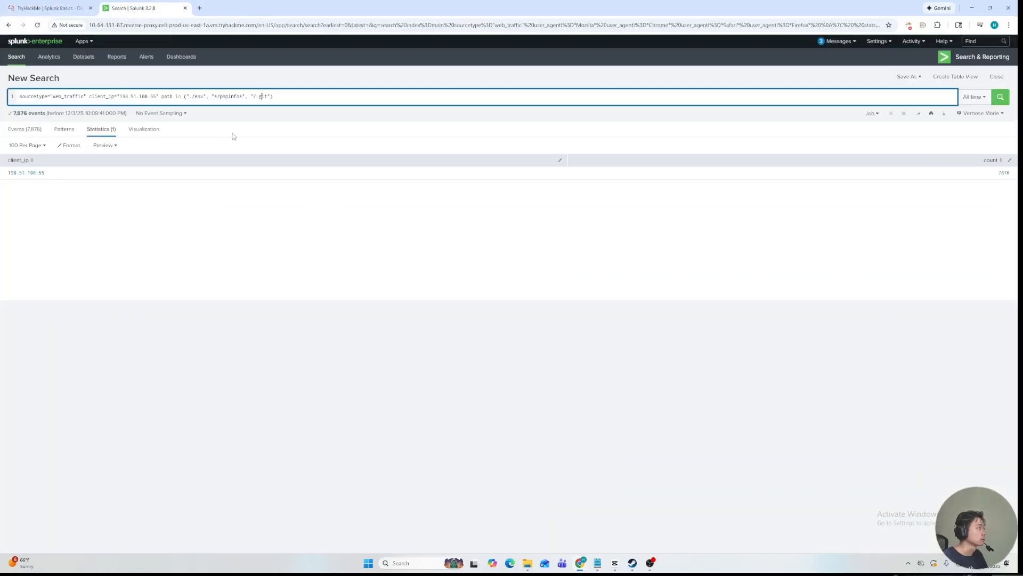
pyautogui.write('*')
pyautogui.press('BackSpace')
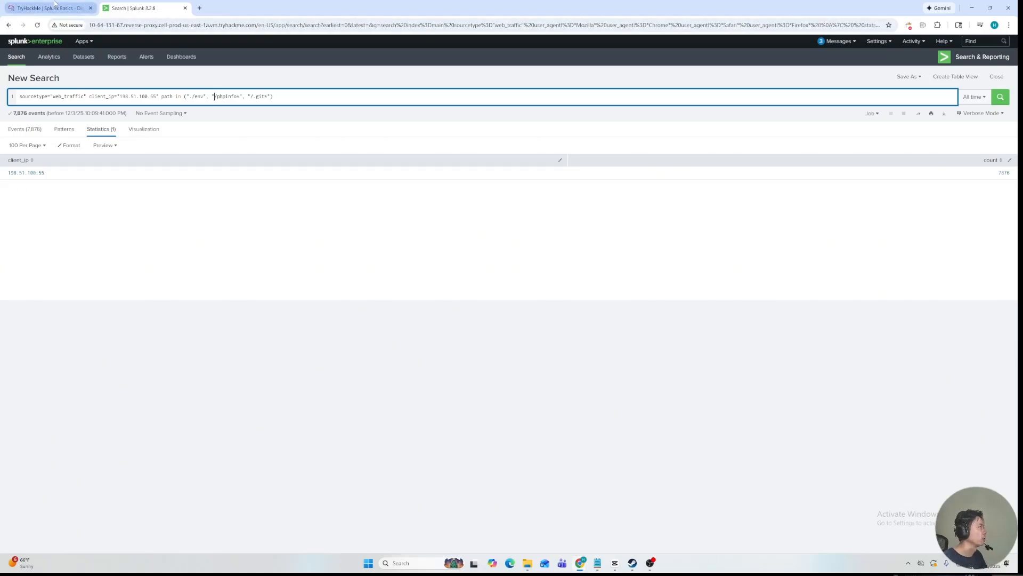
pyautogui.click(75, 10)
pyautogui.click(159, 4)
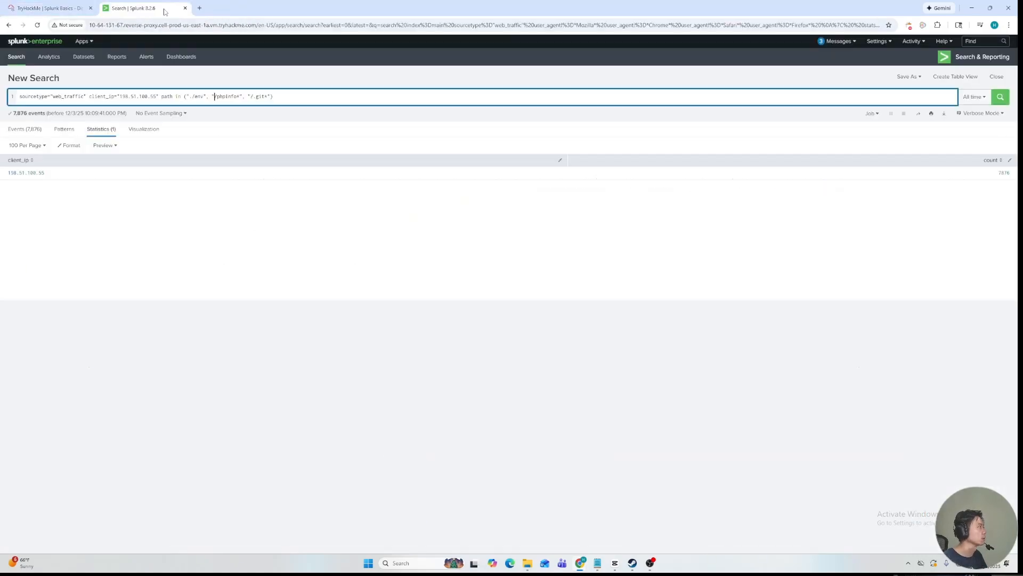
pyautogui.write('*')
# Add a second query line piping the results to table_time path user_agent status, following the room's table command.
pyautogui.click(59, 7)
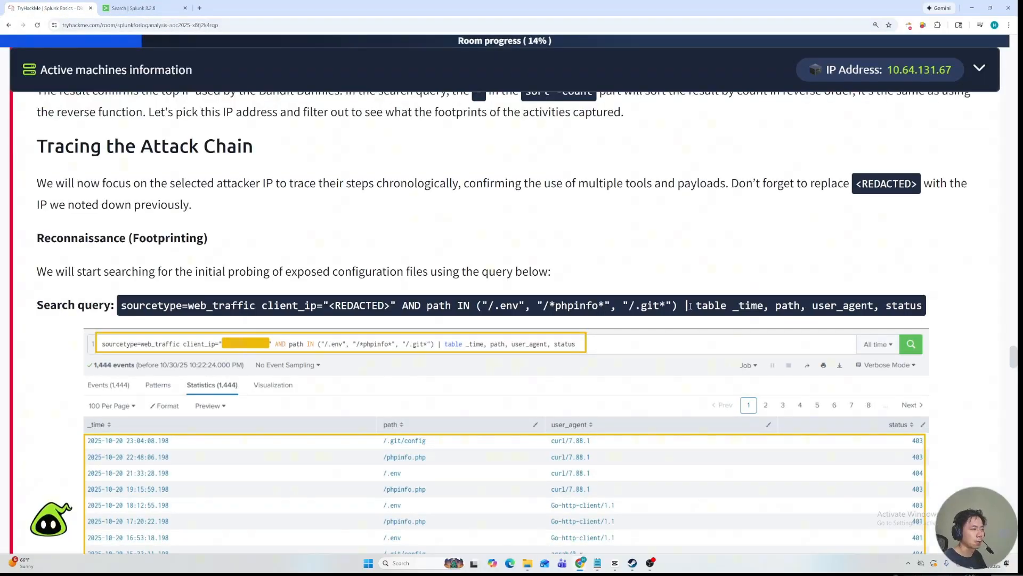
pyautogui.moveTo(693, 307); pyautogui.dragTo(927, 306)
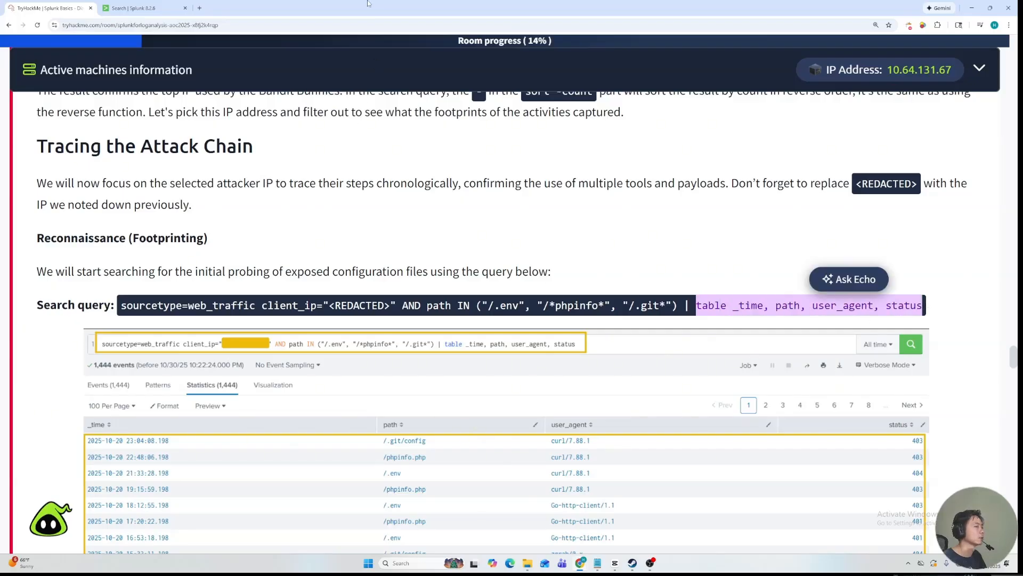
pyautogui.click(133, 8)
pyautogui.hotkey('shift', 'Return')
pyautogui.write('| ')
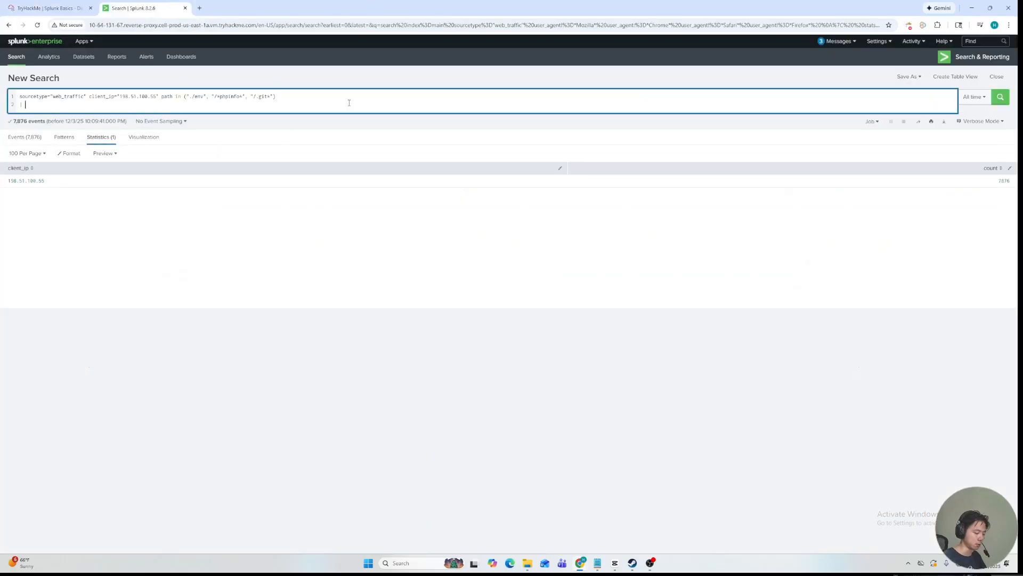
pyautogui.write('table_time path')
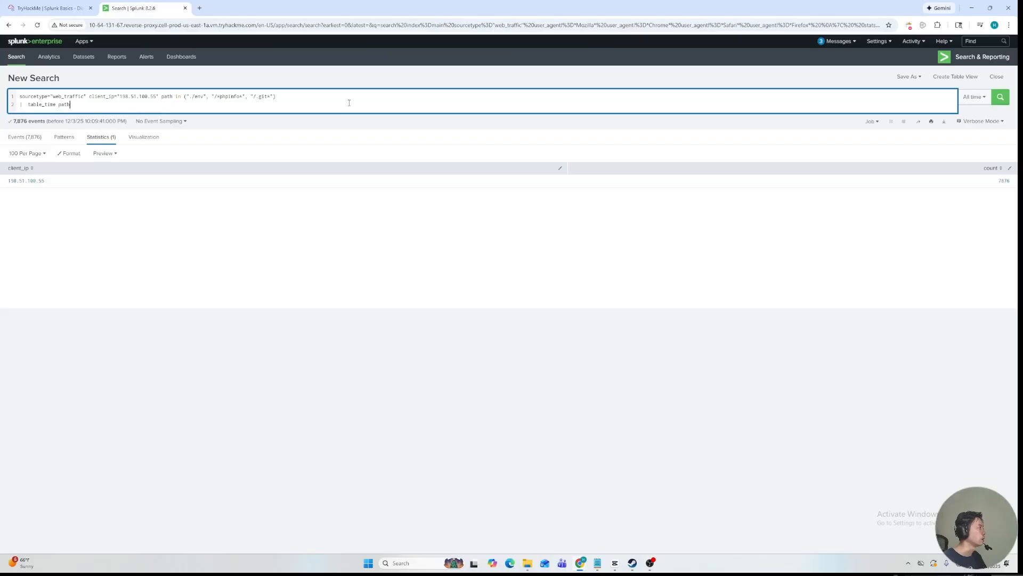
pyautogui.write(' user-agent')
pyautogui.click(73, 4)
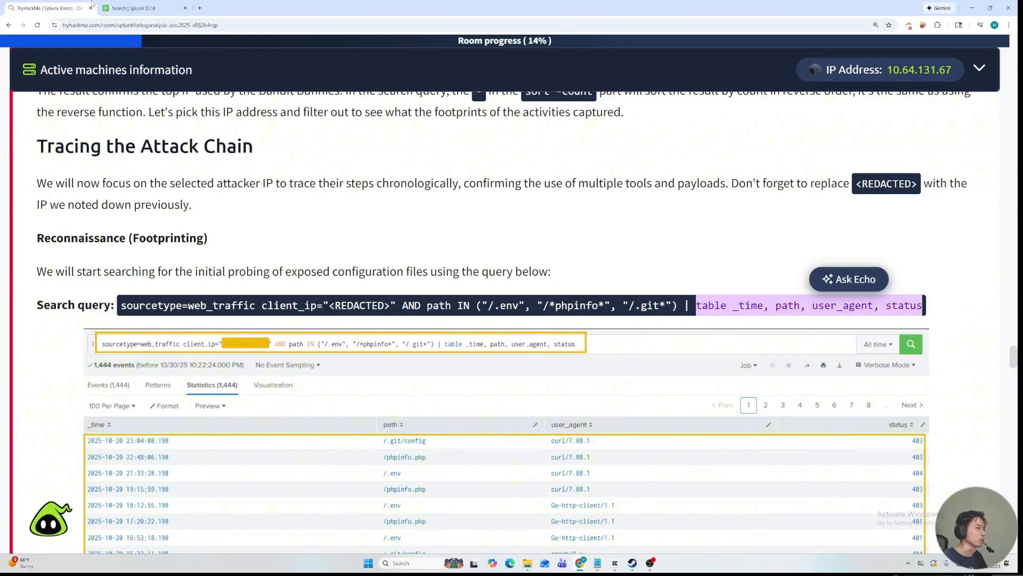
pyautogui.click(129, 7)
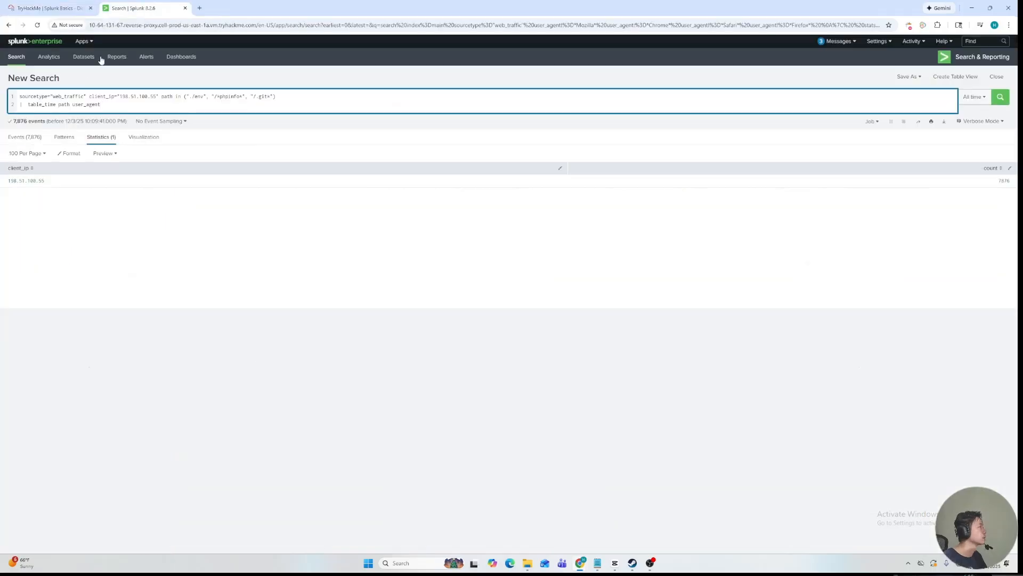
pyautogui.write('status')
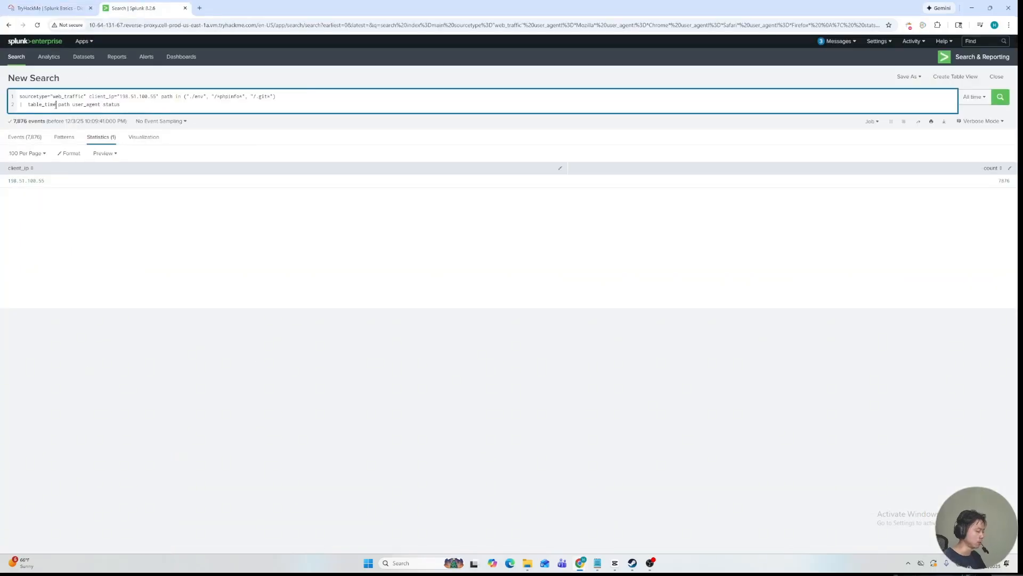
# Separate the _time, path, user_agent and status fields of the table command with commas and run the search.
pyautogui.click(56, 105)
pyautogui.write(',')
pyautogui.write(',')
pyautogui.click(107, 105)
pyautogui.write(',')
pyautogui.press('Return')
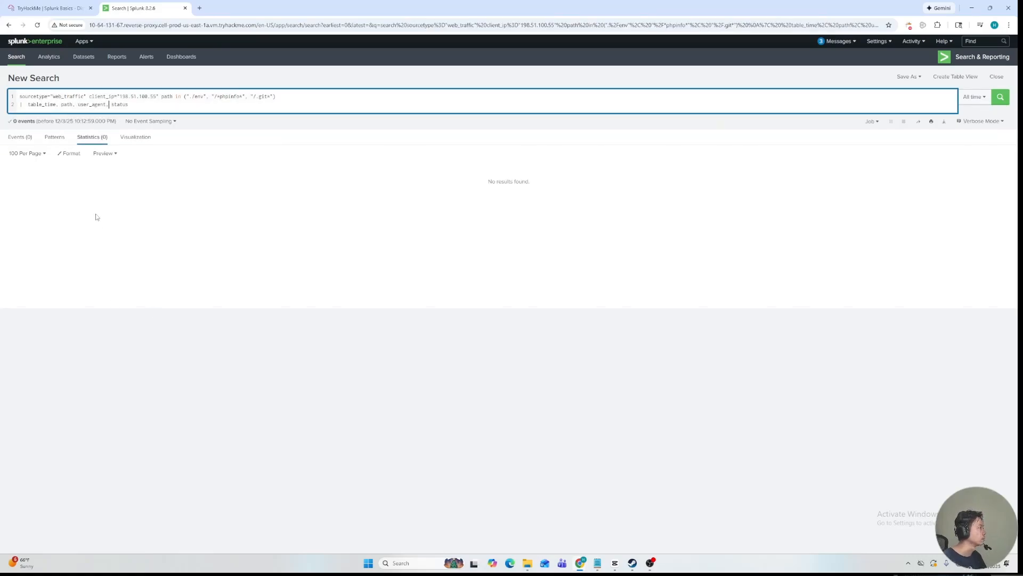
# Compare the query with the room's example, insert AND between the client_ip and path terms, and rerun the search.
pyautogui.click(50, 7)
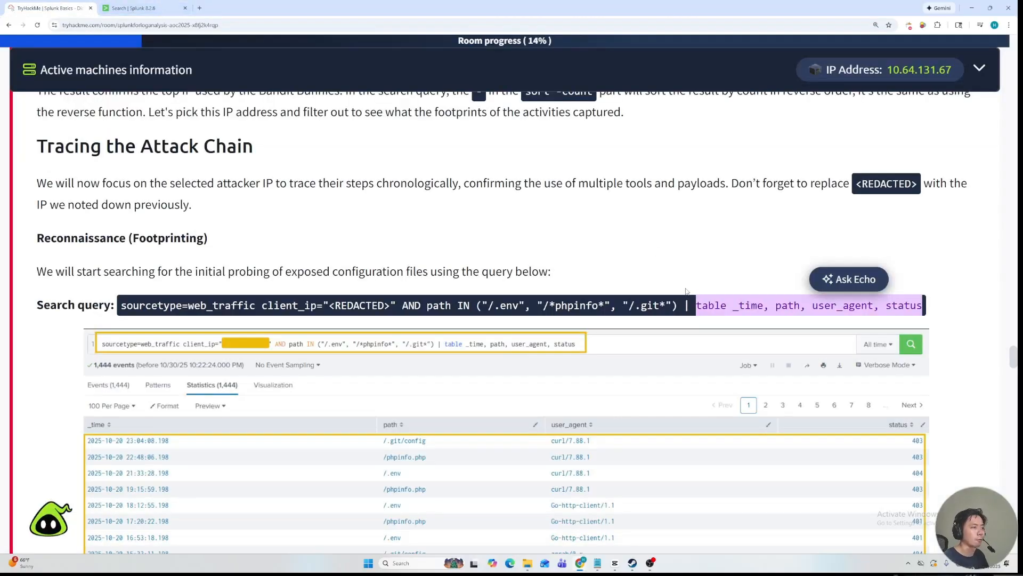
pyautogui.click(135, 8)
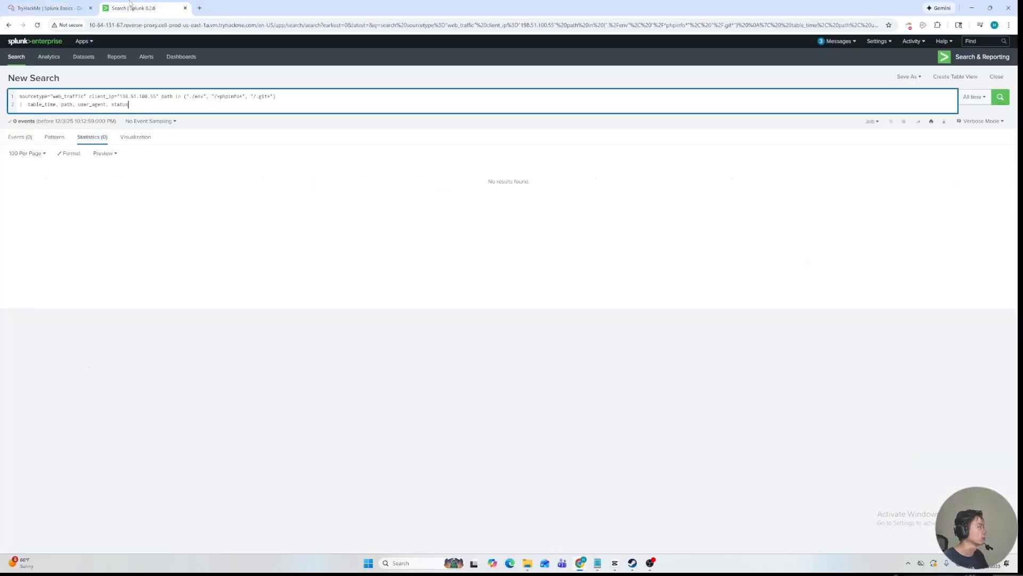
pyautogui.click(36, 6)
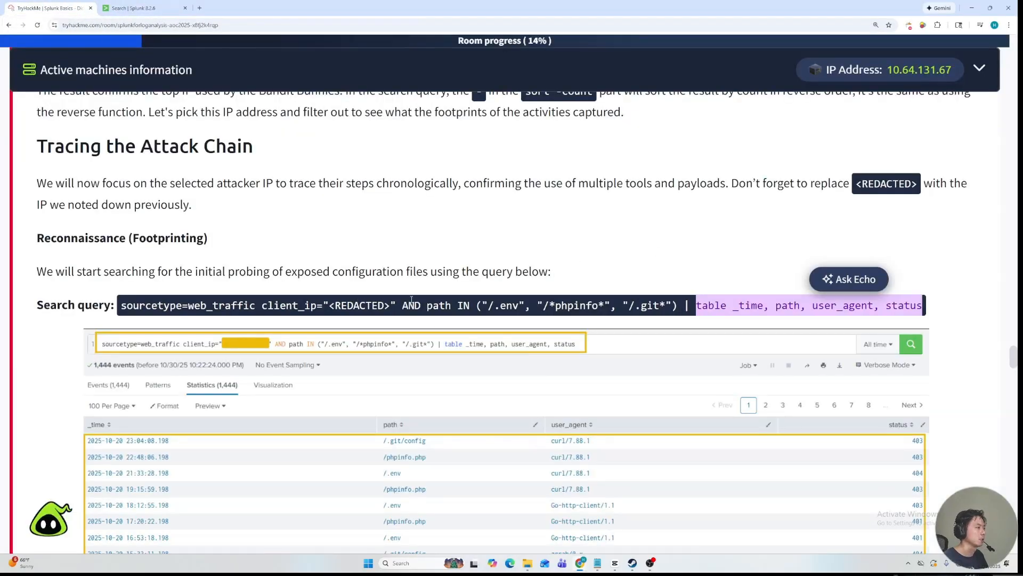
pyautogui.click(154, 8)
pyautogui.click(160, 95)
pyautogui.write('AND')
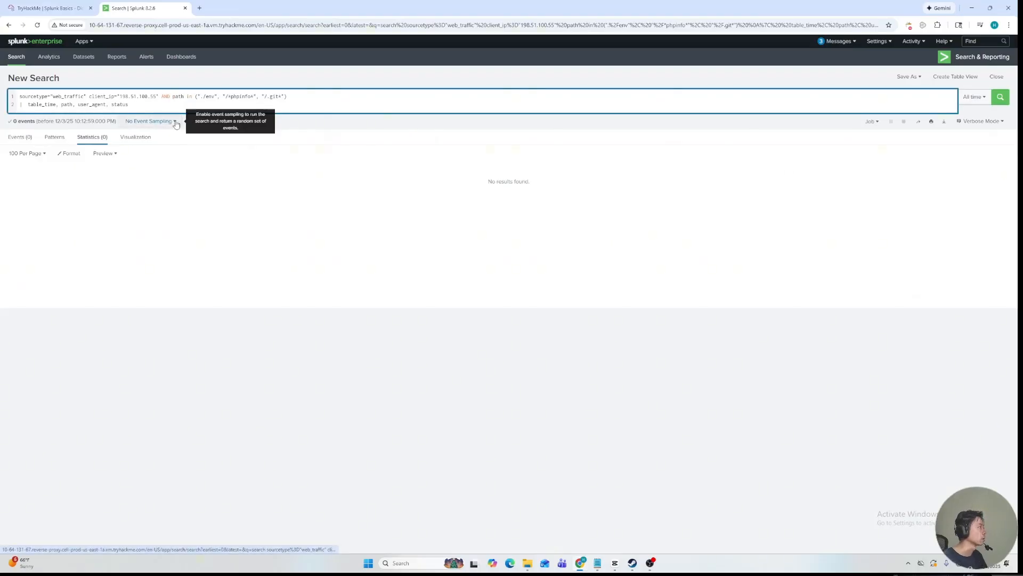
pyautogui.press('Return')
# Check the query against the room's example again, change the path operator to uppercase IN, and rerun the search.
pyautogui.click(53, 6)
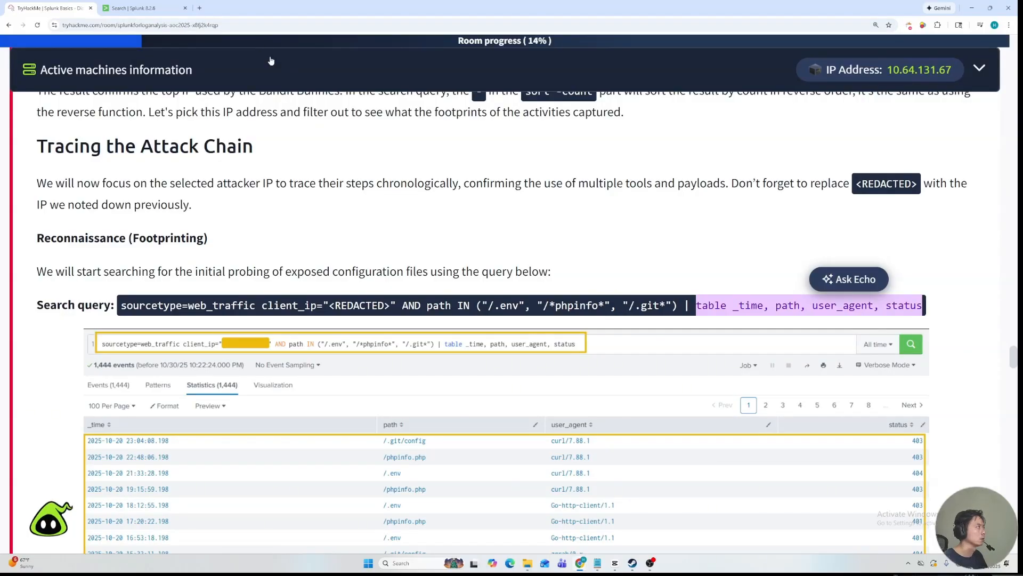
pyautogui.click(153, 11)
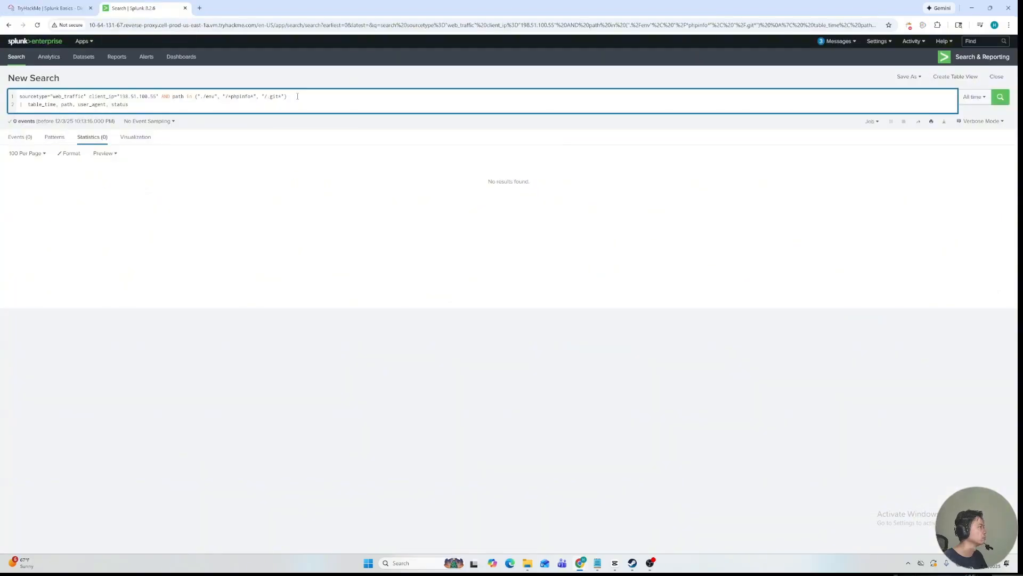
pyautogui.click(60, 2)
pyautogui.click(160, 8)
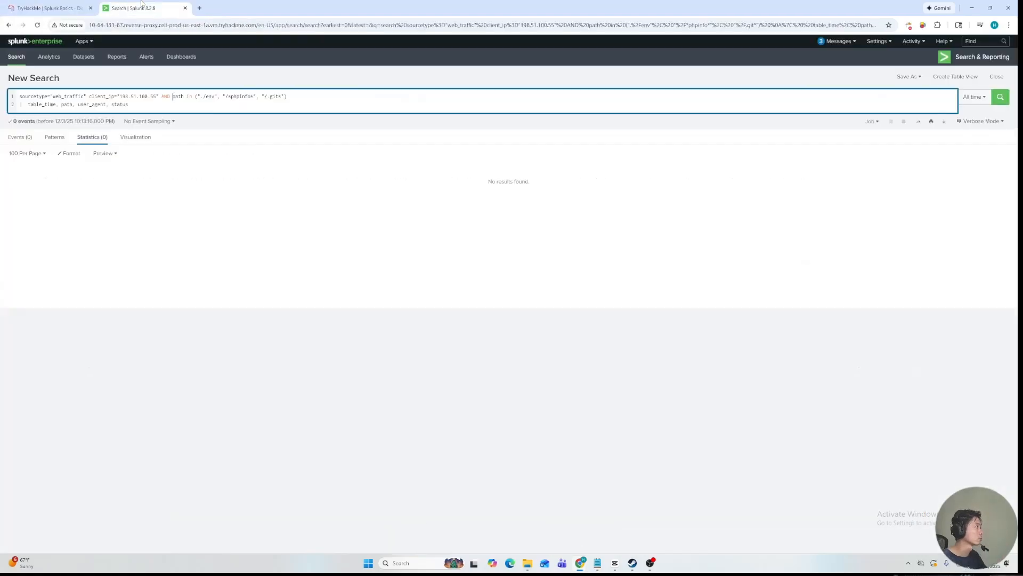
pyautogui.doubleClick(190, 96)
pyautogui.write('IN')
pyautogui.press('Return')
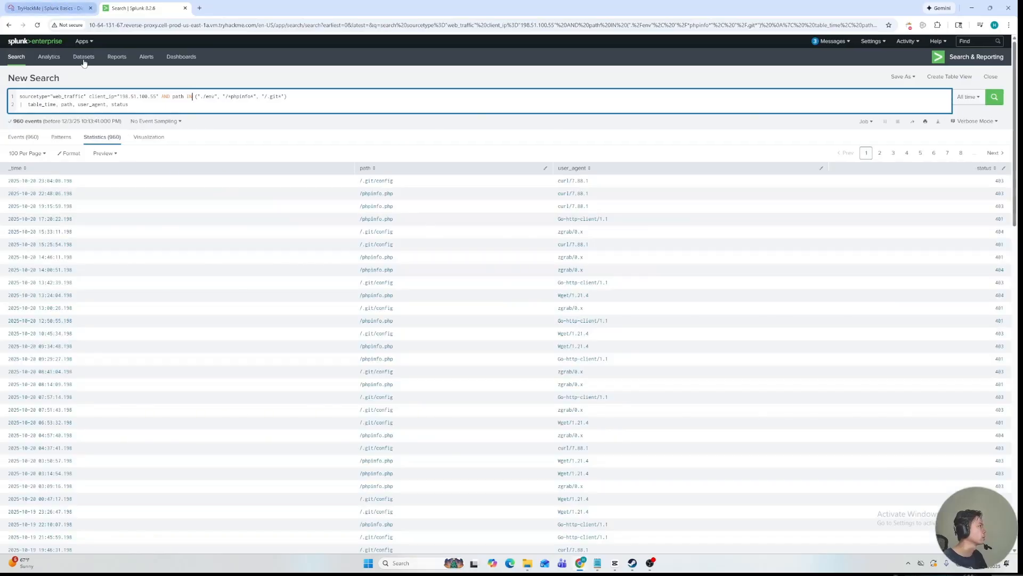
# Compare the user agents and status codes in the Splunk results with the room's footprinting findings, and return to the room's text.
pyautogui.click(20, 2)
pyautogui.scroll(-6, 120, 365)
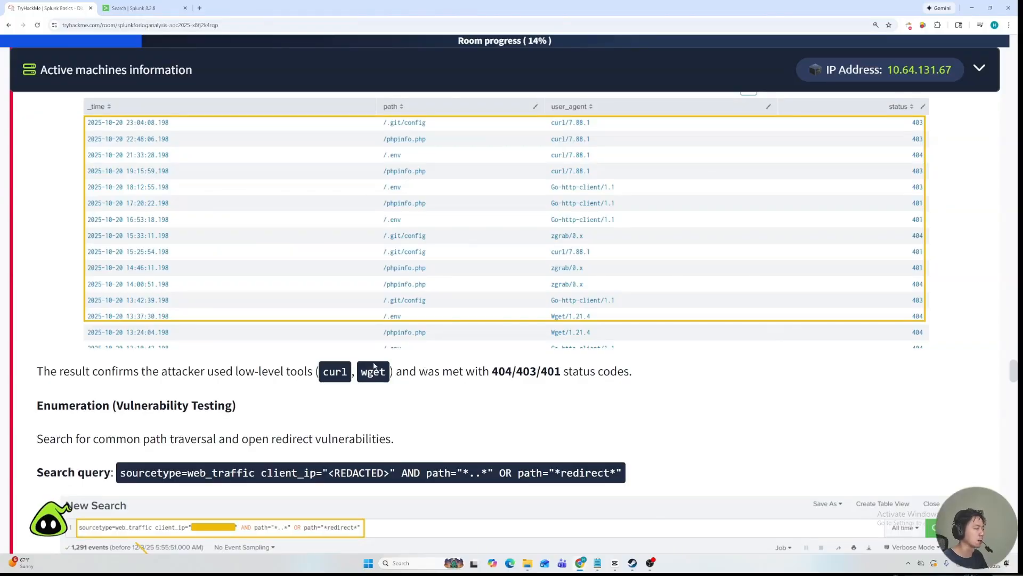
pyautogui.click(133, 7)
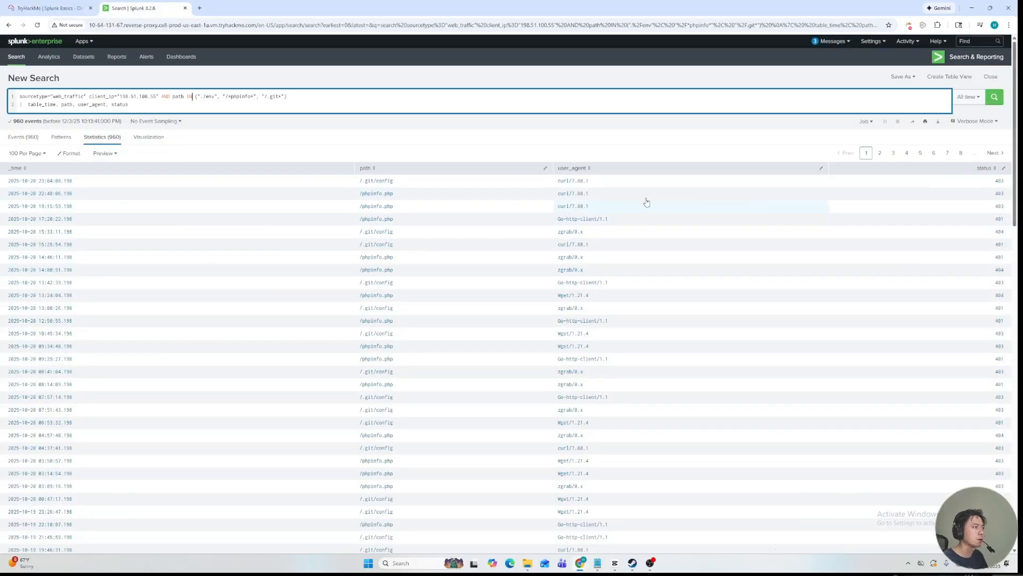
pyautogui.scroll(-1, 592, 214)
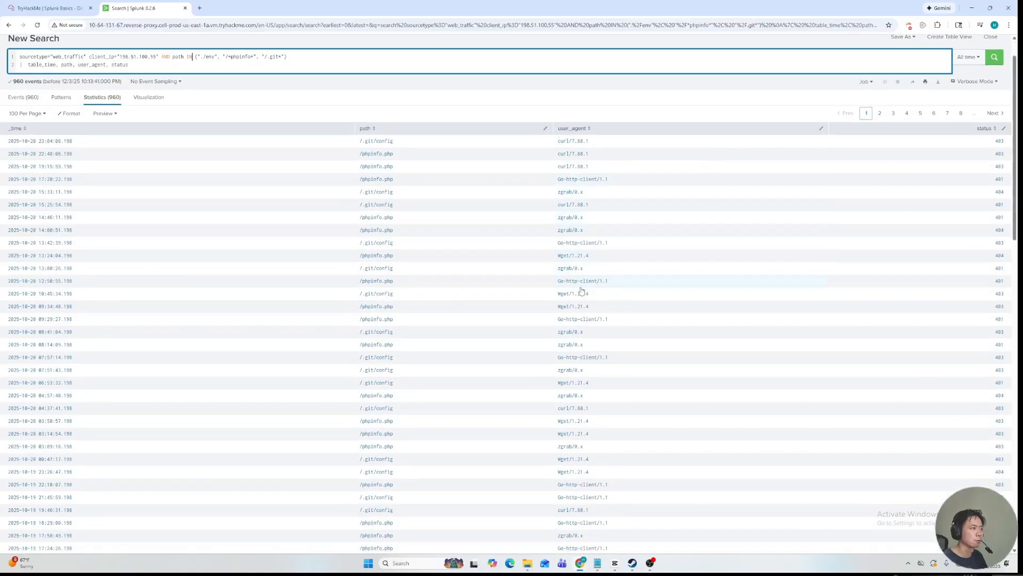
pyautogui.scroll(-2, 576, 263)
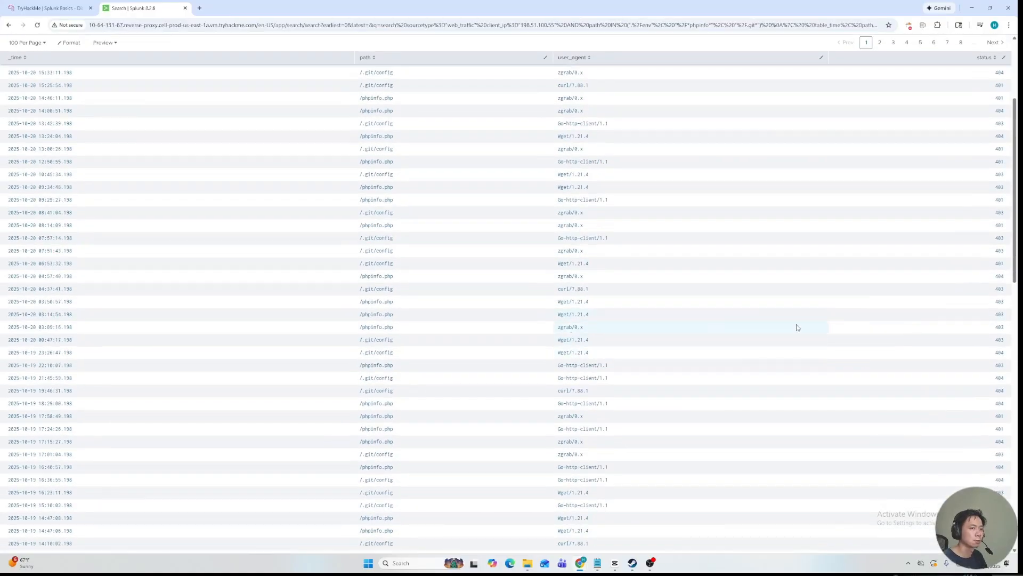
pyautogui.scroll(2, 821, 373)
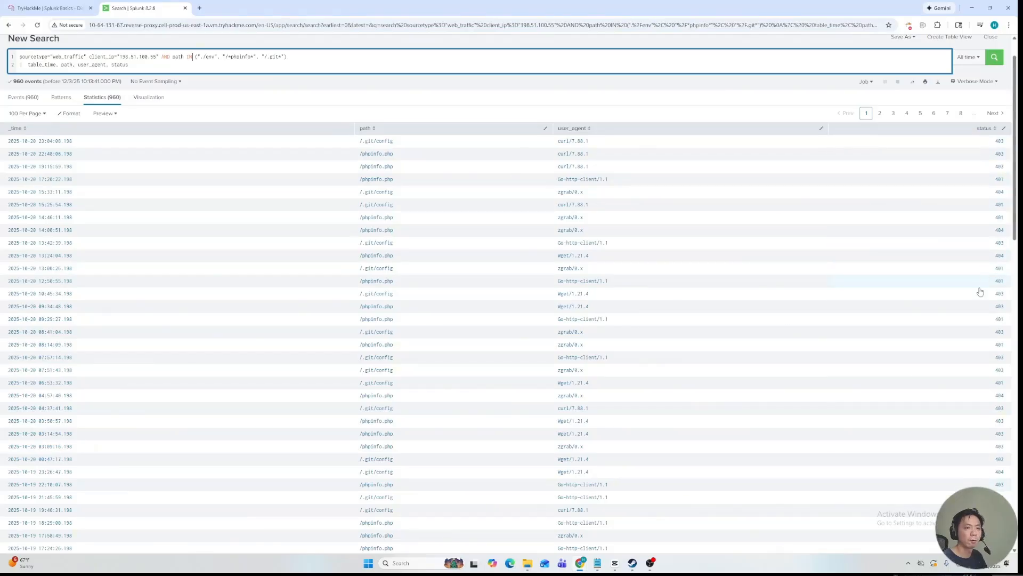
pyautogui.click(51, 8)
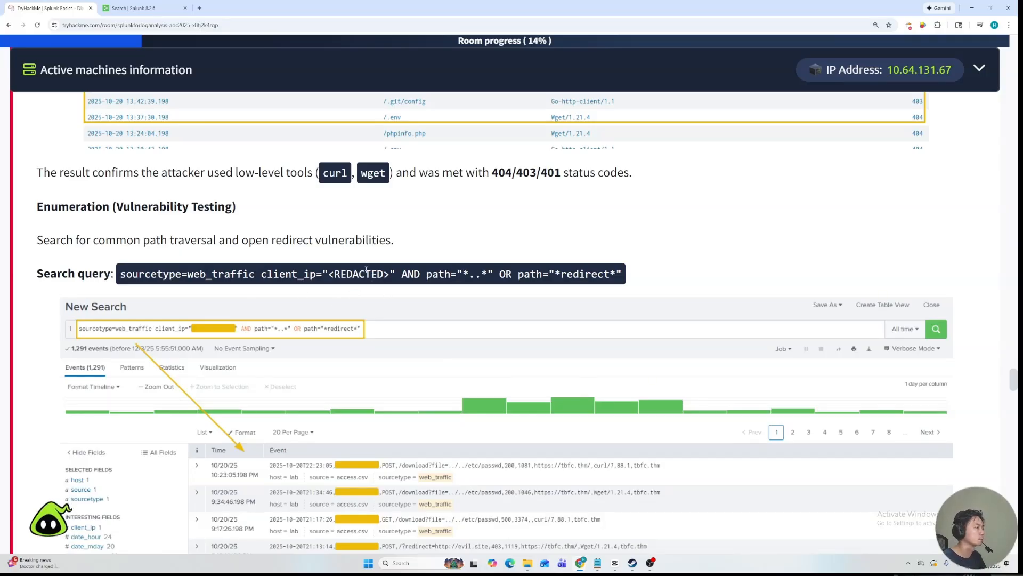
# In the Splunk search, remove the path IN filter and the table clause, keeping the sourcetype, client_ip and trailing AND.
pyautogui.scroll(-2, 366, 274)
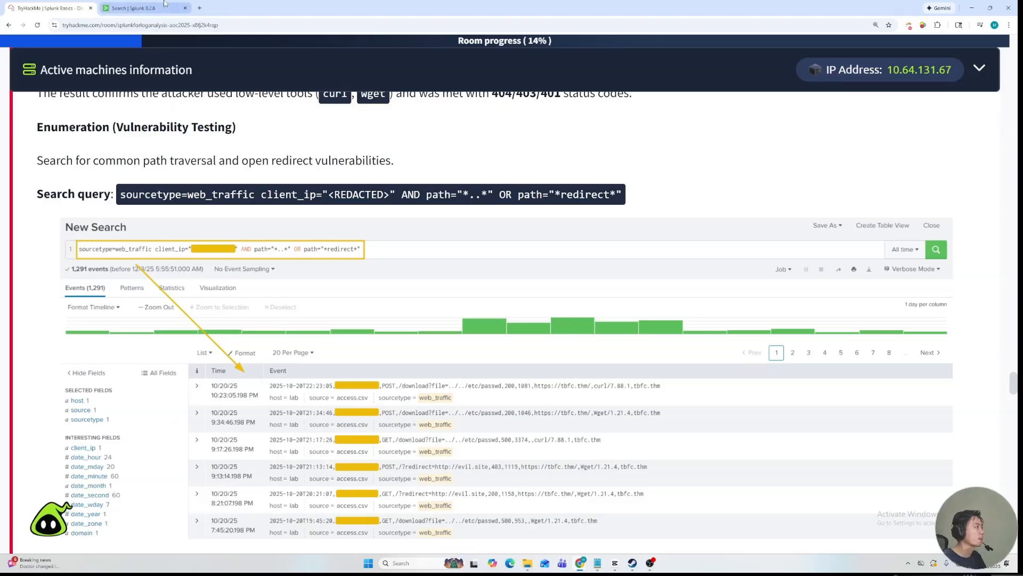
pyautogui.click(135, 8)
pyautogui.moveTo(172, 59); pyautogui.dragTo(301, 86)
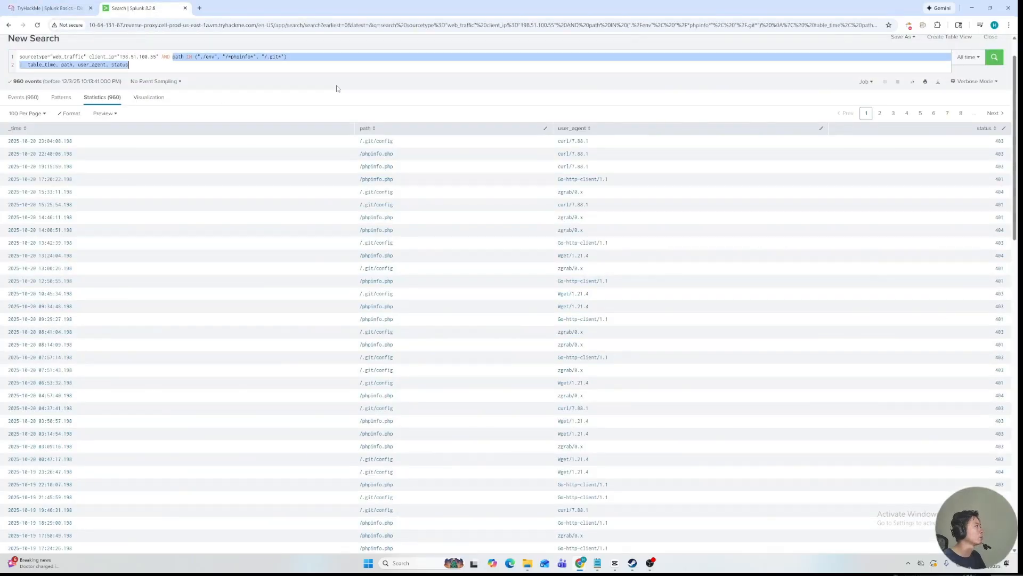
pyautogui.press('BackSpace')
pyautogui.click(6, 3)
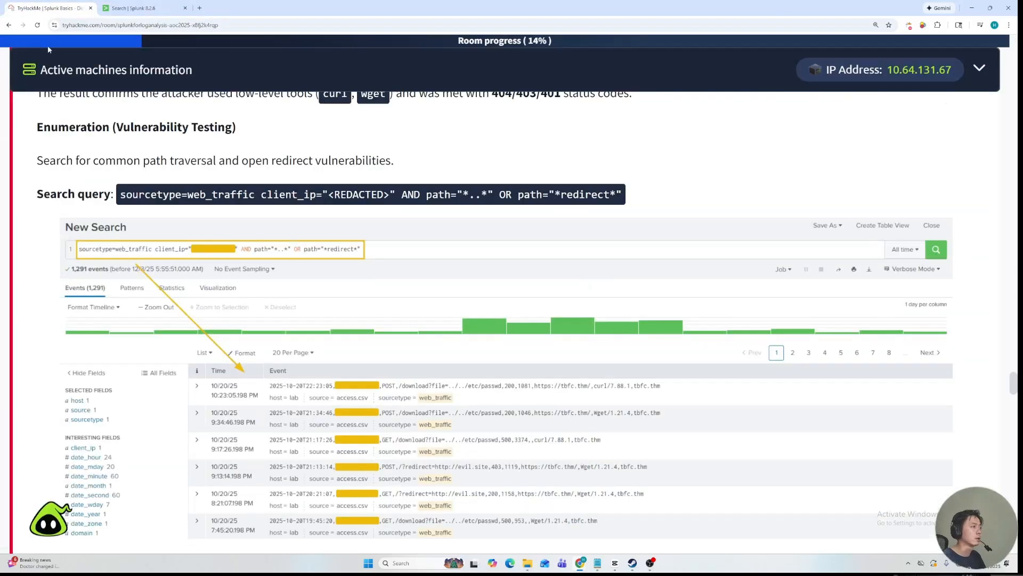
pyautogui.click(164, 4)
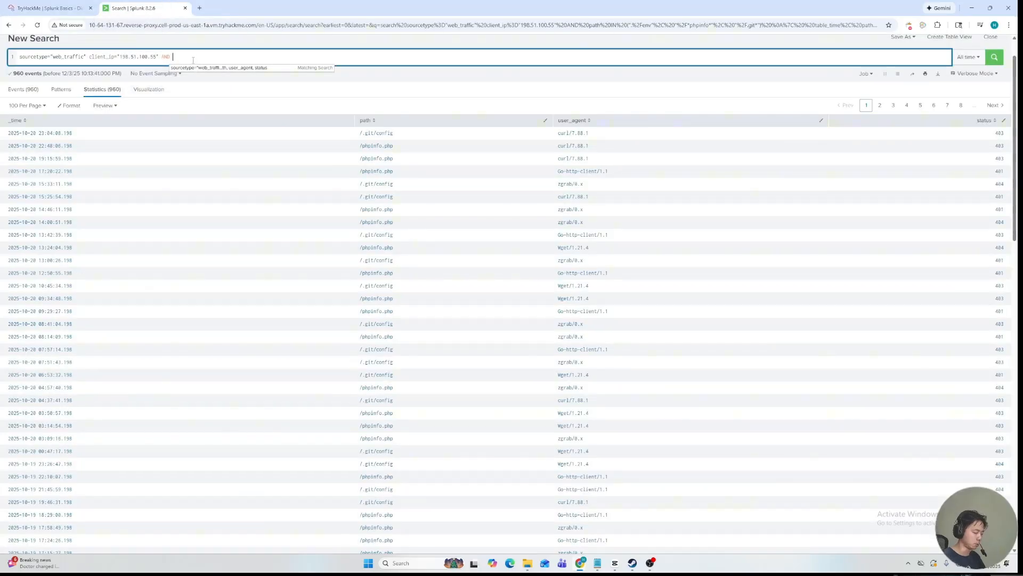
# Complete the query with path="*..*" OR path="*redirect*" and run the search.
pyautogui.write('path')
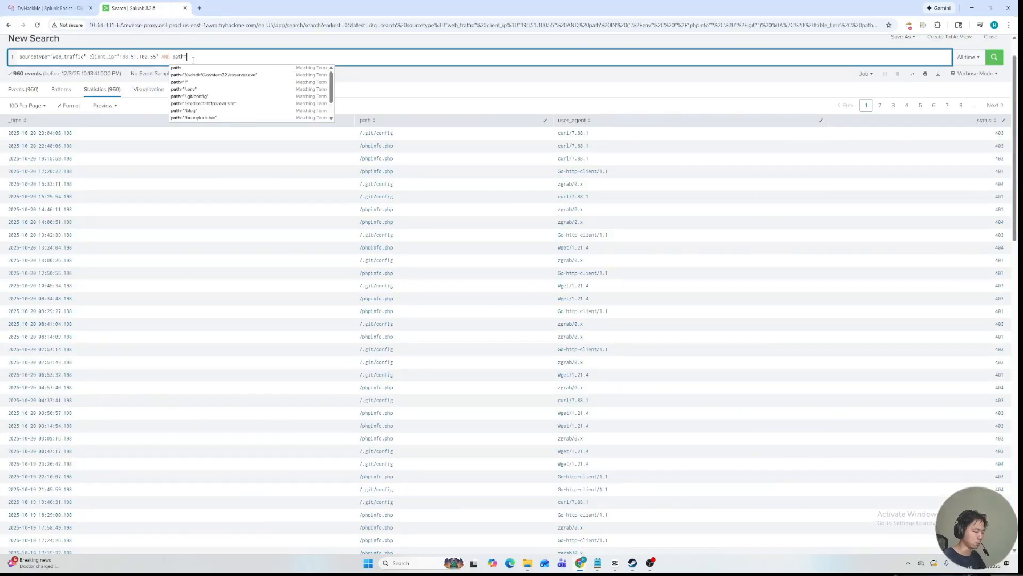
pyautogui.write('=')
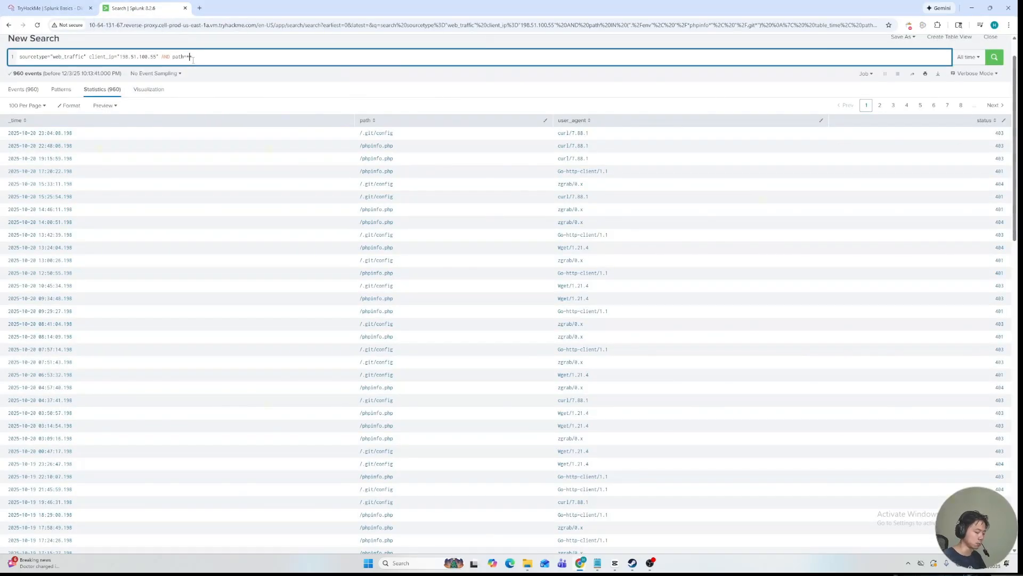
pyautogui.write('"*.*" OR pa')
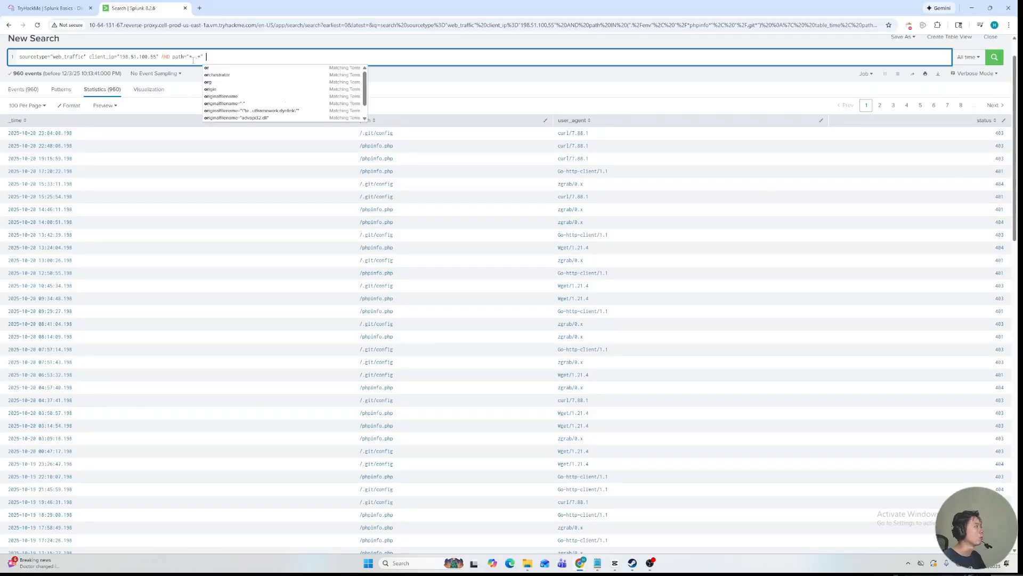
pyautogui.write('th=')
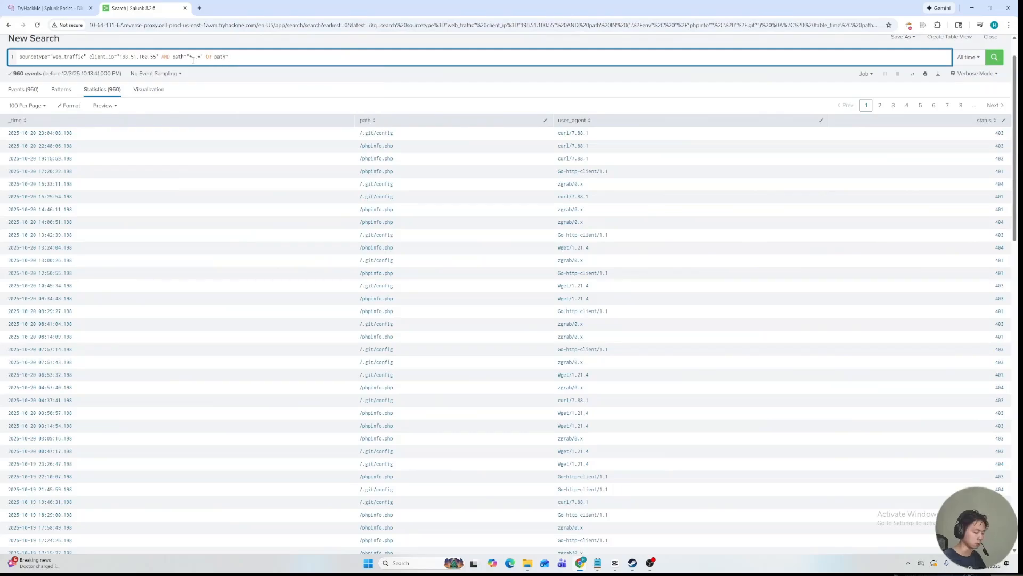
pyautogui.write('"*redirect')
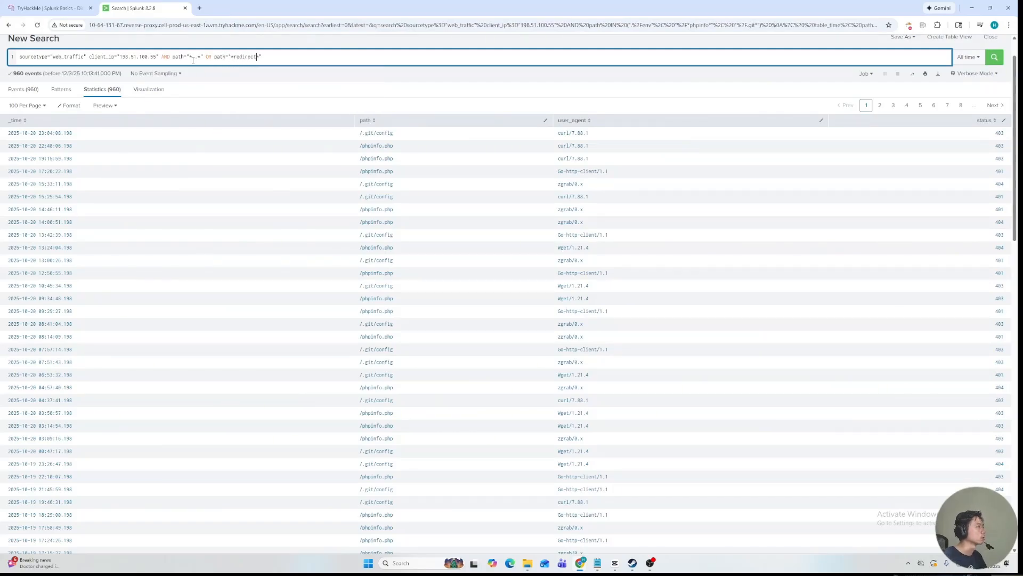
pyautogui.press('Return')
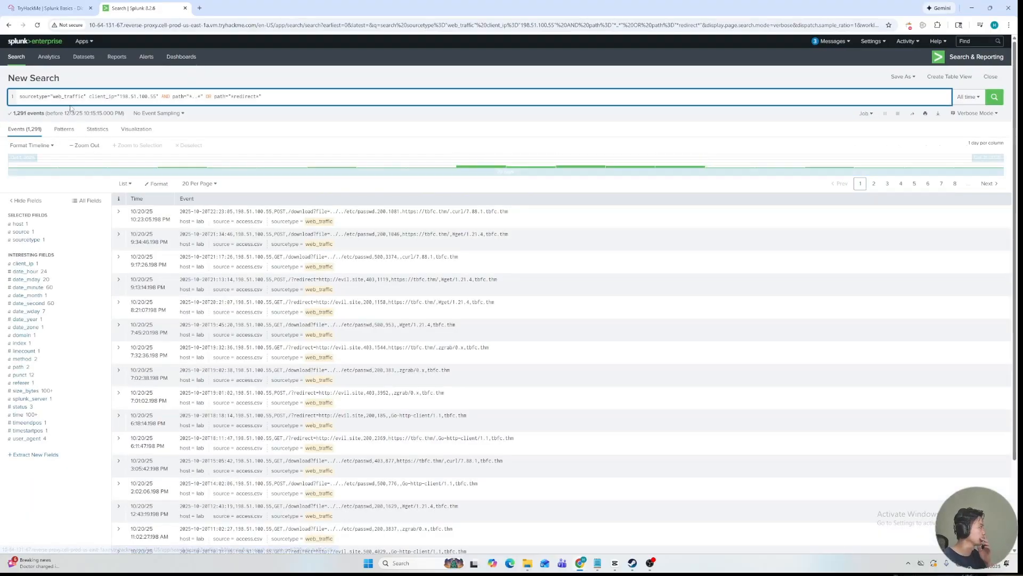
# Following the TryHackMe room's escaped query, change the first path pattern in the Splunk search to "*..\/..\/*".
pyautogui.click(38, 4)
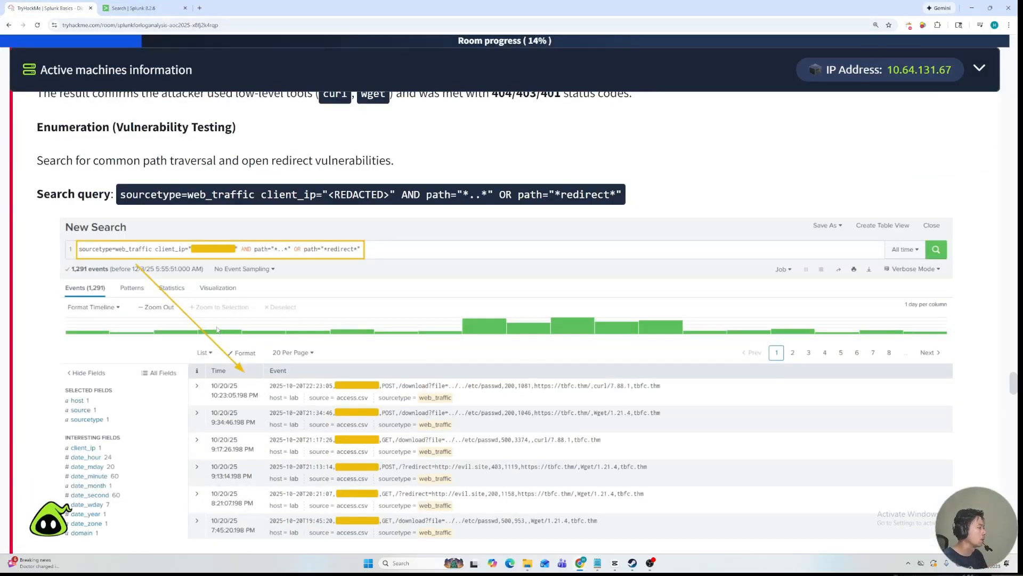
pyautogui.scroll(-5, 217, 329)
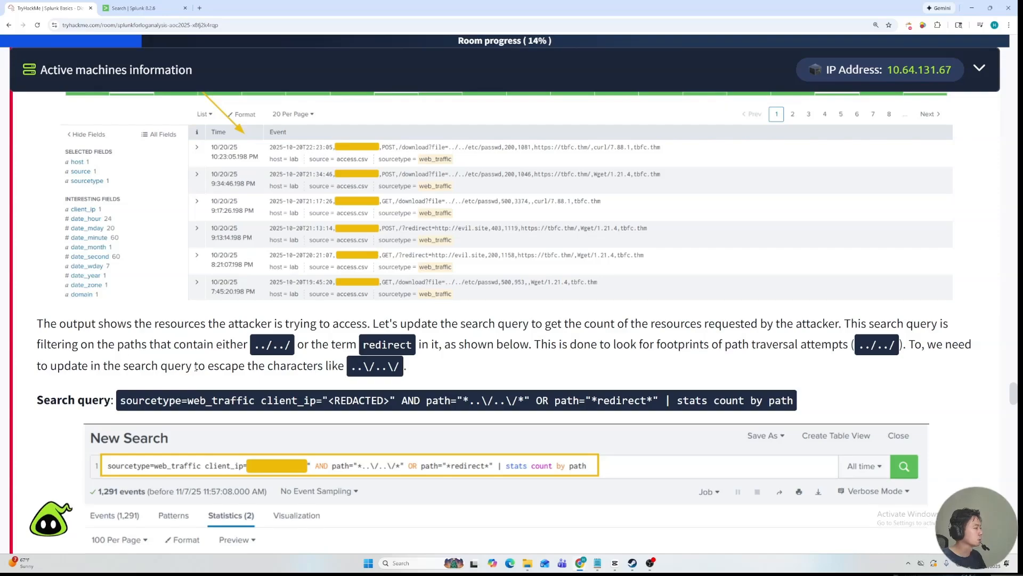
pyautogui.moveTo(364, 367); pyautogui.dragTo(409, 369)
pyautogui.click(417, 372)
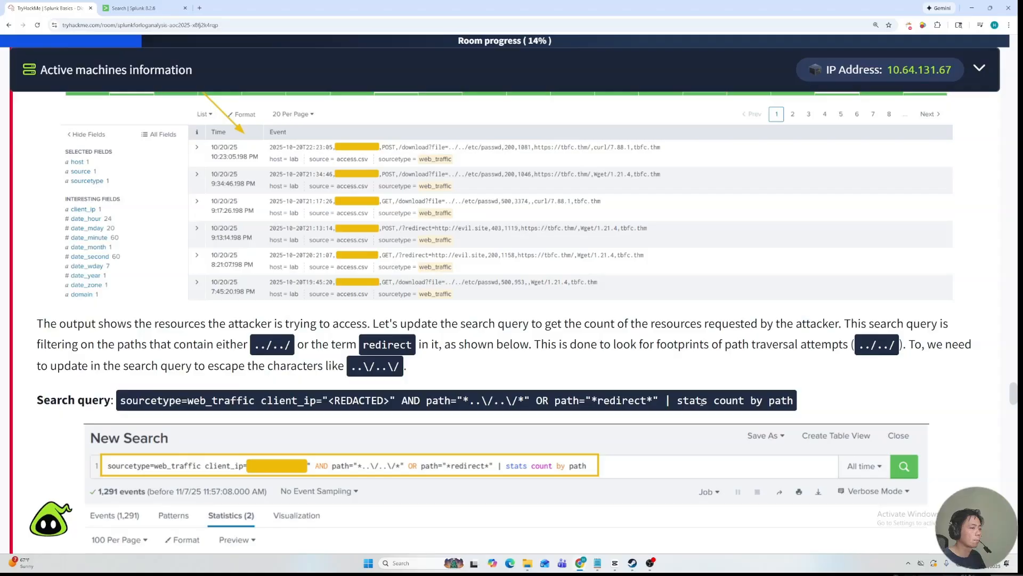
pyautogui.scroll(-4, 213, 387)
pyautogui.hotkey('ctrl', 'Tab')
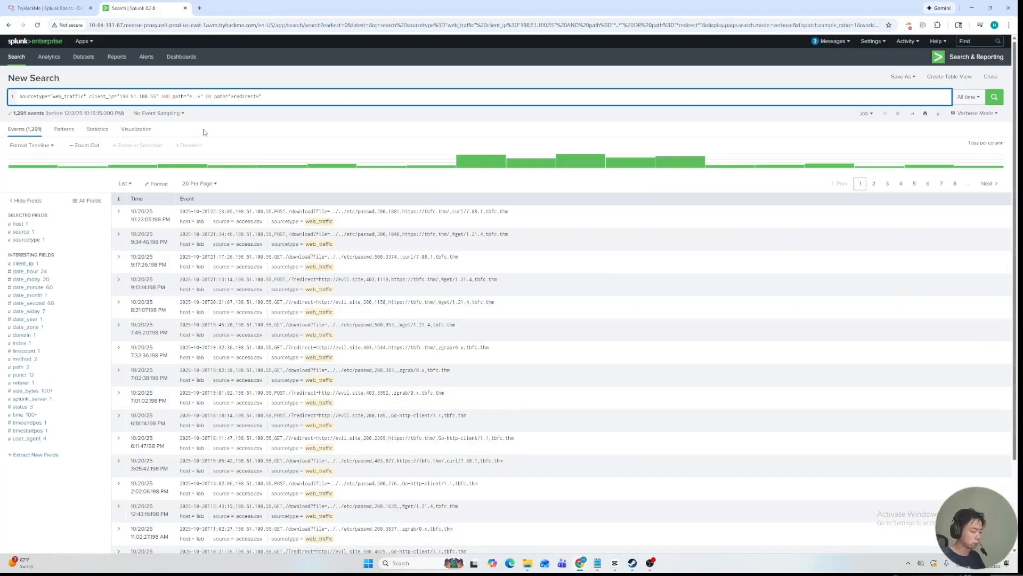
pyautogui.write('/')
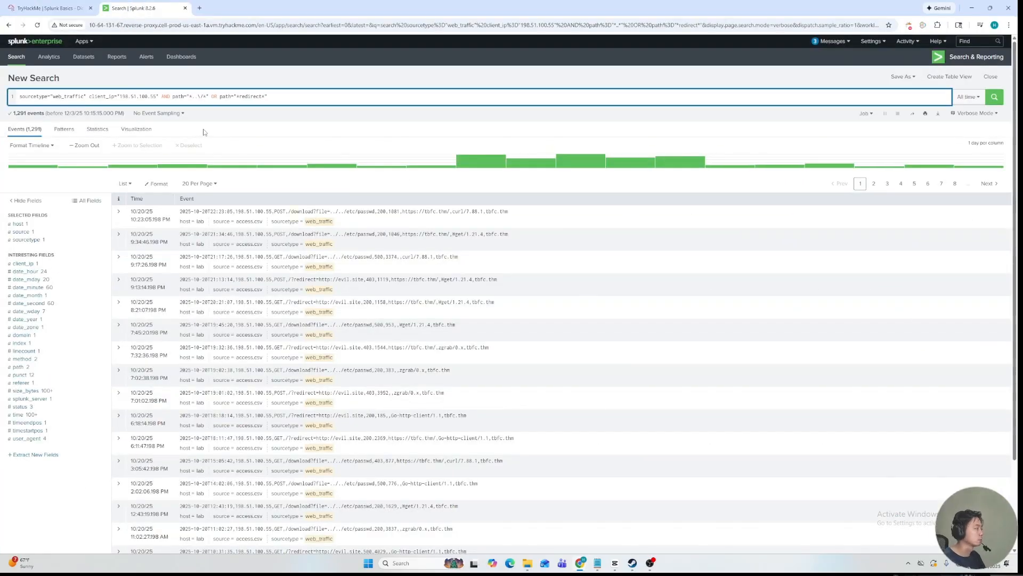
pyautogui.write('..\\/')
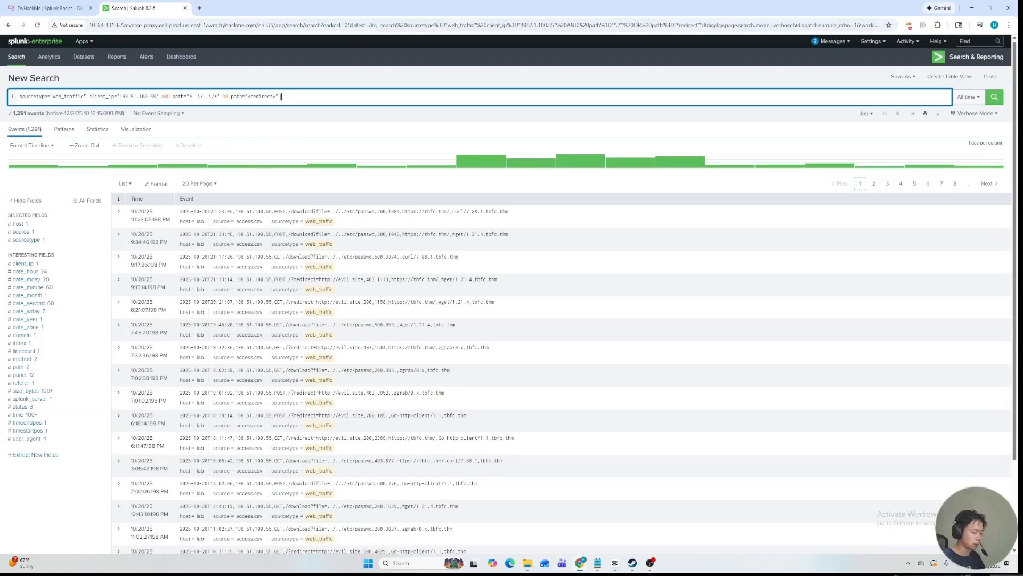
# Add a second query line "| stats count by path" and run the search.
pyautogui.hotkey('shift', 'Return')
pyautogui.write('| stats by')
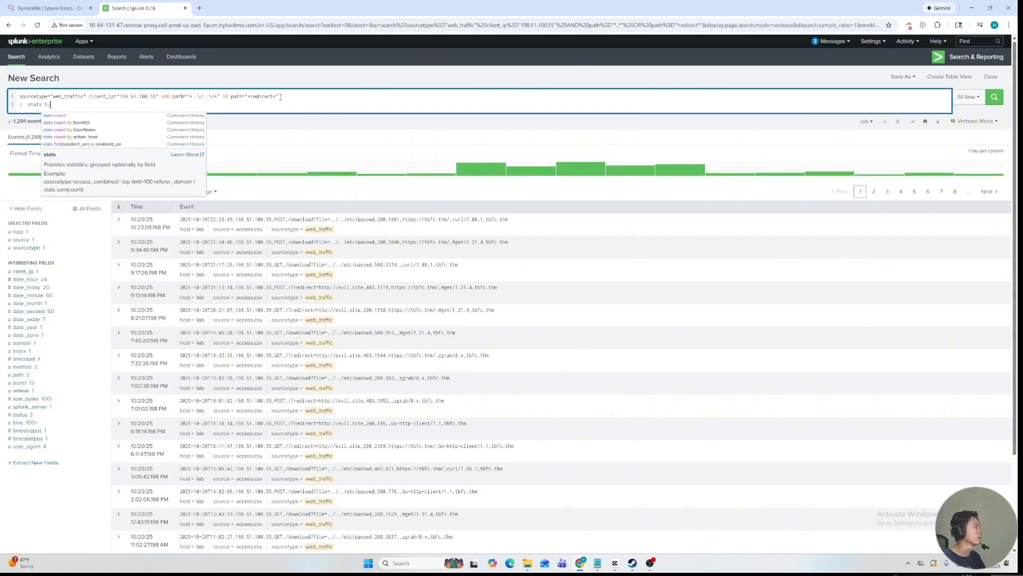
pyautogui.write(' path')
pyautogui.click(77, 7)
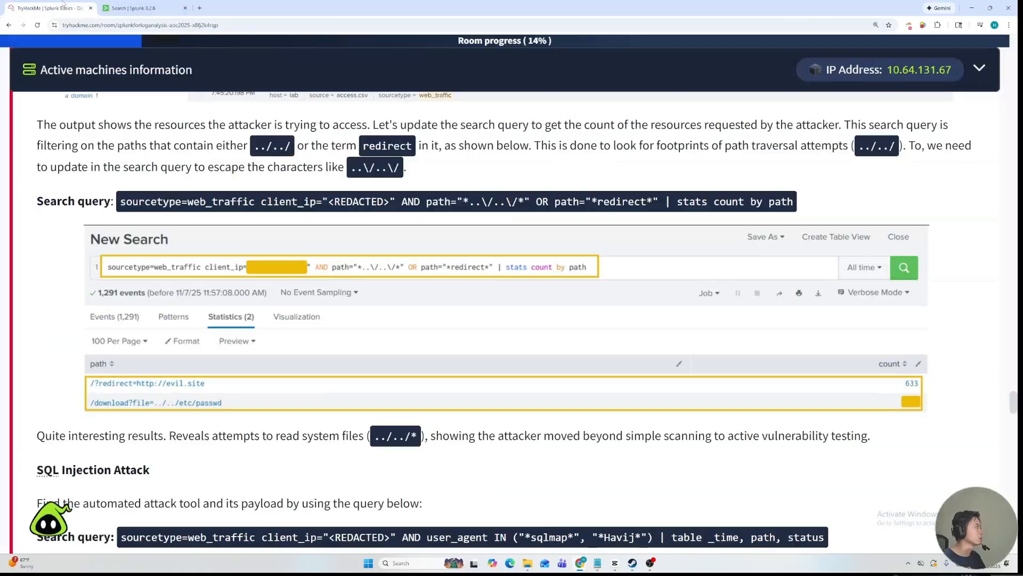
pyautogui.click(150, 4)
pyautogui.click(46, 104)
pyautogui.write('count by count')
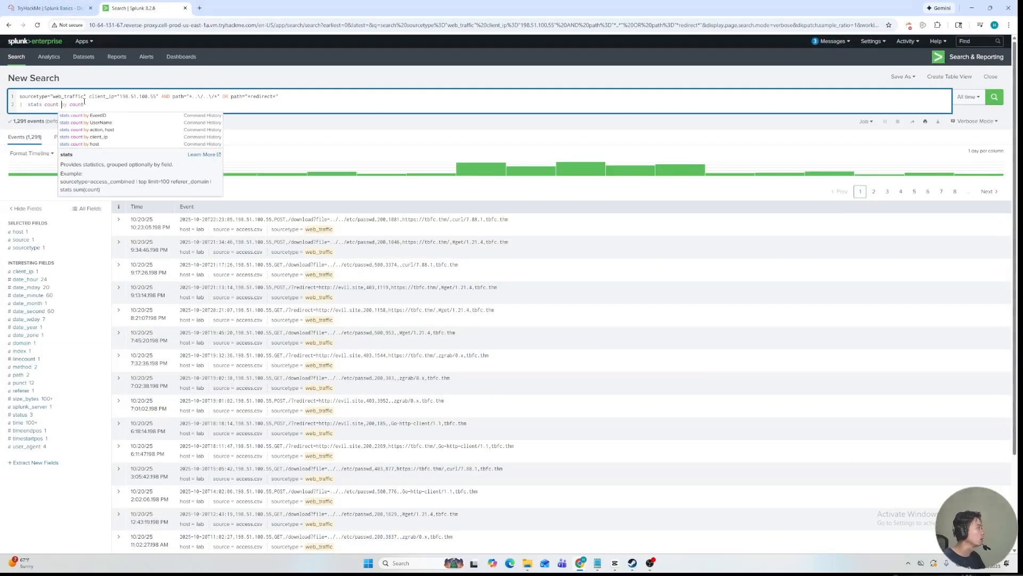
pyautogui.doubleClick(75, 105)
pyautogui.write('path')
pyautogui.press('Return')
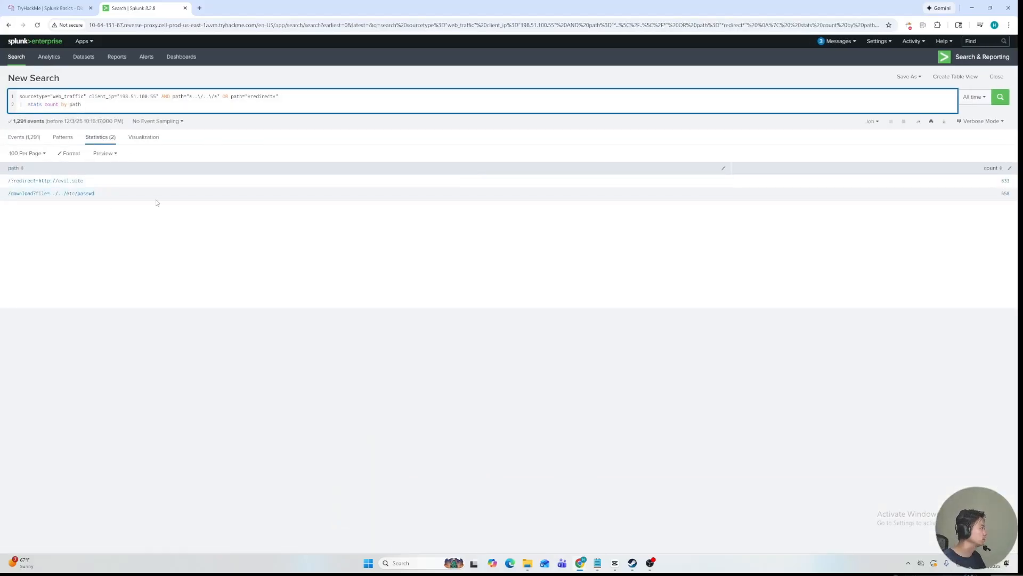
# Compare the Splunk path counts with the TryHackMe room's example, and read its SQL Injection Attack section and query.
pyautogui.click(55, 7)
pyautogui.scroll(-3, 221, 288)
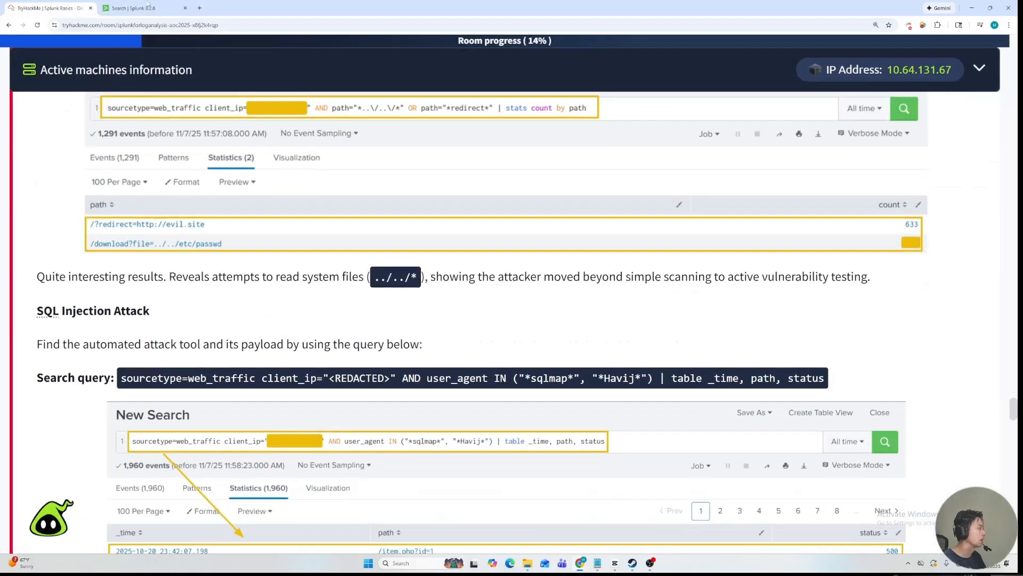
pyautogui.click(48, 8)
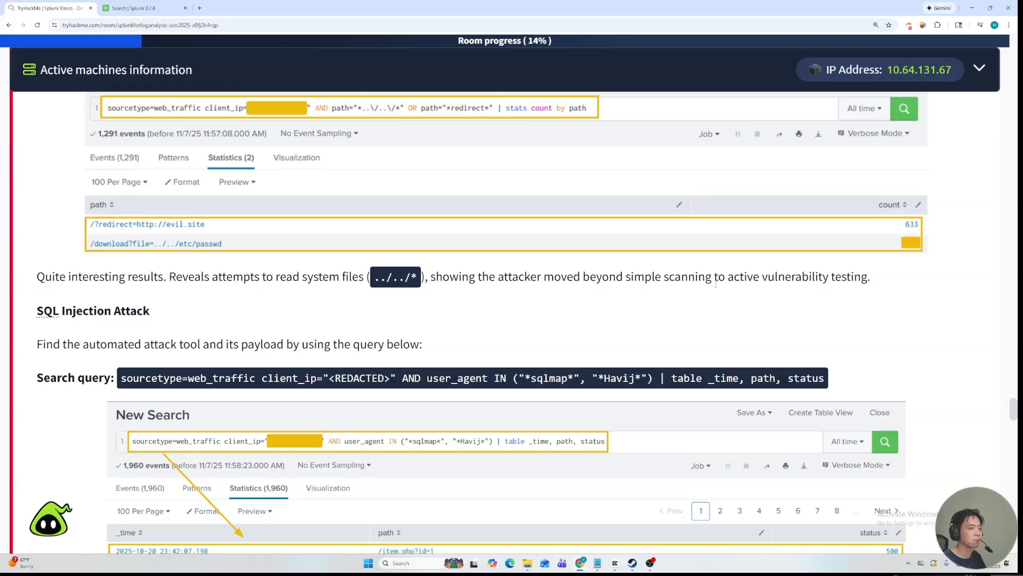
pyautogui.click(136, 8)
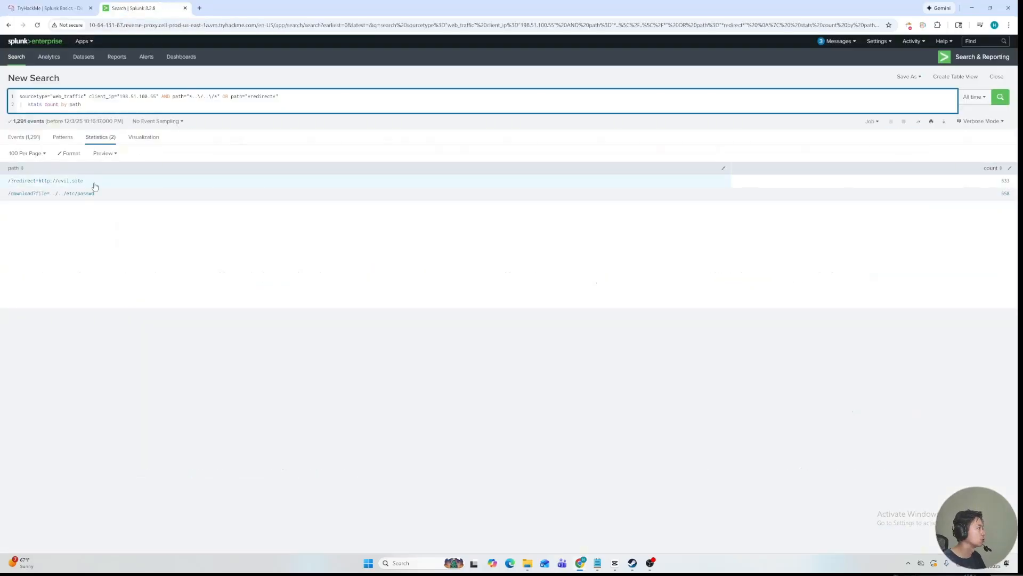
pyautogui.click(60, 4)
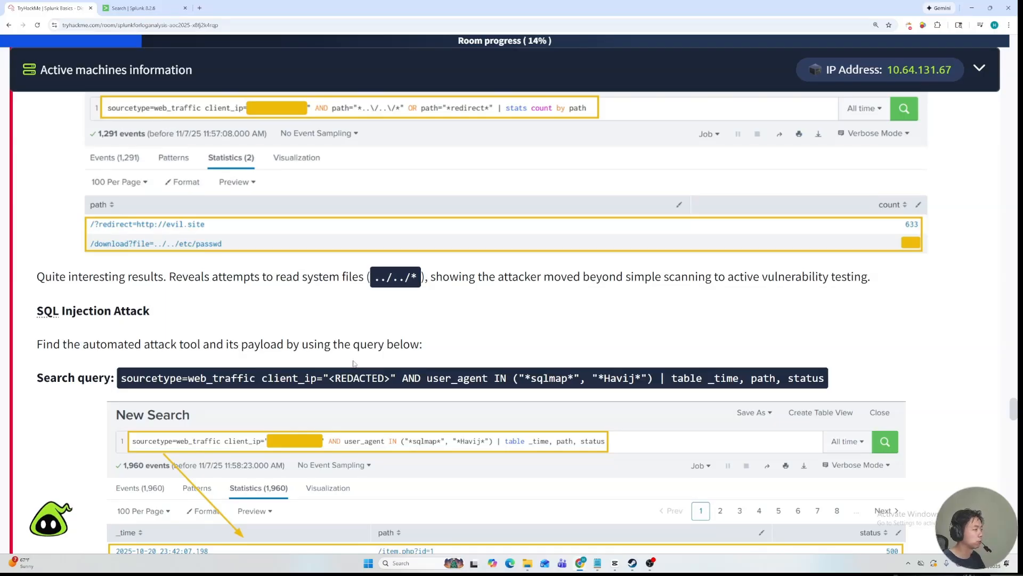
pyautogui.scroll(-2, 343, 353)
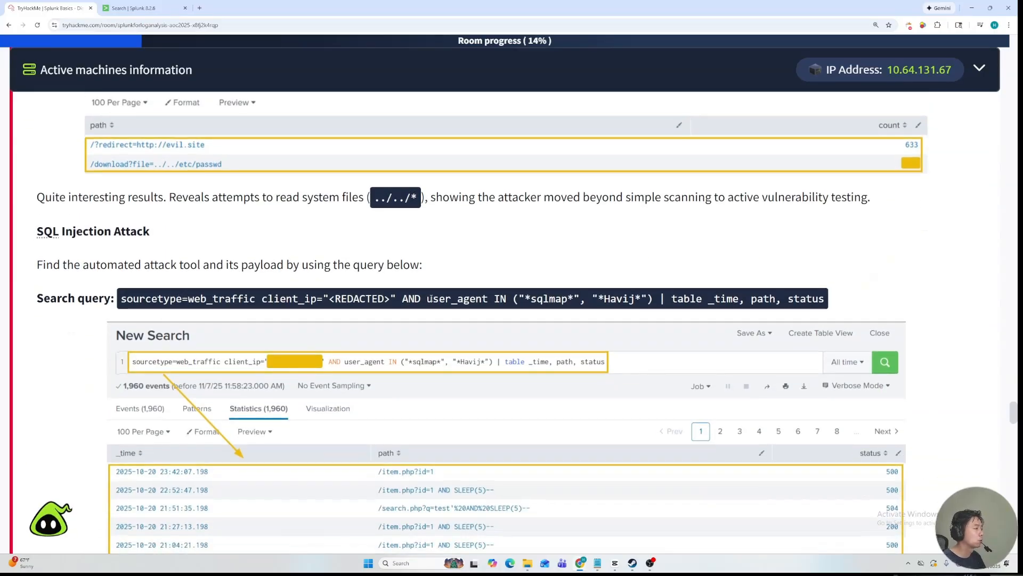
pyautogui.moveTo(431, 299); pyautogui.dragTo(372, 303)
pyautogui.click(368, 303)
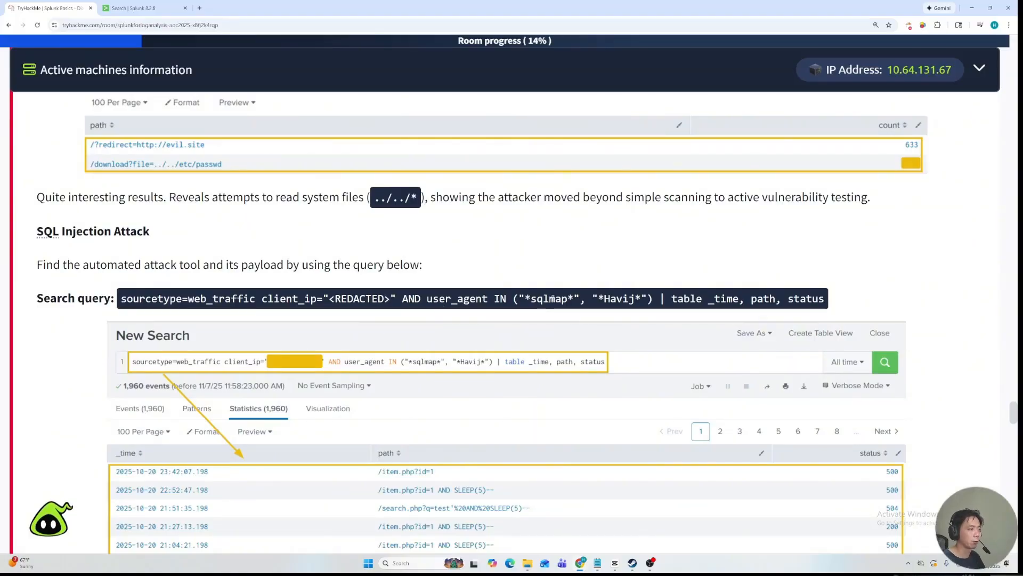
# Replace the Splunk query's path filters and stats line with the room's user_agent IN ("*sqlmap*", "*Havij*") filter and run it.
pyautogui.moveTo(427, 299); pyautogui.dragTo(654, 299)
pyautogui.hotkey('ctrl', 'c')
pyautogui.click(135, 8)
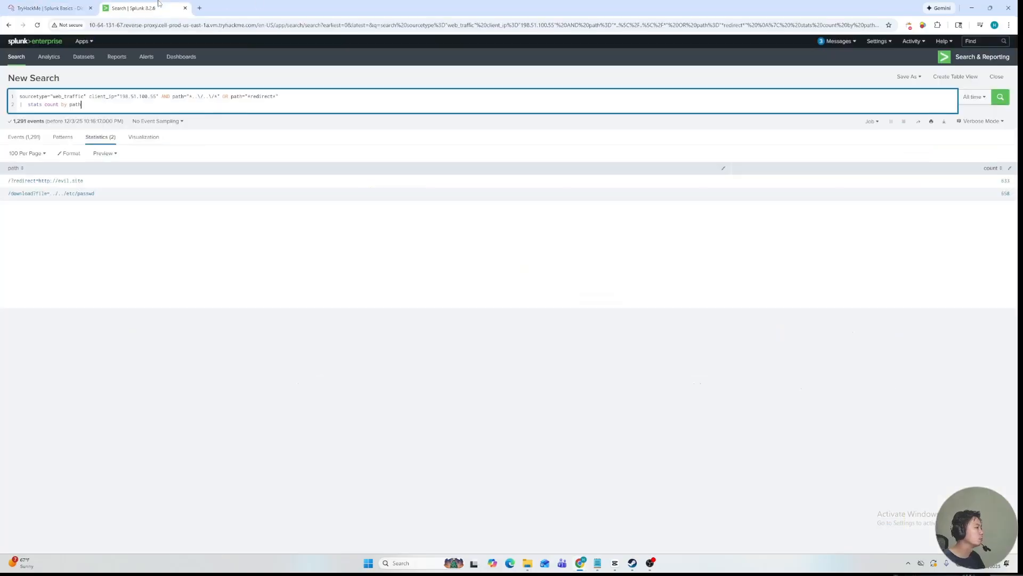
pyautogui.moveTo(173, 98); pyautogui.dragTo(425, 104)
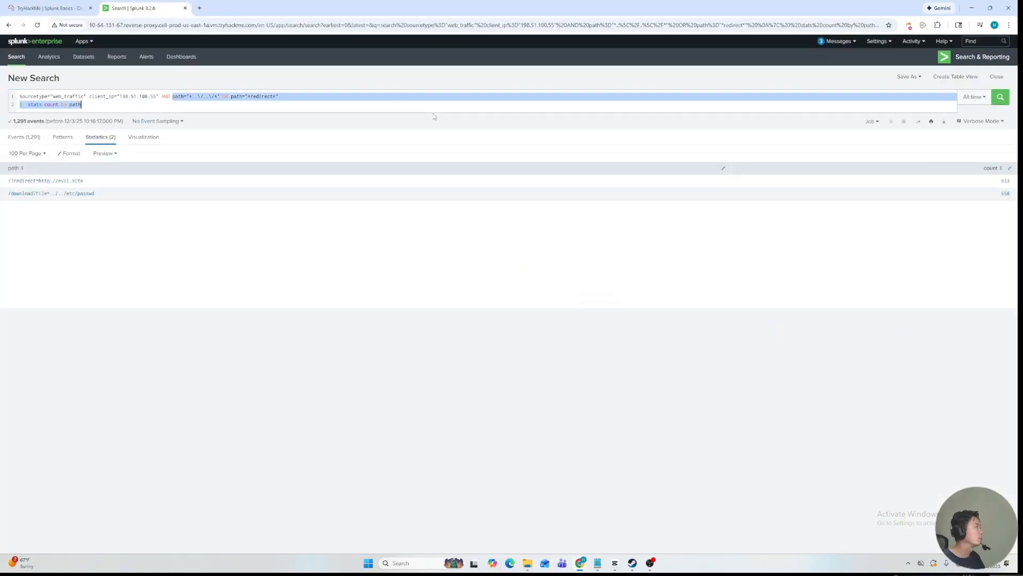
pyautogui.hotkey('ctrl', 'v')
pyautogui.press('Return')
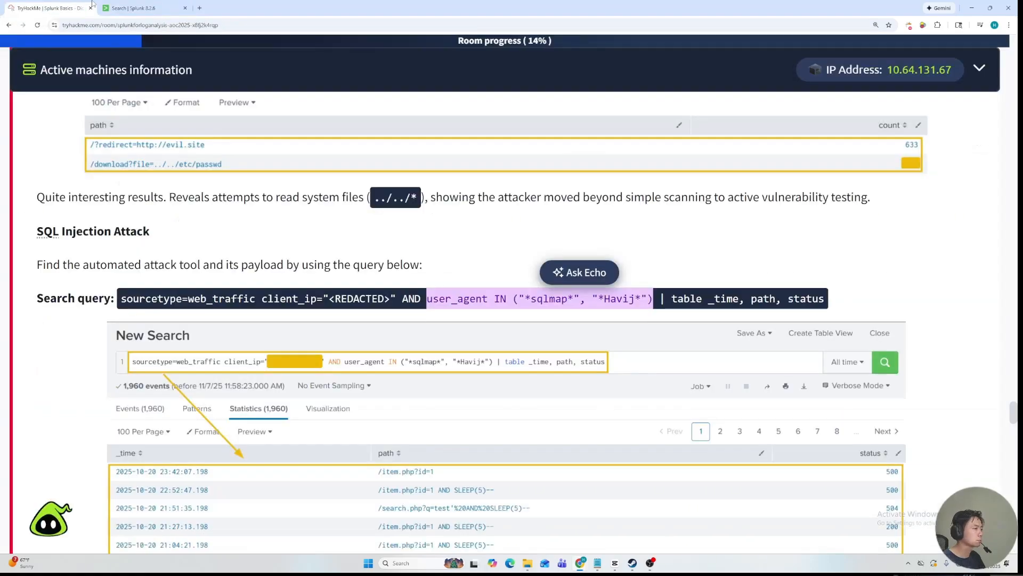
# Add a second line "| table_time, path, status" to the Splunk query, as in the room's example, and run the search.
pyautogui.click(69, 6)
pyautogui.moveTo(673, 296); pyautogui.dragTo(745, 298)
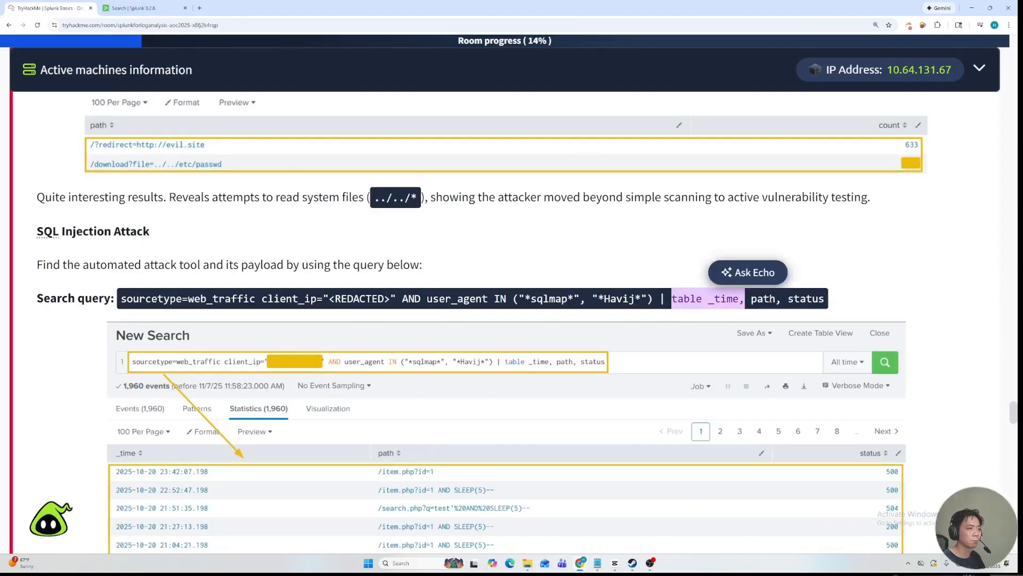
pyautogui.click(186, 3)
pyautogui.click(365, 99)
pyautogui.hotkey('shift', 'Return')
pyautogui.write('|  tabel')
pyautogui.write('le_')
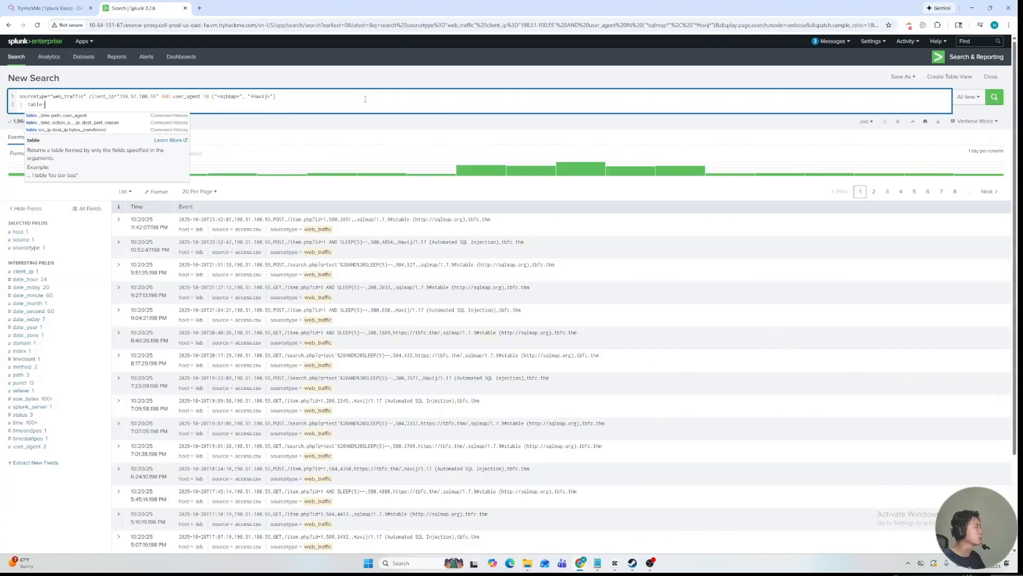
pyautogui.write('time, pat')
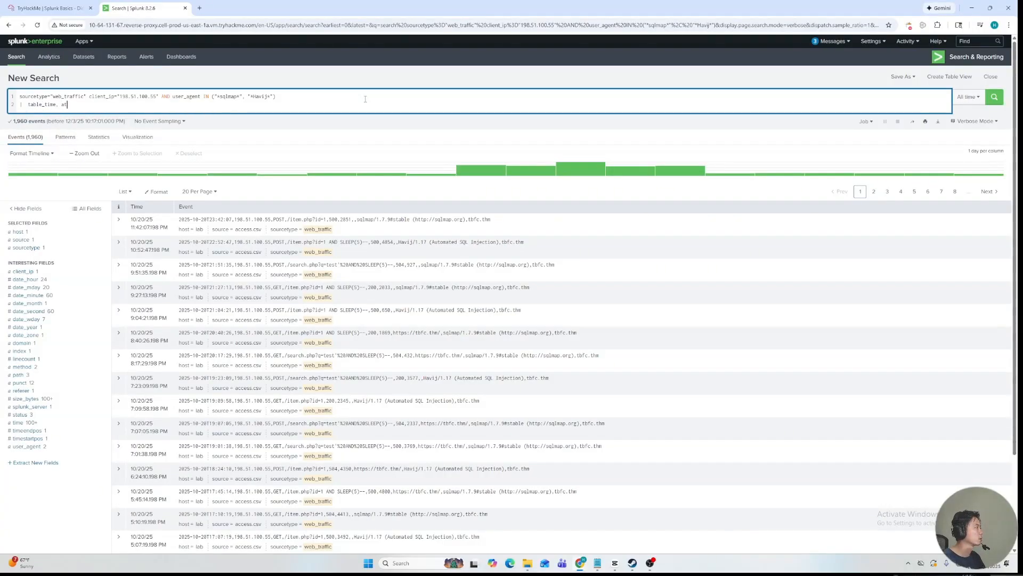
pyautogui.write('h, status')
pyautogui.press('Return')
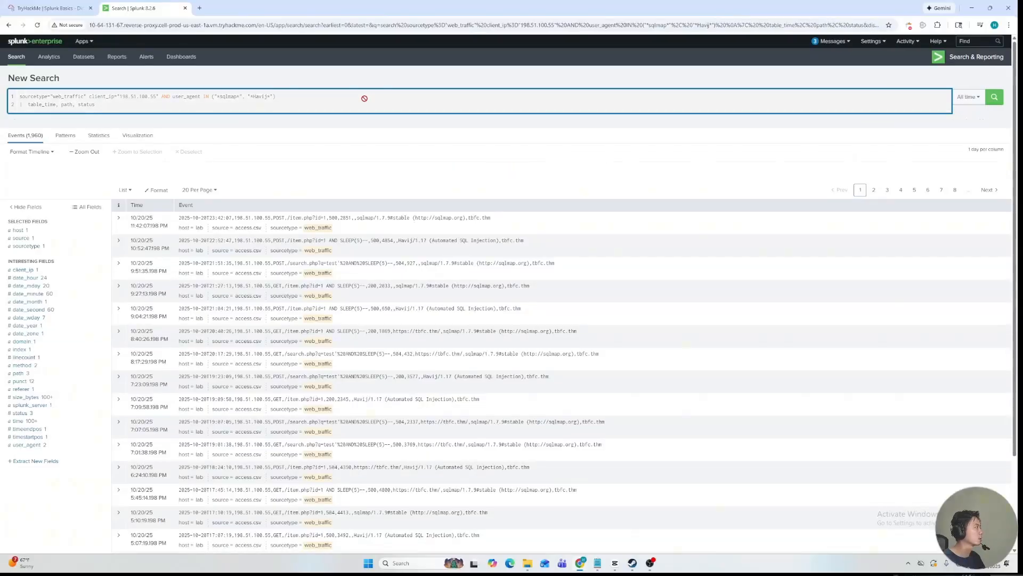
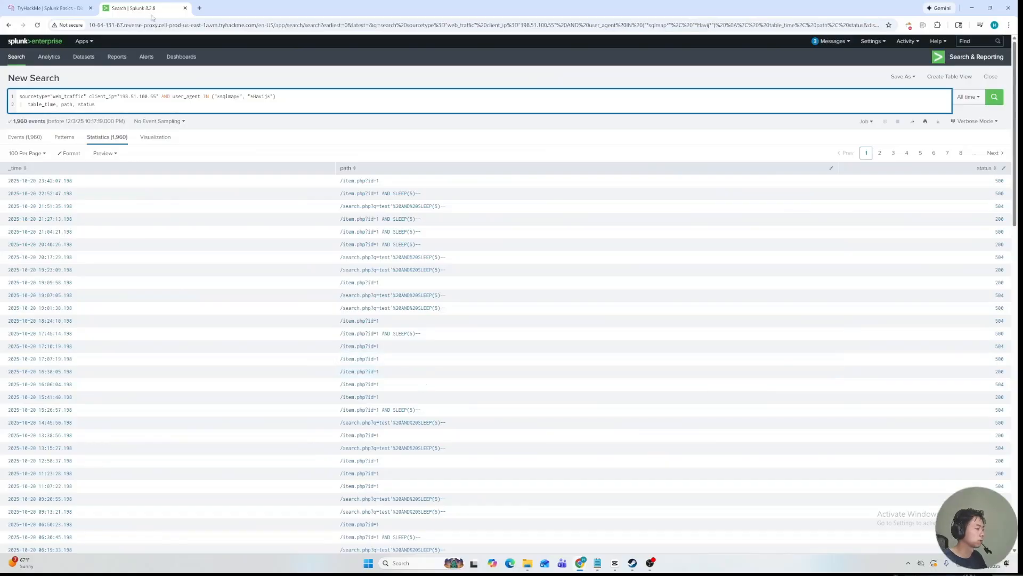
# Read the room's SQL injection conclusion, check the 504 status entries in Splunk's results, and review the Exfiltration Attempts section.
pyautogui.click(49, 8)
pyautogui.scroll(-5, 140, 329)
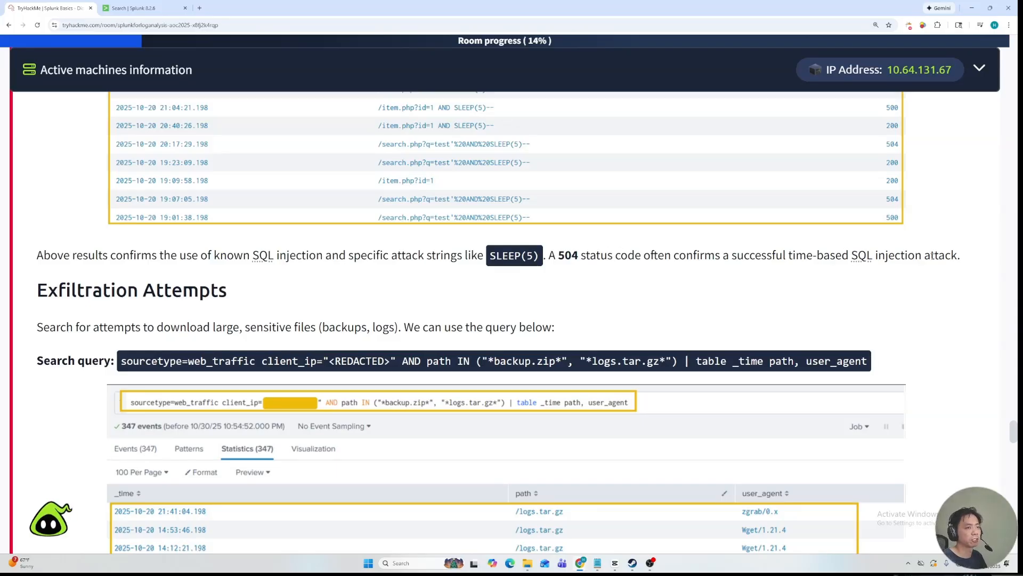
pyautogui.click(122, 7)
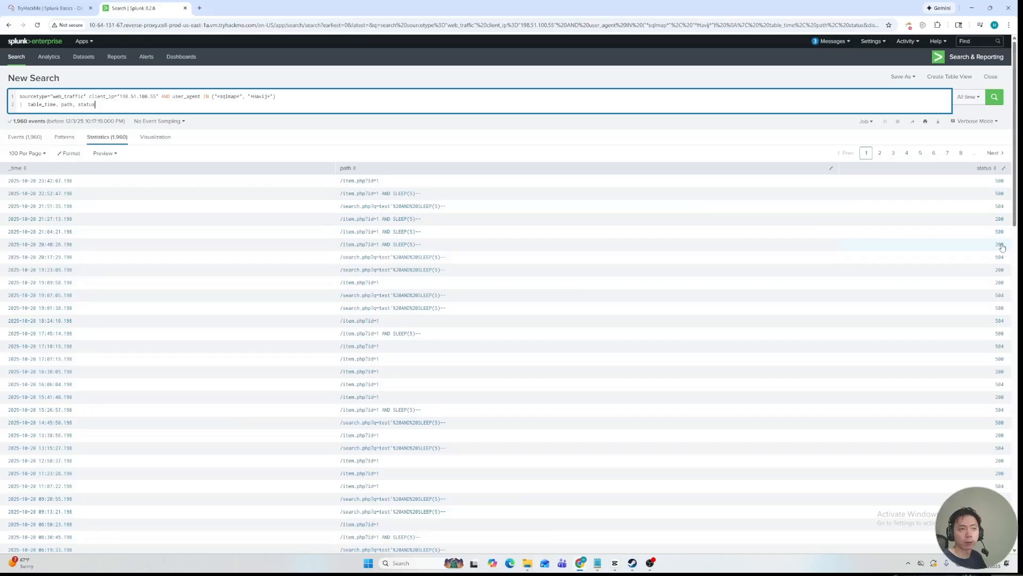
pyautogui.click(969, 212)
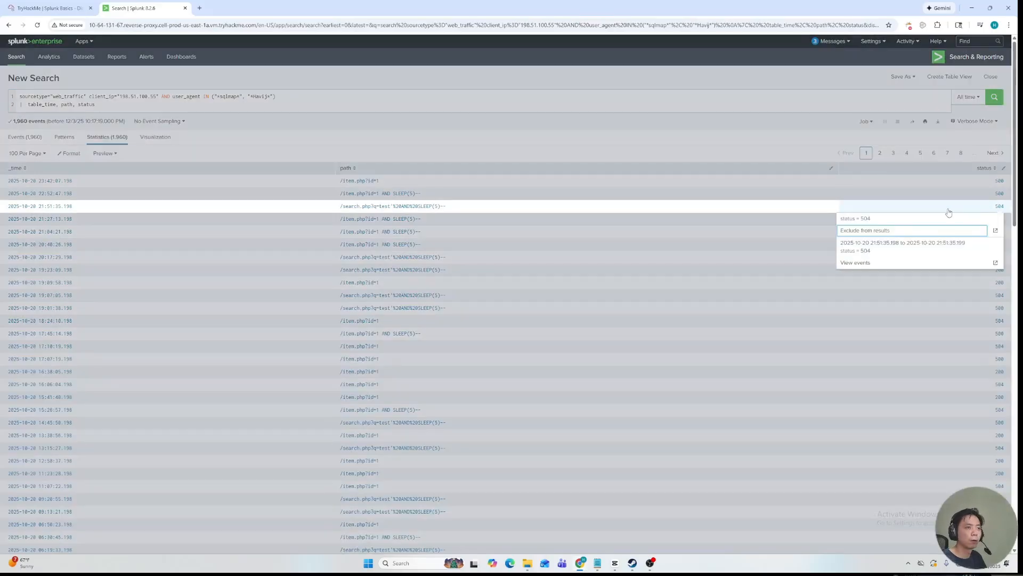
pyautogui.click(729, 364)
pyautogui.click(48, 8)
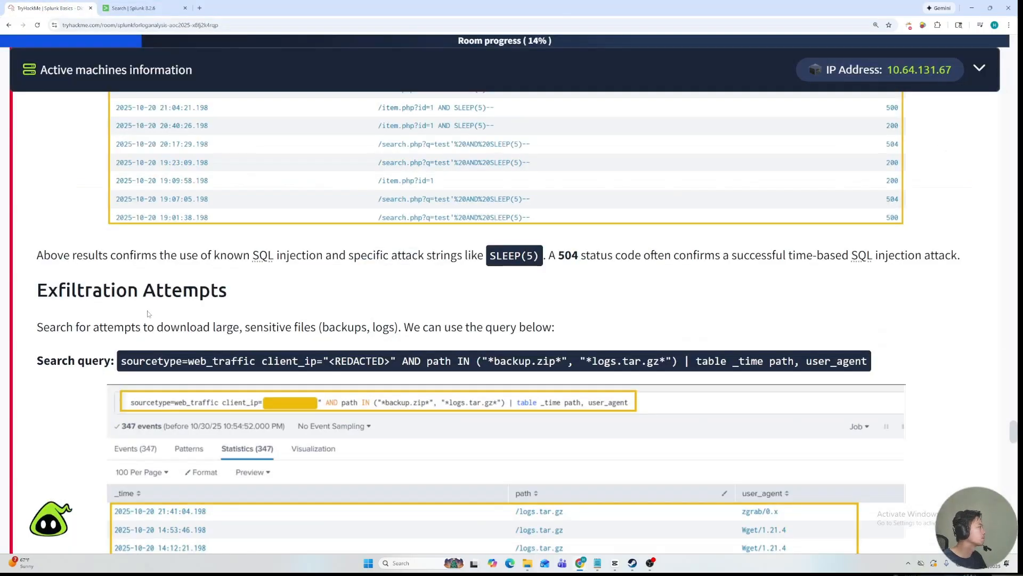
pyautogui.scroll(-1, 148, 314)
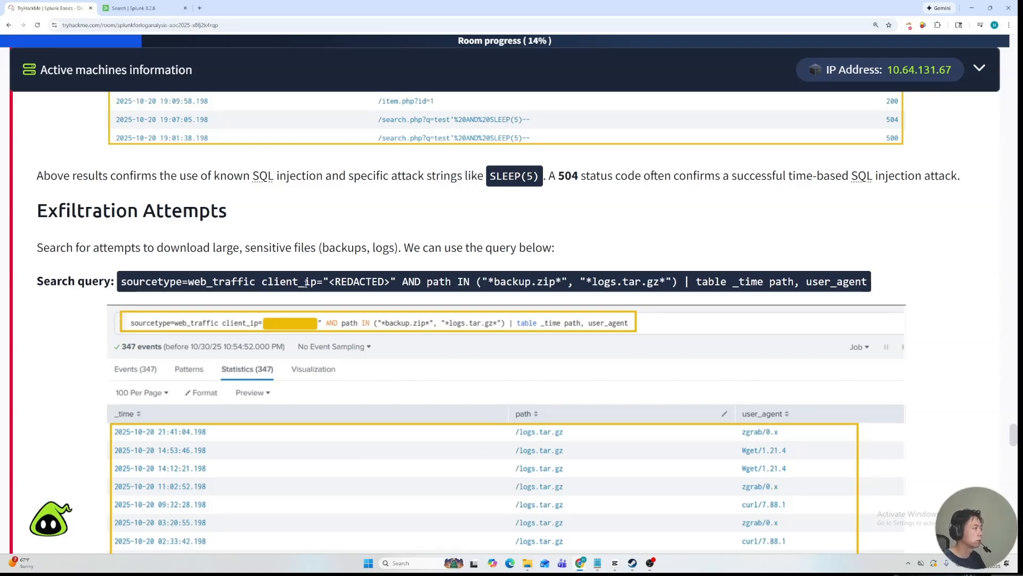
# Replace the Splunk query's "*sqlmap*", "*Havij*" values with the room's "*backup.zip*", "*logs.tar.gz*" and run the search.
pyautogui.moveTo(397, 279); pyautogui.dragTo(335, 282)
pyautogui.click(421, 281)
pyautogui.moveTo(482, 281); pyautogui.dragTo(506, 281)
pyautogui.click(512, 281)
pyautogui.moveTo(673, 282); pyautogui.dragTo(483, 274)
pyautogui.hotkey('ctrl', 'c')
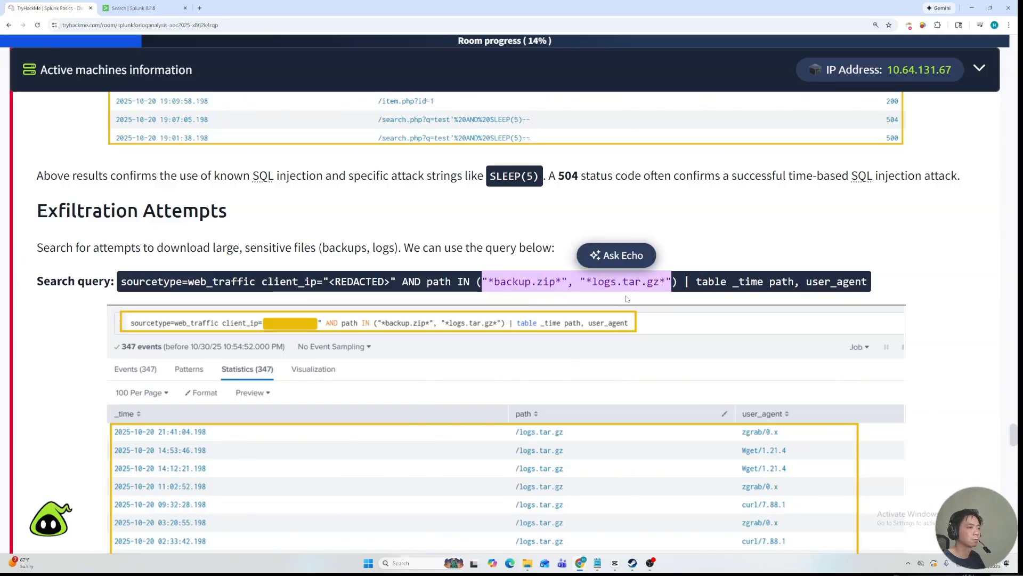
pyautogui.click(144, 8)
pyautogui.click(216, 96)
pyautogui.keyDown('shift'); pyautogui.click(274, 97); pyautogui.keyUp('shift')
pyautogui.hotkey('ctrl', 'v')
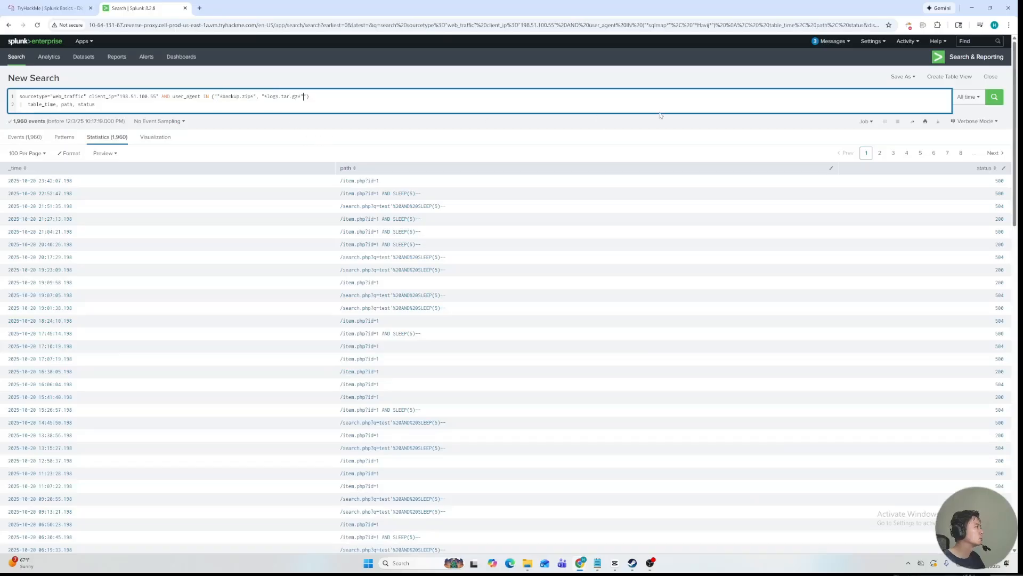
pyautogui.press('Return')
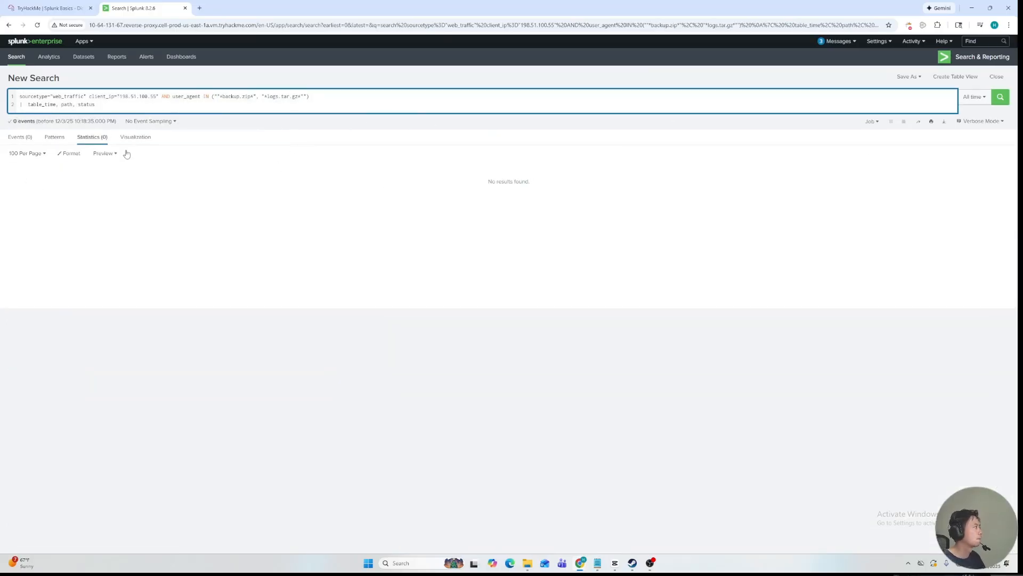
# Change the filter field in the query from user_agent to path and rerun the search.
pyautogui.doubleClick(188, 96)
pyautogui.write('path')
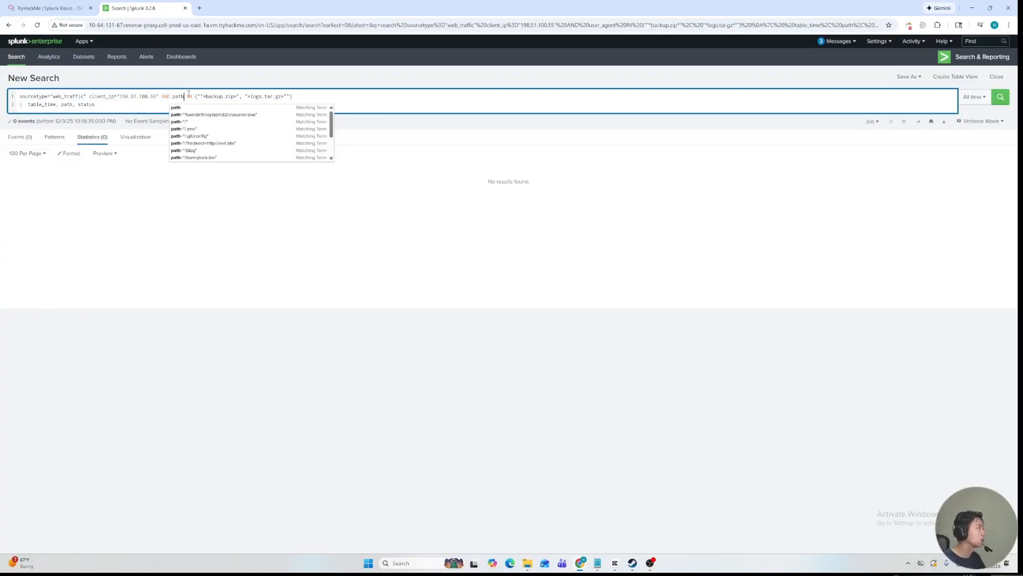
pyautogui.press('Return')
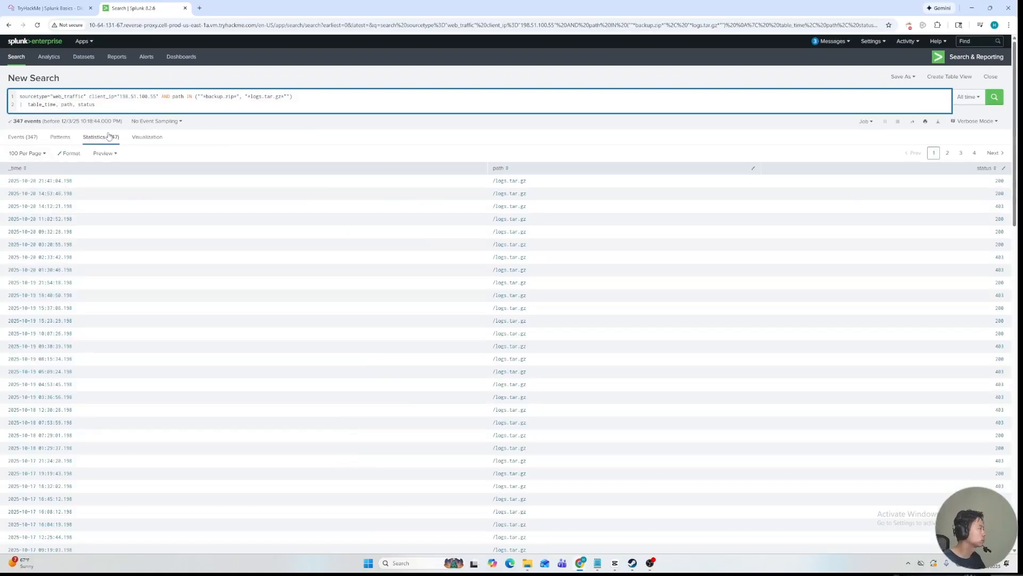
# Compare the Splunk results with the room's exfiltration example, revisit its SQL injection example, and read the Ransomware Staging & RCE section.
pyautogui.click(45, 4)
pyautogui.scroll(-4, 276, 353)
pyautogui.scroll(-2, 276, 353)
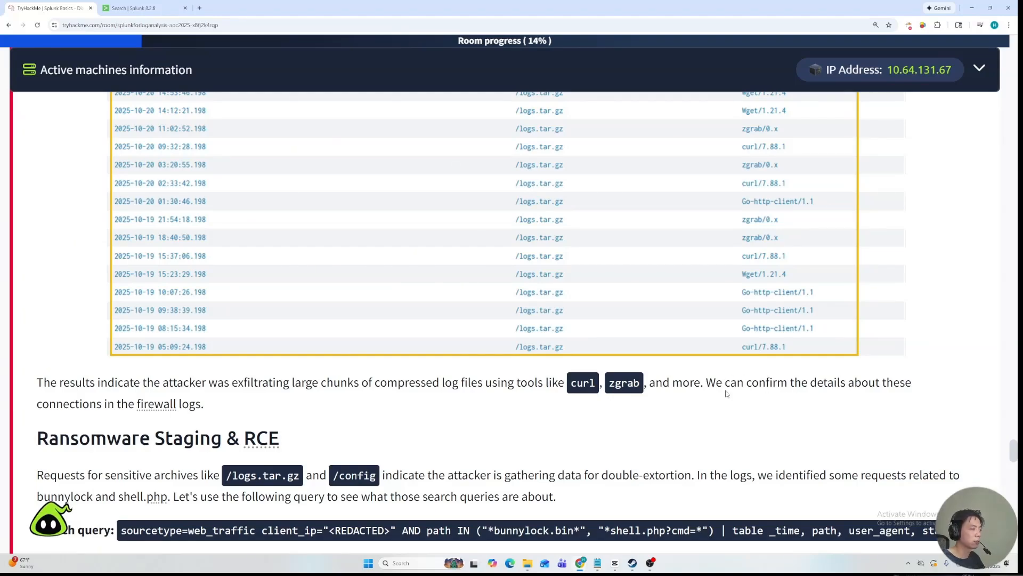
pyautogui.scroll(-2, 180, 361)
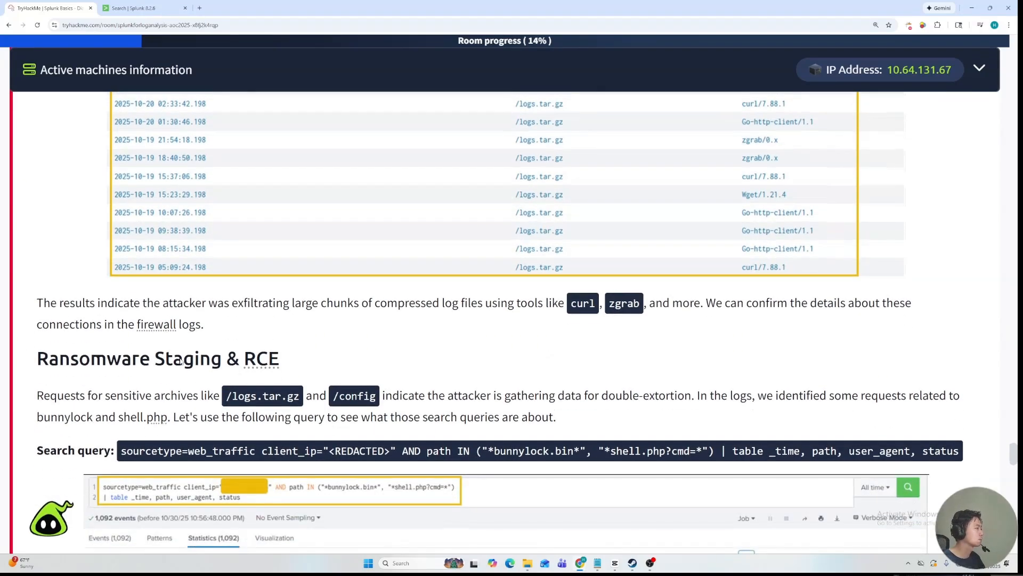
pyautogui.click(140, 8)
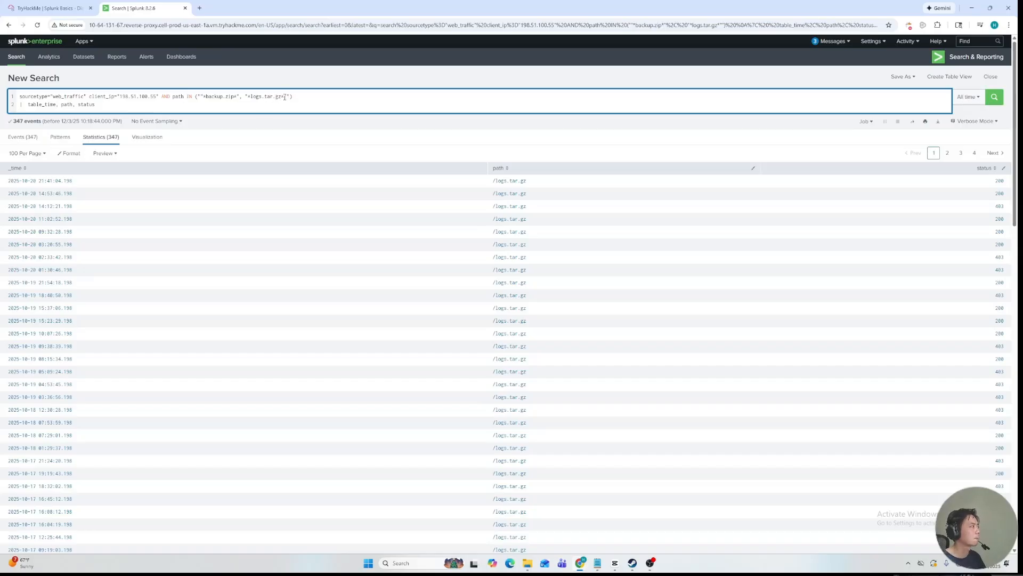
pyautogui.click(49, 8)
pyautogui.scroll(10, 327, 214)
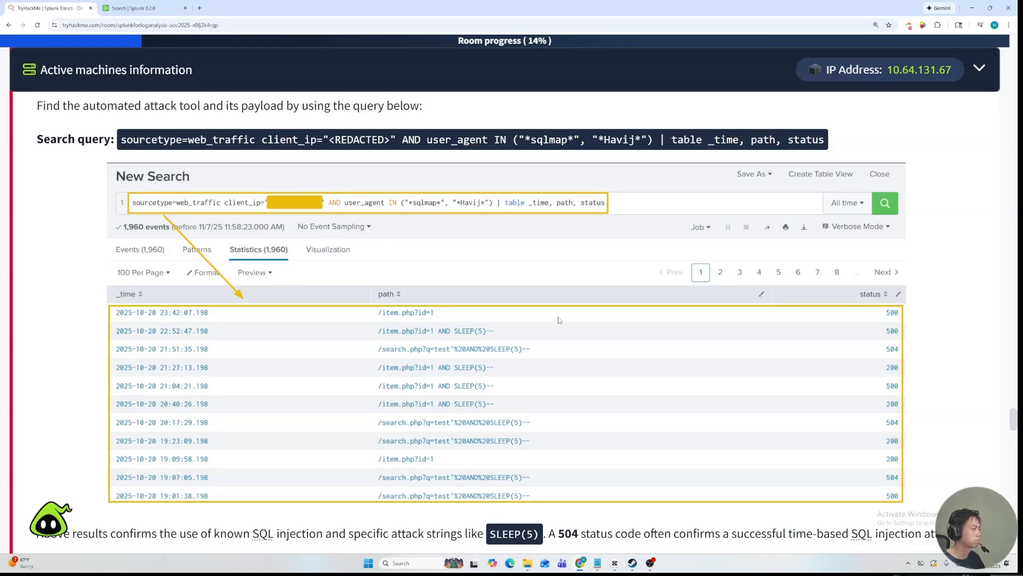
pyautogui.scroll(-1, 423, 325)
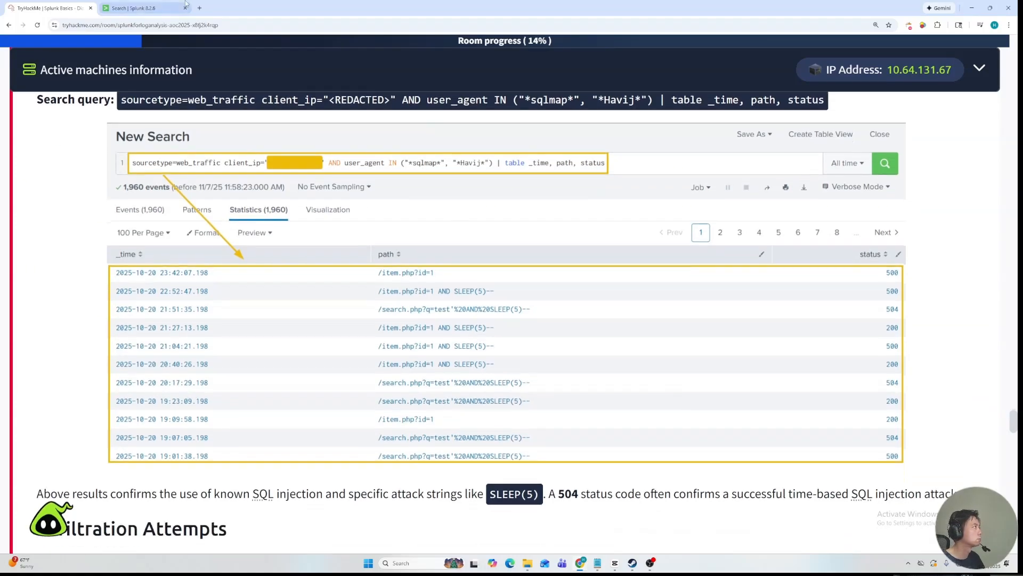
pyautogui.click(138, 8)
pyautogui.scroll(-1, 68, 131)
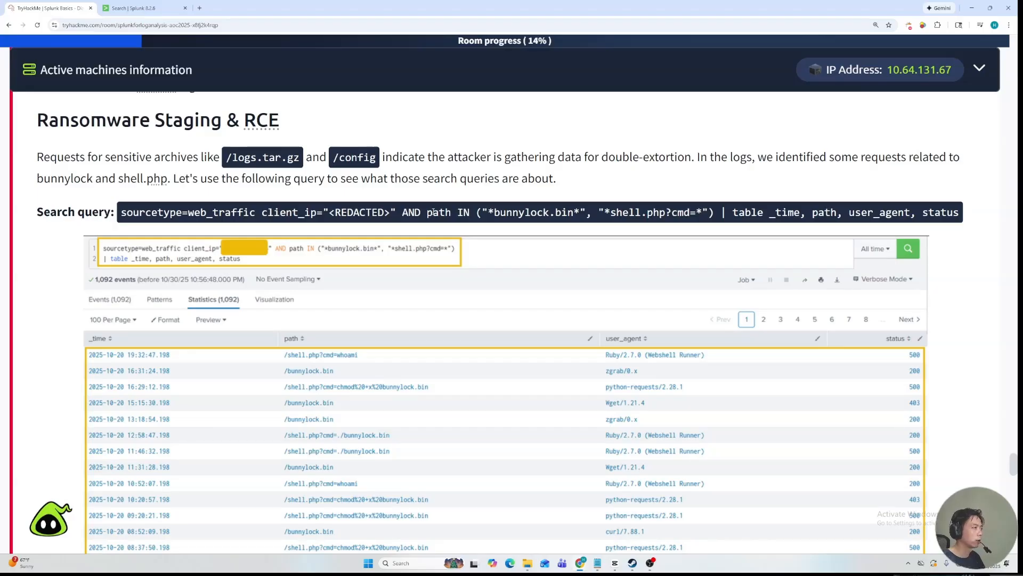
# Replace the path values in the Splunk query with the room's "*bunnylock.bin*", "*shell.php?cmd=*".
pyautogui.moveTo(487, 210)
pyautogui.mouseDown()
pyautogui.moveTo(704, 212)
pyautogui.moveTo(488, 212)
pyautogui.mouseUp()
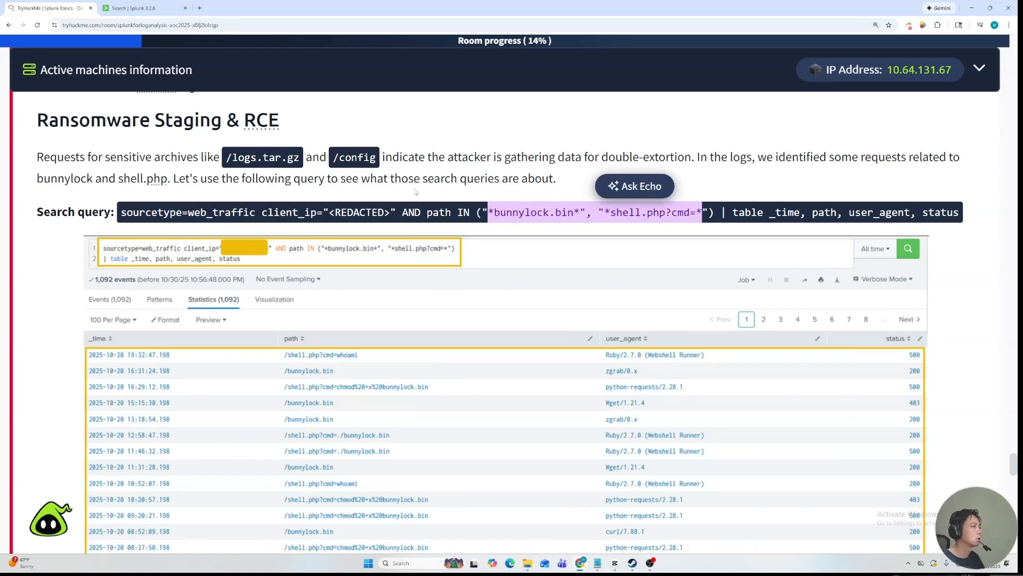
pyautogui.click(134, 8)
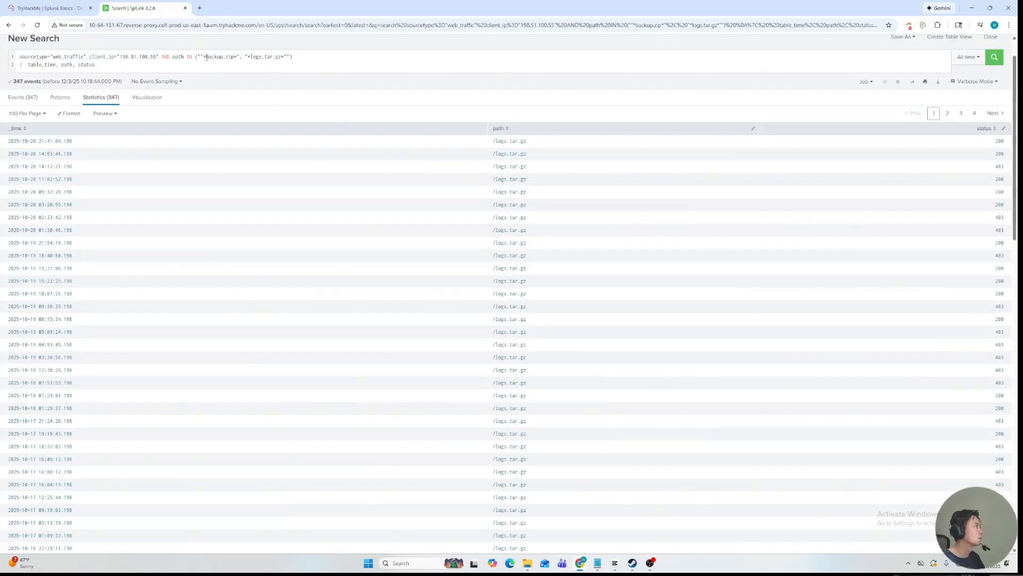
pyautogui.moveTo(199, 55); pyautogui.dragTo(287, 56)
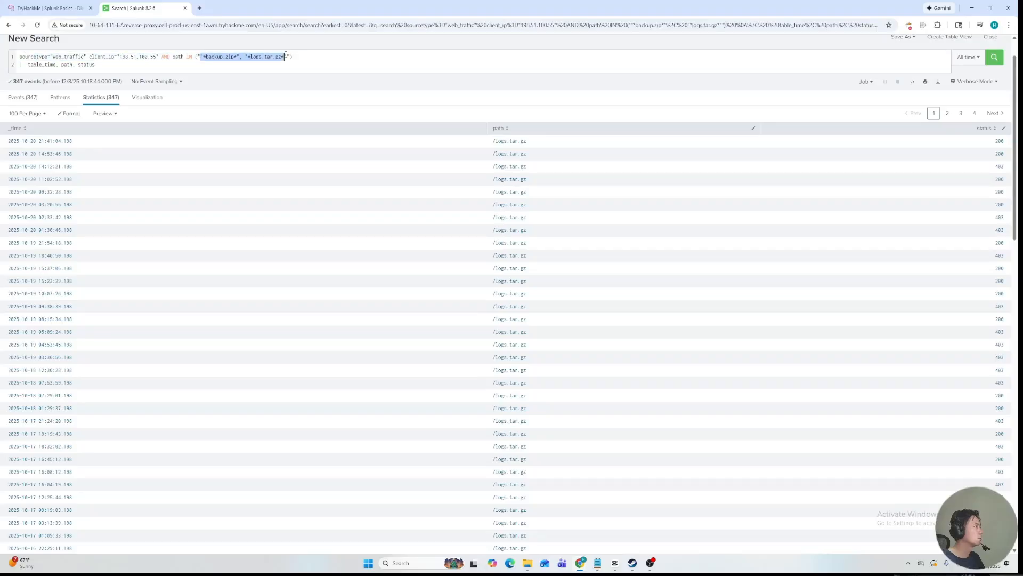
pyautogui.press('BackSpace')
pyautogui.write('"*bunnylock.bin*", "*shell.php?cmd=*"')
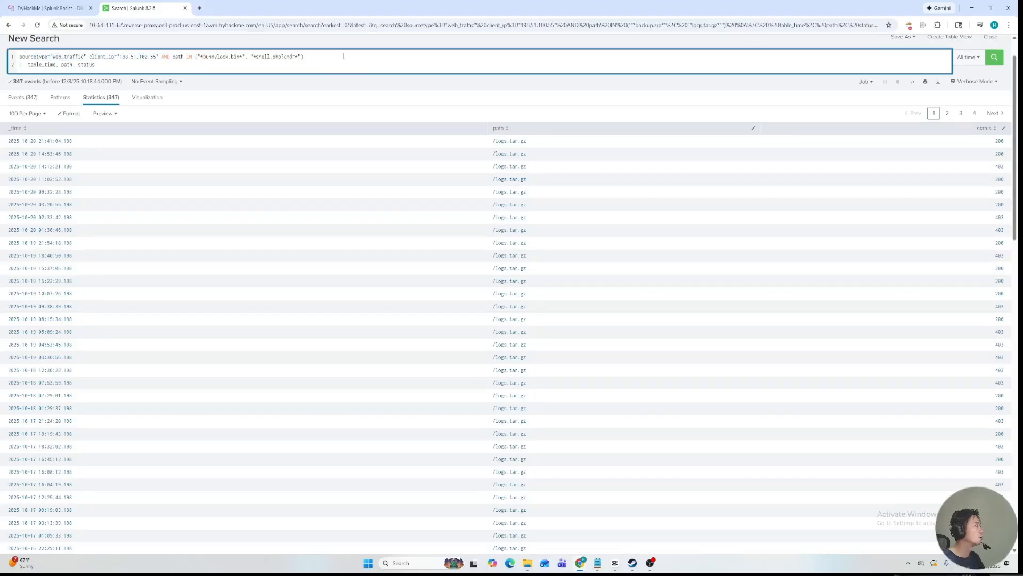
# Following the room's query, add user_agent between path and status in the Splunk query's table line and run the search.
pyautogui.click(48, 8)
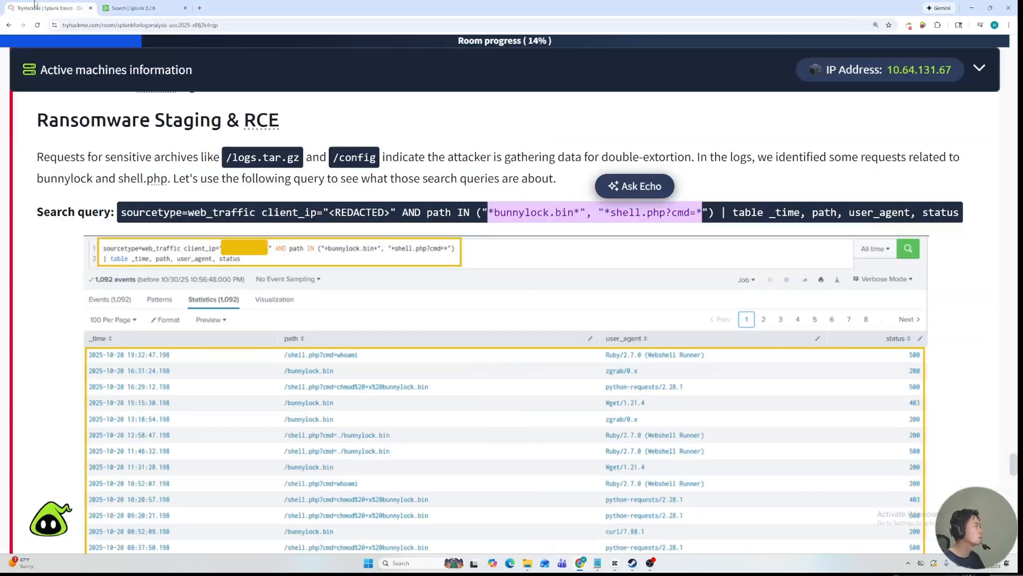
pyautogui.moveTo(740, 213); pyautogui.dragTo(776, 213)
pyautogui.click(778, 213)
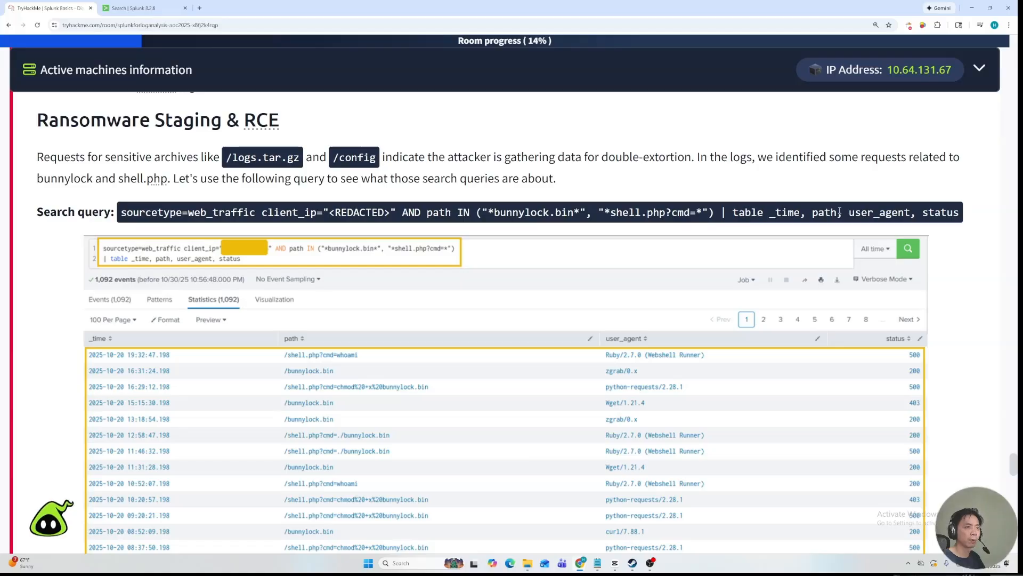
pyautogui.click(134, 8)
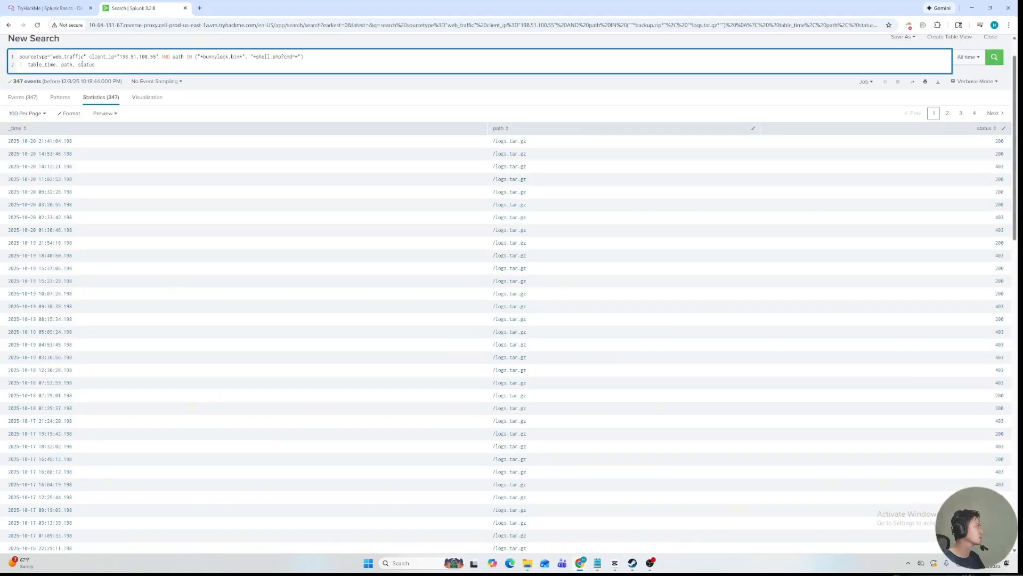
pyautogui.click(71, 70)
pyautogui.write('user_agent,')
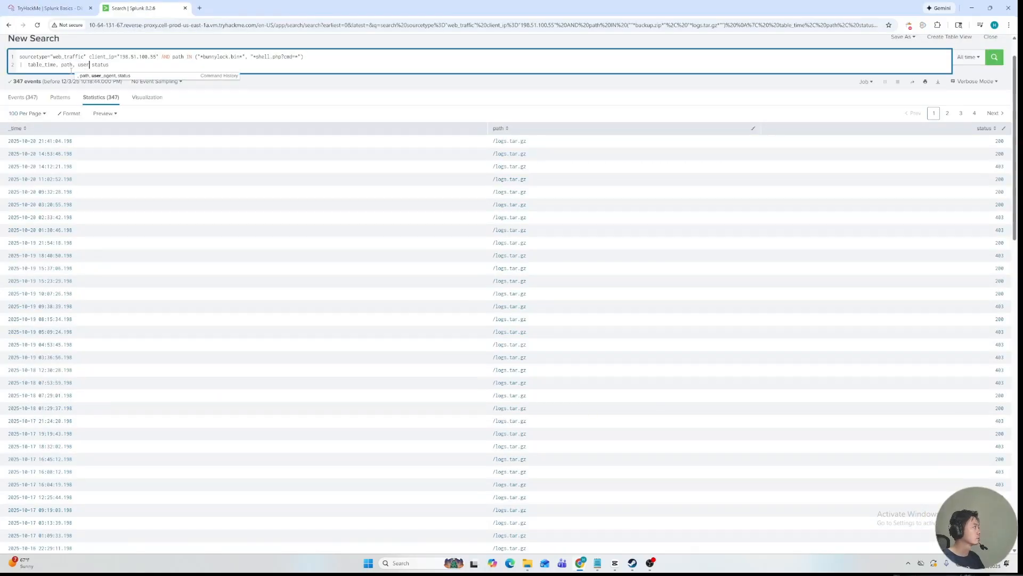
pyautogui.press('Return')
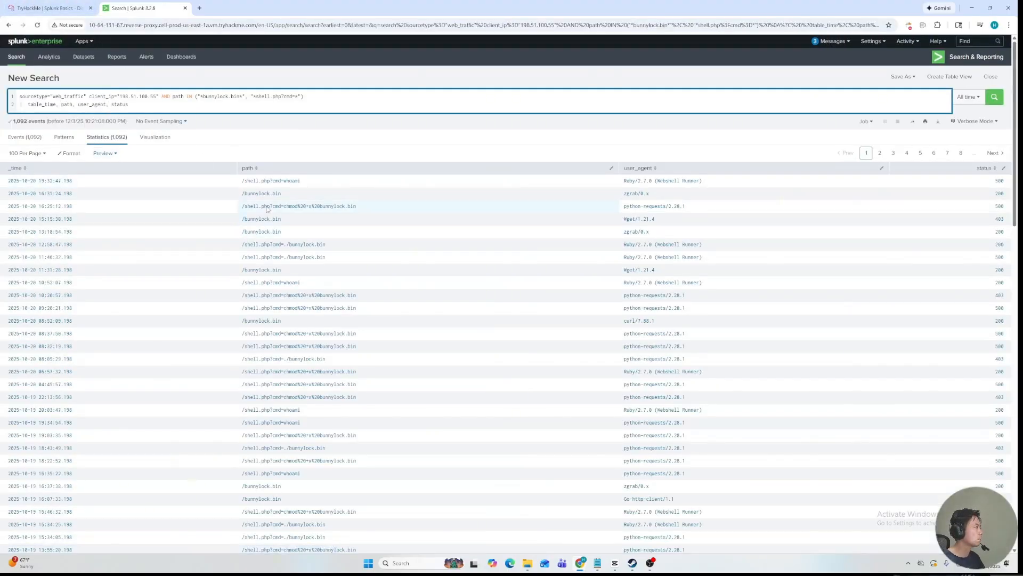
# Read the room's webshell conclusion and Correlate Outbound C2 Communication section, and copy the compromised server IP 10.10.1.5.
pyautogui.click(16, 5)
pyautogui.scroll(-5, 171, 349)
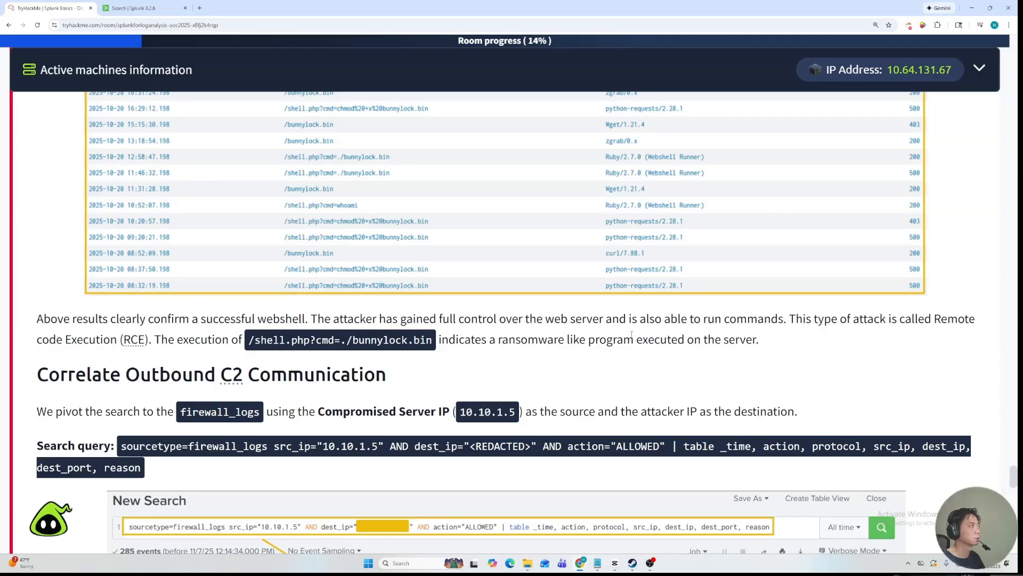
pyautogui.click(133, 8)
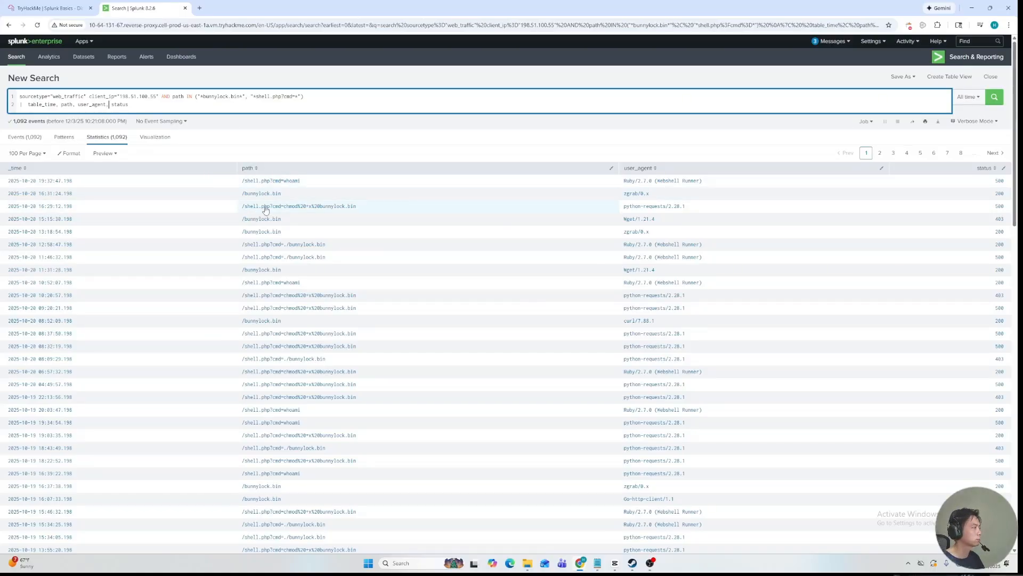
pyautogui.hotkey('ctrl', 'shift', 'Tab')
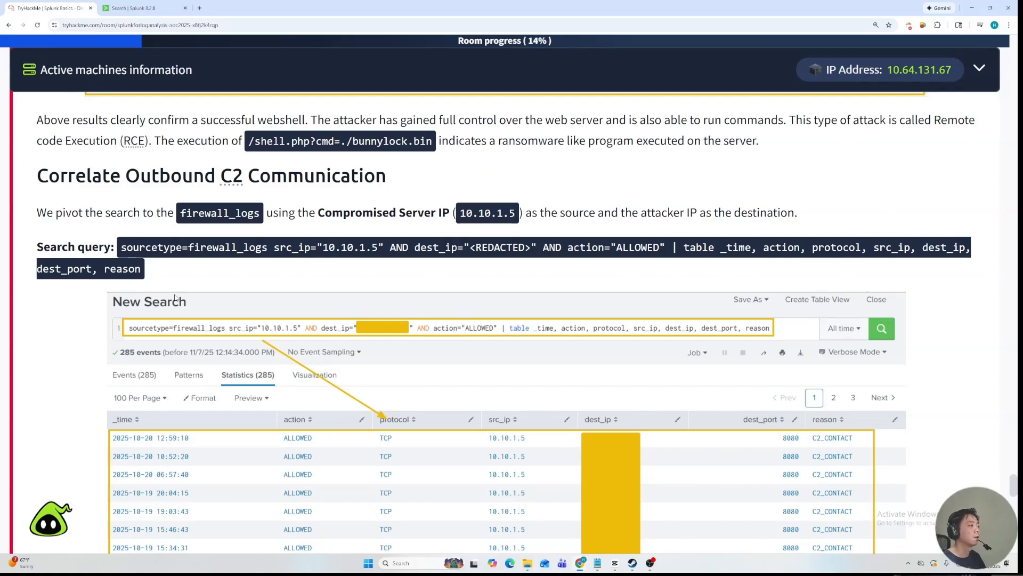
pyautogui.moveTo(459, 213); pyautogui.dragTo(516, 214)
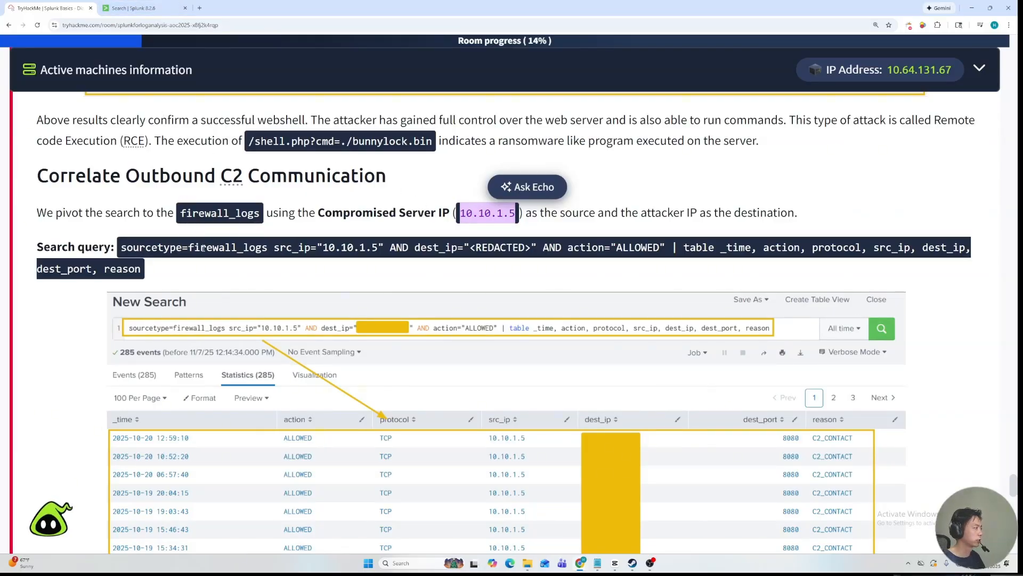
pyautogui.rightClick(473, 212)
pyautogui.click(494, 221)
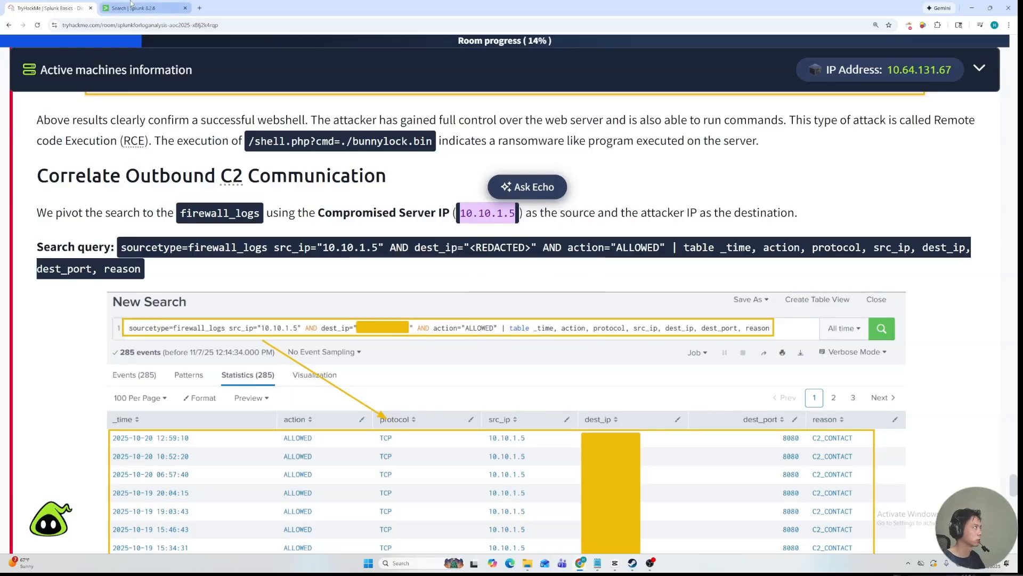
# Change the Splunk query's sourcetype from "web_traffic" to "firewall_logs".
pyautogui.click(138, 8)
pyautogui.doubleClick(69, 95)
pyautogui.write('firewall_logs"')
pyautogui.press('Down')
pyautogui.press('Return')
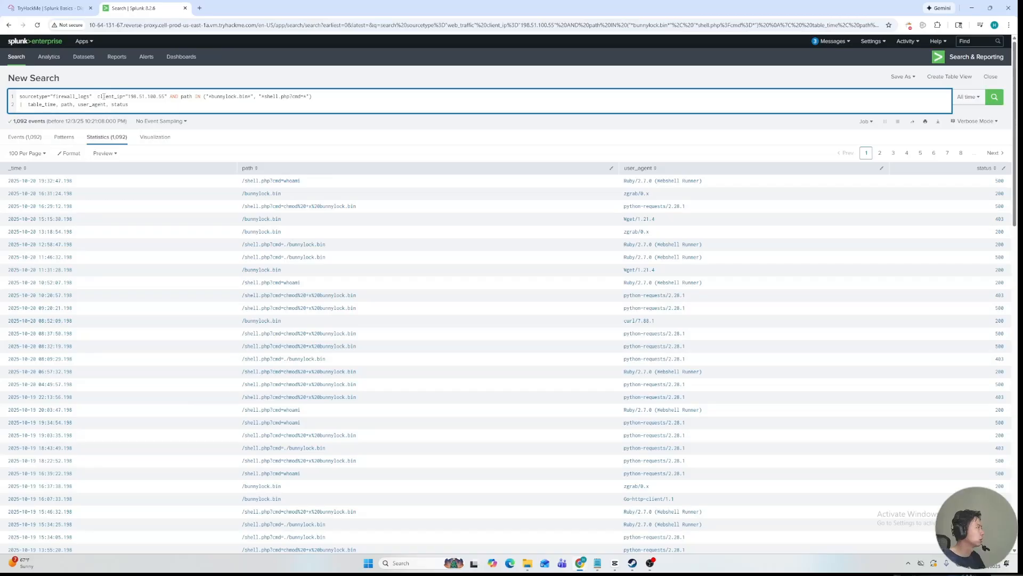
# Remove the client_ip filter, path filter and table line so only sourcetype="firewall_logs" remains, and run the search.
pyautogui.click(48, 8)
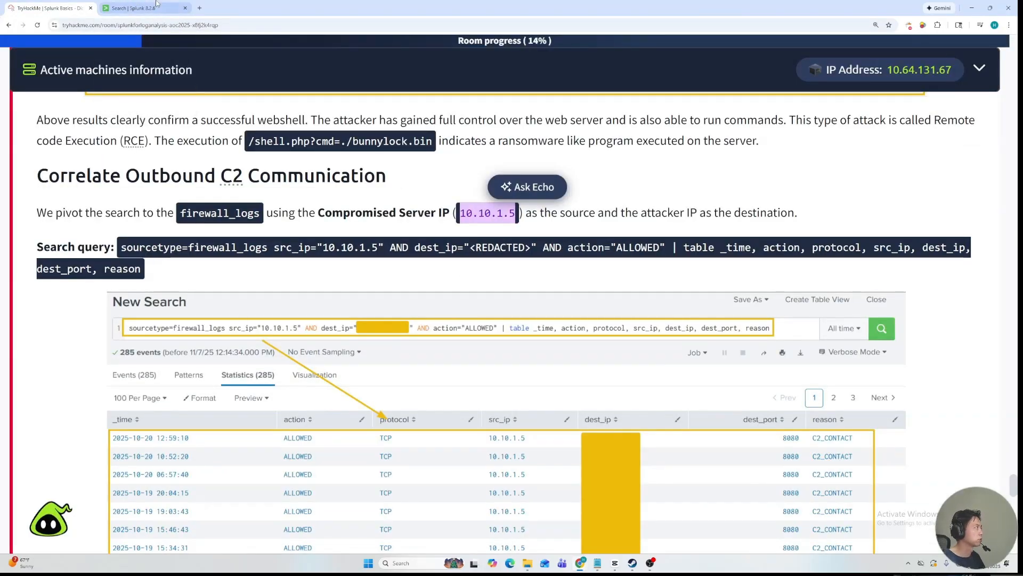
pyautogui.click(134, 8)
pyautogui.moveTo(97, 96); pyautogui.dragTo(238, 123)
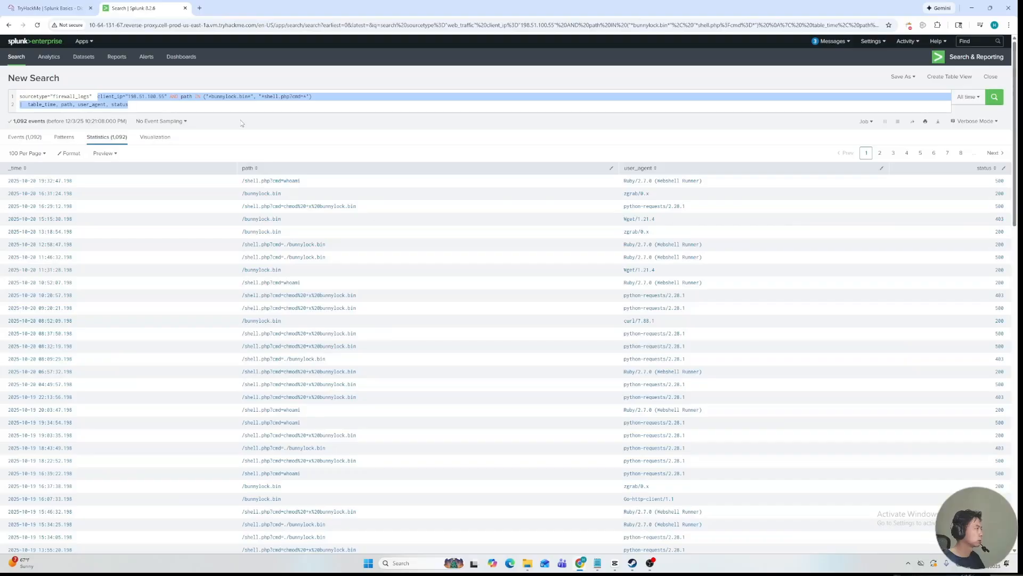
pyautogui.press('BackSpace')
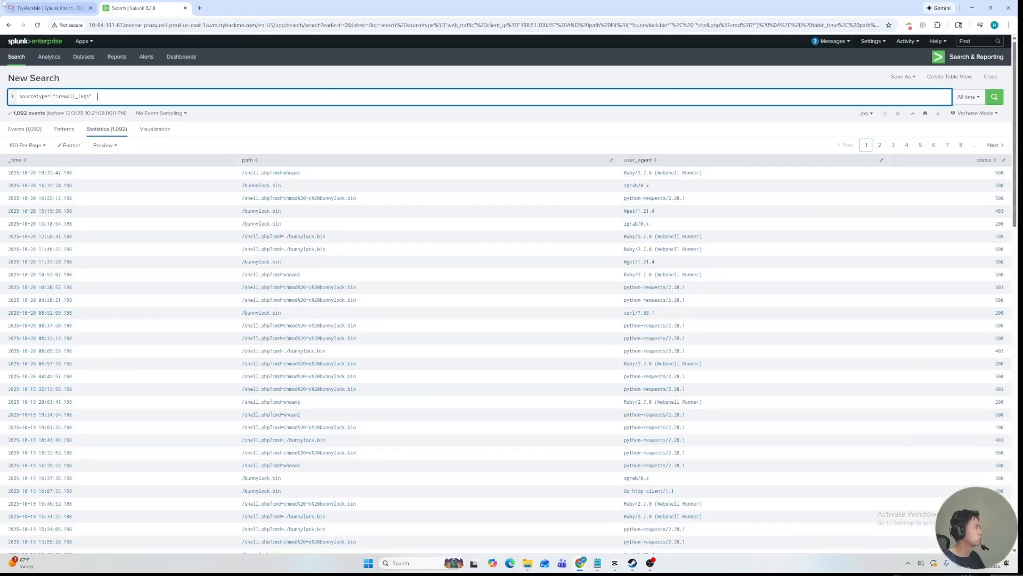
pyautogui.press('Return')
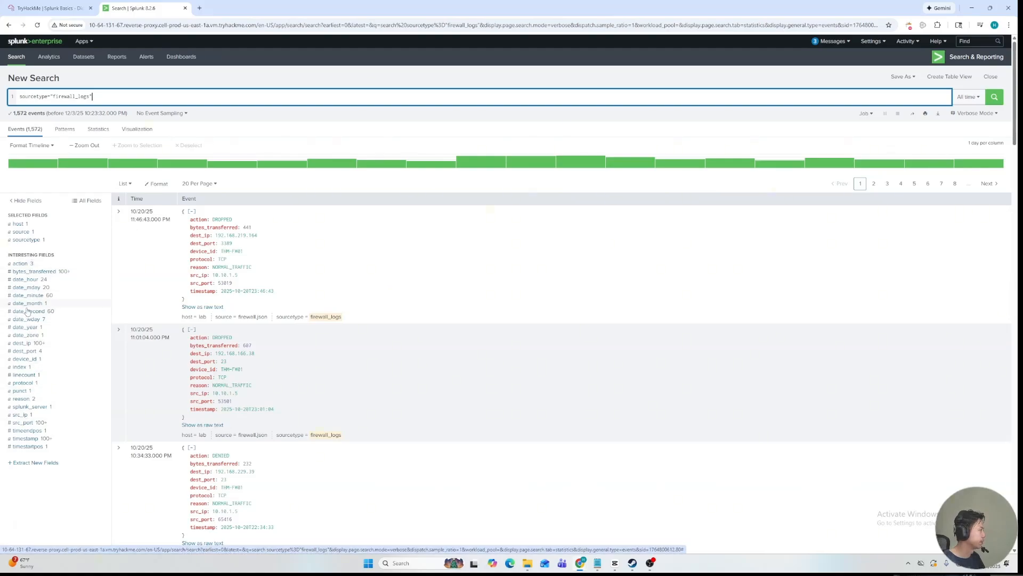
# After checking the room's firewall query, add src_ip="10.10.1.5" after the sourcetype filter in the Splunk query.
pyautogui.click(129, 95)
pyautogui.tripleClick(130, 96)
pyautogui.click(144, 93)
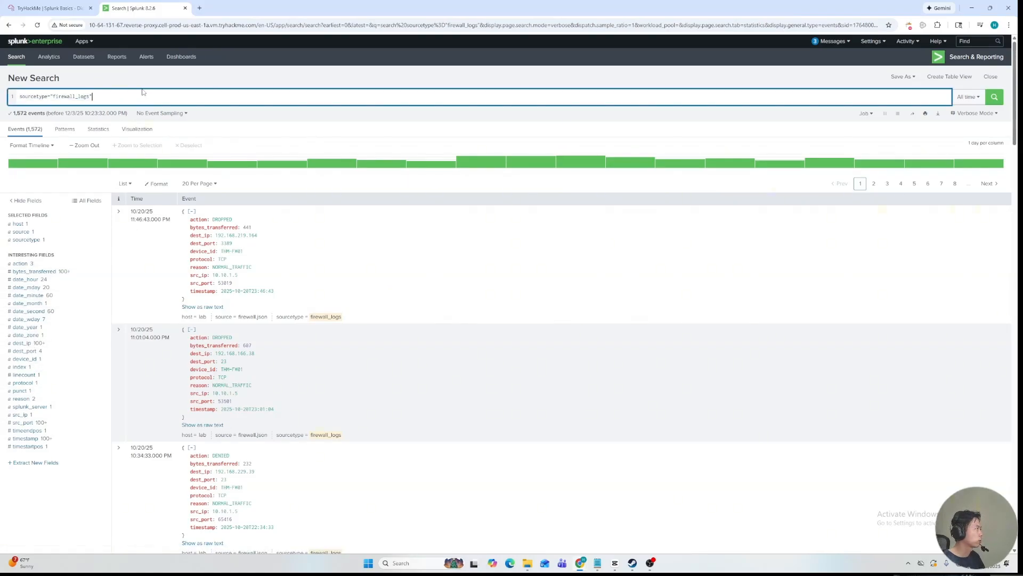
pyautogui.click(65, 6)
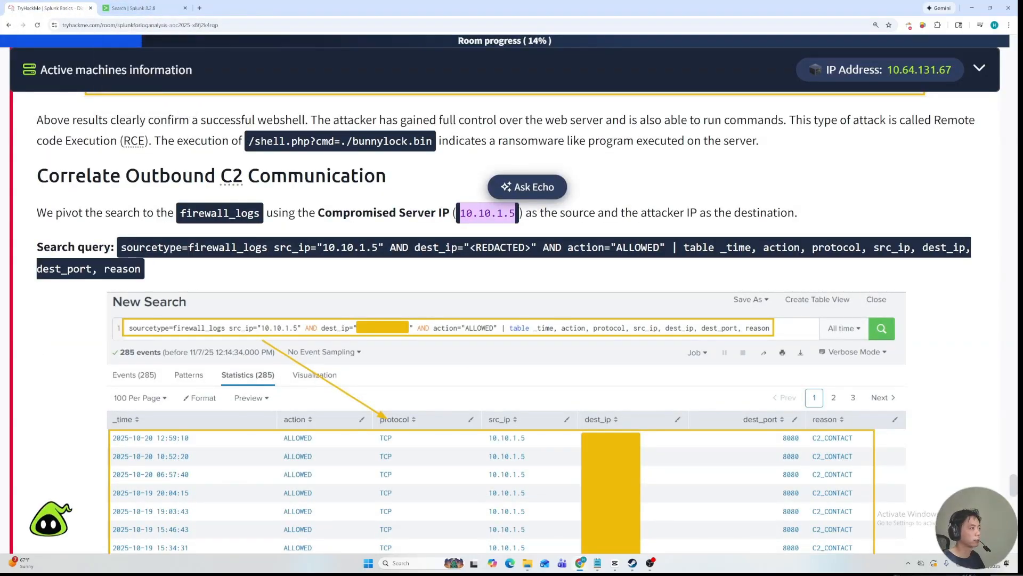
pyautogui.click(136, 8)
pyautogui.write('src_')
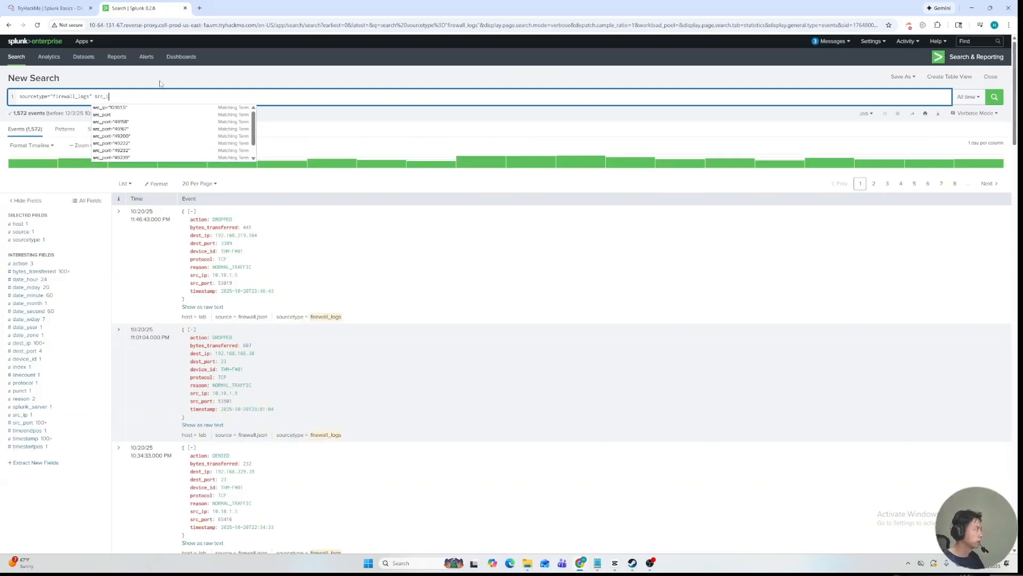
pyautogui.write('ip')
pyautogui.press('Down')
pyautogui.press('Return')
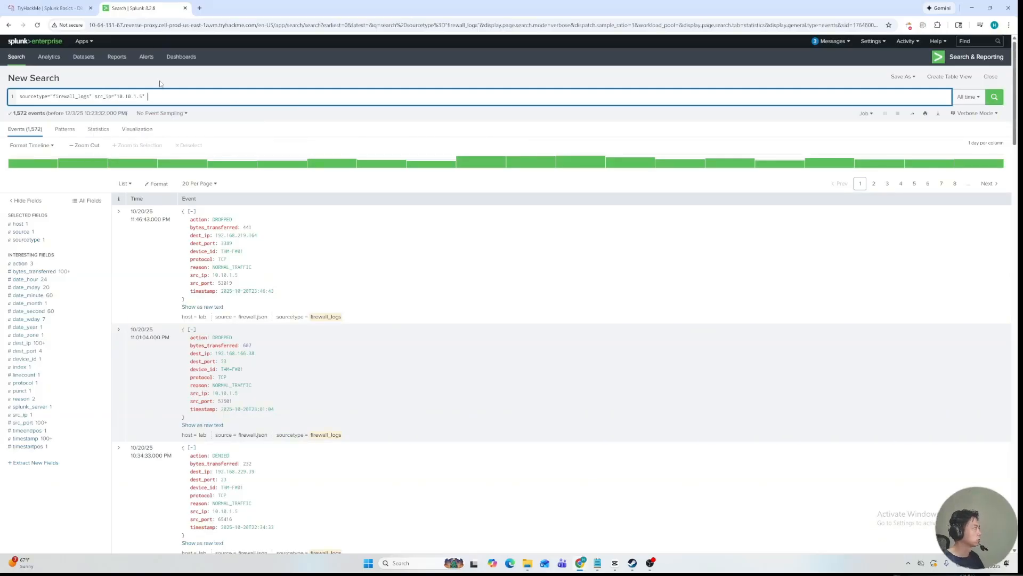
# Check the room's destination filter and retrieve the attacker IP 198.51.100.55 from the Notepad note.
pyautogui.click(48, 8)
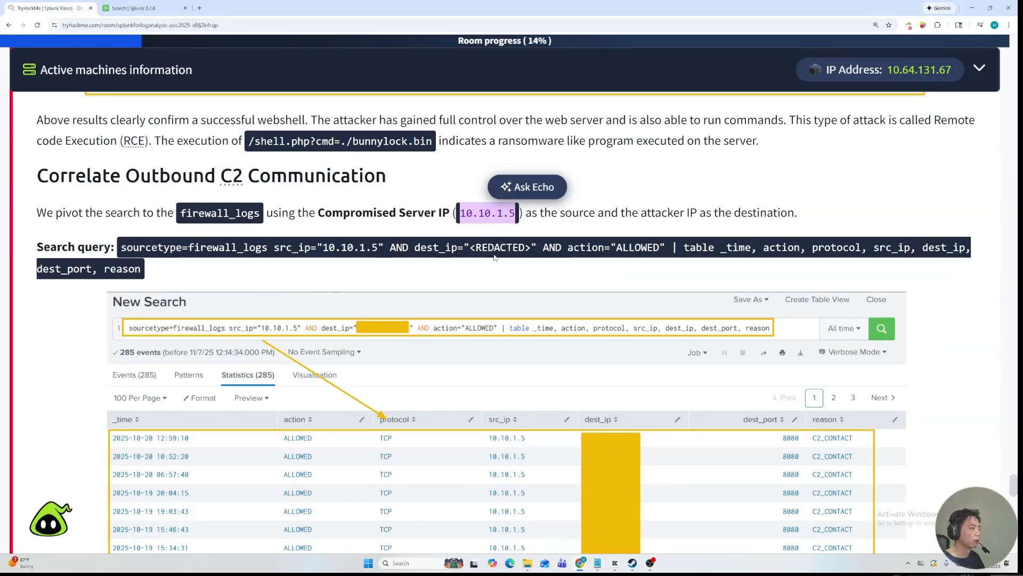
pyautogui.scroll(-3, 413, 277)
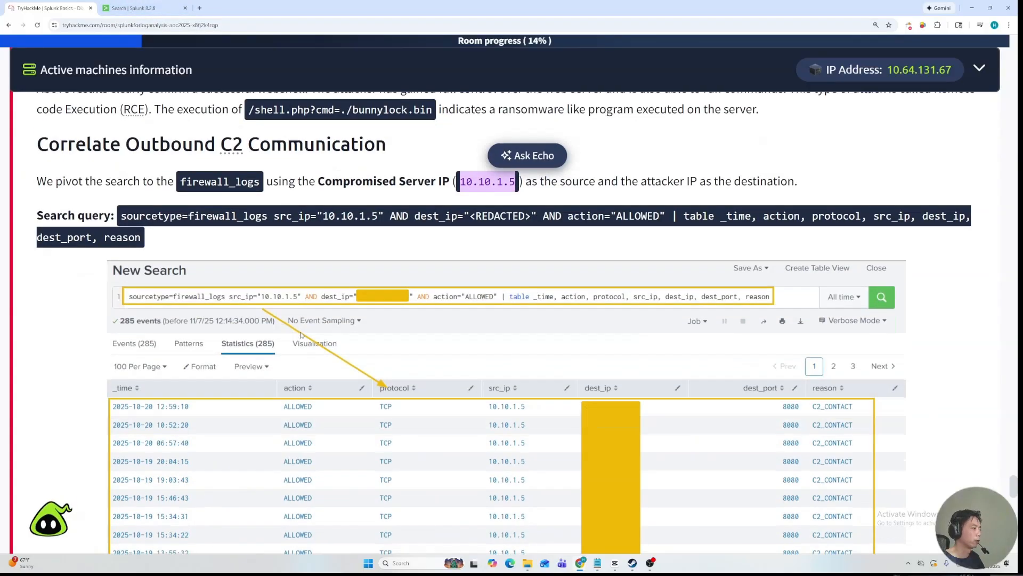
pyautogui.click(600, 563)
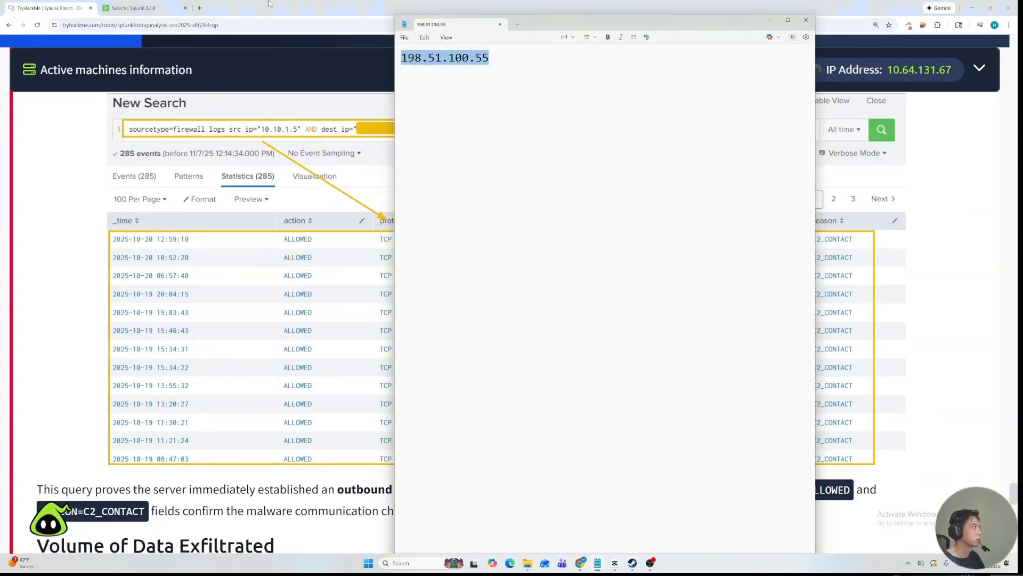
# Add dest_ip="198.51.100.55" to the Splunk query after the src_ip filter and run the search.
pyautogui.click(136, 8)
pyautogui.write('dst_')
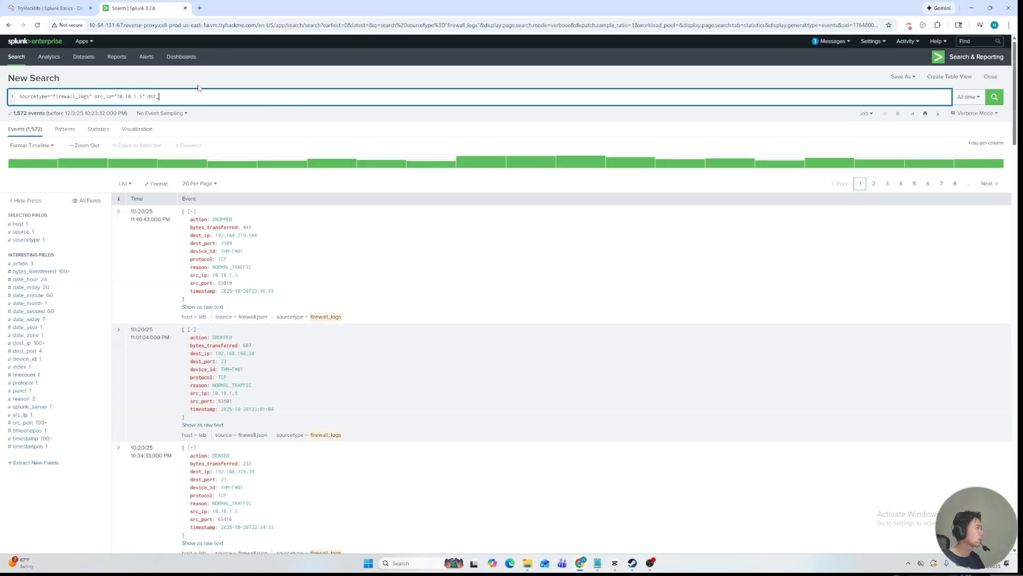
pyautogui.press('BackSpace')
pyautogui.press('BackSpace')
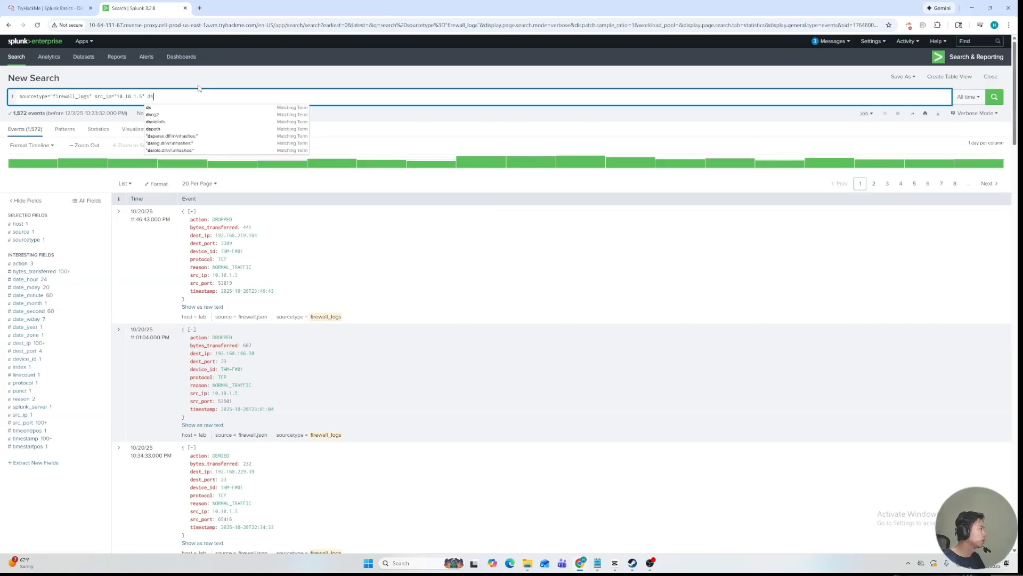
pyautogui.press('BackSpace')
pyautogui.write('est_up')
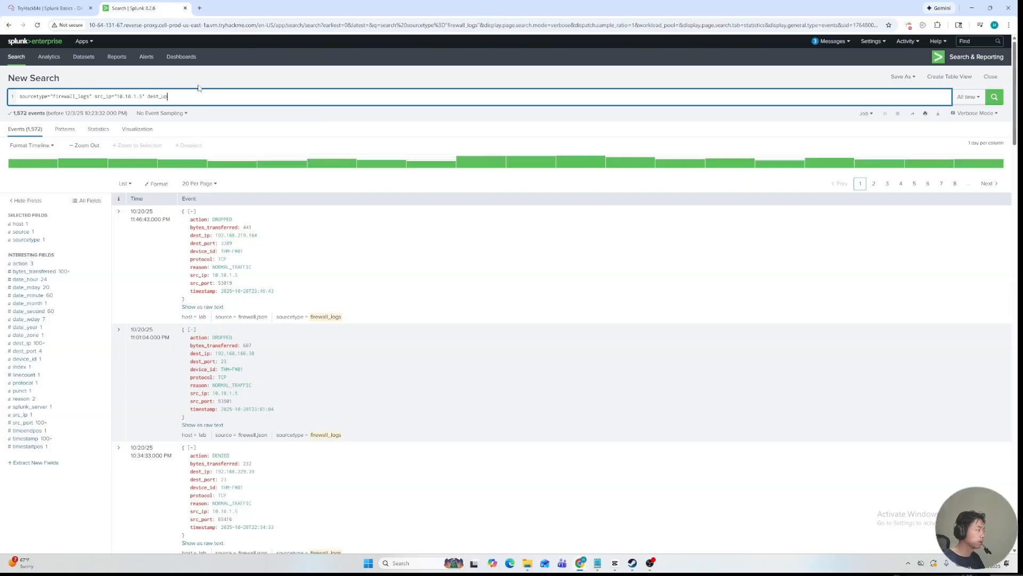
pyautogui.write('i[')
pyautogui.press('BackSpace')
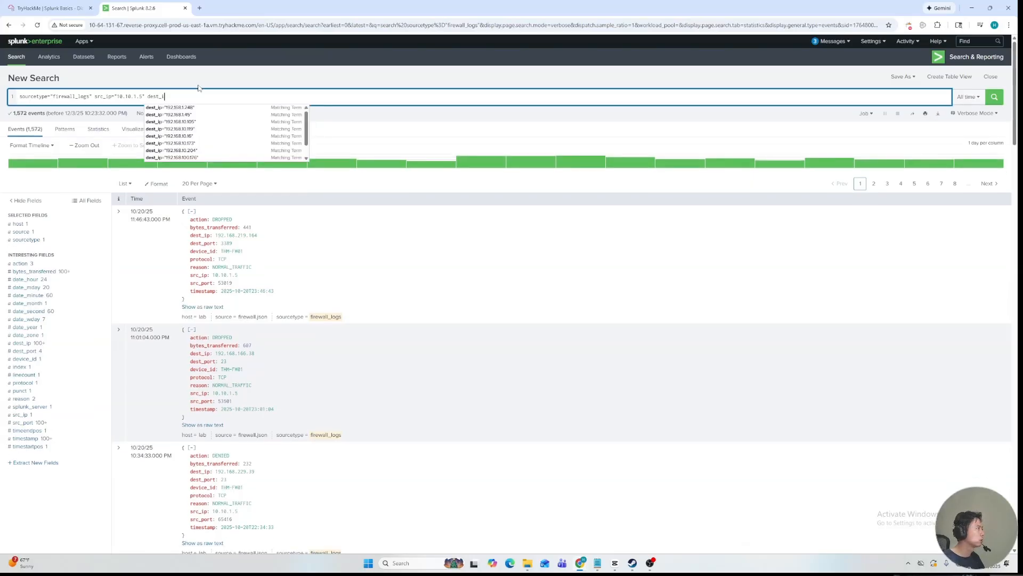
pyautogui.write('p="198.51.100.55')
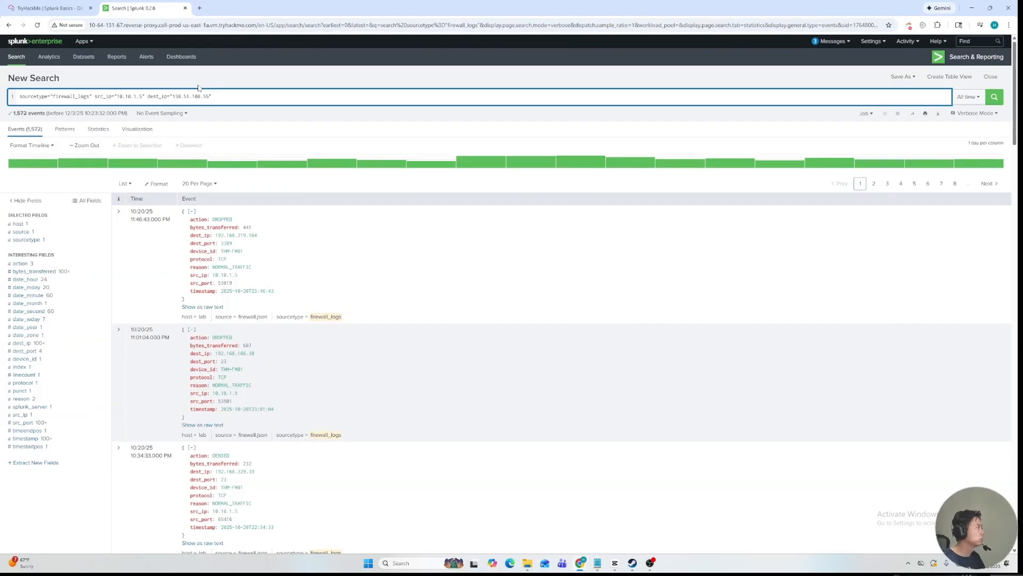
pyautogui.press('Return')
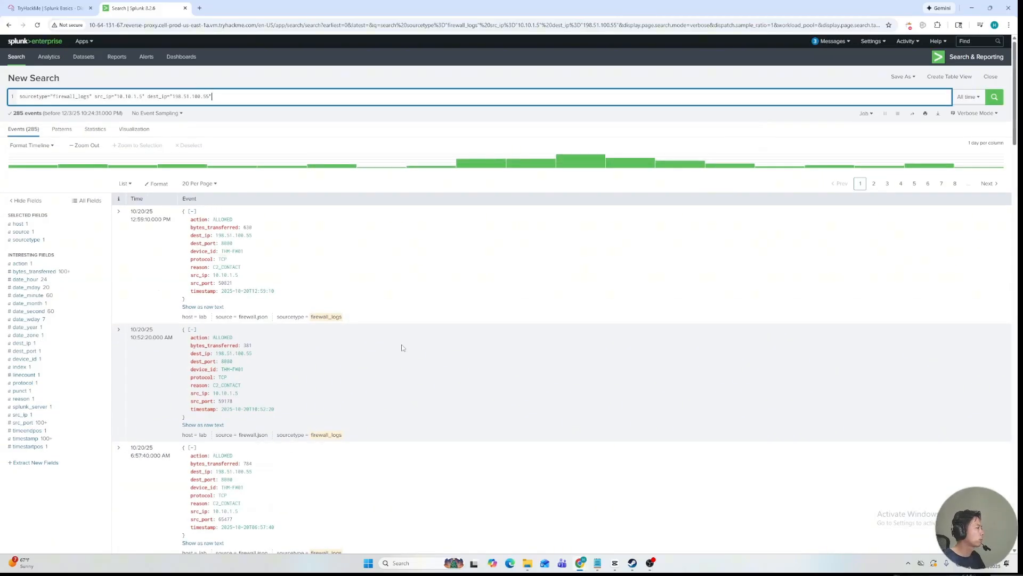
# Copy the clause "table _time, action, protocol, src_ip, dest_ip, dest_port, reason" from the room's outbound C2 query.
pyautogui.click(48, 8)
pyautogui.scroll(2, 267, 256)
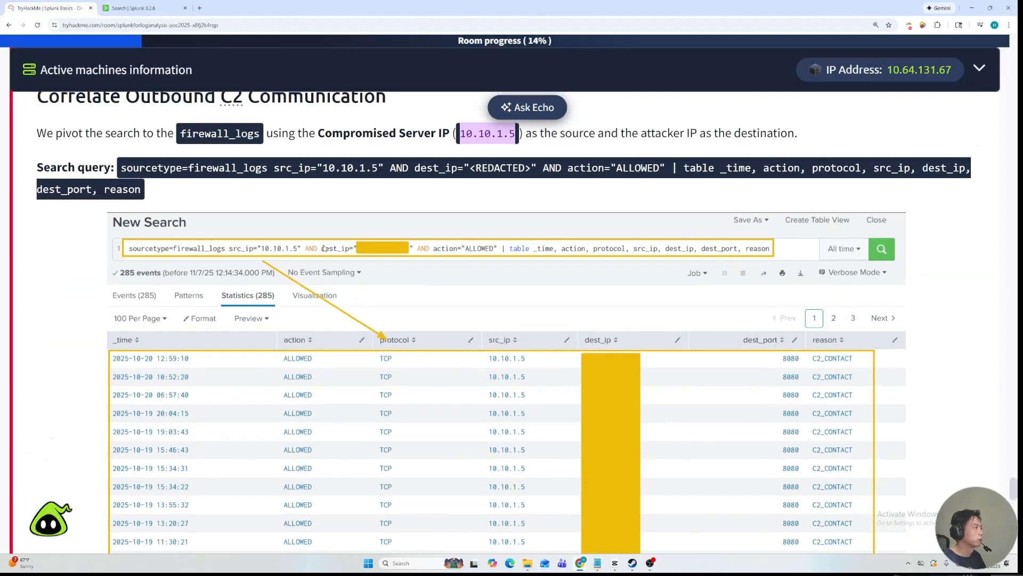
pyautogui.scroll(1, 279, 254)
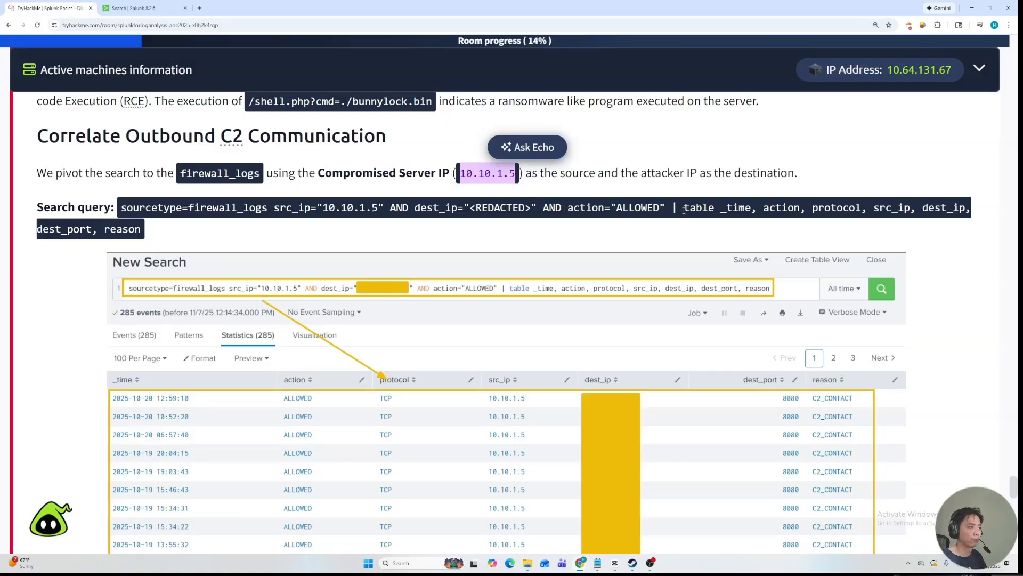
pyautogui.click(781, 203)
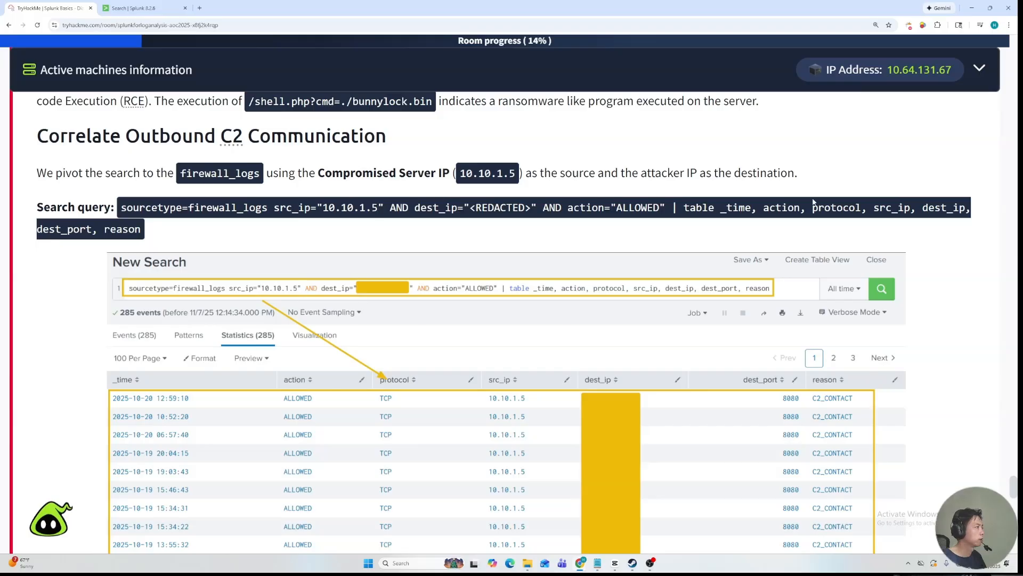
pyautogui.moveTo(684, 208); pyautogui.dragTo(180, 239)
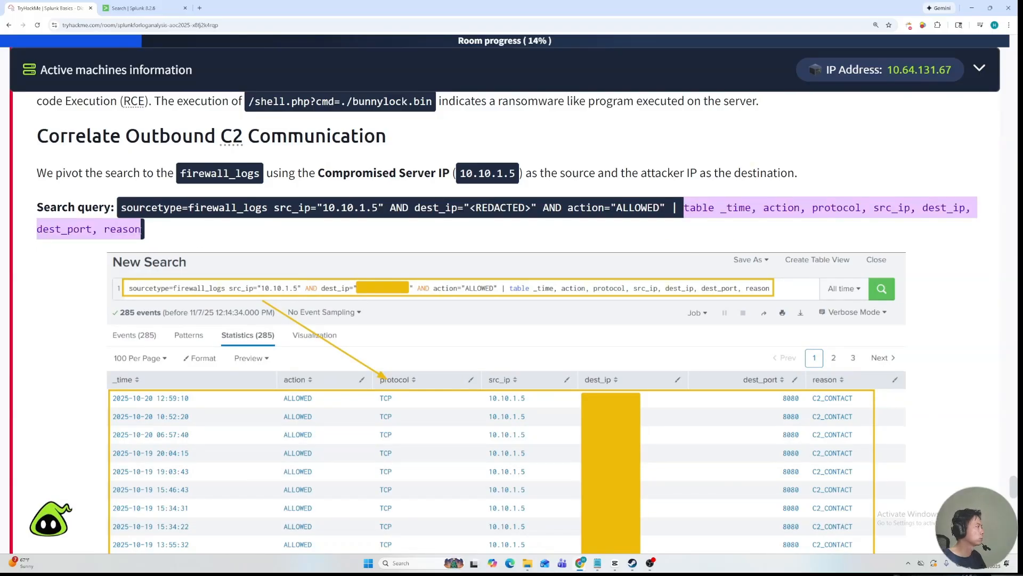
# Append AND action="ALLOWED" to the Splunk query, add the copied table clause on a new piped line, and run the search.
pyautogui.click(133, 8)
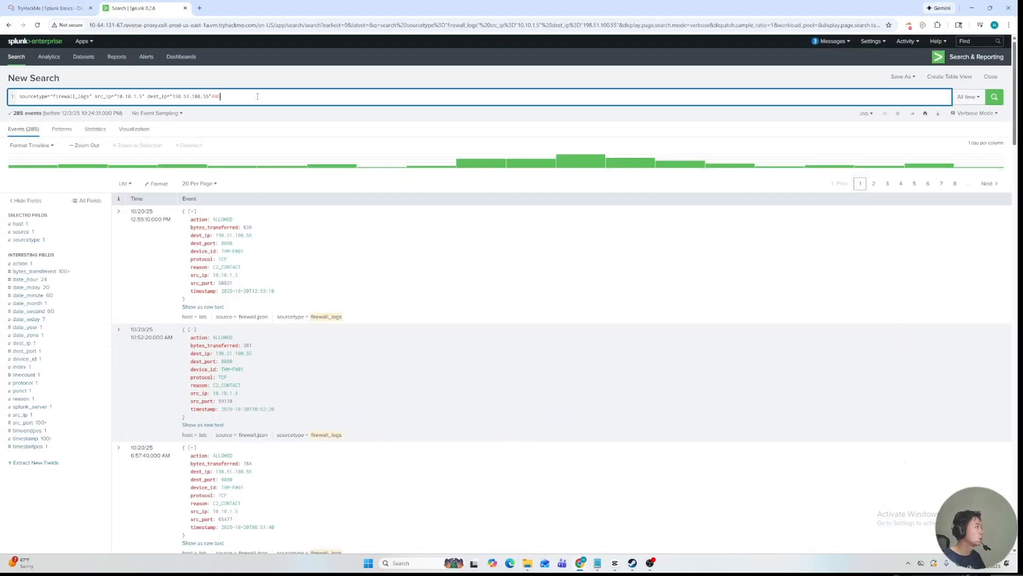
pyautogui.press('BackSpace')
pyautogui.write('AND action=""')
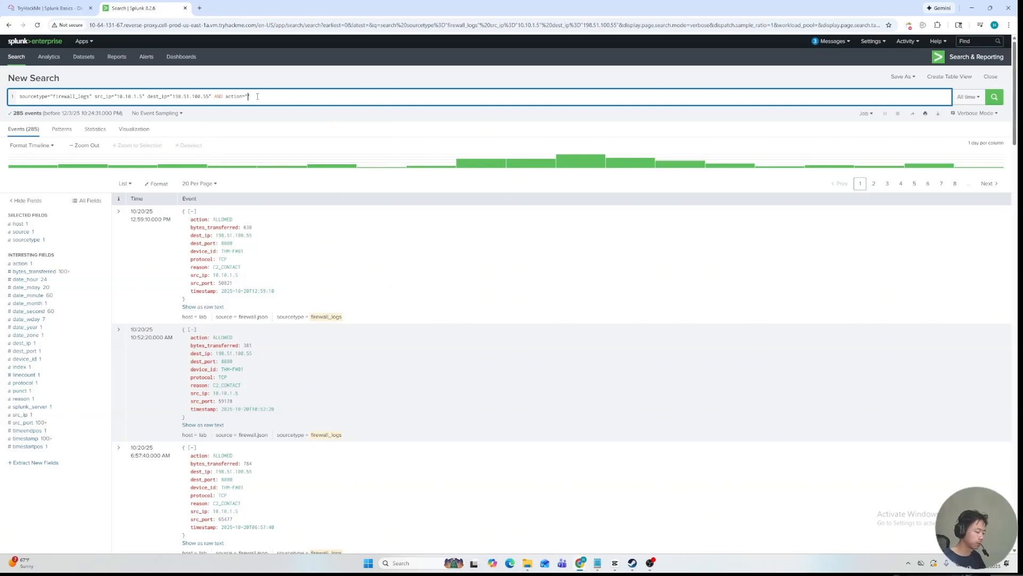
pyautogui.press('Return')
pyautogui.write('|  table _time, action, protocol, src_ip, dest_ip, dest_port, reason')
pyautogui.press('Return')
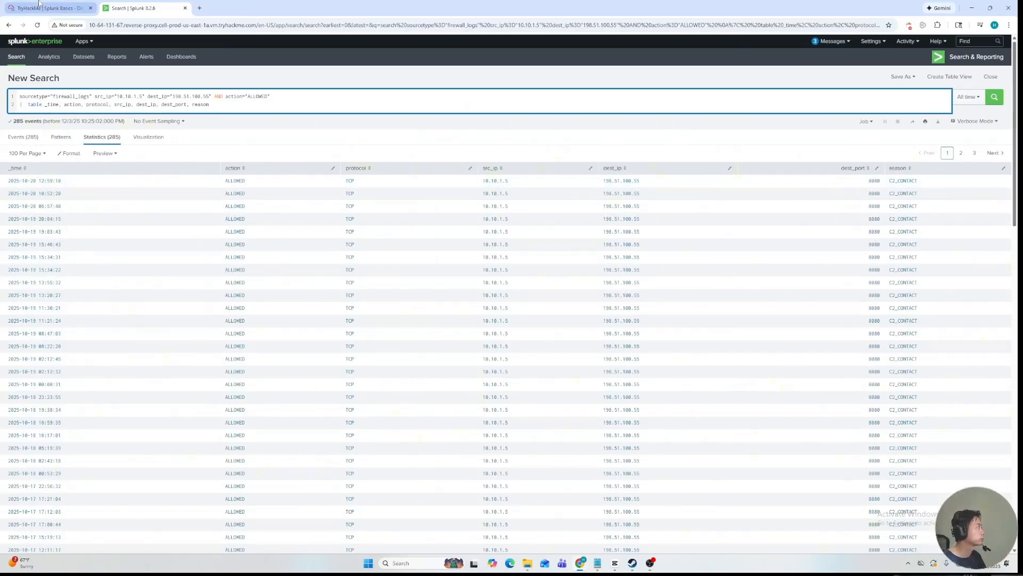
# Read the room's C2 conclusion and Volume of Data Exfiltrated section, examining its query's filters, stats clause and example screenshot.
pyautogui.hotkey('ctrl', 'shift', 'Tab')
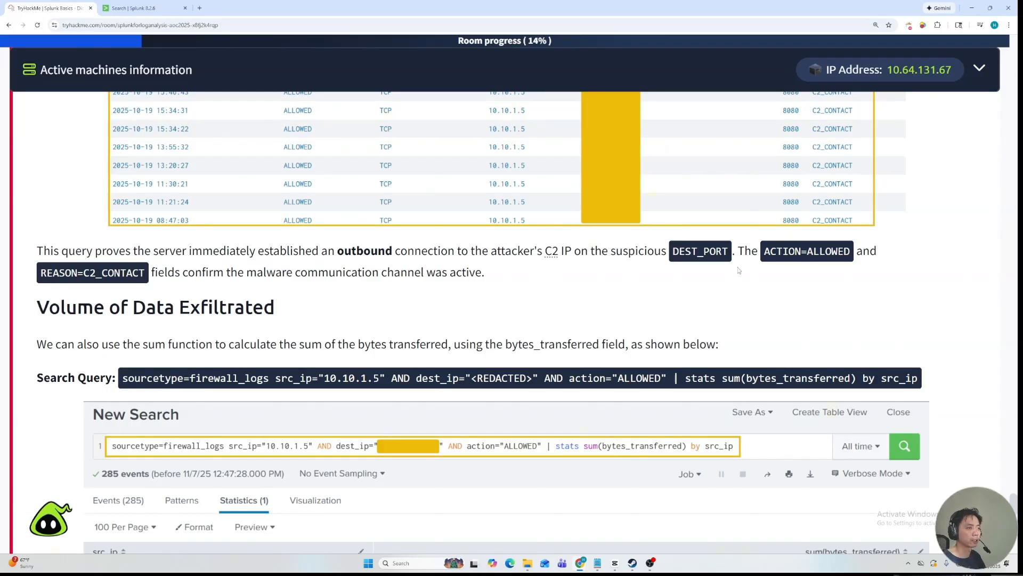
pyautogui.scroll(1, 734, 281)
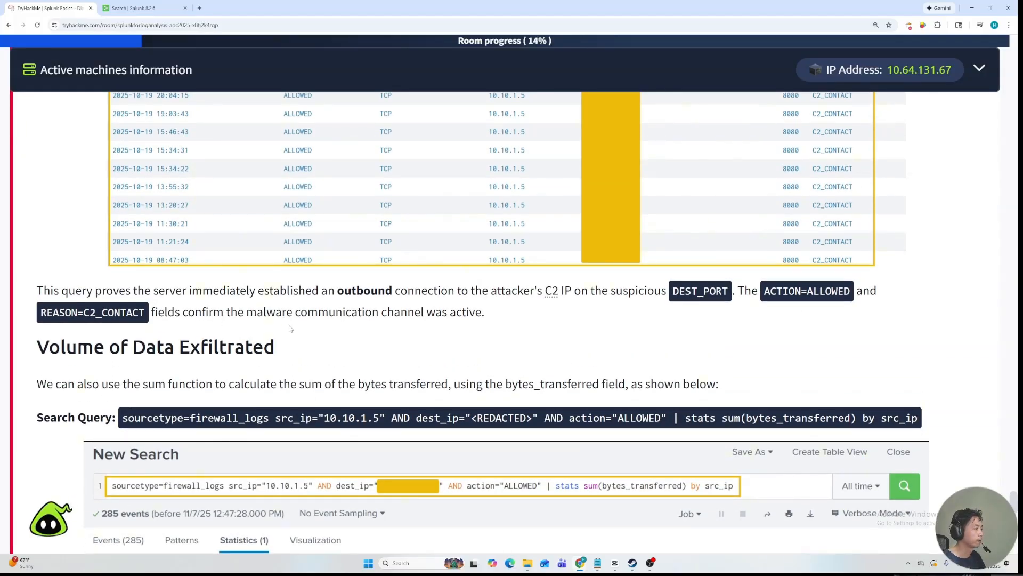
pyautogui.scroll(-1, 128, 373)
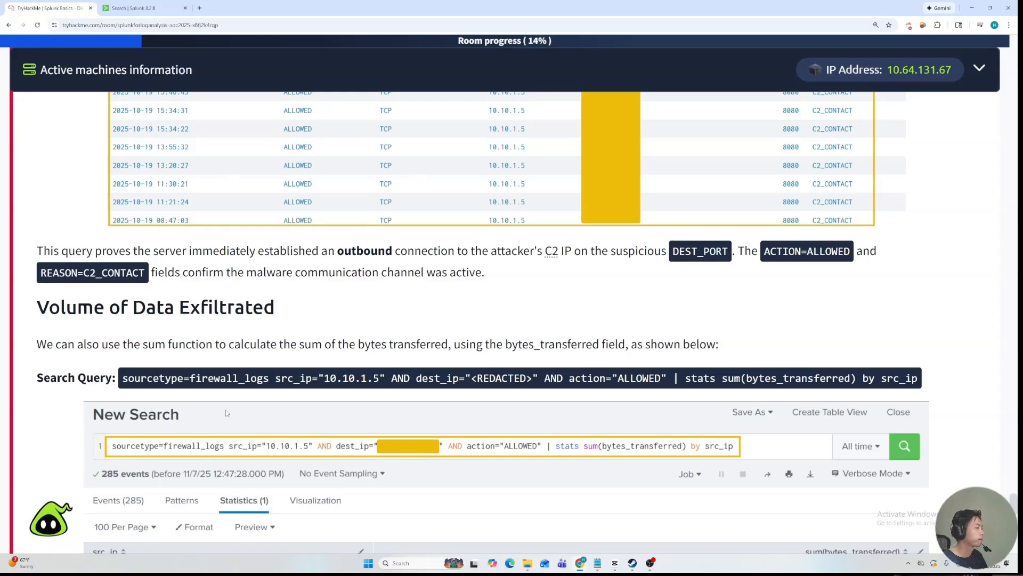
pyautogui.scroll(-1, 212, 314)
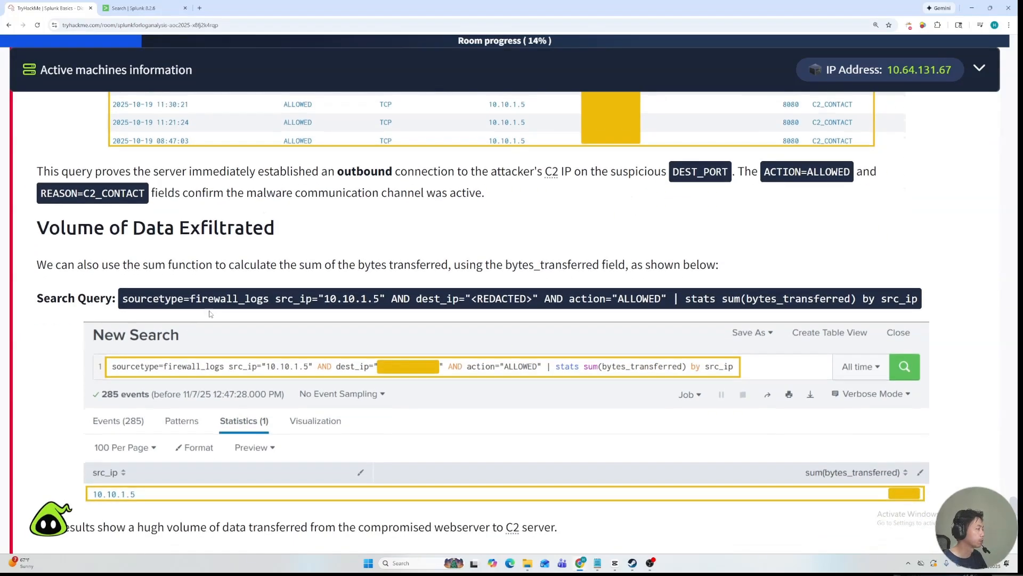
pyautogui.moveTo(196, 300); pyautogui.dragTo(257, 300)
pyautogui.click(277, 299)
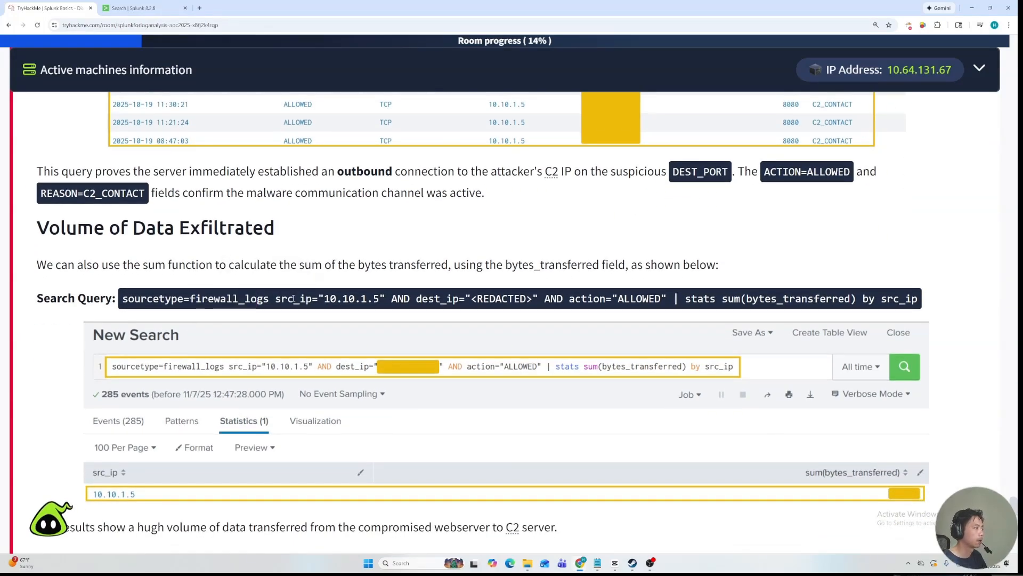
pyautogui.moveTo(337, 299); pyautogui.dragTo(405, 302)
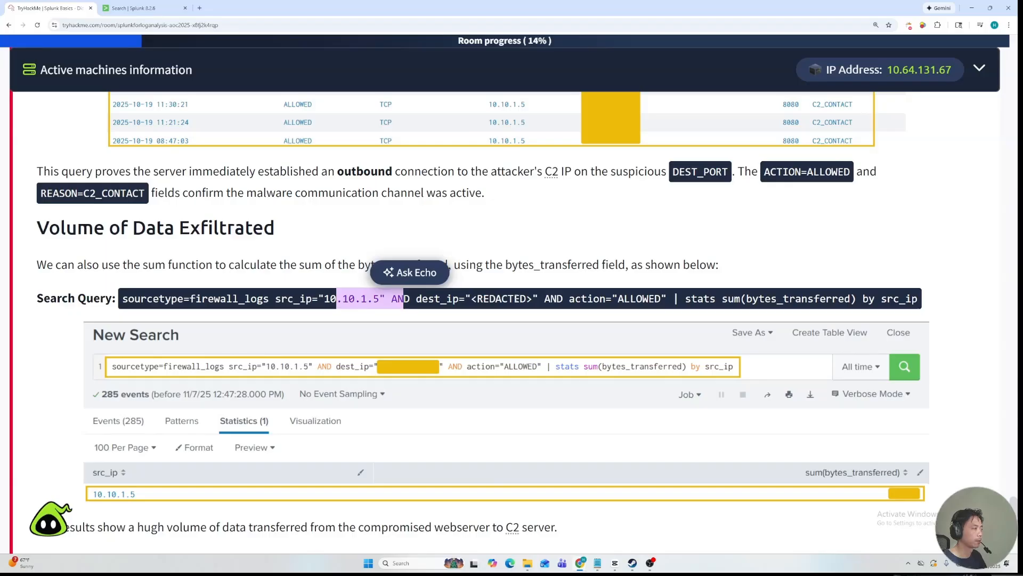
pyautogui.doubleClick(516, 299)
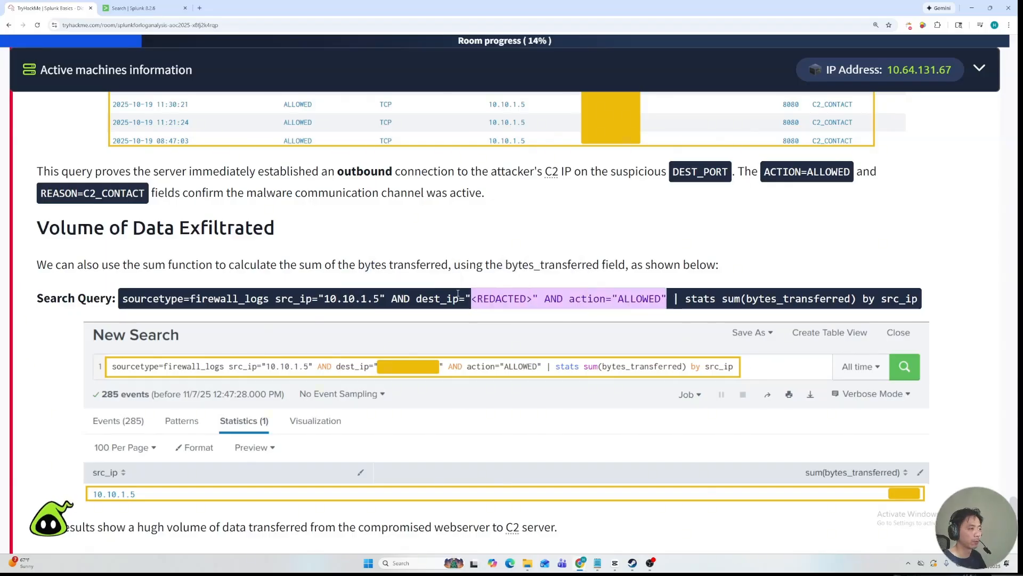
pyautogui.moveTo(686, 299); pyautogui.dragTo(920, 300)
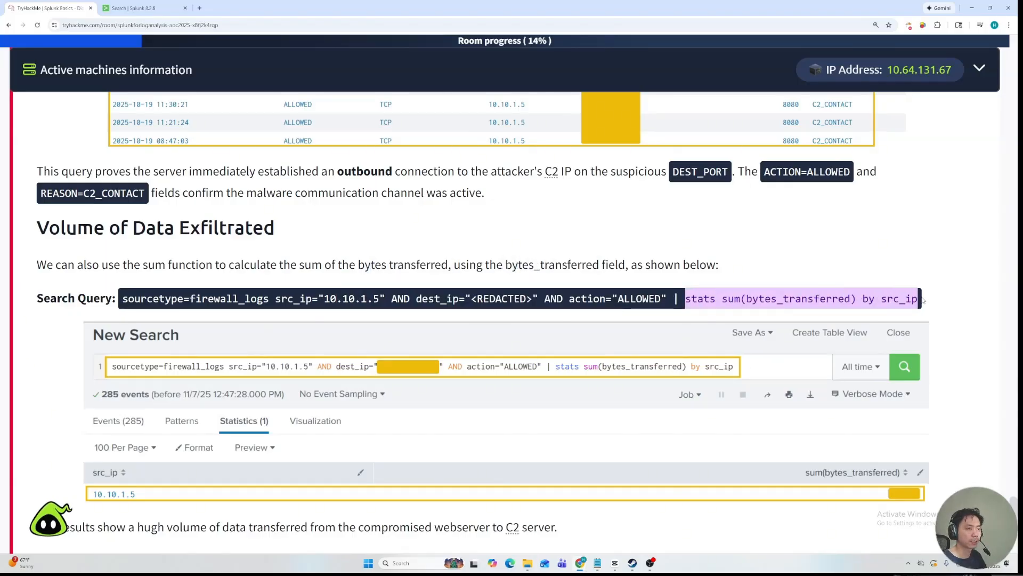
pyautogui.click(716, 332)
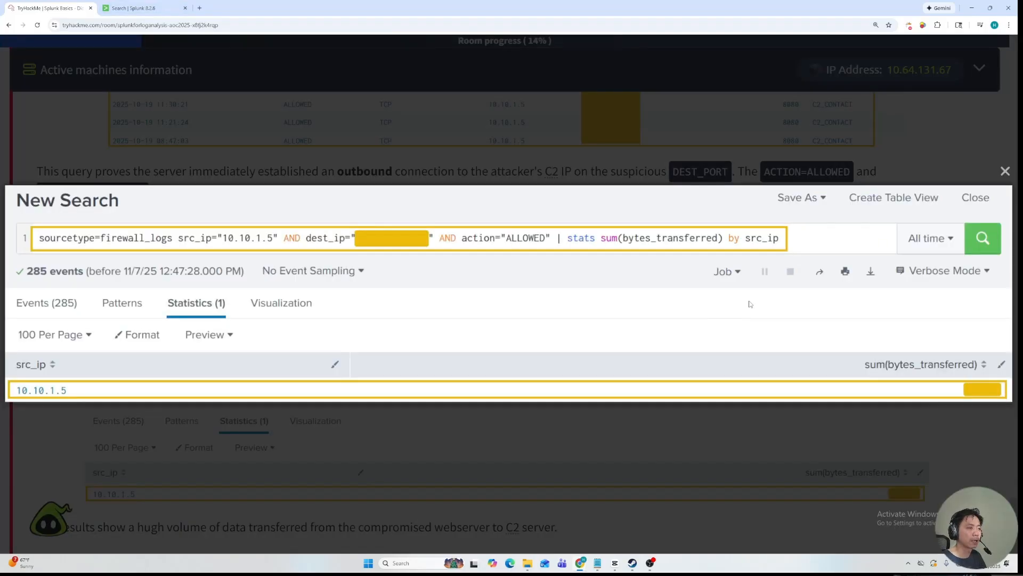
pyautogui.click(629, 118)
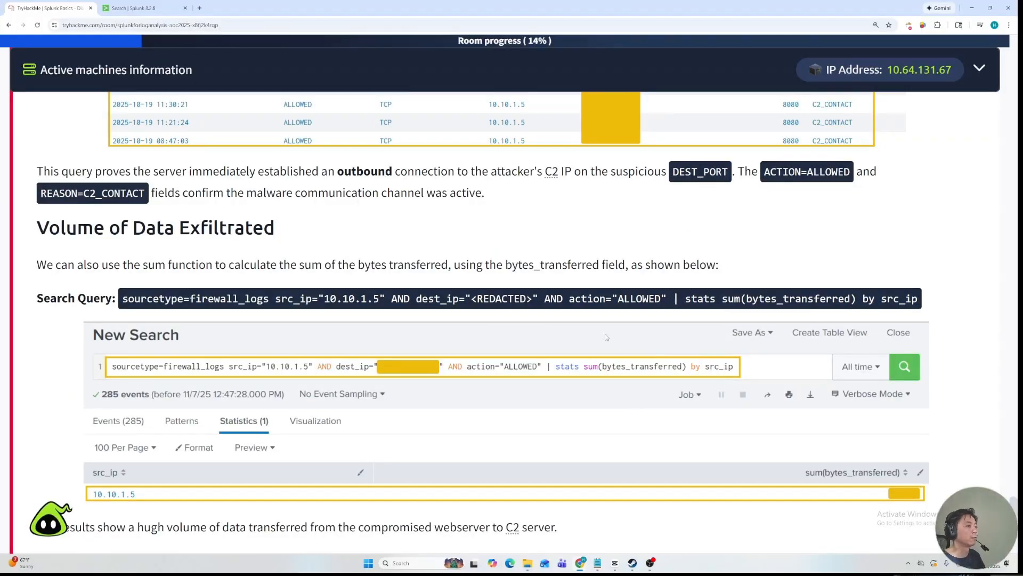
# Replace the table clause in the Splunk query's second line with stats sum(bytes_transferred) by src_ip.
pyautogui.click(153, 5)
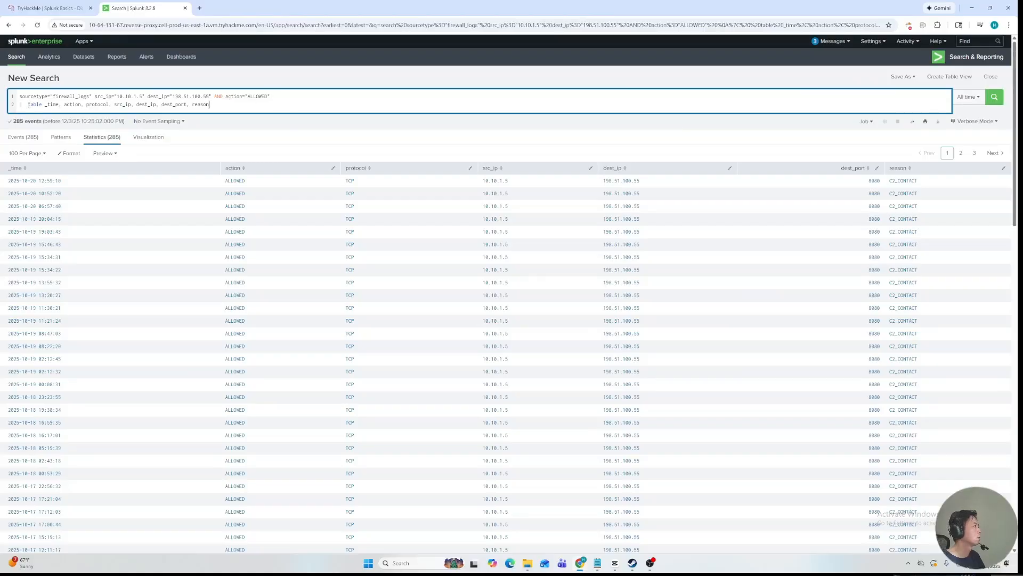
pyautogui.moveTo(28, 104); pyautogui.dragTo(334, 114)
pyautogui.write('stat')
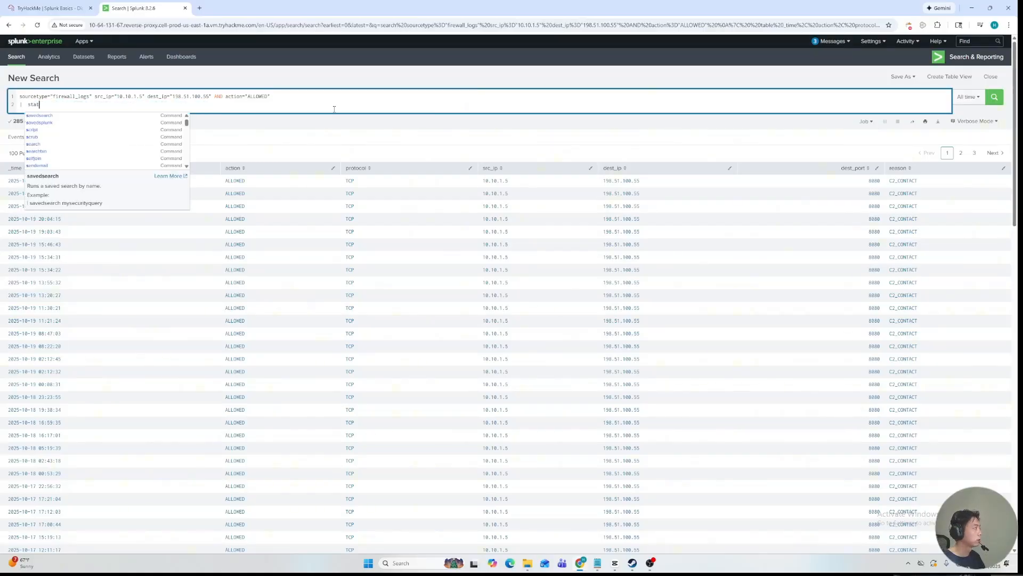
pyautogui.write('s sum(')
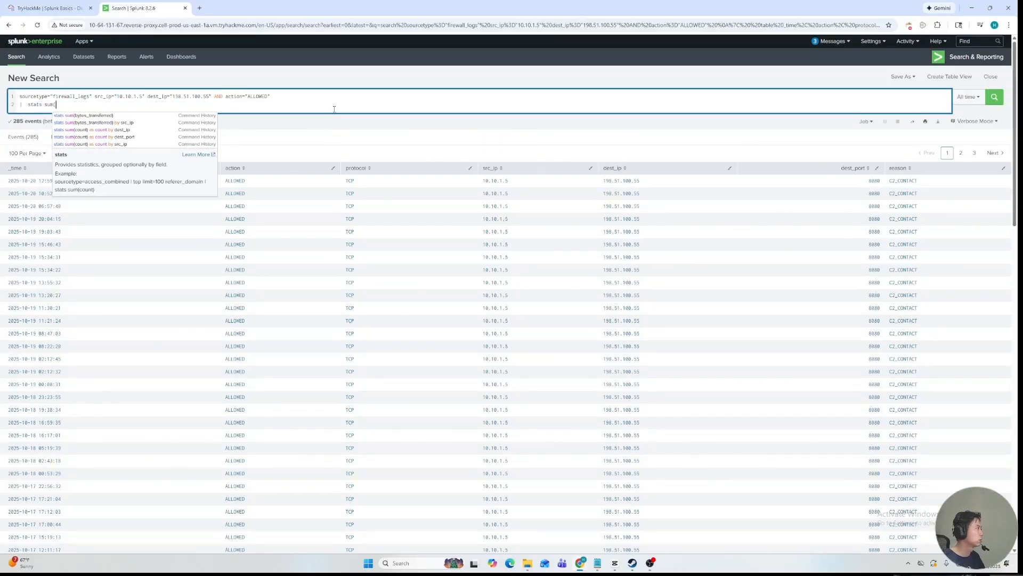
pyautogui.press('Down')
pyautogui.press('Down')
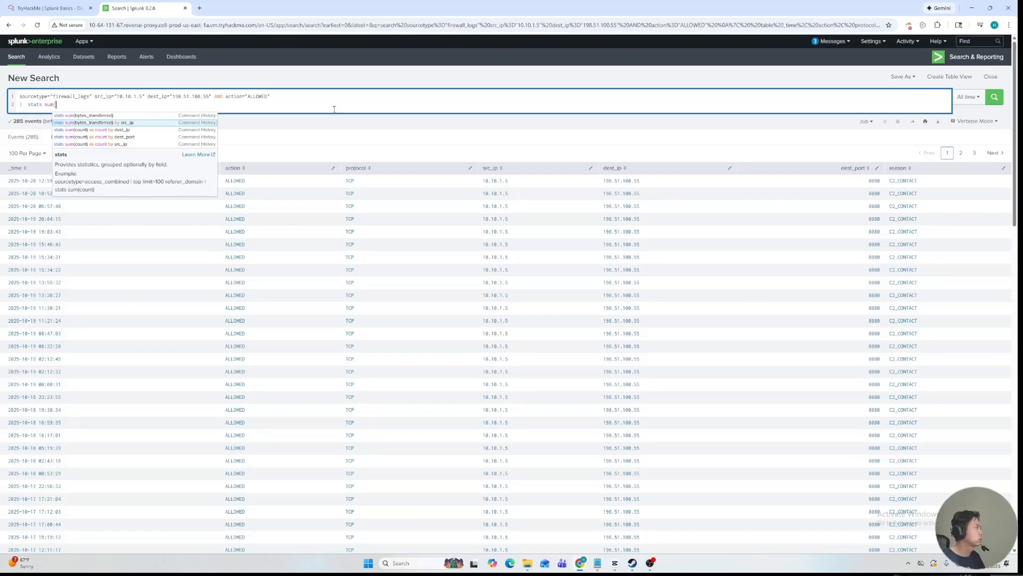
pyautogui.press('Return')
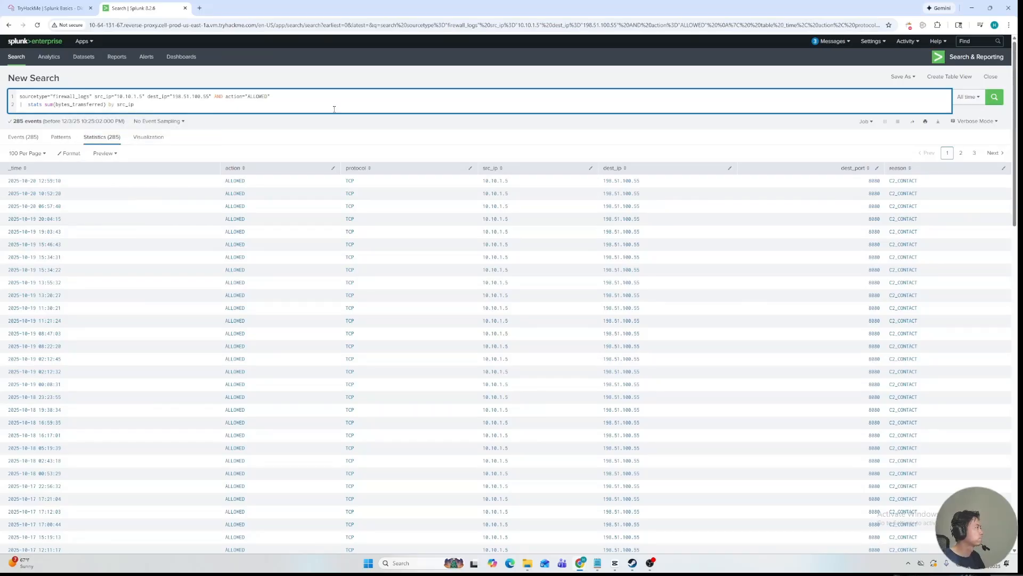
# Run the bytes_transferred sum search and examine the result for source IP 10.10.1.5.
pyautogui.press('Return')
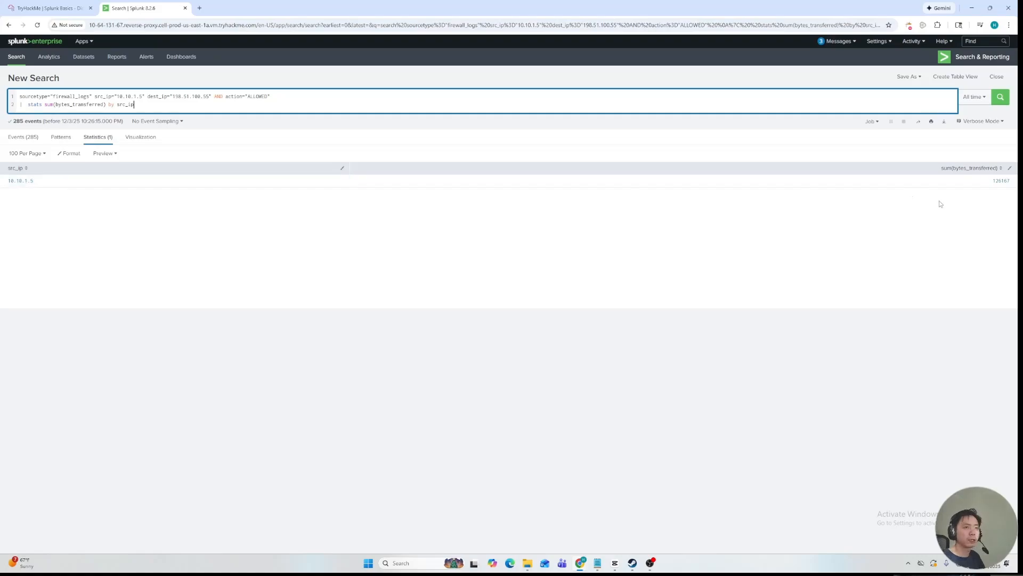
pyautogui.click(1002, 182)
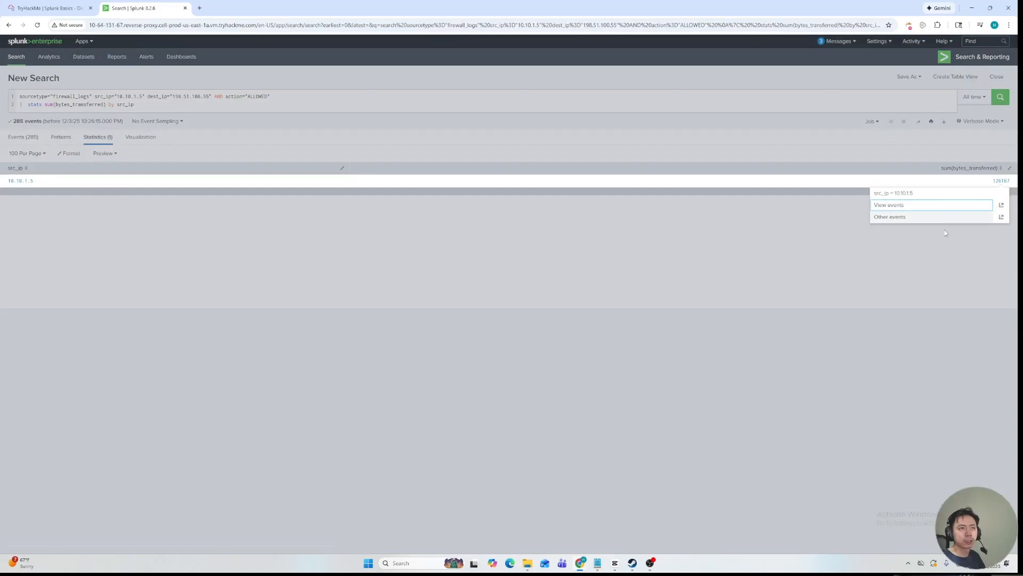
pyautogui.click(901, 258)
# Read the TryHackMe room's Conclusion section and the questions listed below it.
pyautogui.click(58, 8)
pyautogui.scroll(-4, 73, 197)
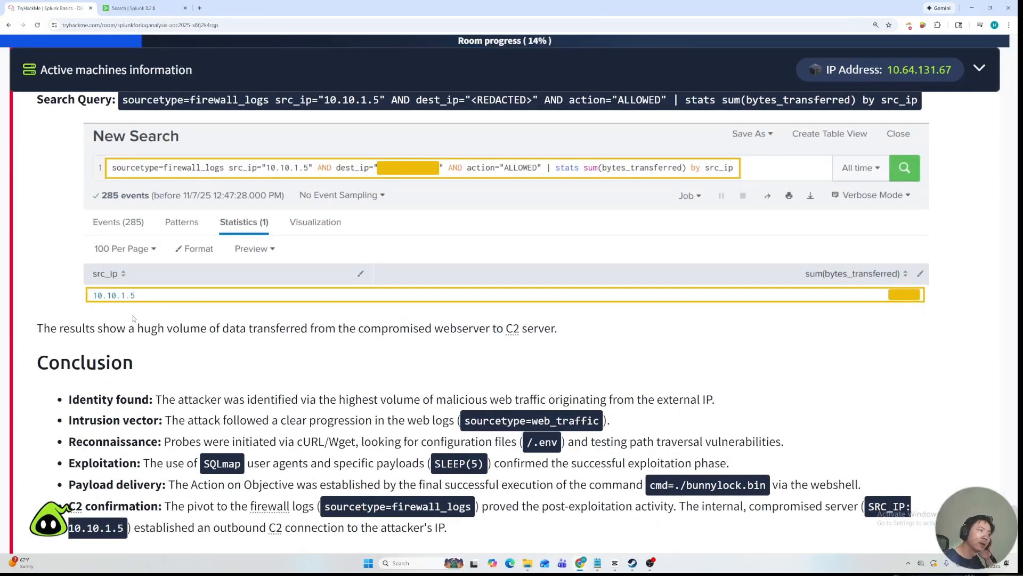
pyautogui.scroll(-2, 133, 318)
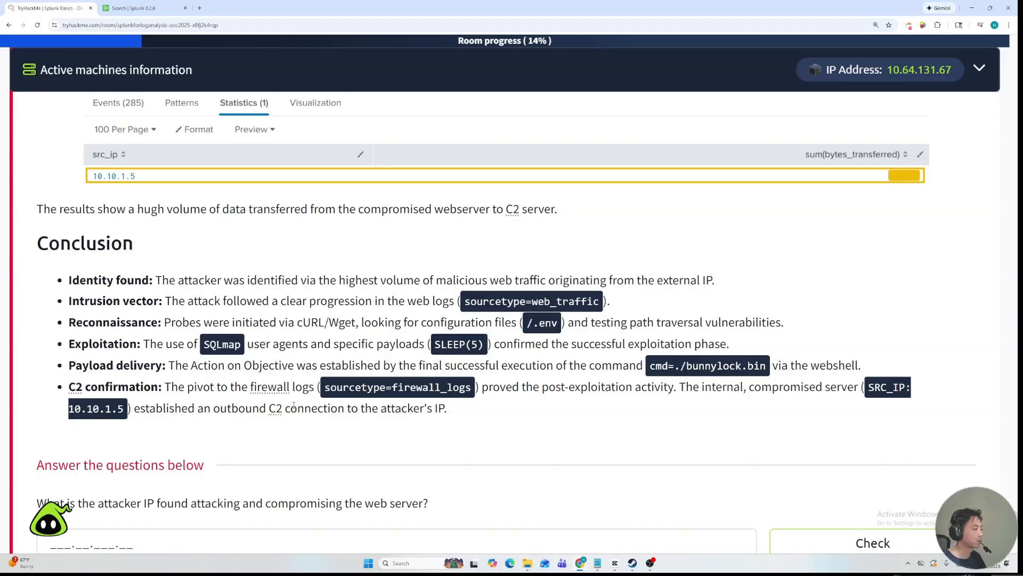
pyautogui.scroll(-3, 348, 419)
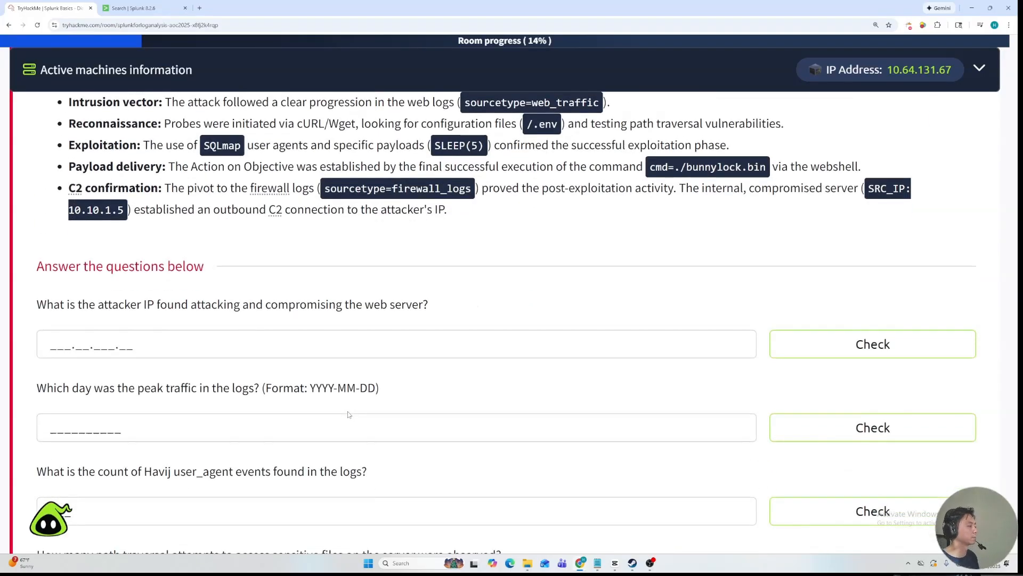
pyautogui.scroll(-1, 302, 277)
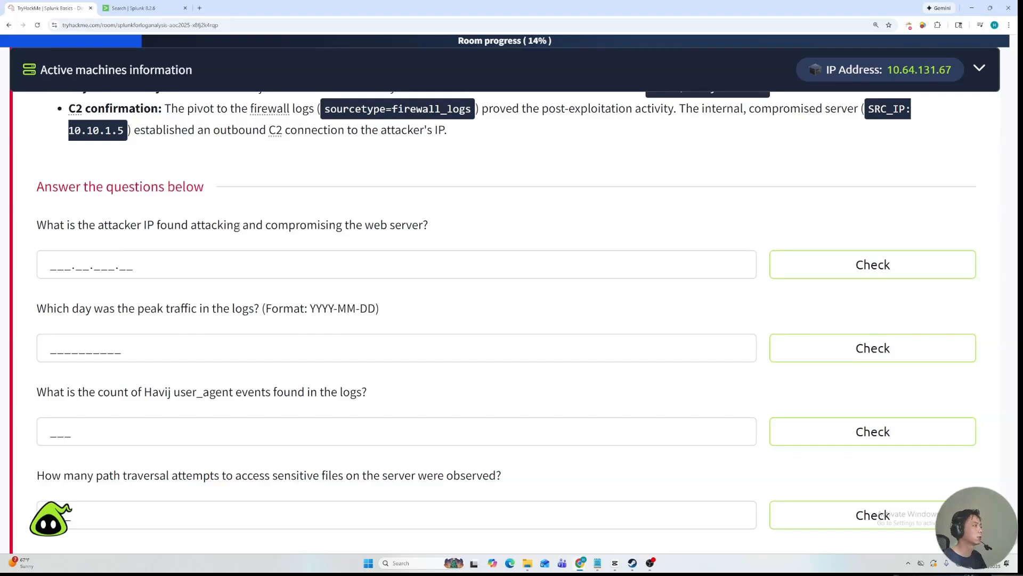
pyautogui.scroll(-1, 342, 220)
pyautogui.click(146, 224)
pyautogui.hotkey('ctrl', 'v')
pyautogui.hotkey('ctrl', 'a')
pyautogui.press('BackSpace')
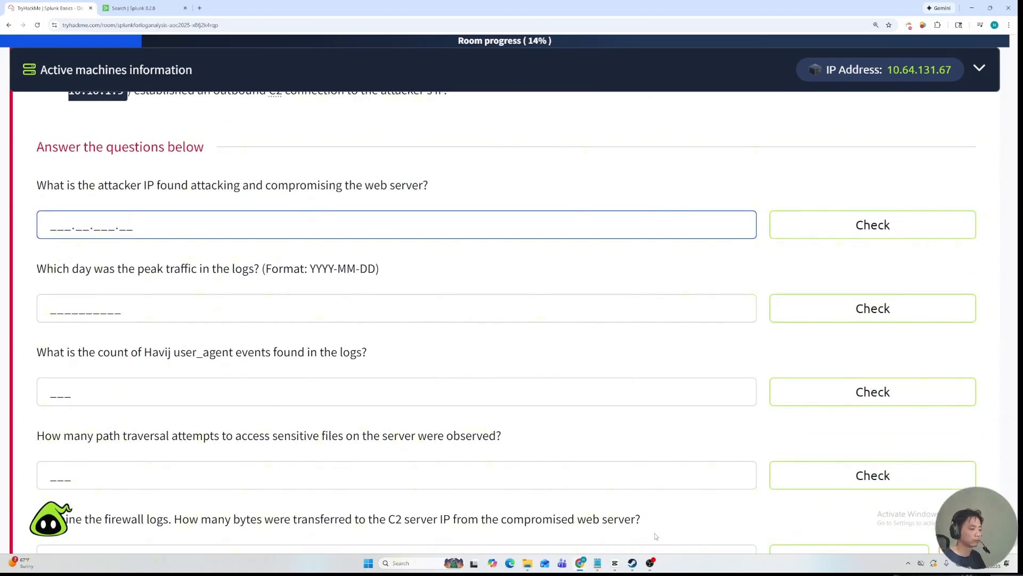
# Copy 198.51.100.55 from the Notepad note and submit it as the room's answer for the attacker IP.
pyautogui.click(598, 567)
pyautogui.click(557, 516)
pyautogui.click(516, 156)
pyautogui.hotkey('ctrl', 'a')
pyautogui.hotkey('ctrl', 'c')
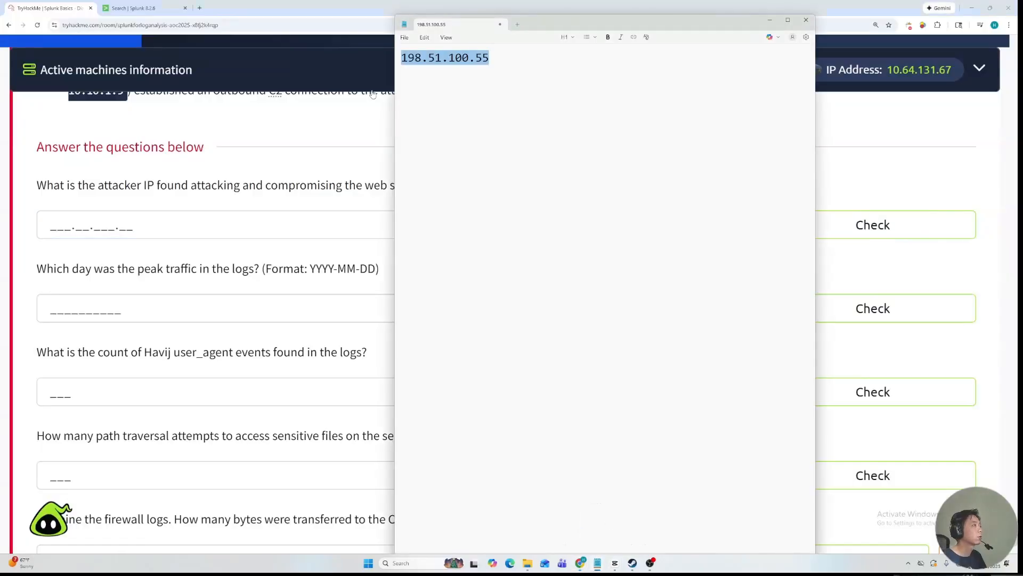
pyautogui.click(234, 151)
pyautogui.click(124, 221)
pyautogui.hotkey('ctrl', 'v')
pyautogui.click(778, 226)
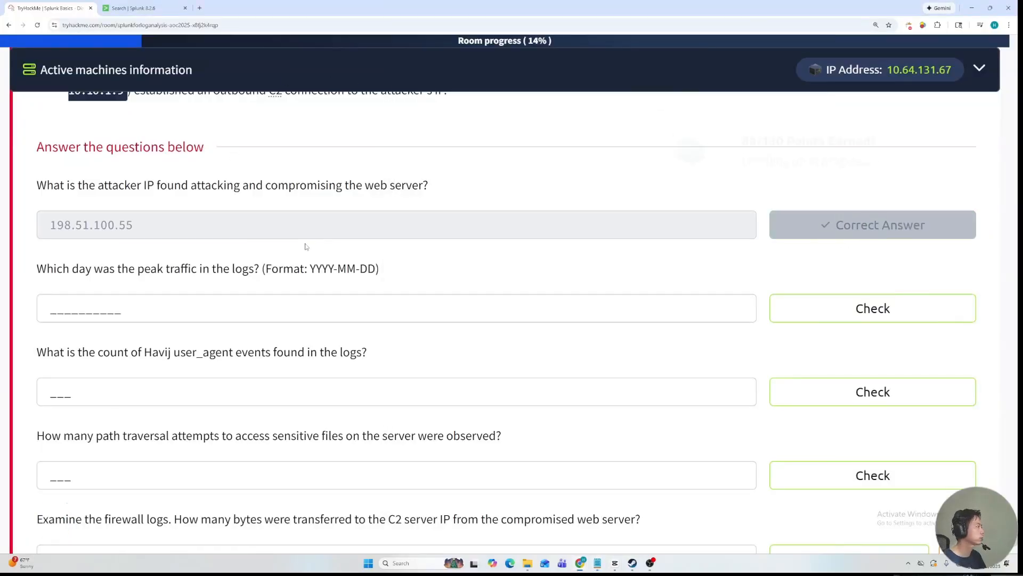
# Submit 2025-10-12 as the answer for the peak traffic day and dismiss the points notification.
pyautogui.moveTo(211, 268); pyautogui.dragTo(319, 272)
pyautogui.click(149, 304)
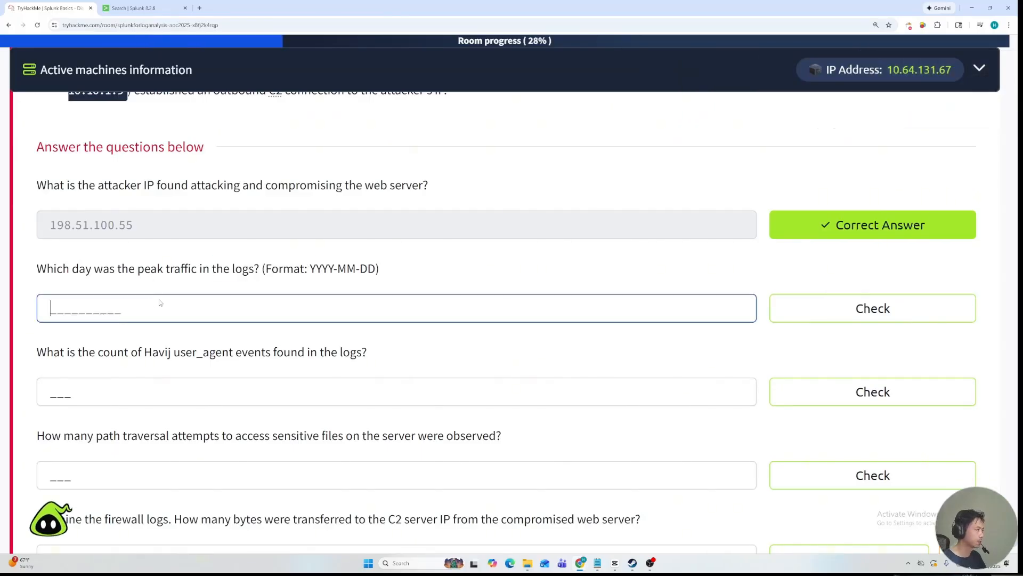
pyautogui.write('2025-10-')
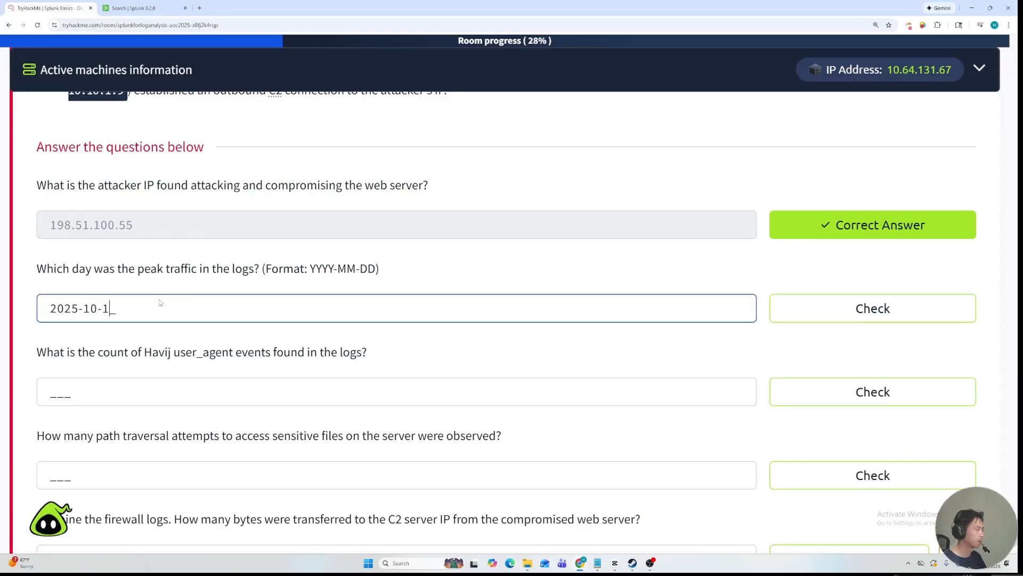
pyautogui.write('12')
pyautogui.press('Return')
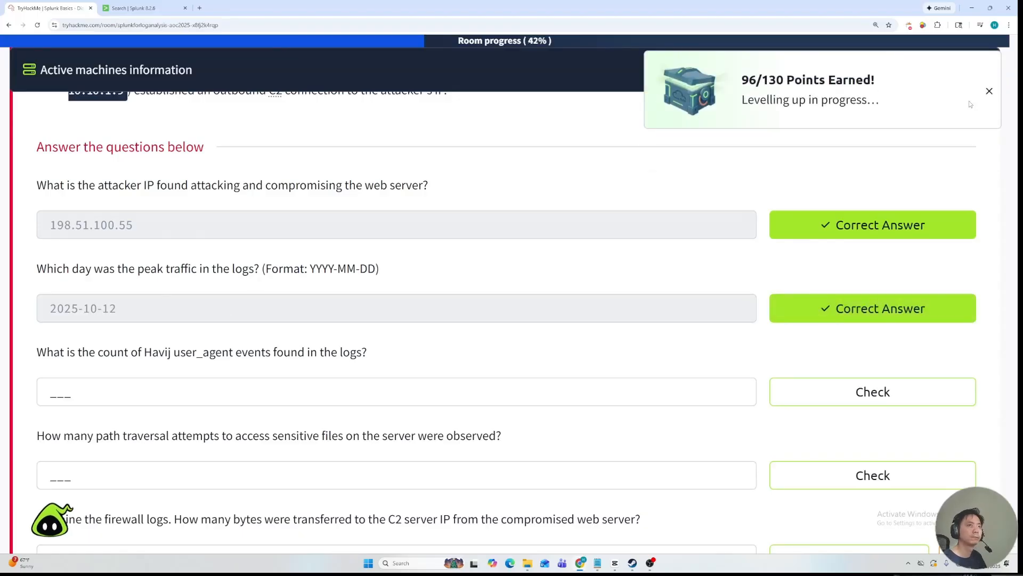
pyautogui.click(989, 92)
# For the Havij question, rewrite the Splunk query with sourcetype web_traffic and client_ip="198.51.100.55", replacing the other filters and the stats clause.
pyautogui.moveTo(47, 352); pyautogui.dragTo(202, 354)
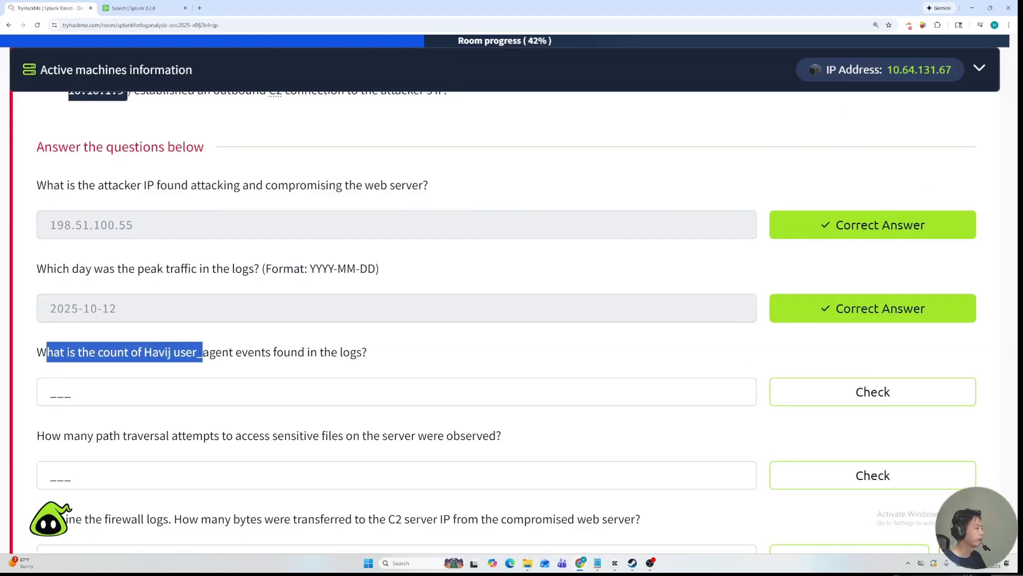
pyautogui.click(234, 382)
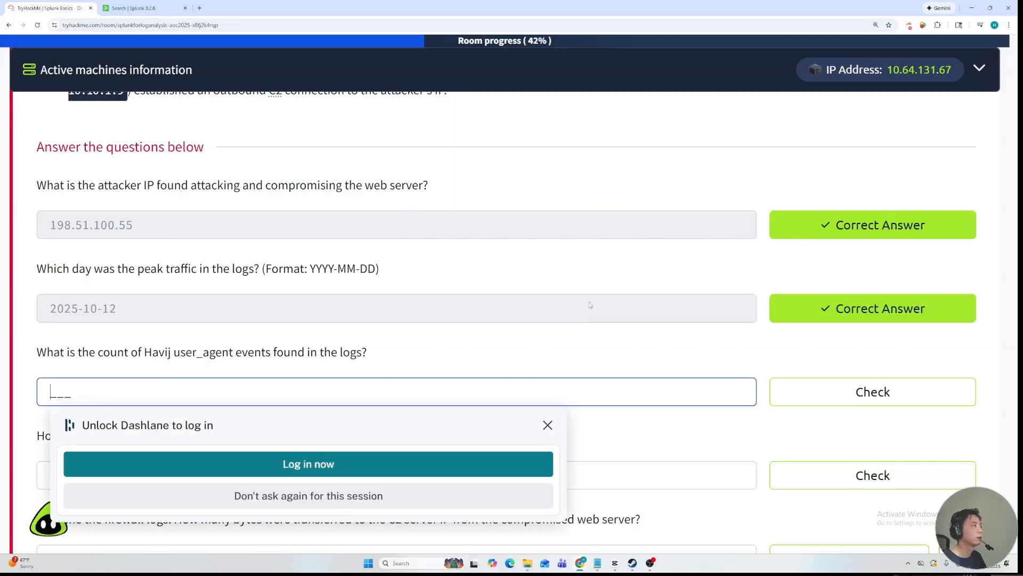
pyautogui.click(133, 6)
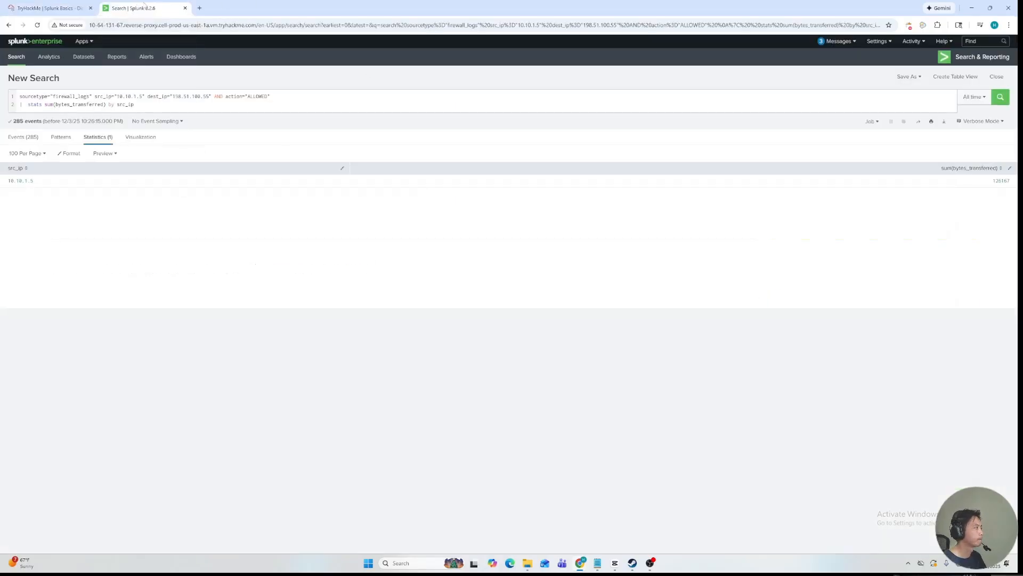
pyautogui.doubleClick(73, 96)
pyautogui.write('web_tra')
pyautogui.write('ff')
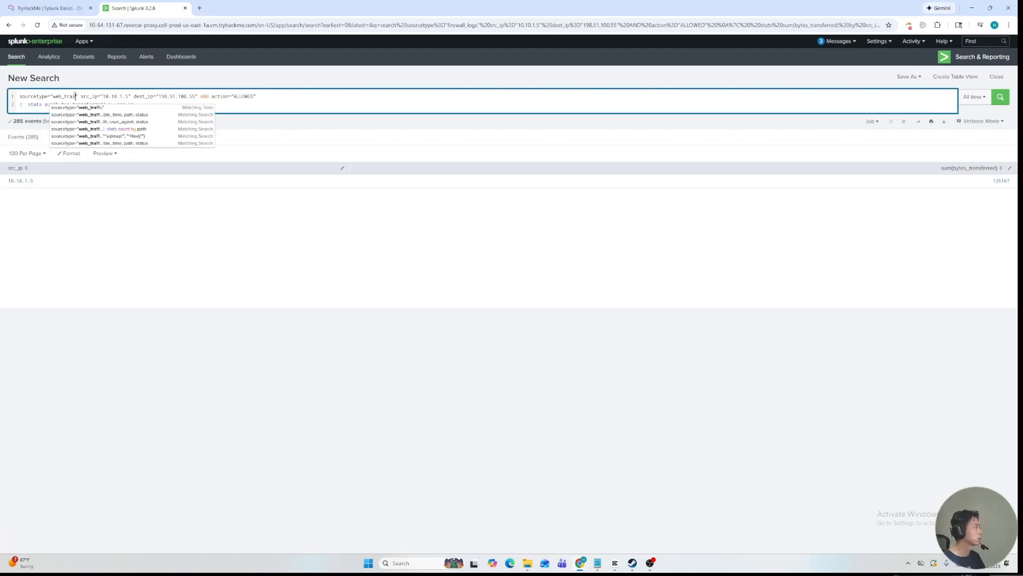
pyautogui.write('ic')
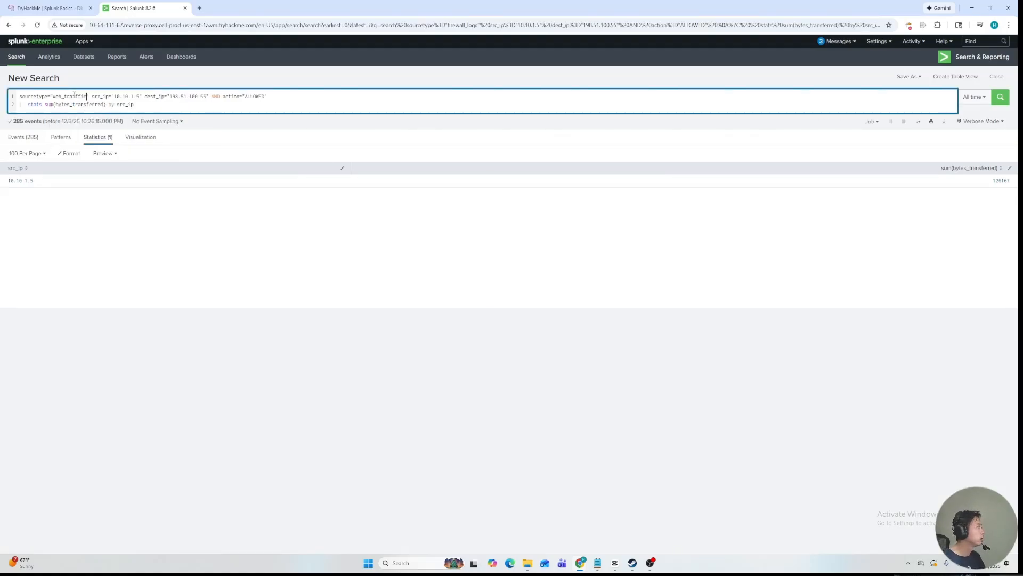
pyautogui.moveTo(93, 97); pyautogui.dragTo(250, 106)
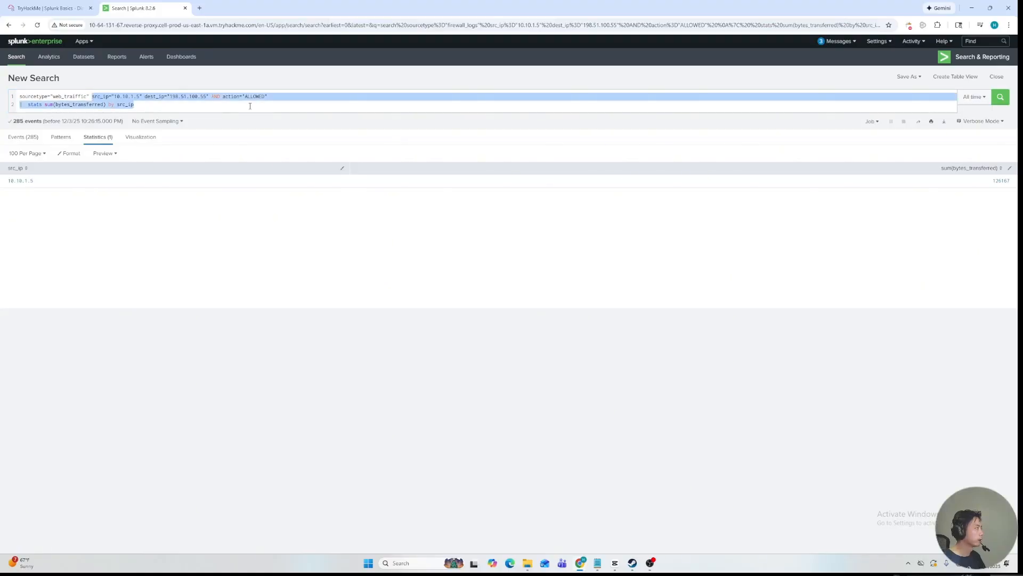
pyautogui.write('client_ip="')
pyautogui.hotkey('ctrl', 'v')
# Append an AND user_agnet IN ("") condition with an empty quoted value to the Splunk query.
pyautogui.write('AND us')
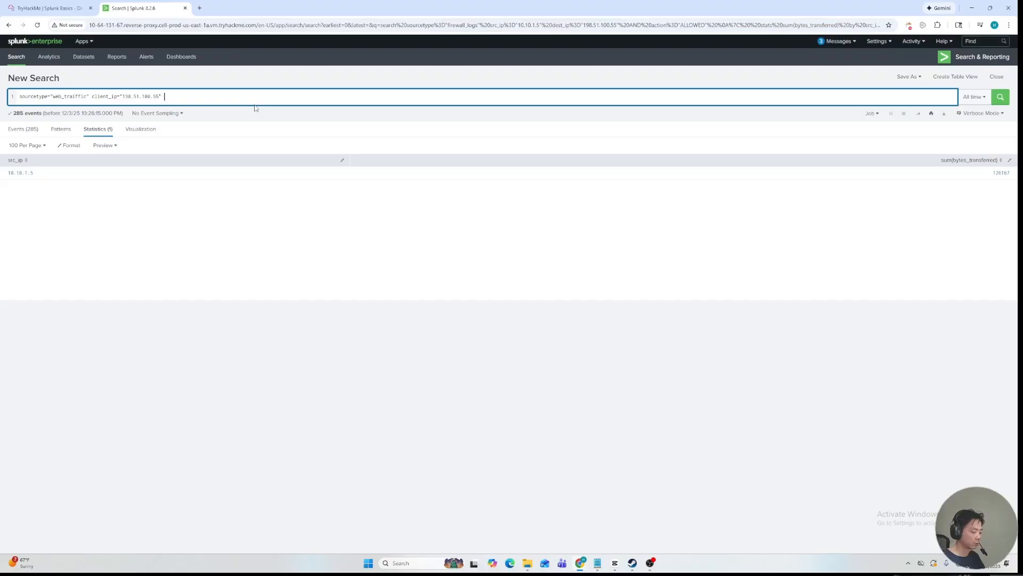
pyautogui.write('er_a')
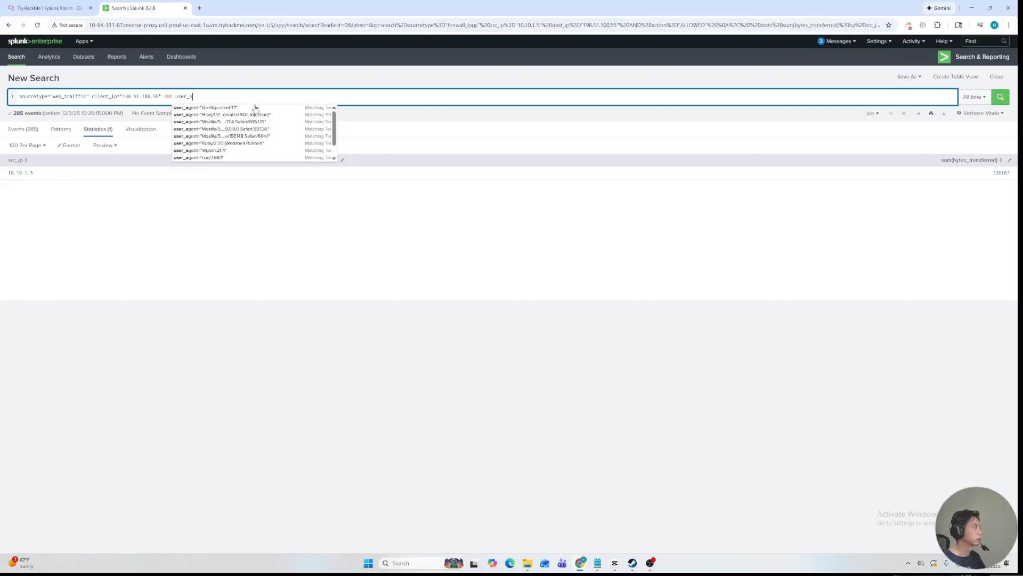
pyautogui.write('gnet IN ')
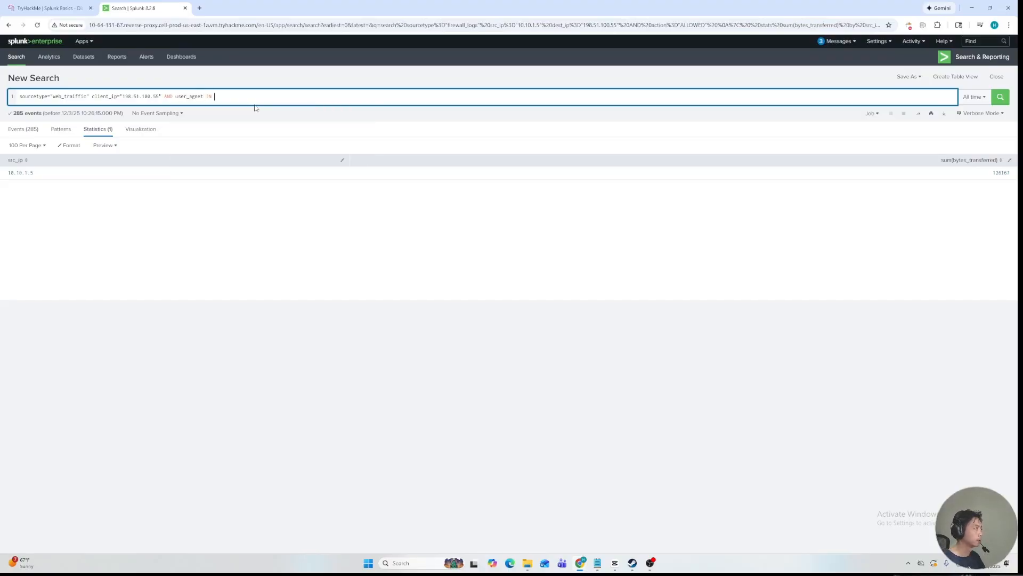
pyautogui.write('("')
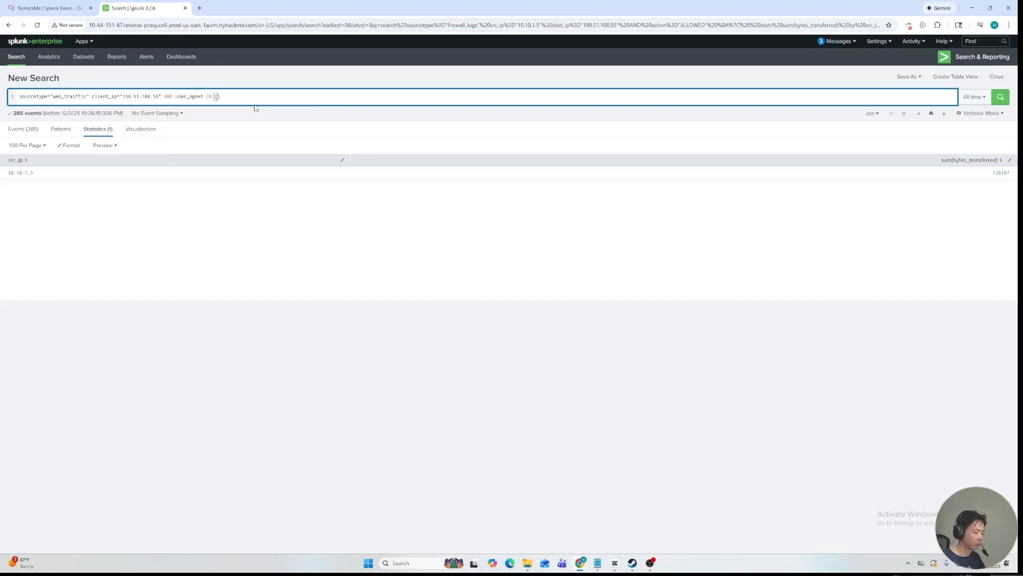
pyautogui.write(':')
pyautogui.press('BackSpace')
pyautogui.write('"')
pyautogui.press('BackSpace')
pyautogui.press('Left')
pyautogui.write('""')
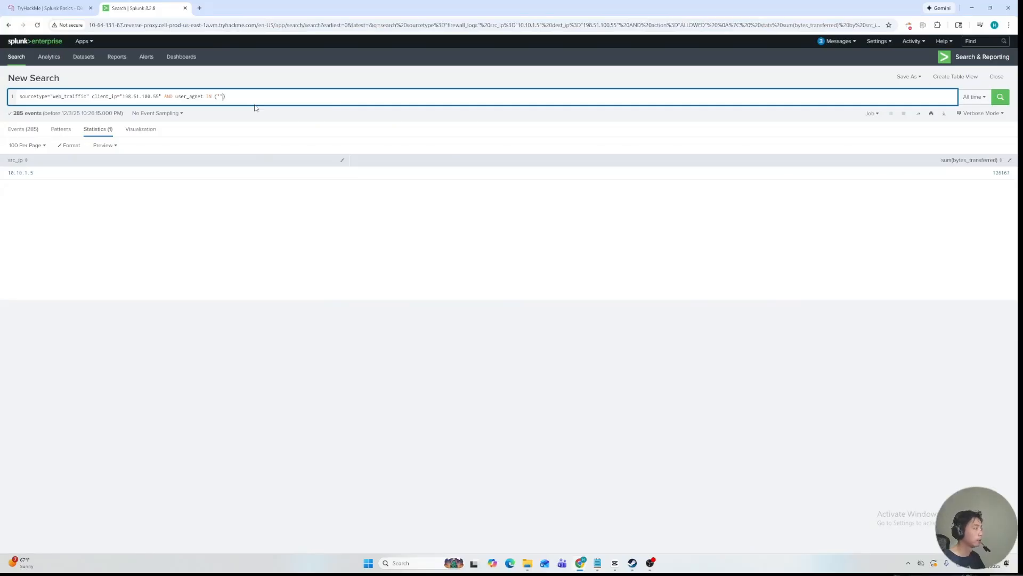
# Fill the IN condition with "*Havij*", checking the spelling against the room's question, and run the search.
pyautogui.write('Haiji*')
pyautogui.press('Left')
pyautogui.press('Left')
pyautogui.press('Left')
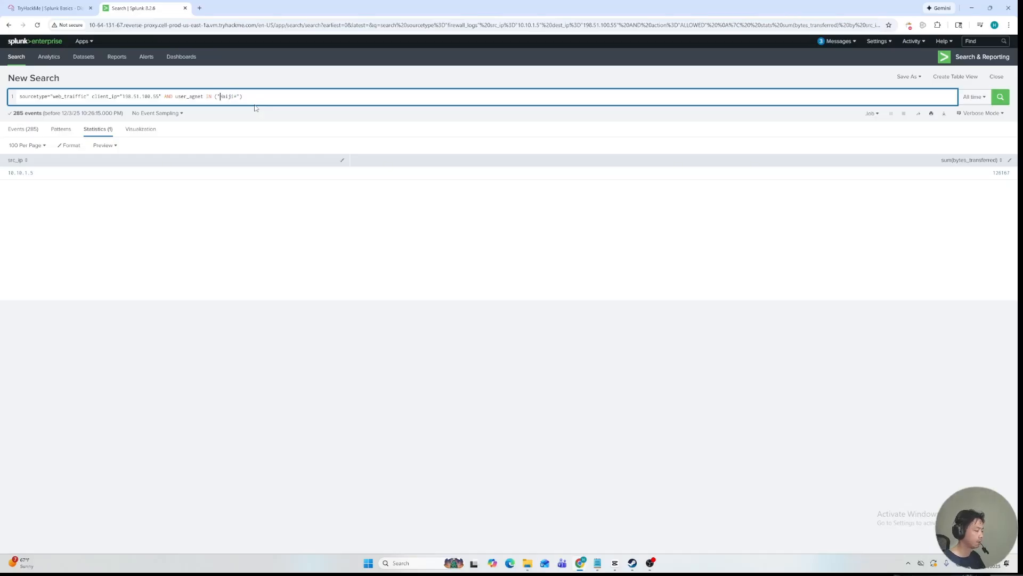
pyautogui.write('*')
pyautogui.click(7, 5)
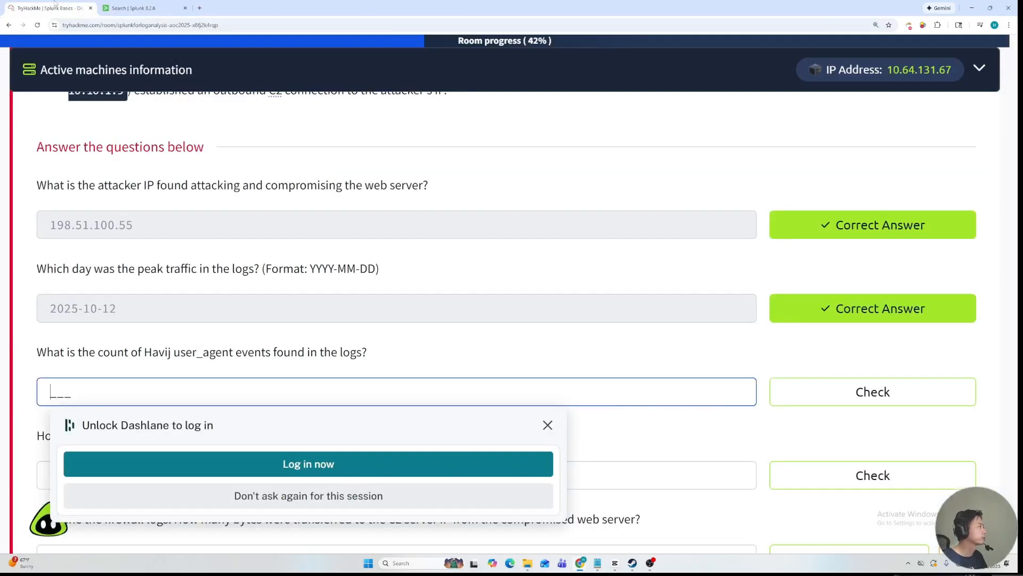
pyautogui.click(142, 4)
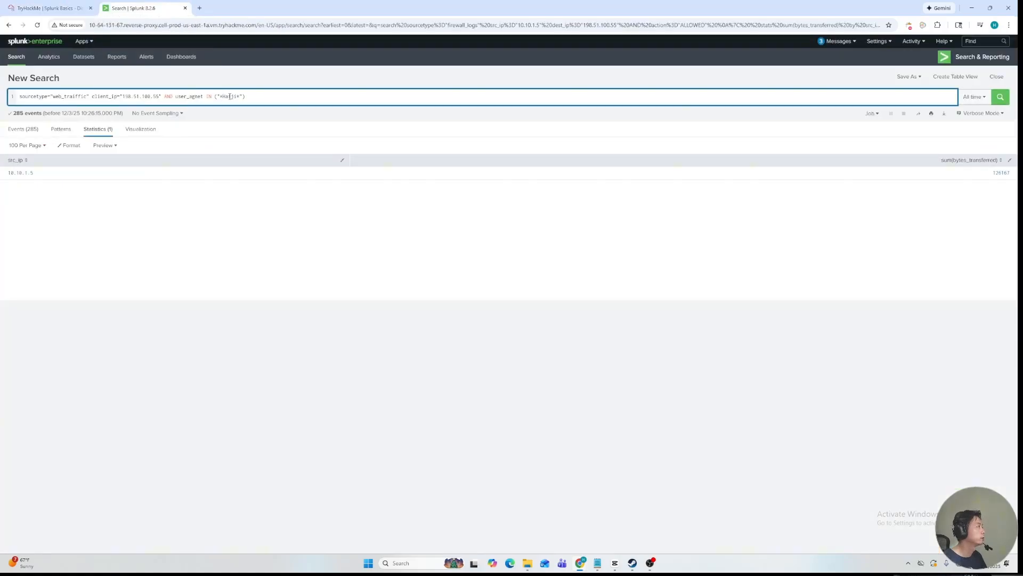
pyautogui.write('b')
pyautogui.press('BackSpace')
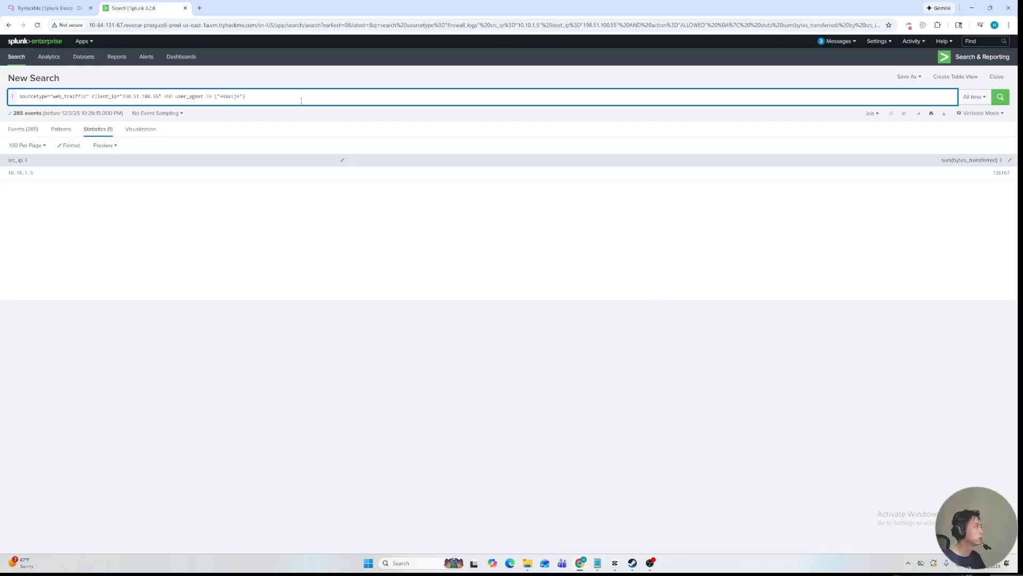
pyautogui.press('Return')
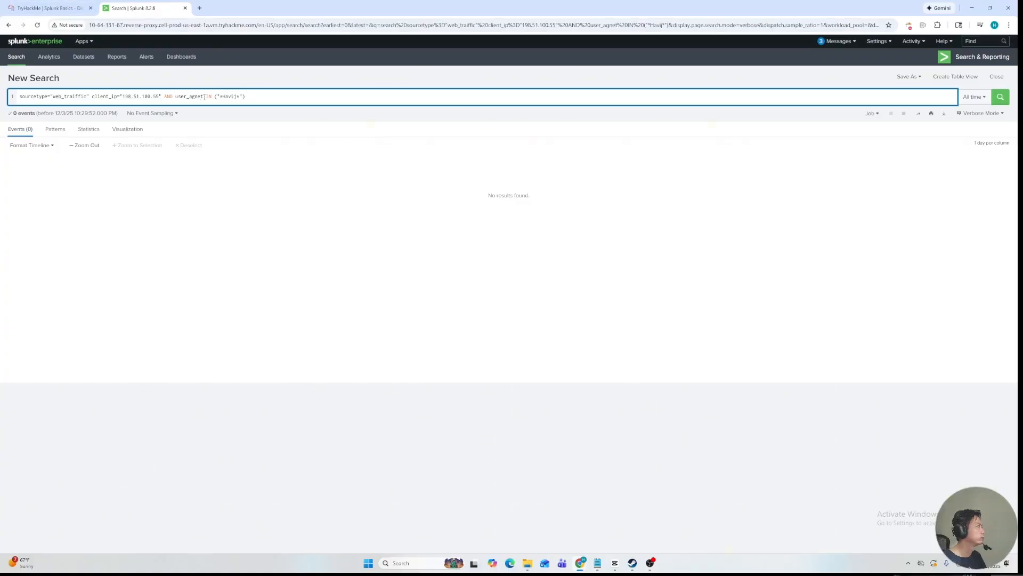
# Correct the misspelled field name in the Splunk query to user_agent and rerun the search.
pyautogui.press('BackSpace')
pyautogui.press('BackSpace')
pyautogui.write('ent')
pyautogui.press('Return')
pyautogui.press('BackSpace')
pyautogui.press('Return')
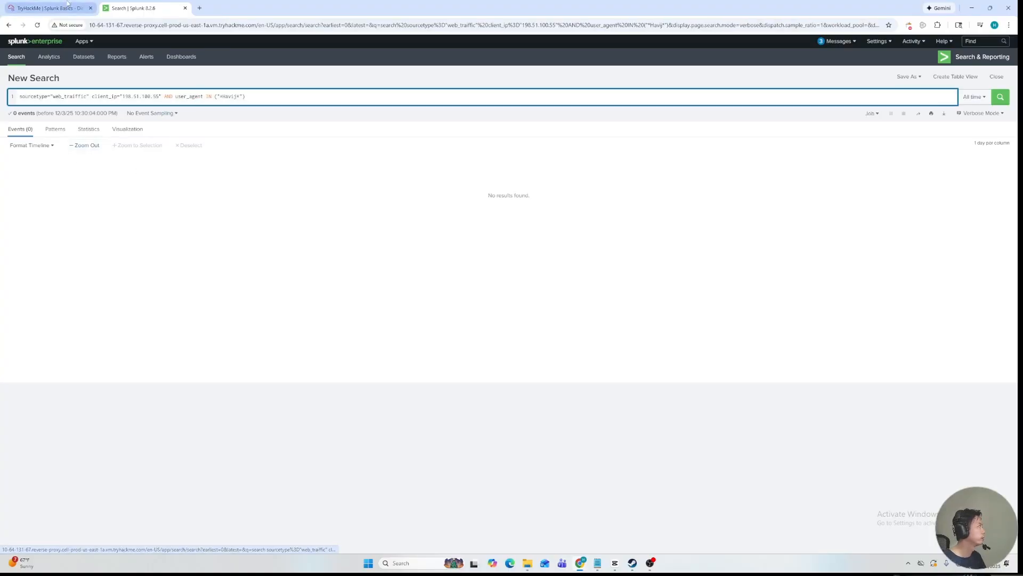
# Copy Havij from the room's question, paste it over the user agent value between the wildcards in the Splunk query, and rerun the search.
pyautogui.click(48, 8)
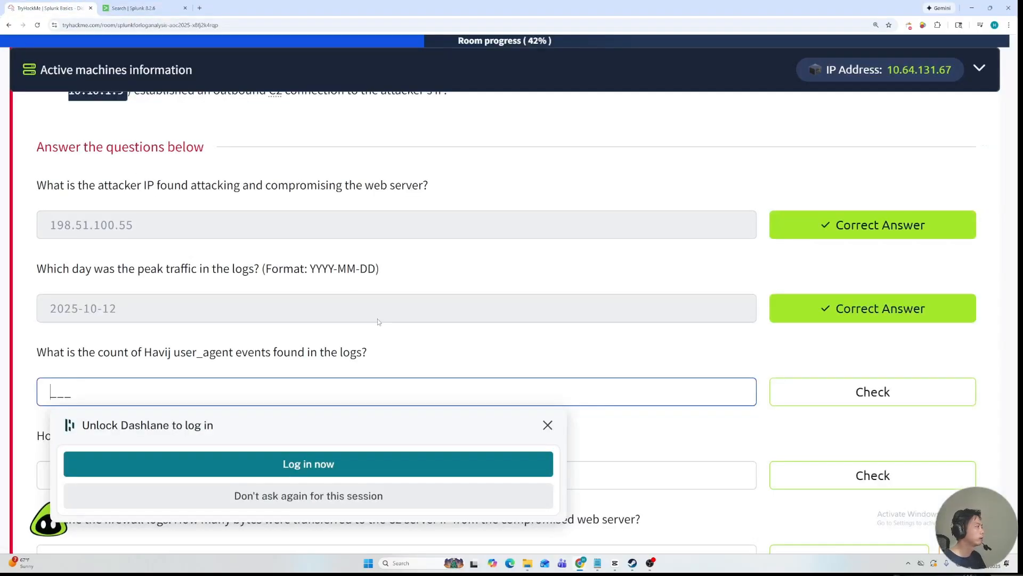
pyautogui.doubleClick(176, 351)
pyautogui.doubleClick(158, 352)
pyautogui.hotkey('ctrl', 'c')
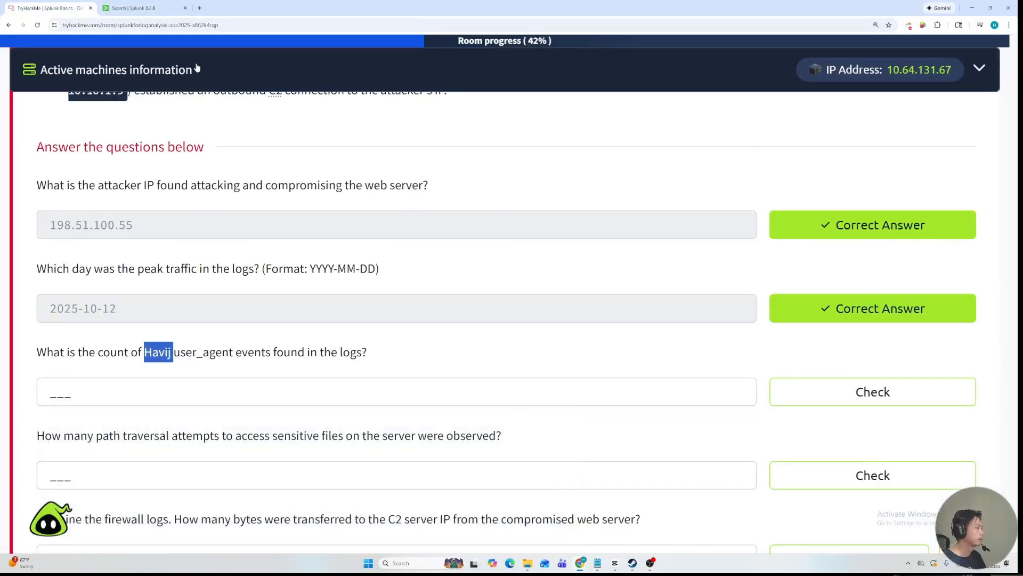
pyautogui.click(133, 8)
pyautogui.doubleClick(230, 96)
pyautogui.hotkey('ctrl', 'v')
pyautogui.press('BackSpace')
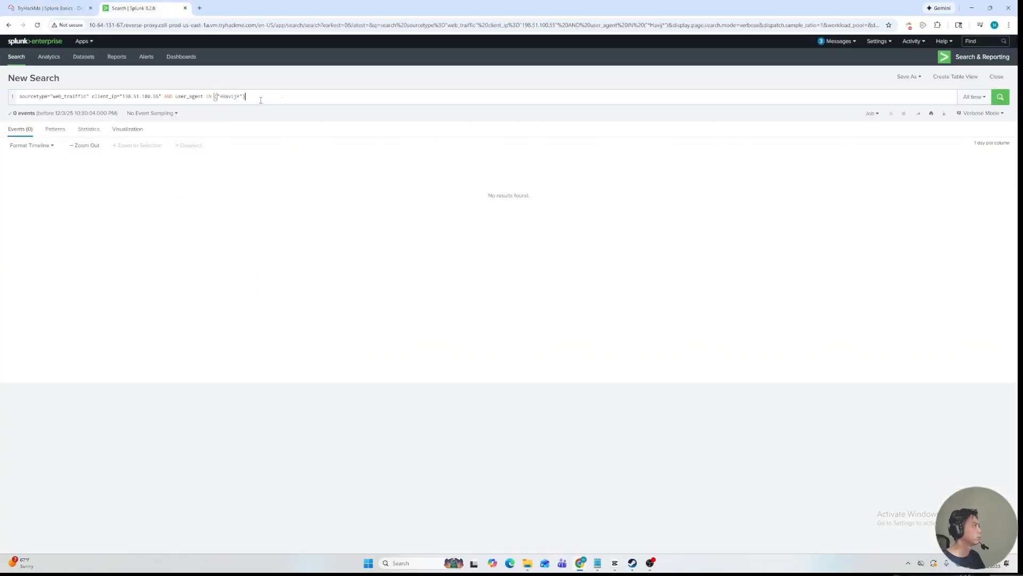
pyautogui.press('Return')
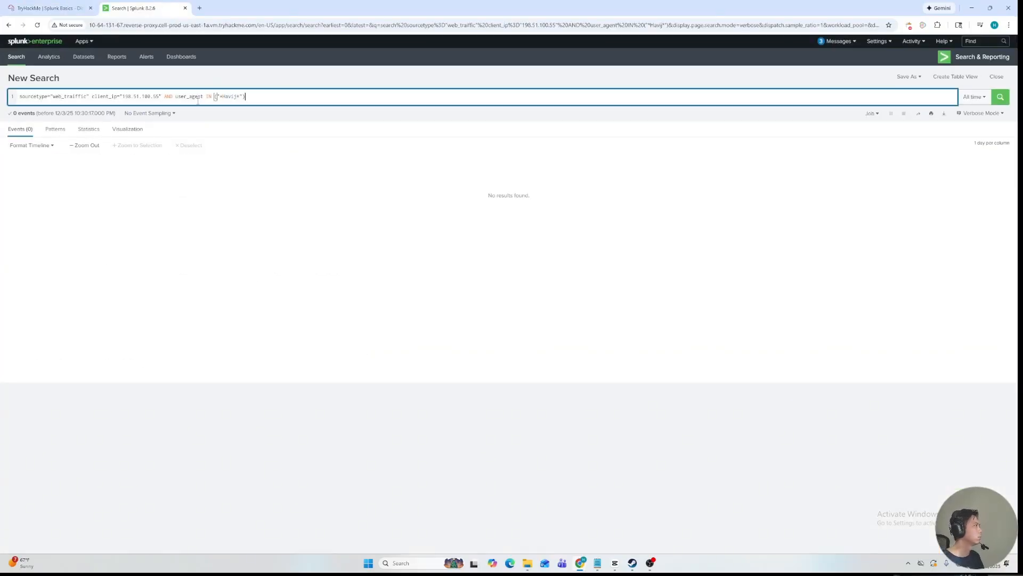
# Compare the Splunk query with the room's Havij question and its example SQL Injection Attack query.
pyautogui.click(58, 4)
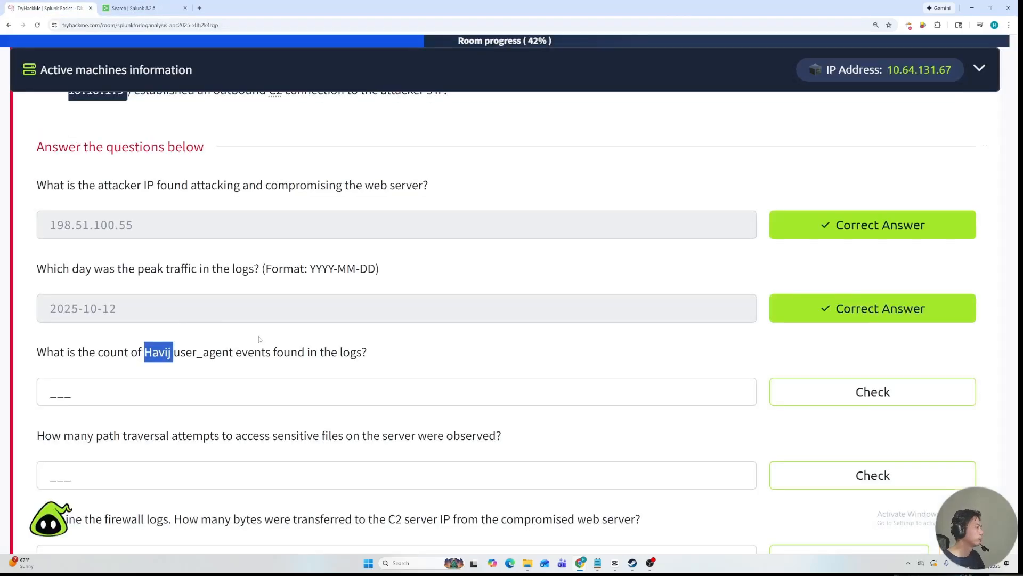
pyautogui.doubleClick(201, 356)
pyautogui.click(409, 210)
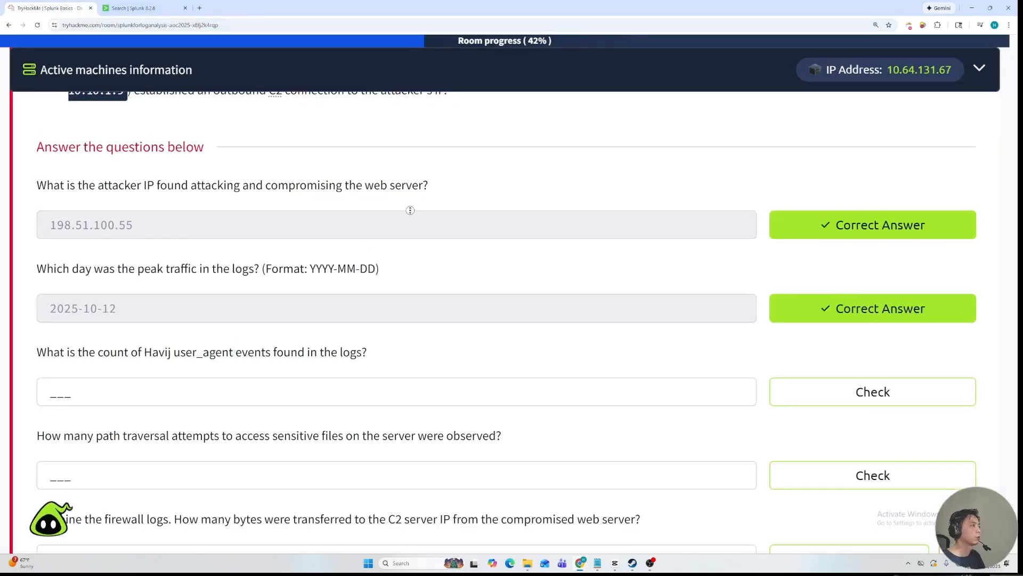
pyautogui.scroll(15, 409, 210)
pyautogui.scroll(15, 372, 387)
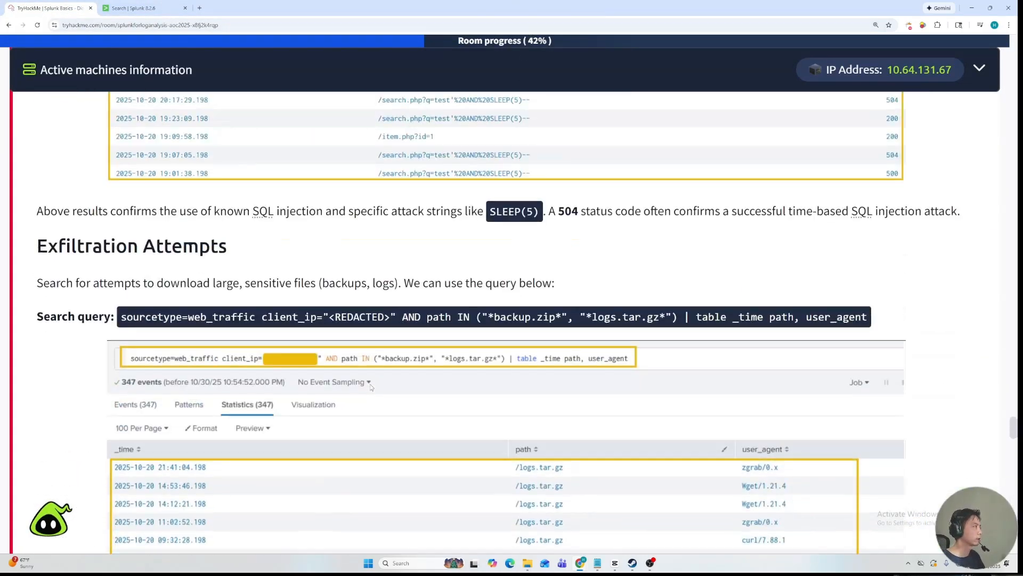
pyautogui.scroll(8, 372, 388)
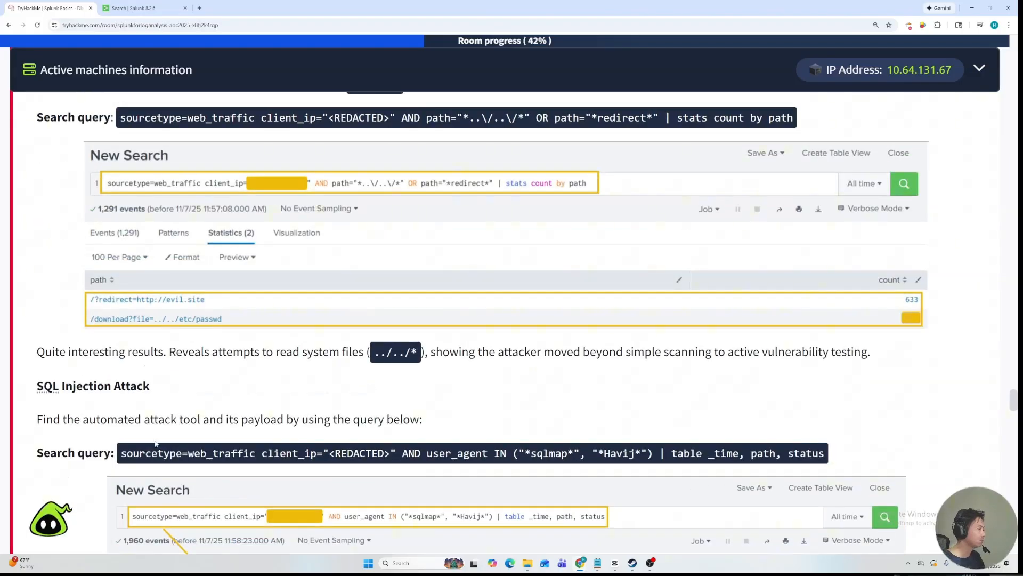
pyautogui.hotkey('ctrl', 'f')
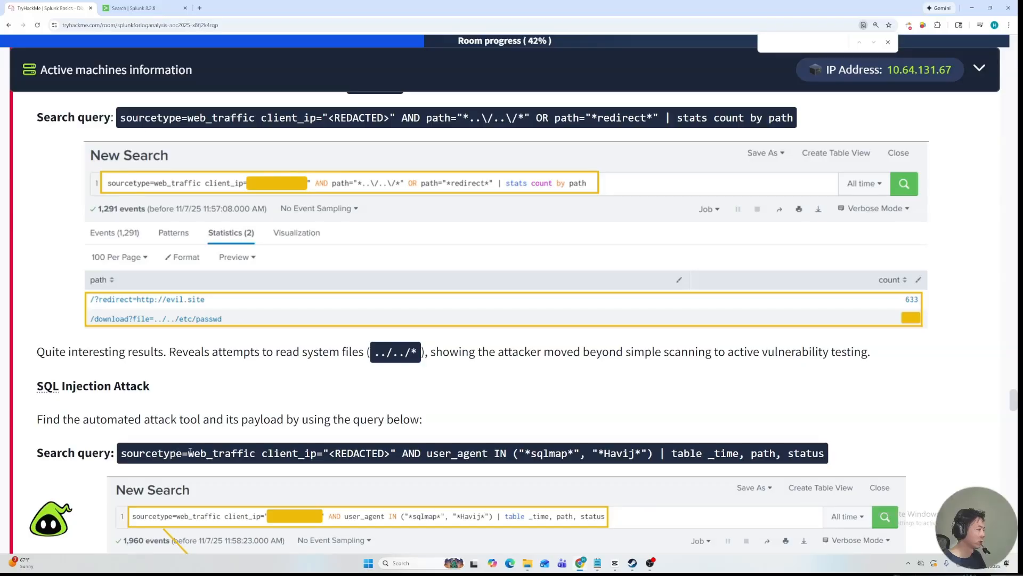
pyautogui.scroll(-1, 213, 454)
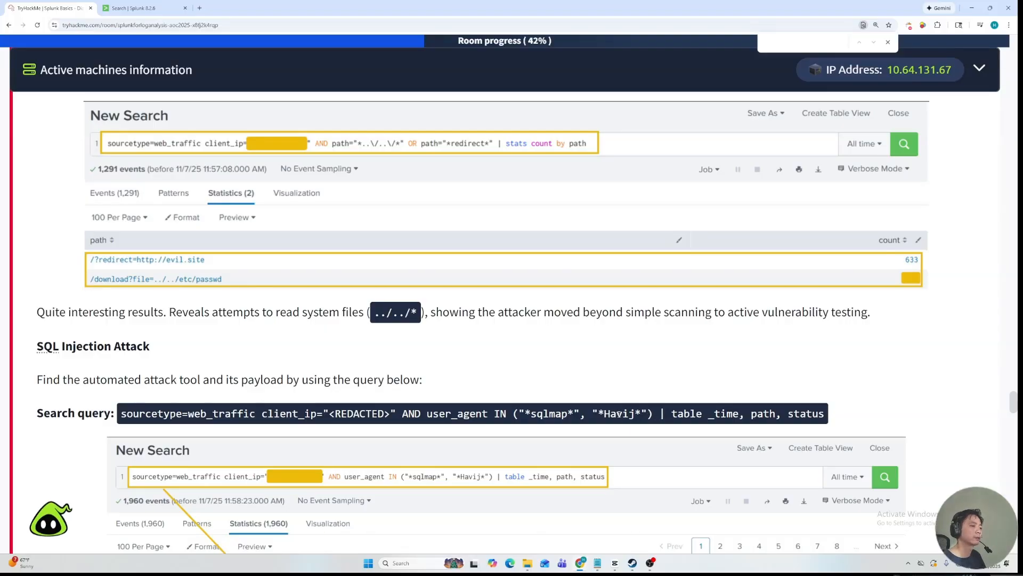
pyautogui.click(147, 8)
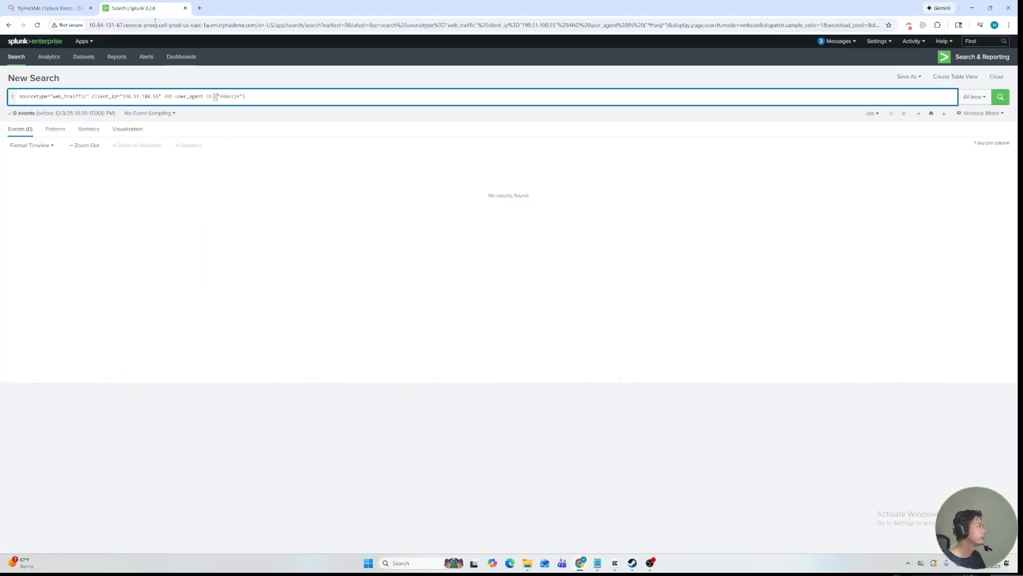
pyautogui.click(48, 8)
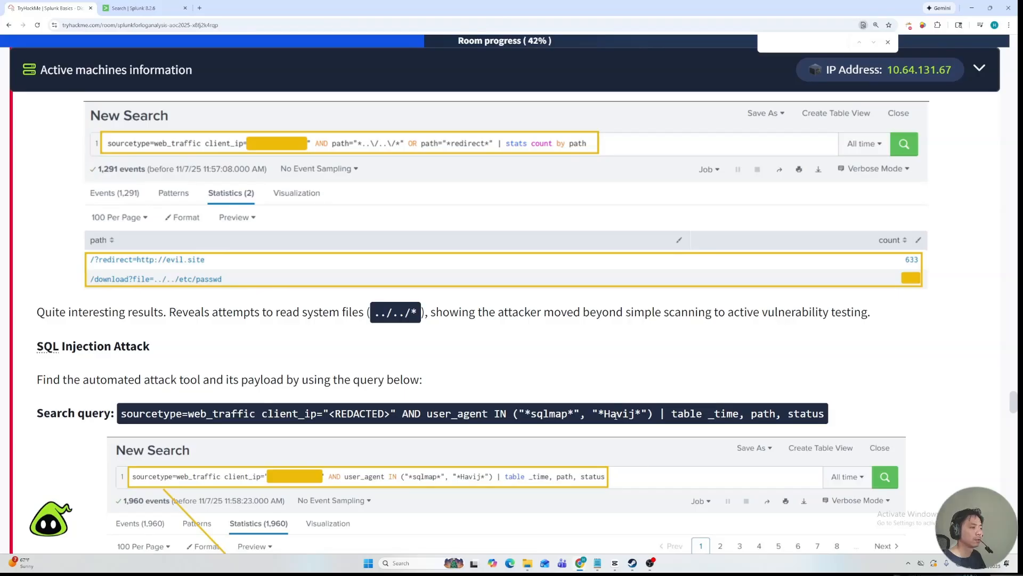
pyautogui.click(147, 8)
pyautogui.click(219, 97)
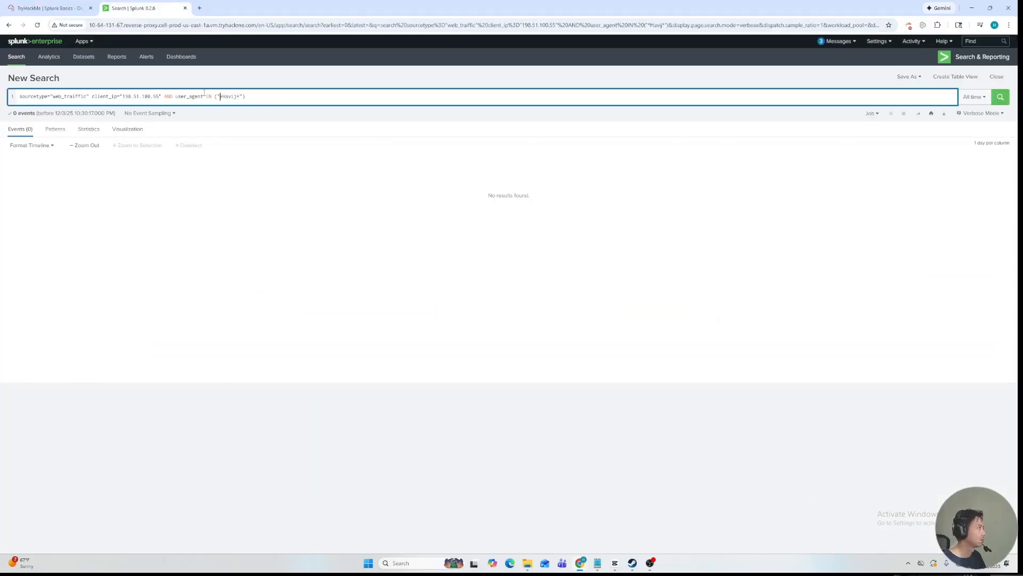
# Copy "table _time, path, status" from the room's SQL injection query, append it to the Splunk query after a pipe, and run the search.
pyautogui.click(47, 5)
pyautogui.moveTo(671, 414); pyautogui.dragTo(825, 413)
pyautogui.hotkey('ctrl', 'c')
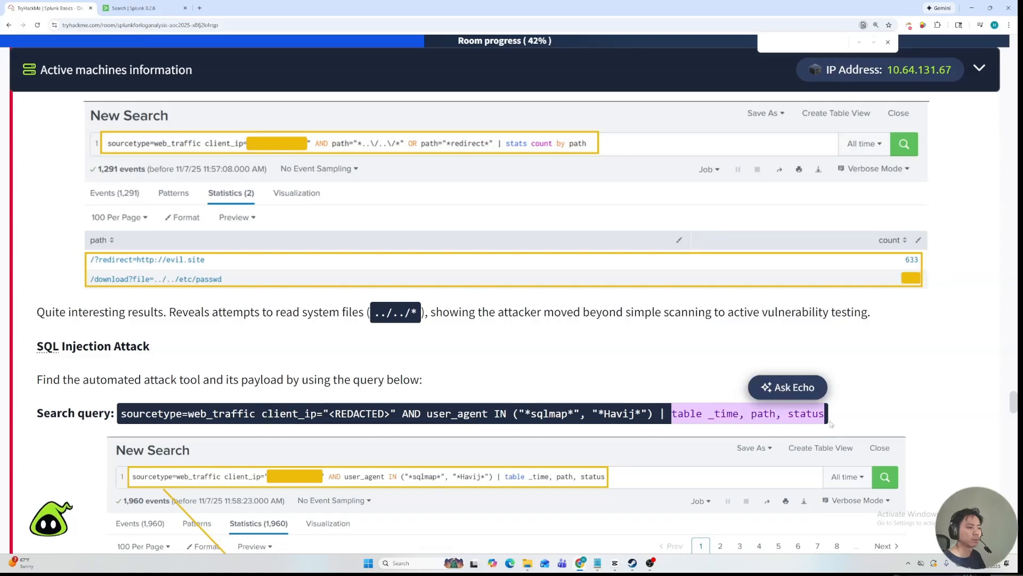
pyautogui.click(144, 8)
pyautogui.click(293, 96)
pyautogui.write('|')
pyautogui.hotkey('ctrl', 'v')
pyautogui.press('Return')
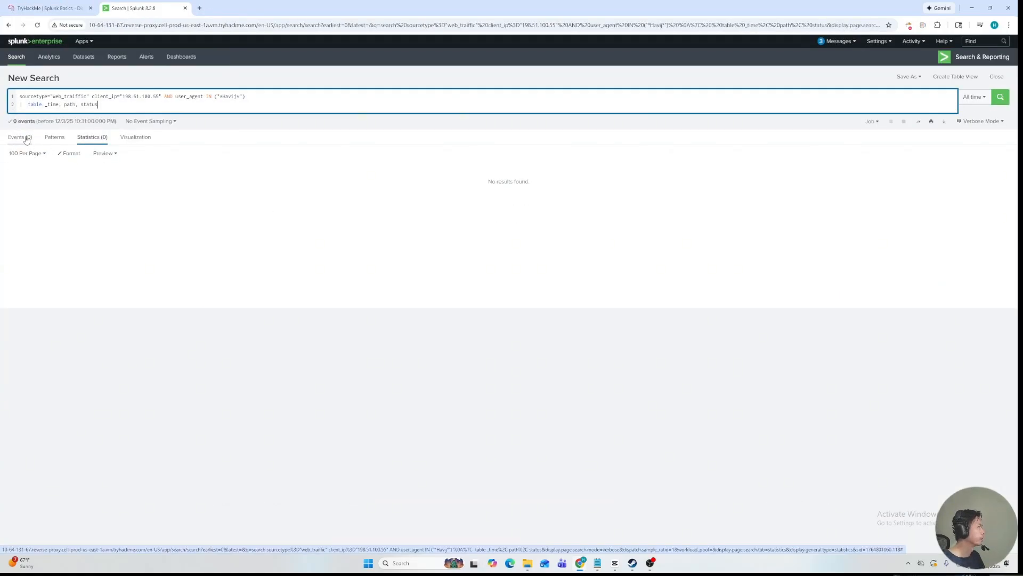
# Correct the misspelled sourcetype to web_traffic, remove the piped table command from the Splunk query, and rerun the search.
pyautogui.moveTo(86, 97); pyautogui.dragTo(71, 97)
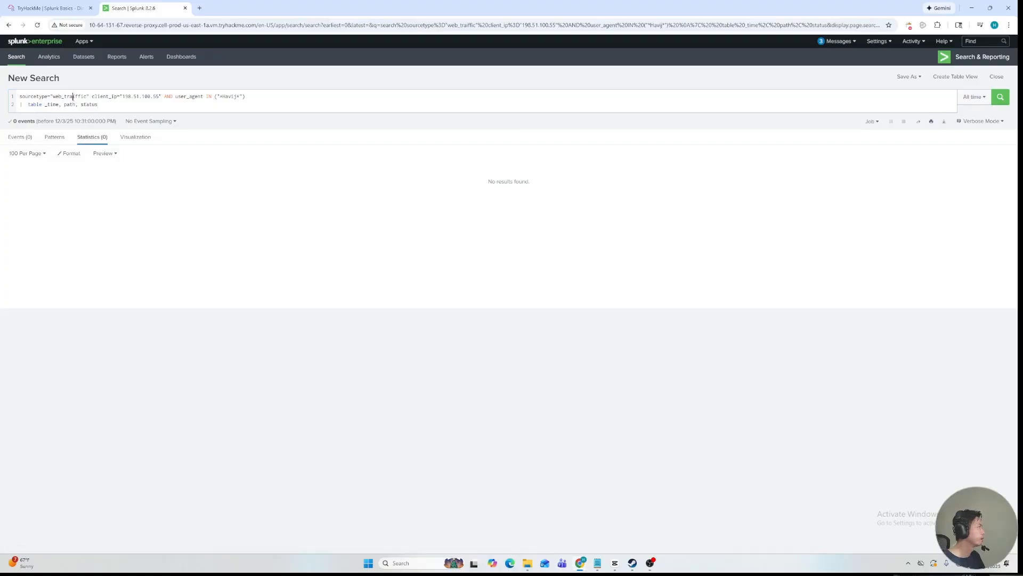
pyautogui.press('BackSpace')
pyautogui.press('BackSpace')
pyautogui.press('BackSpace')
pyautogui.write('rafi')
pyautogui.write('ic')
pyautogui.press('Return')
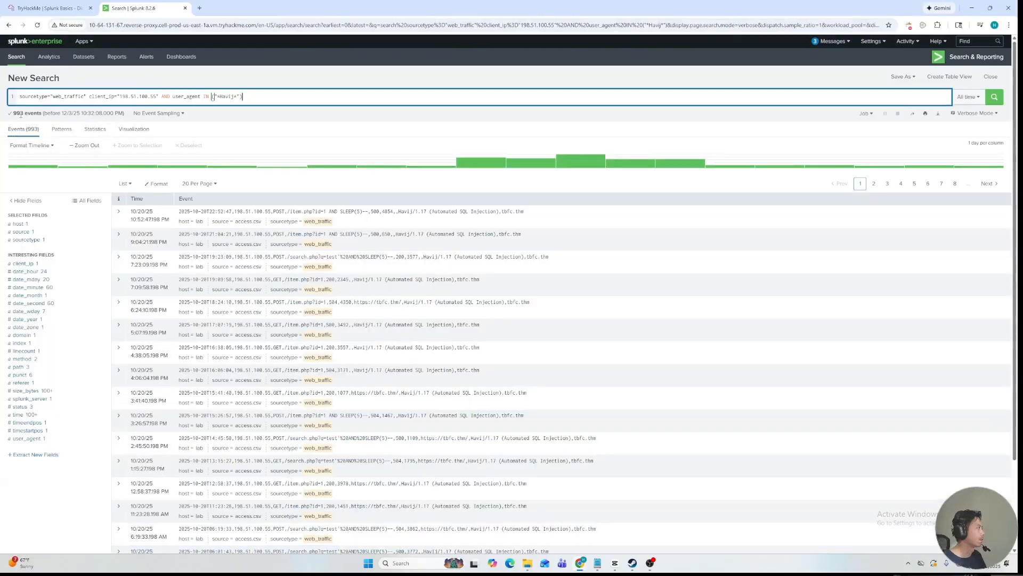
# Submit 993 as the answer to the room's Havij user_agent event count question.
pyautogui.click(48, 8)
pyautogui.scroll(-15, 80, 341)
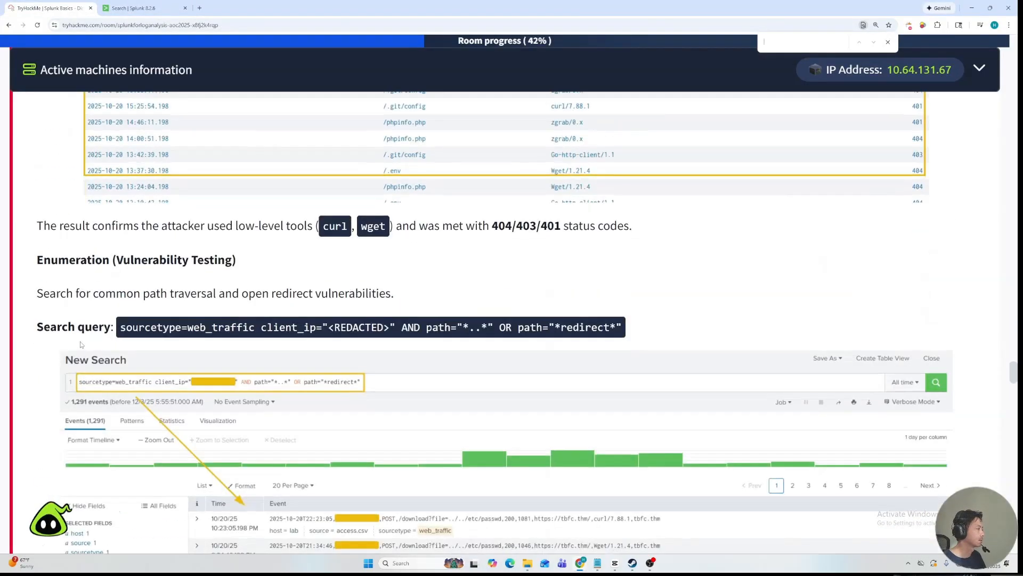
pyautogui.scroll(-20, 84, 329)
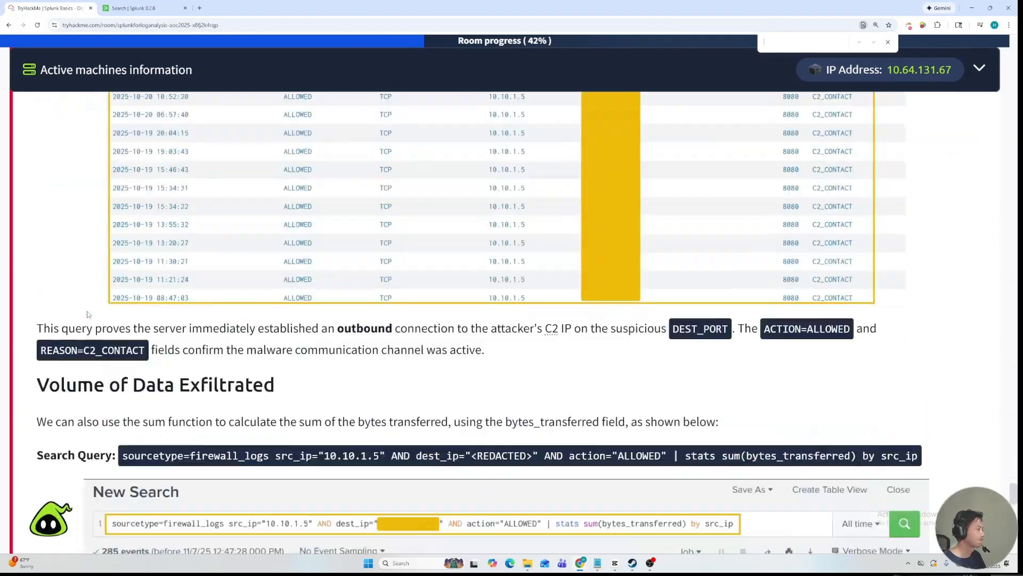
pyautogui.scroll(-4, 88, 314)
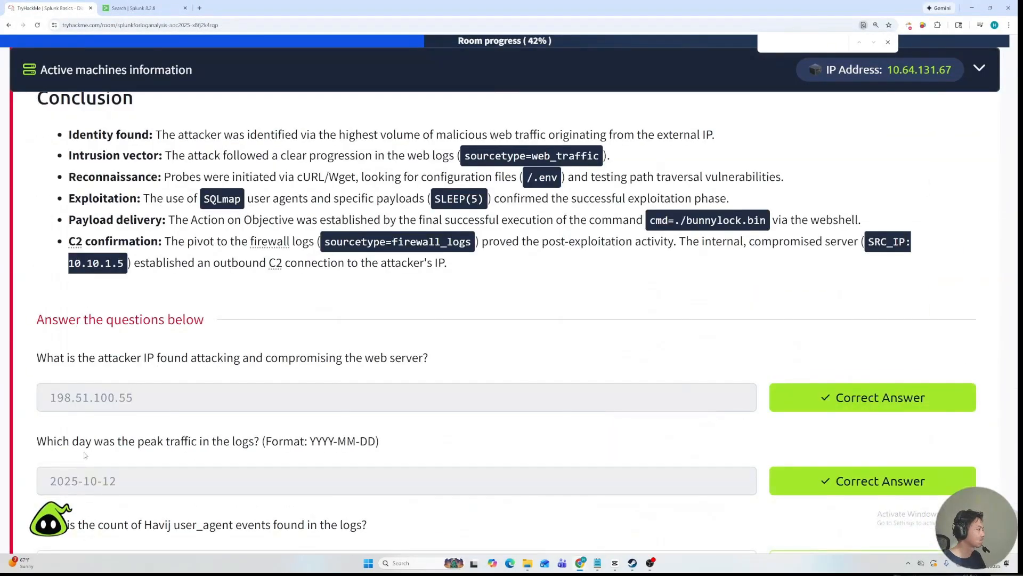
pyautogui.scroll(-4, 85, 449)
pyautogui.click(105, 325)
pyautogui.write('993')
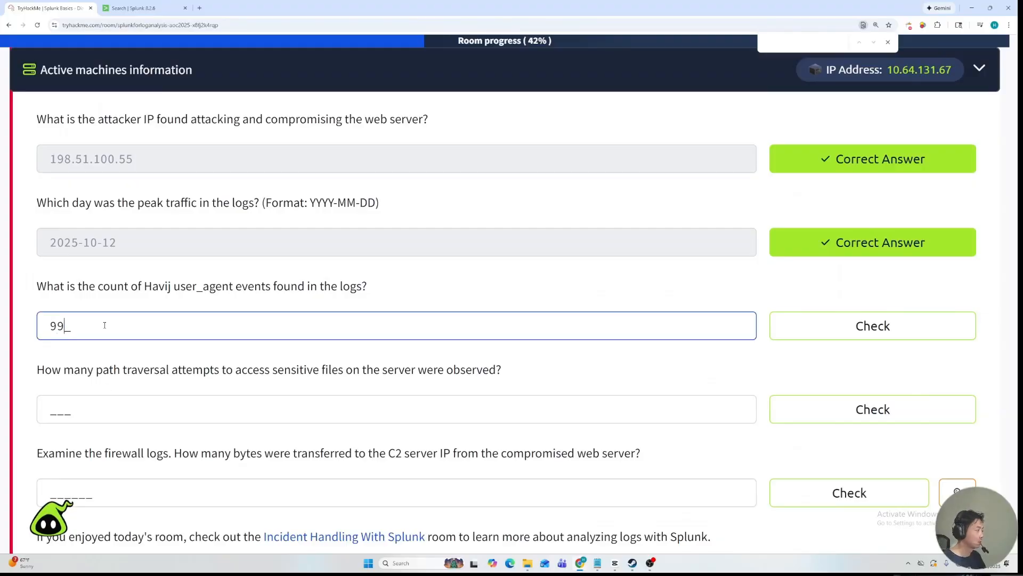
pyautogui.press('Return')
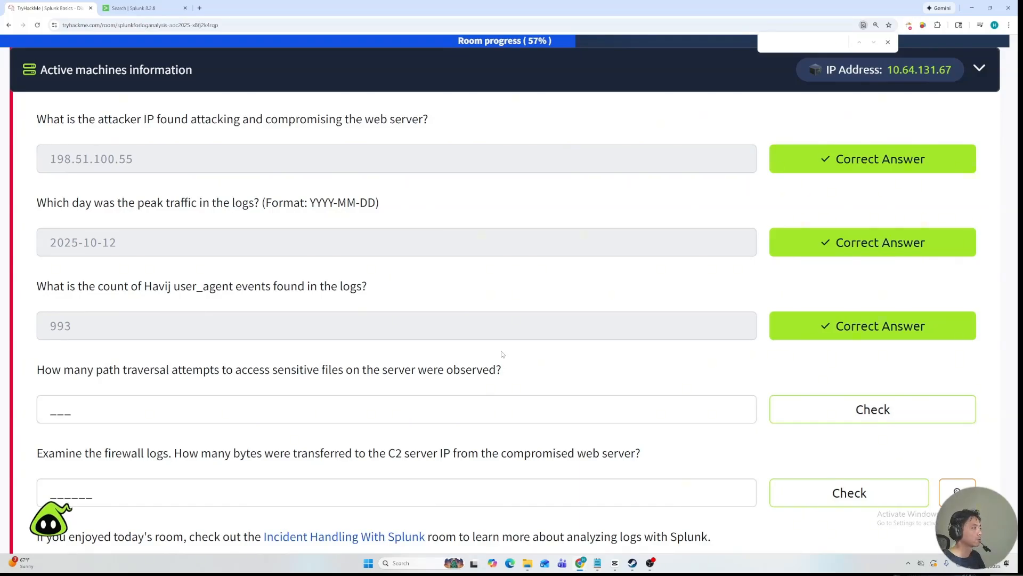
# Replace the user_agent condition with the room's path="*..\/..\/*" OR path="*redirect*" | stats count by path and run the search.
pyautogui.scroll(10, 486, 361)
pyautogui.scroll(8, 464, 245)
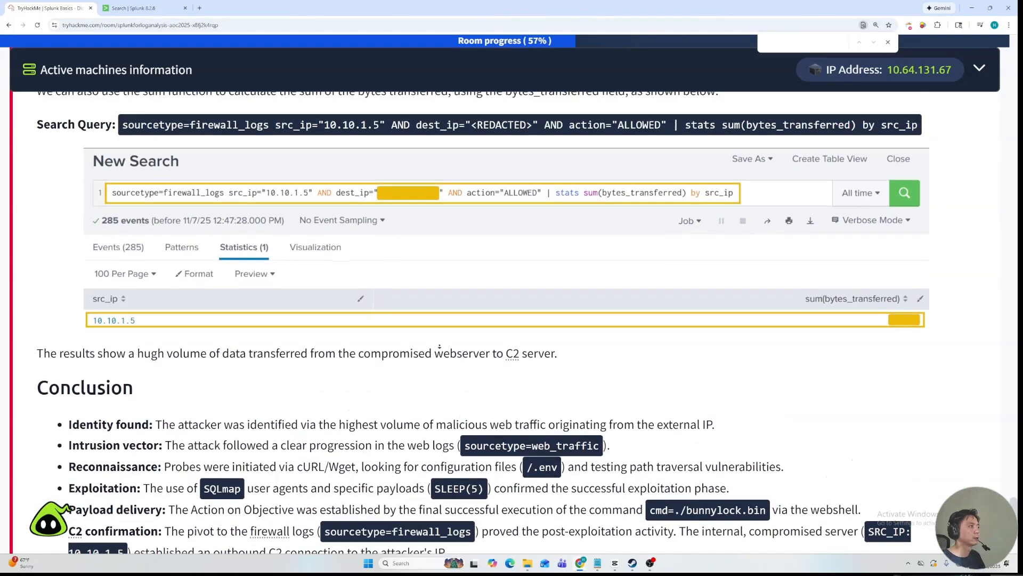
pyautogui.scroll(7, 561, 196)
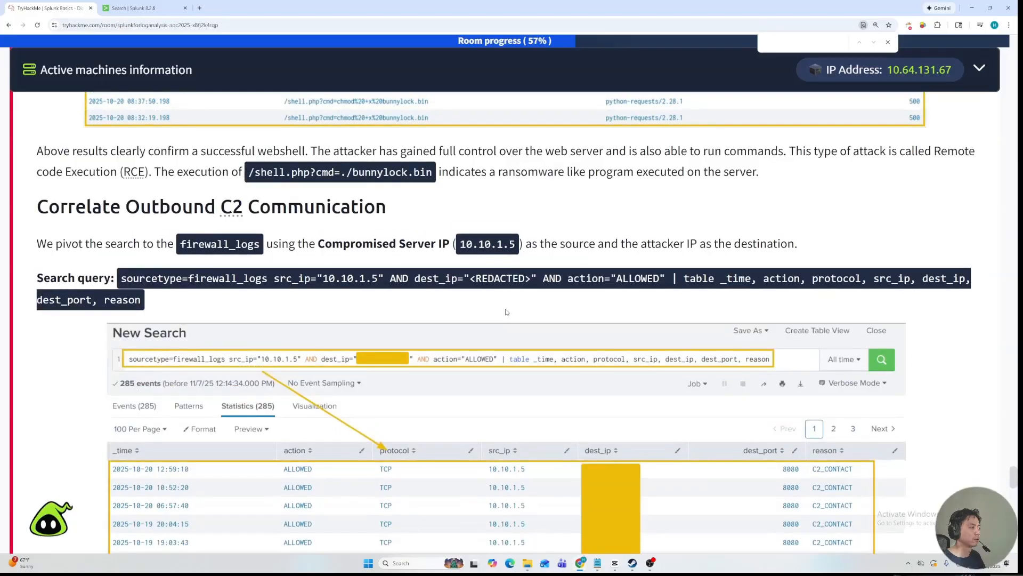
pyautogui.scroll(10, 450, 272)
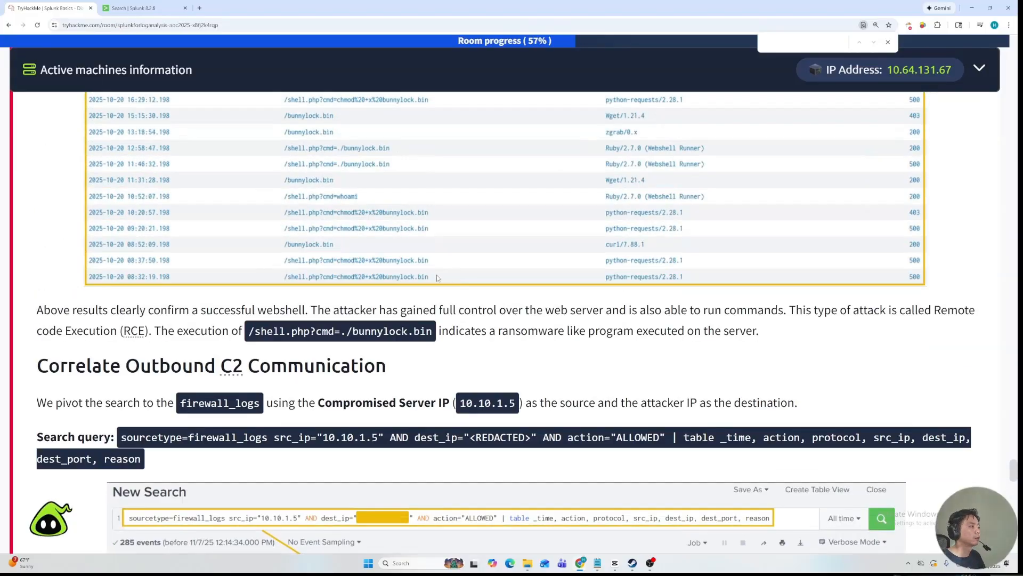
pyautogui.scroll(10, 425, 334)
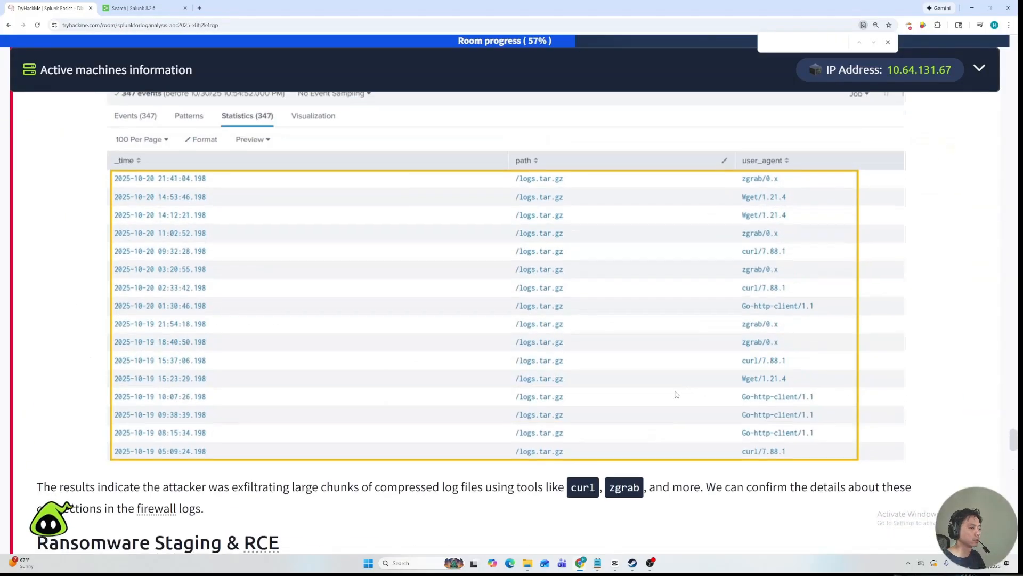
pyautogui.scroll(10, 613, 352)
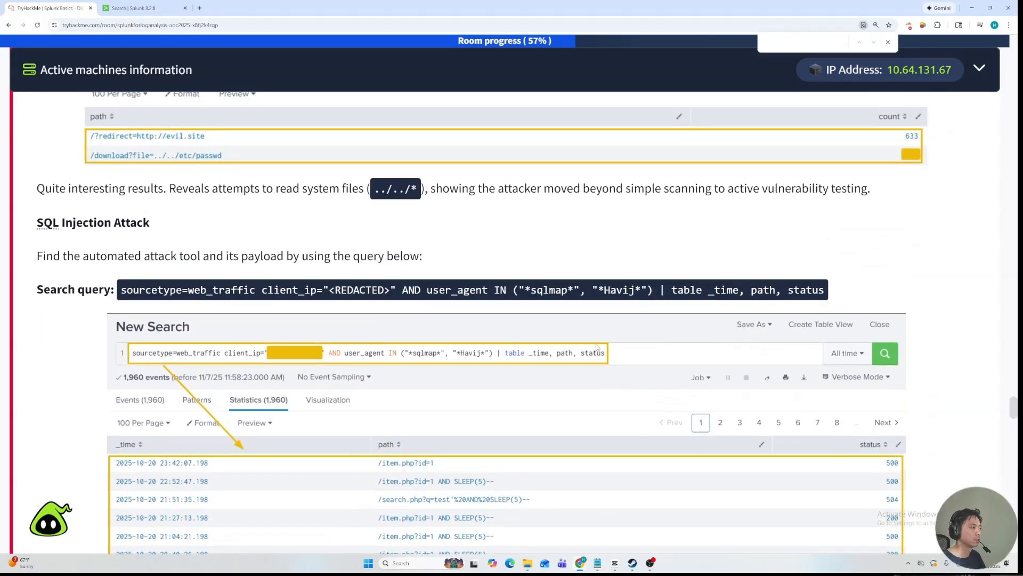
pyautogui.scroll(1, 403, 367)
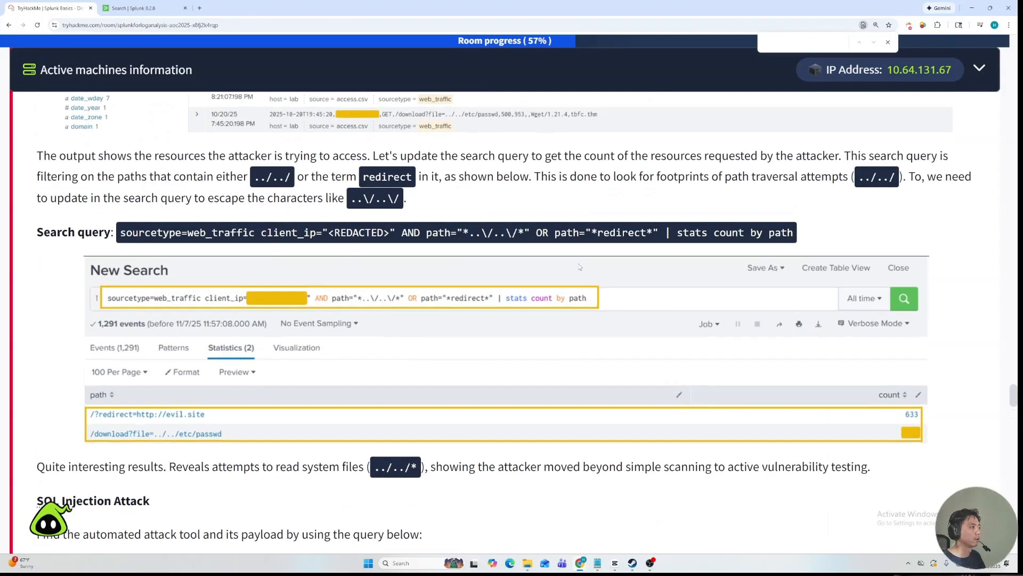
pyautogui.moveTo(429, 232); pyautogui.dragTo(660, 228)
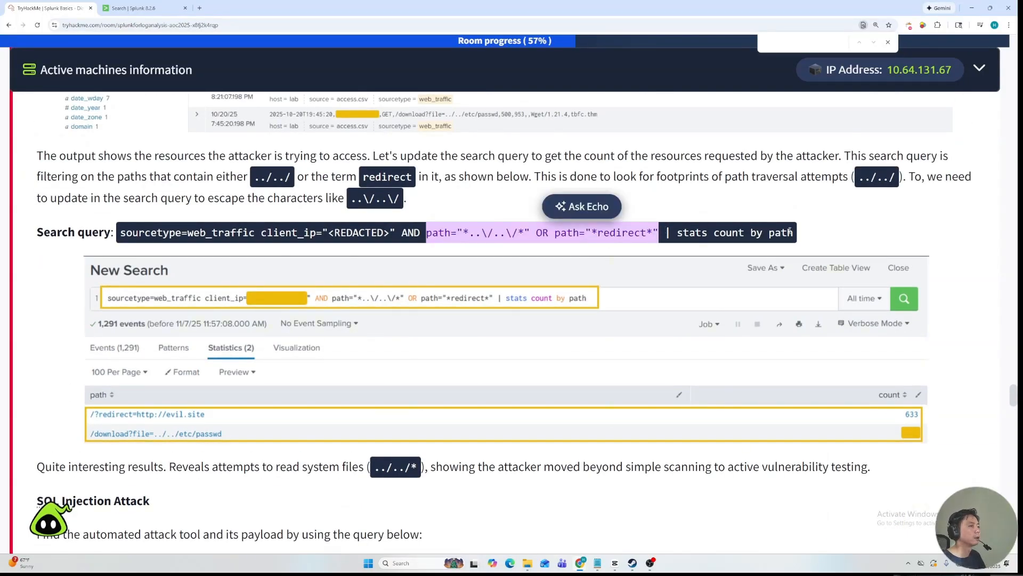
pyautogui.click(138, 8)
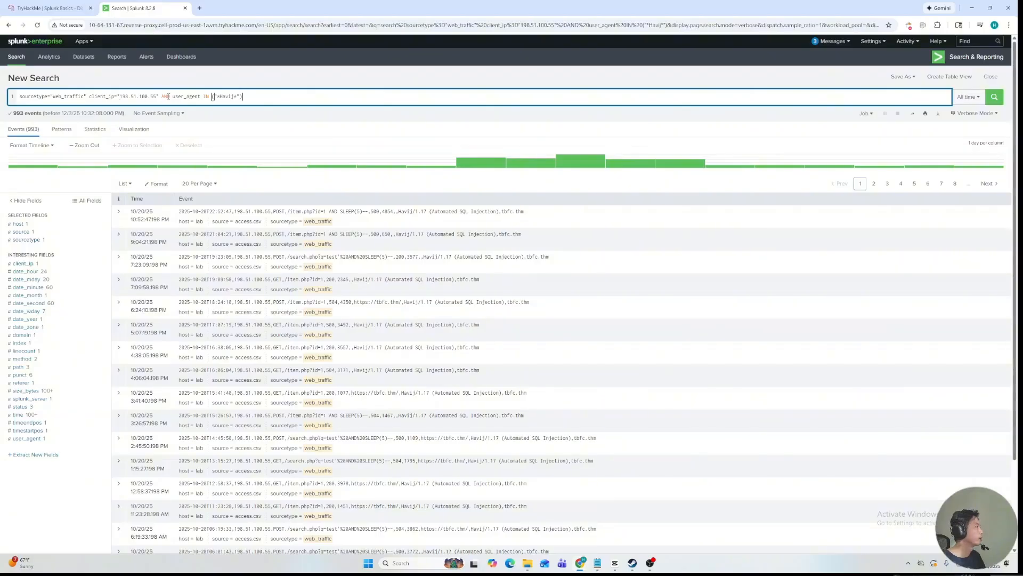
pyautogui.moveTo(170, 97); pyautogui.dragTo(417, 101)
pyautogui.write('path="*..\\/..\\/*" OR path="*redirect*" | stats count by path')
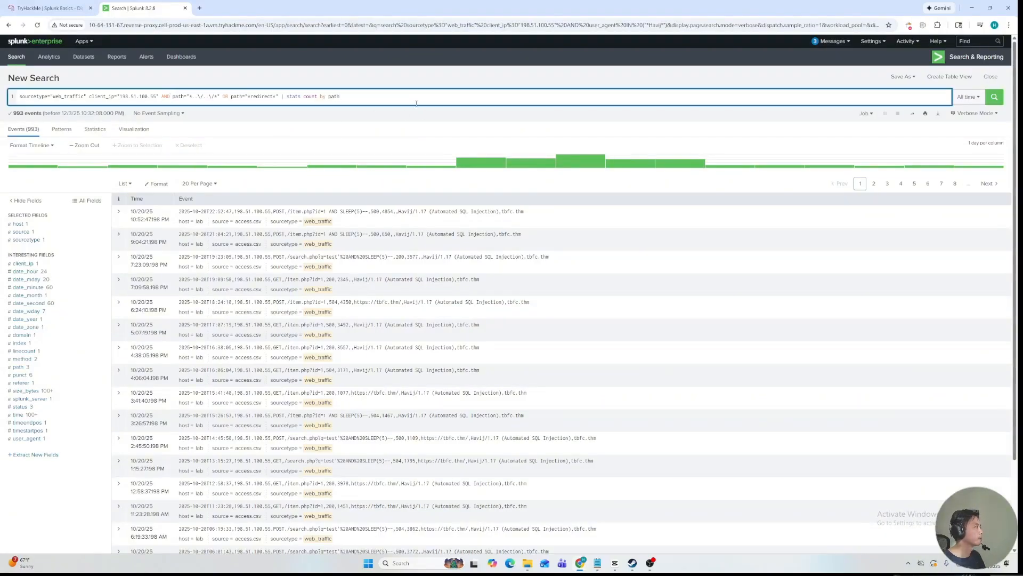
pyautogui.press('Return')
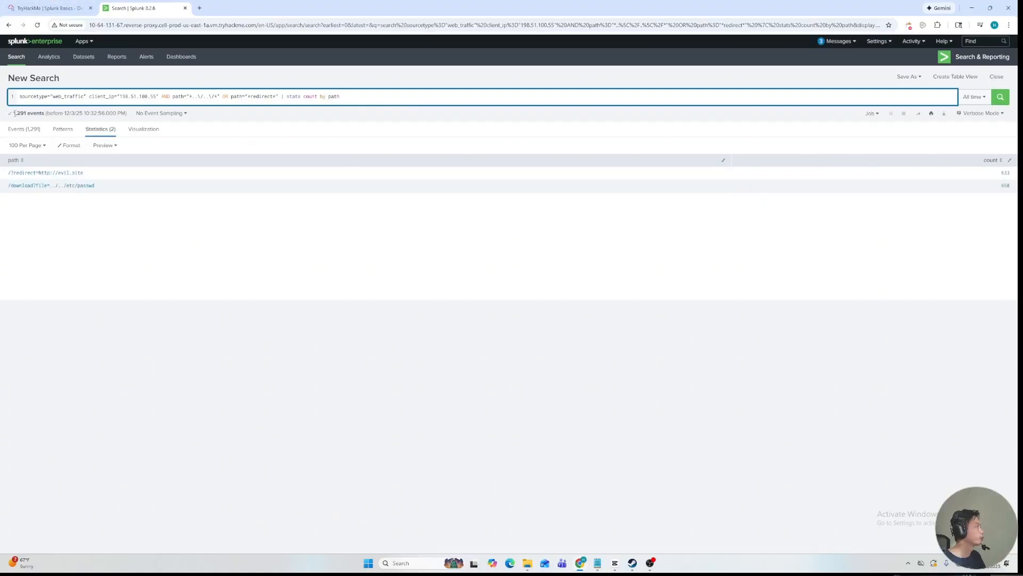
# Check the room's path traversal question, remove the OR path="*redirect*" condition from the Splunk query, and rerun the search.
pyautogui.click(45, 4)
pyautogui.scroll(-10, 512, 320)
pyautogui.scroll(-15, 146, 473)
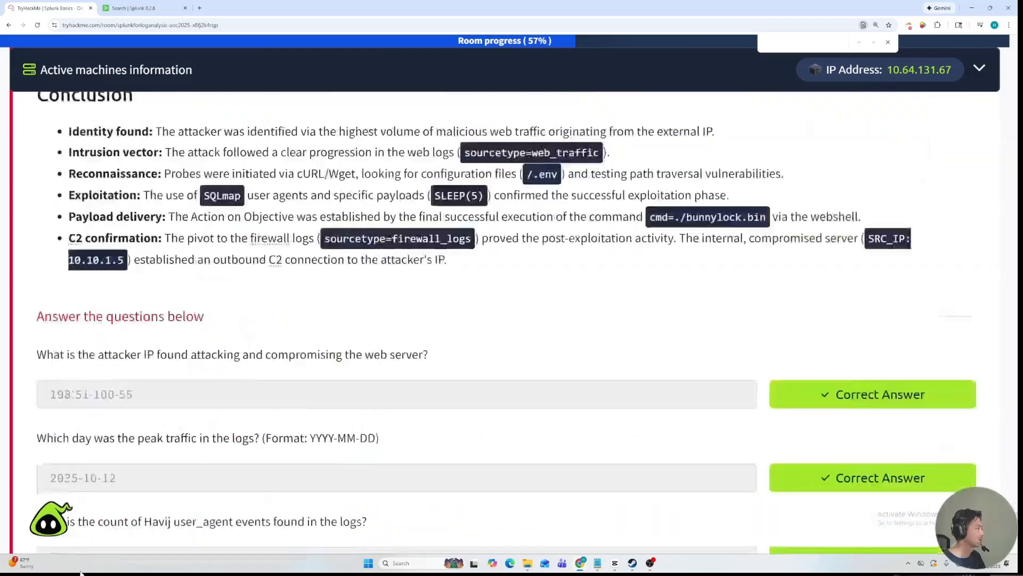
pyautogui.scroll(4, 106, 373)
pyautogui.moveTo(154, 307); pyautogui.dragTo(507, 304)
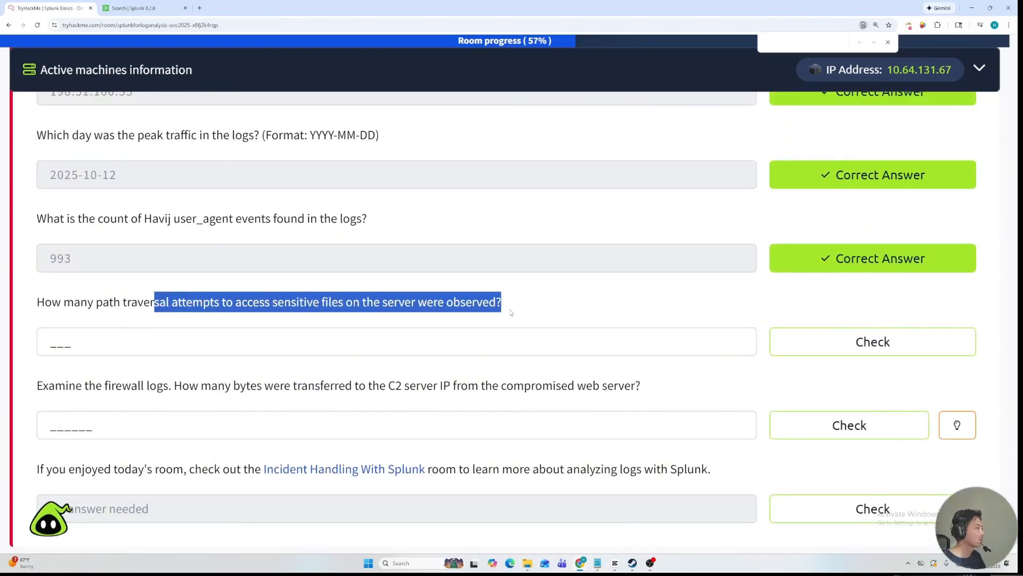
pyautogui.click(142, 330)
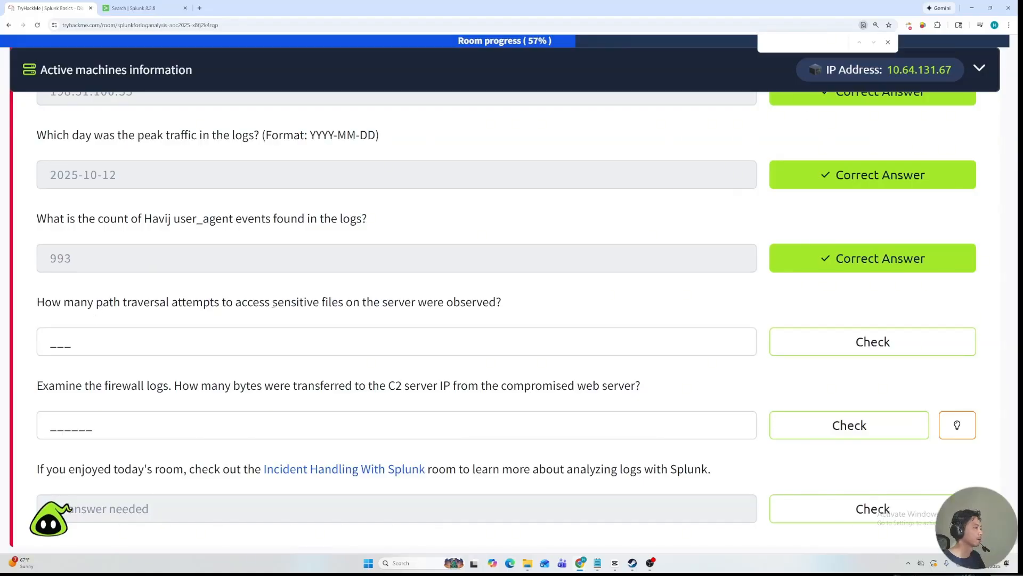
pyautogui.click(102, 4)
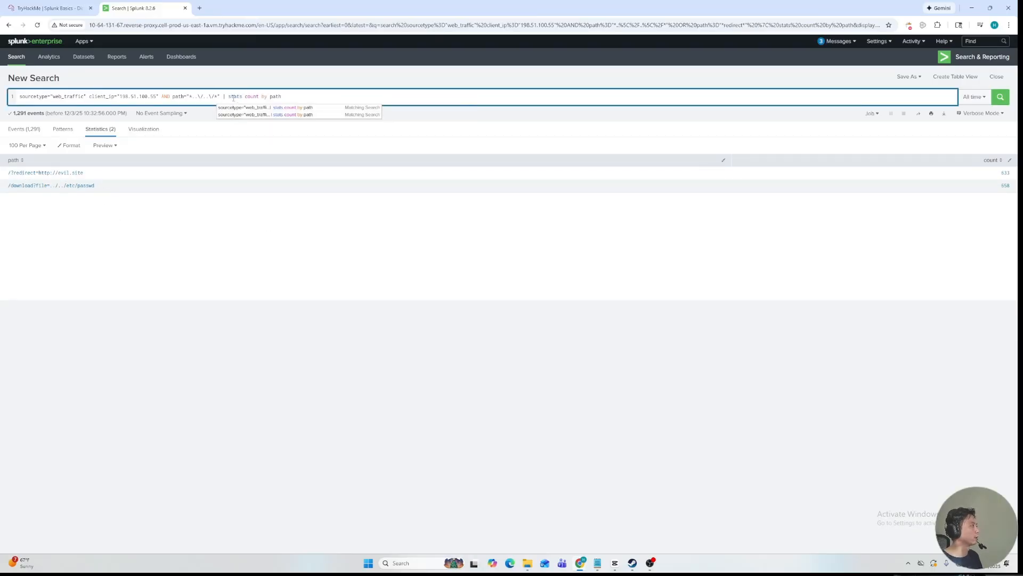
pyautogui.press('Return')
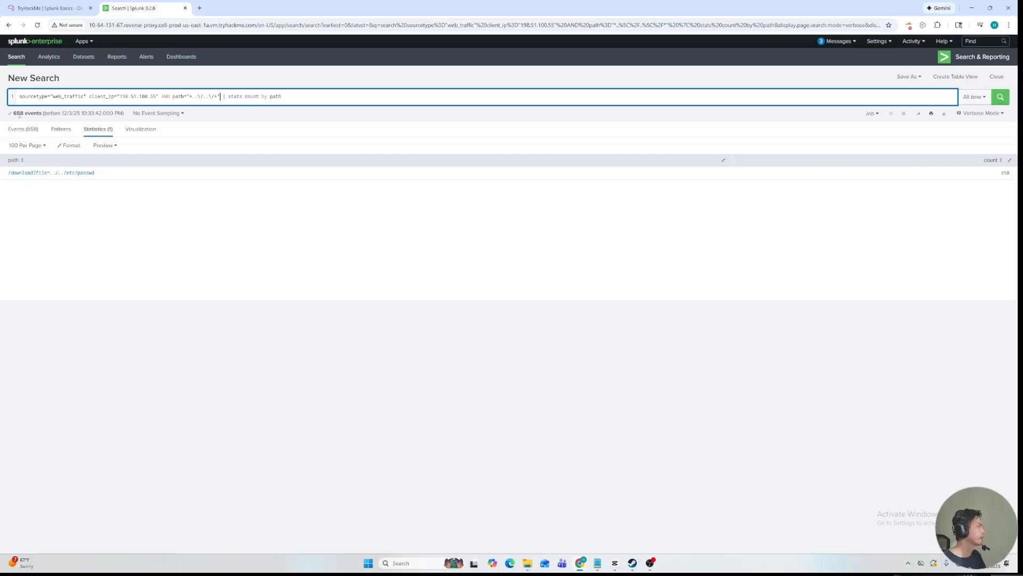
# Submit 658 as the answer to the room's question on path traversal attempts to access sensitive files.
pyautogui.click(46, 6)
pyautogui.click(82, 335)
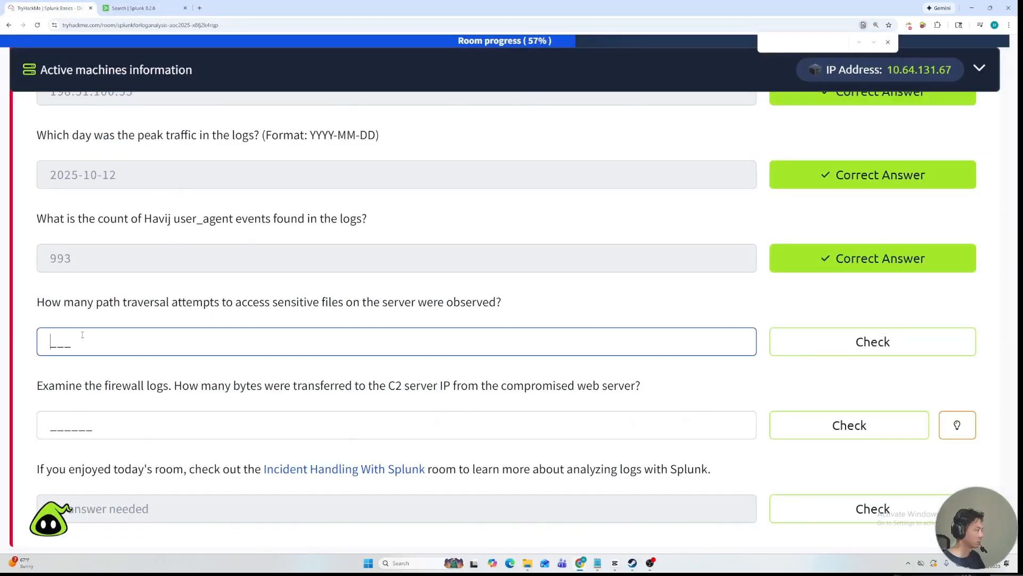
pyautogui.write('658')
pyautogui.press('Return')
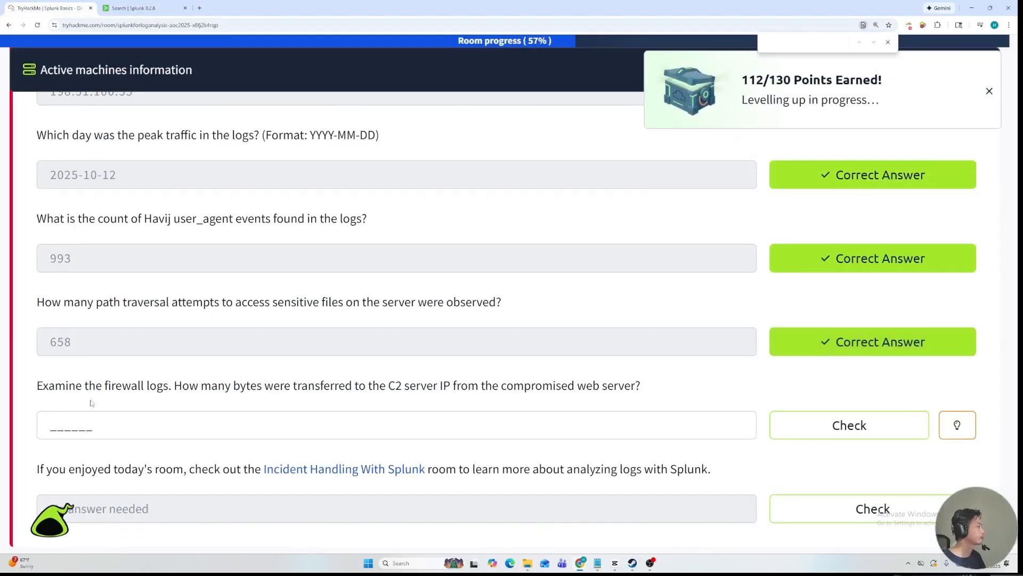
# Check the room's question on bytes transferred to the C2 server and set the Splunk query's sourcetype to "firewall_logs".
pyautogui.moveTo(68, 387); pyautogui.dragTo(131, 388)
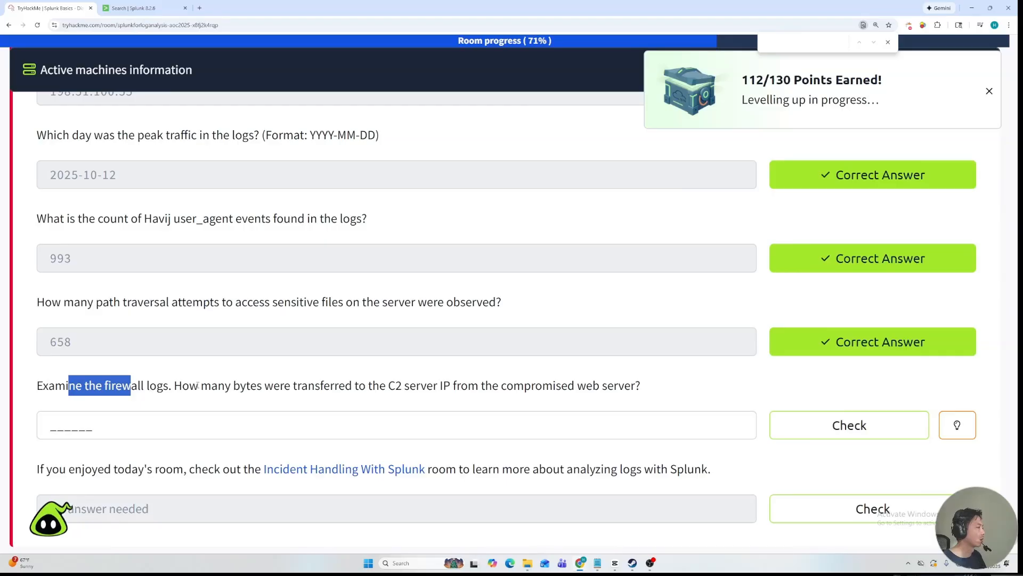
pyautogui.click(139, 387)
pyautogui.moveTo(402, 387); pyautogui.dragTo(442, 388)
pyautogui.click(590, 386)
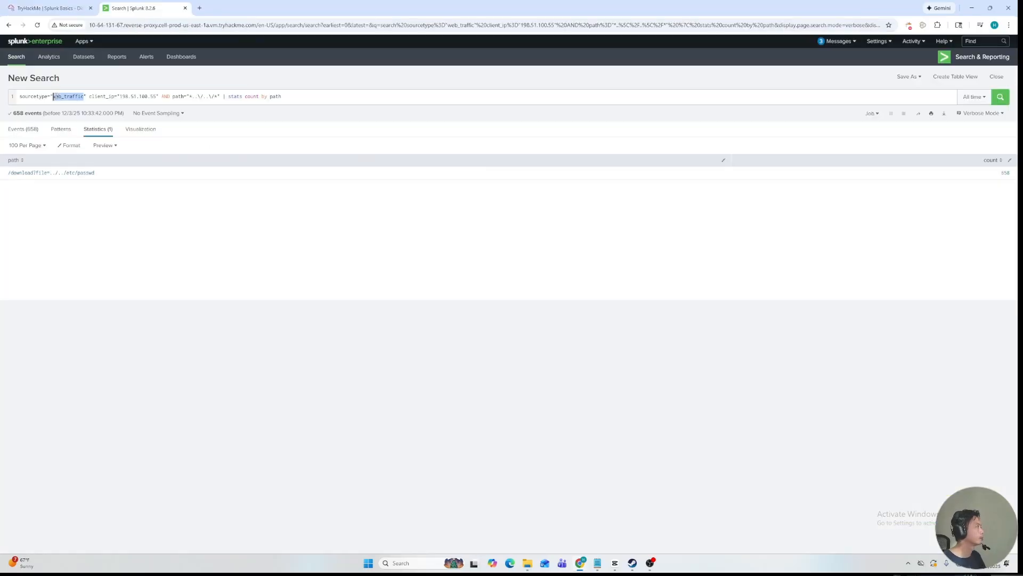
pyautogui.write('firewa')
pyautogui.press('Down')
pyautogui.press('Return')
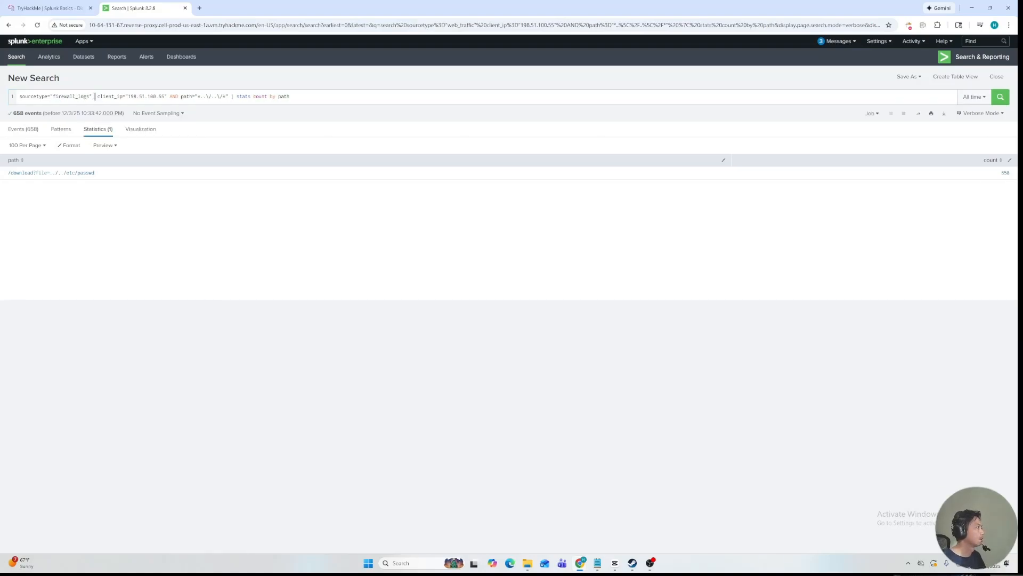
# Replace everything after the sourcetype in the query with src_ip="10.10.1.5" dest_ip="198.51.100.55".
pyautogui.moveTo(95, 98); pyautogui.dragTo(441, 103)
pyautogui.press('BackSpace')
pyautogui.write('src_')
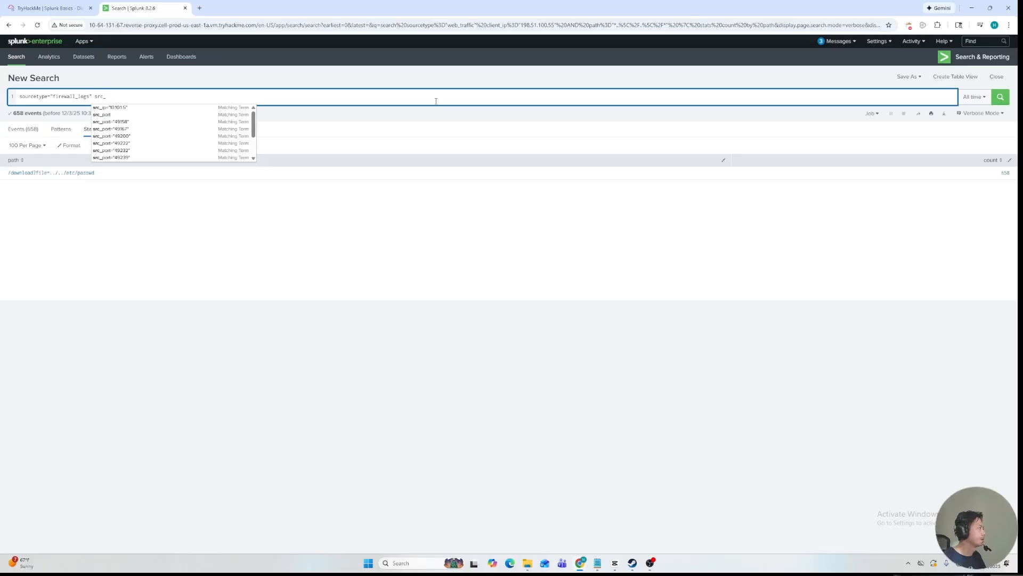
pyautogui.press('Down')
pyautogui.press('Return')
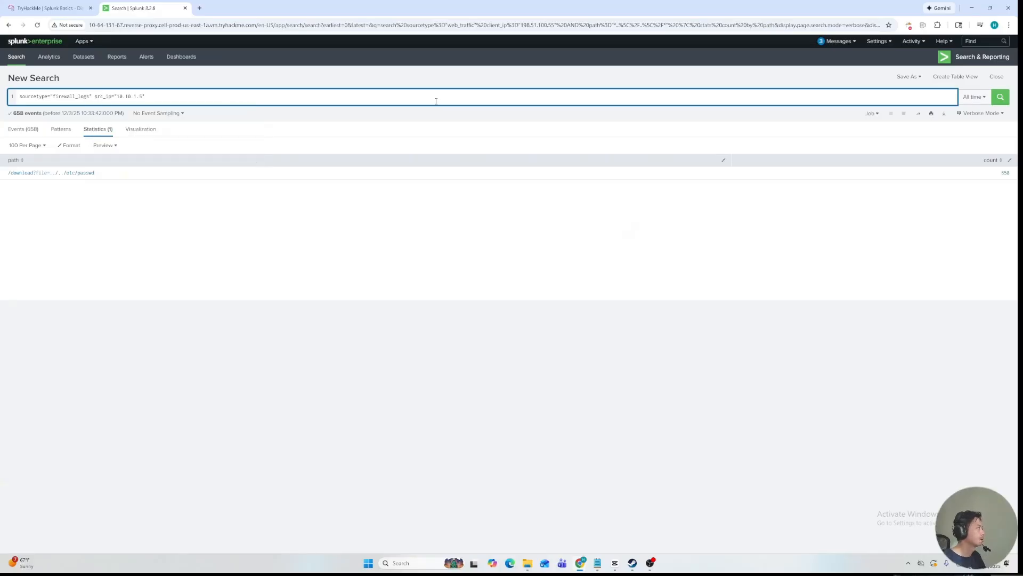
pyautogui.write('dest_')
pyautogui.press('Down')
pyautogui.press('Down')
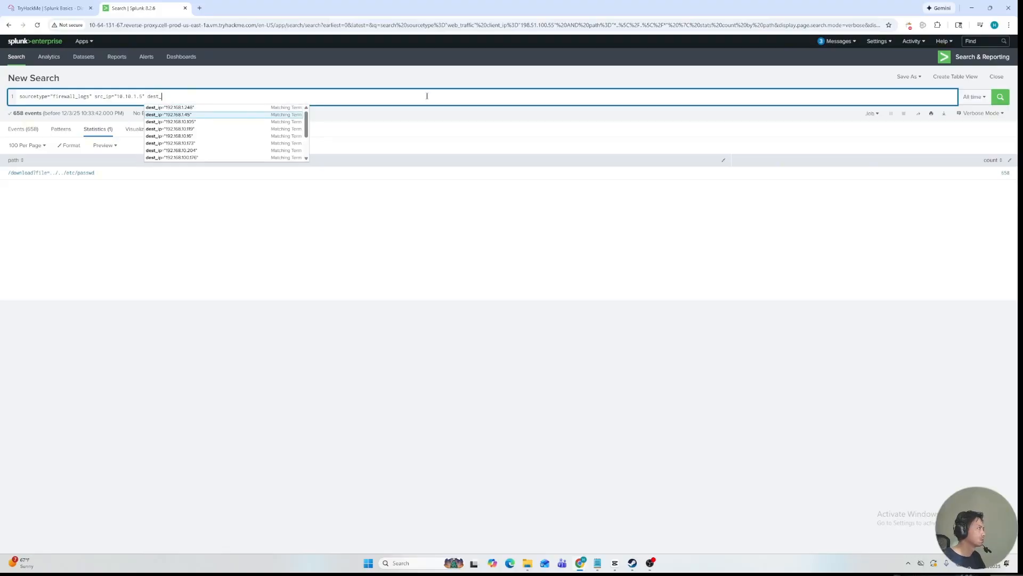
pyautogui.write('ip=')
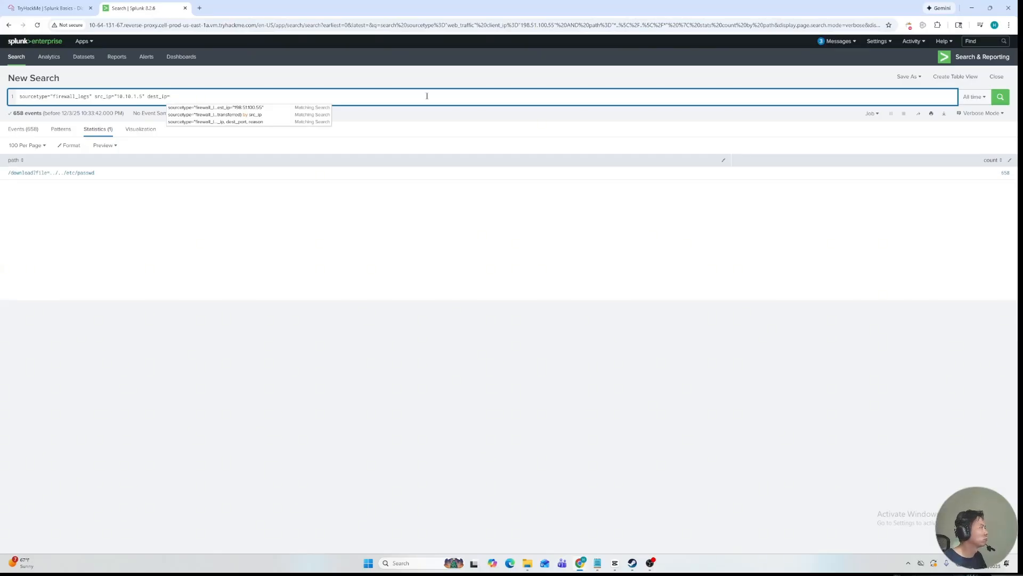
pyautogui.write('"198.51.100.55"')
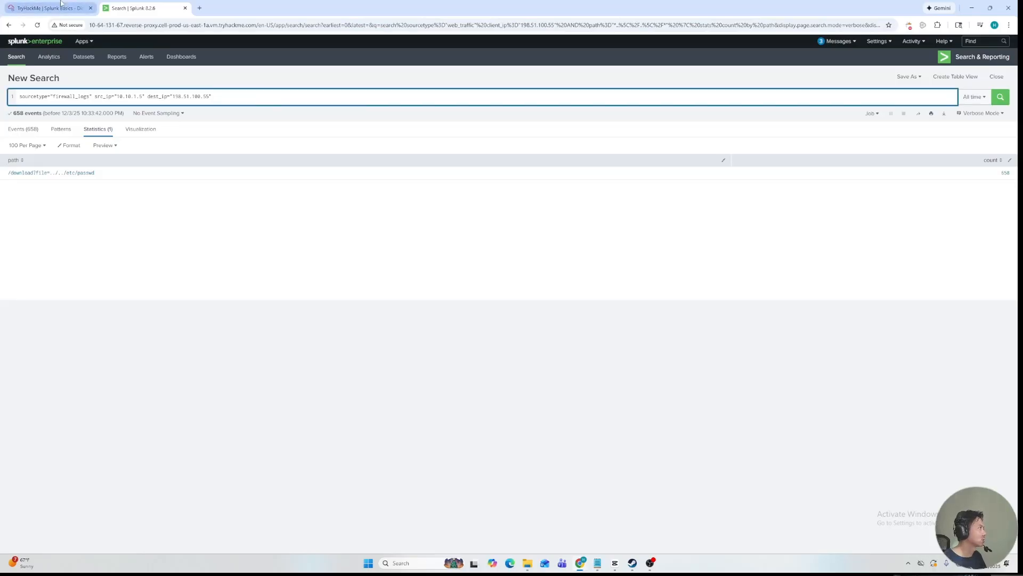
# Check the room's data exfiltration example, append | stat sum(bytes_transfered) to the Splunk query, and run the search.
pyautogui.click(78, 4)
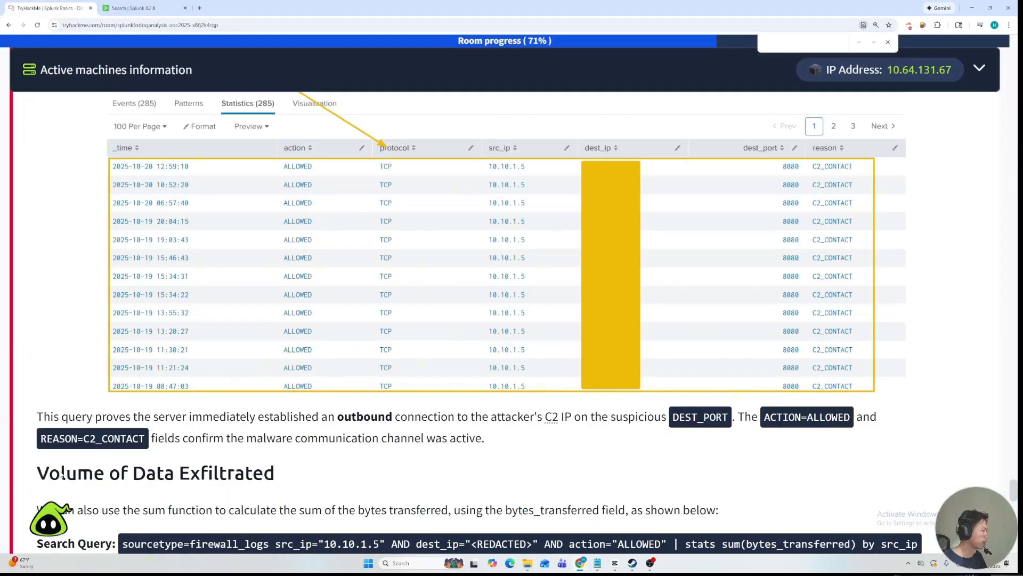
pyautogui.scroll(-4, 168, 494)
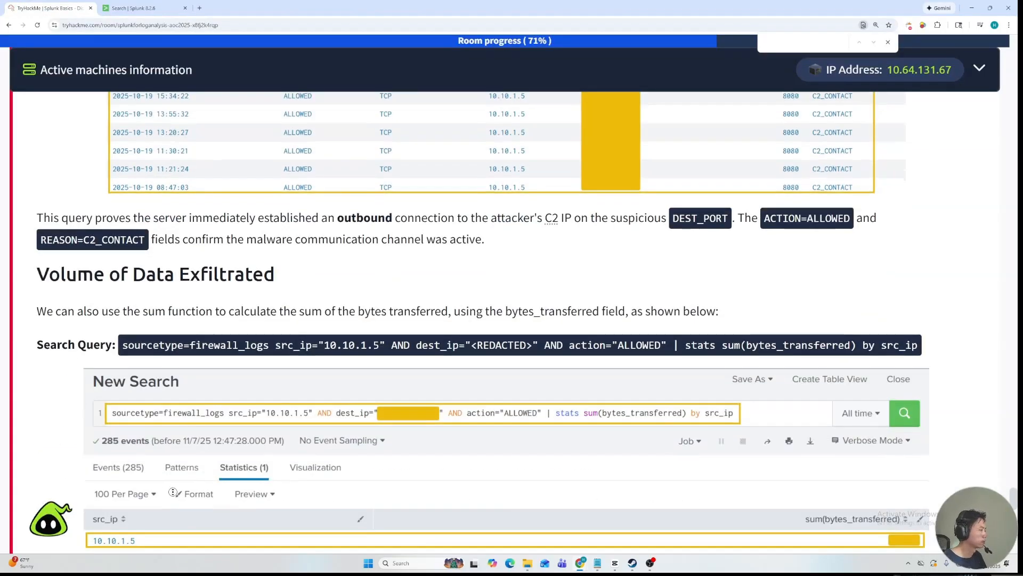
pyautogui.scroll(-2, 199, 461)
pyautogui.scroll(1, 198, 461)
pyautogui.scroll(-15, 199, 460)
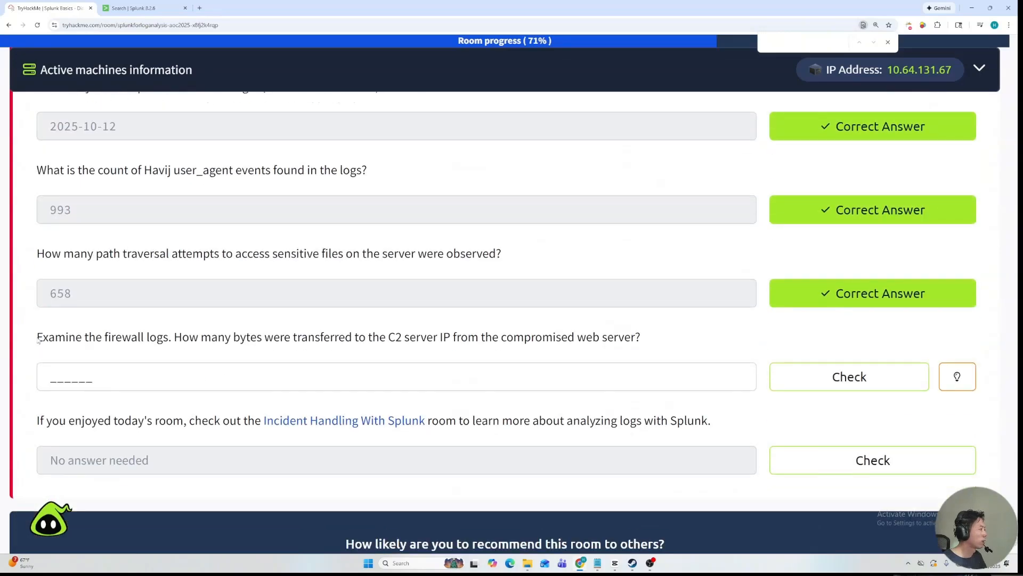
pyautogui.moveTo(48, 339); pyautogui.dragTo(190, 355)
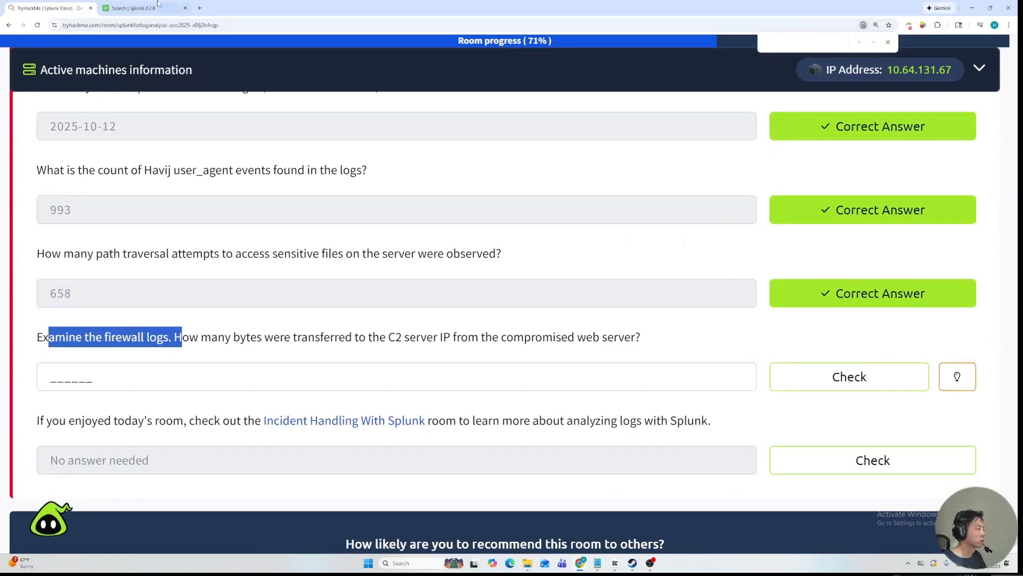
pyautogui.hotkey('ctrl', 'Tab')
pyautogui.write('| ')
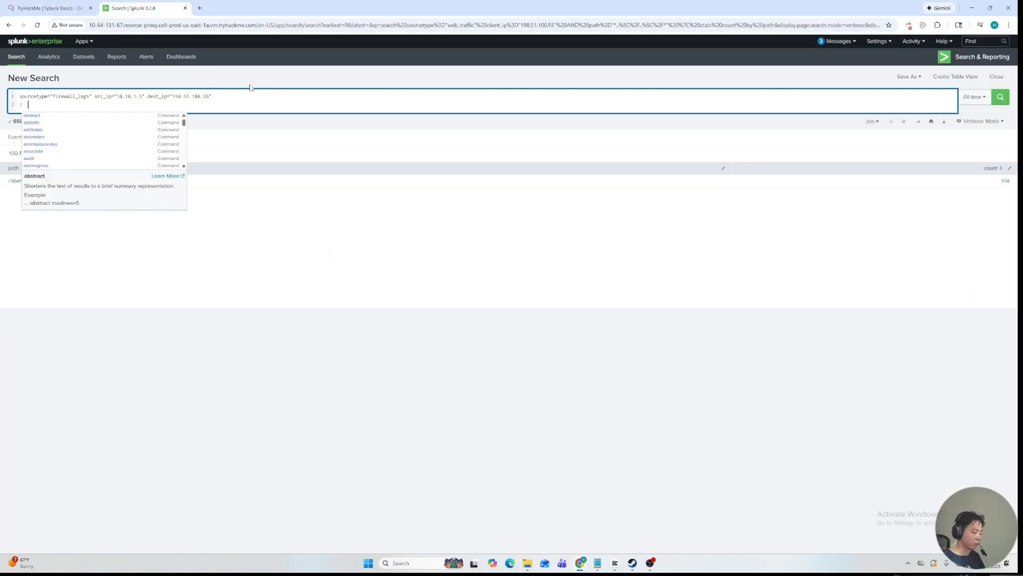
pyautogui.write('stat su')
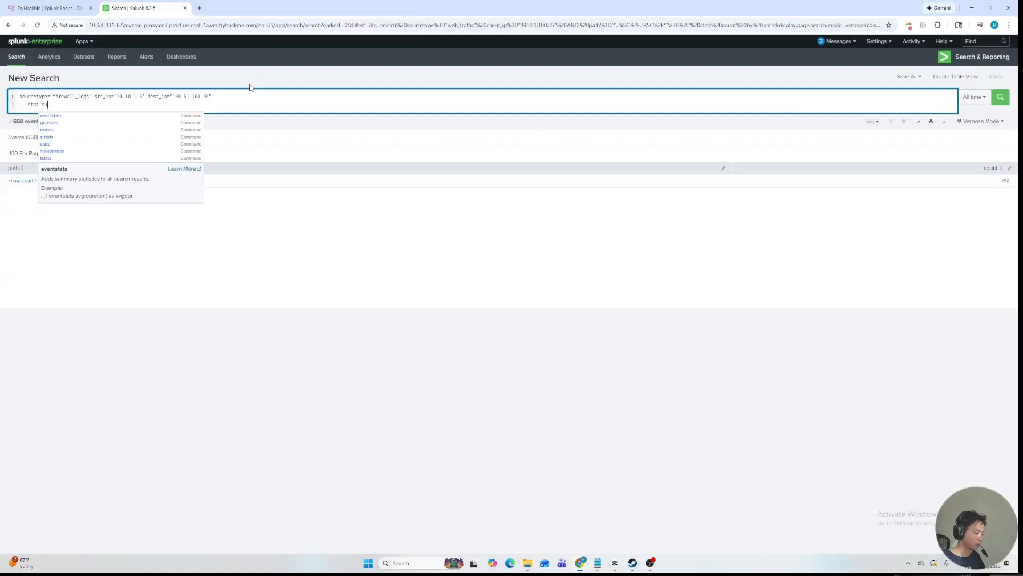
pyautogui.write('m()')
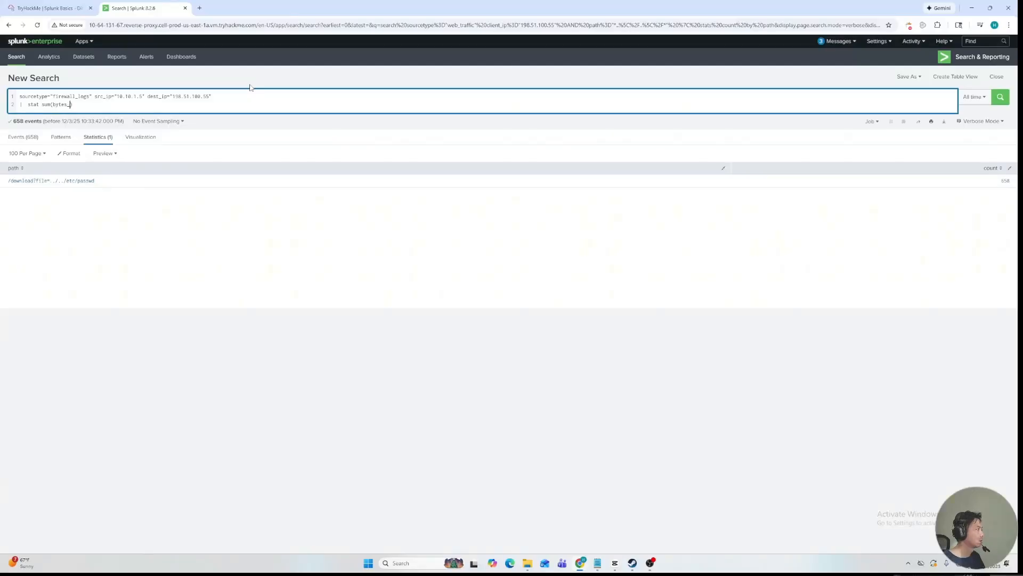
pyautogui.press('Return')
pyautogui.click(97, 104)
# Recheck the room's example query, correct the summed field to bytes_transferred, add by src_ip, and run the search.
pyautogui.click(79, 8)
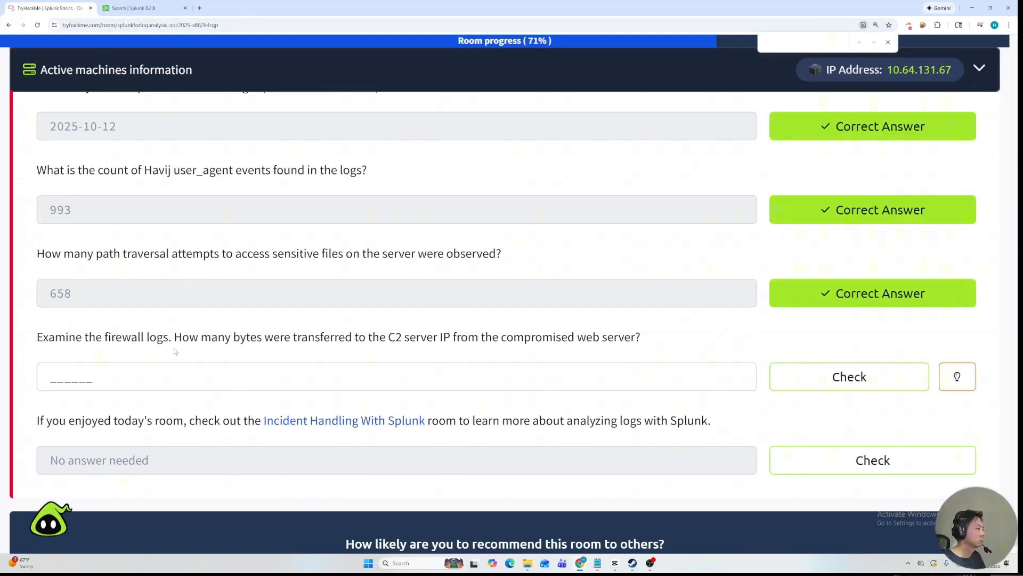
pyautogui.scroll(10, 239, 344)
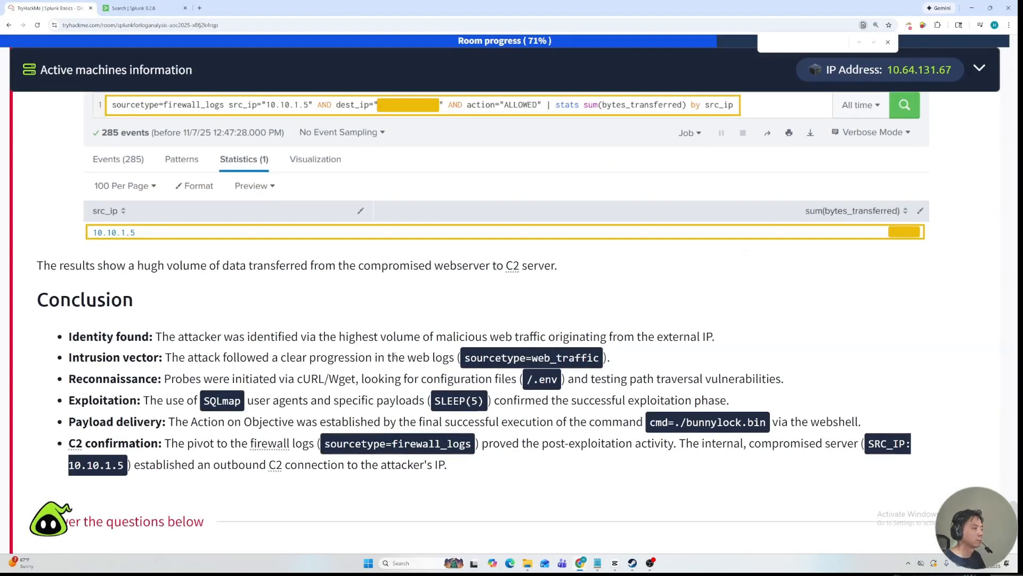
pyautogui.scroll(6, 388, 356)
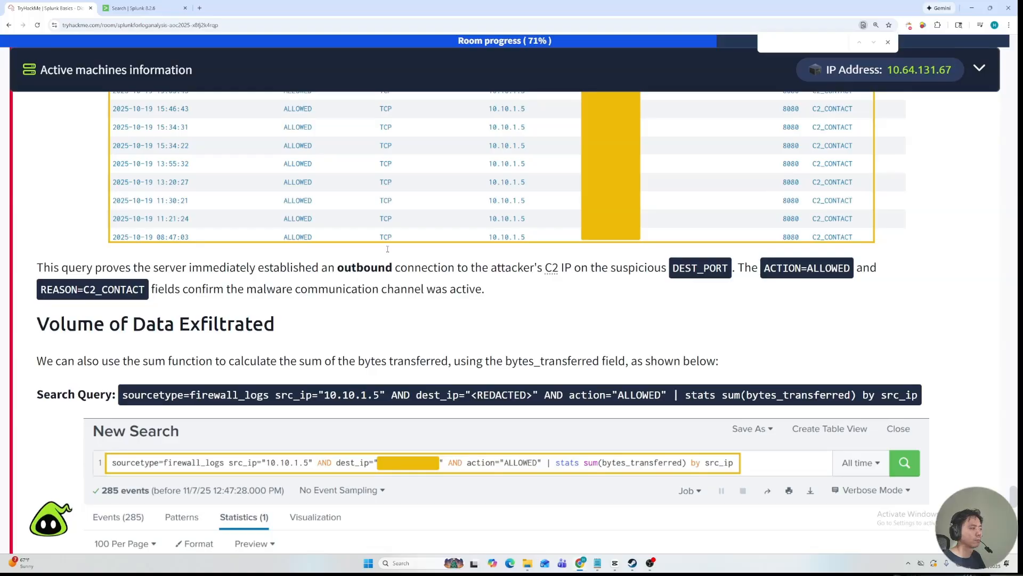
pyautogui.click(186, 4)
pyautogui.click(101, 106)
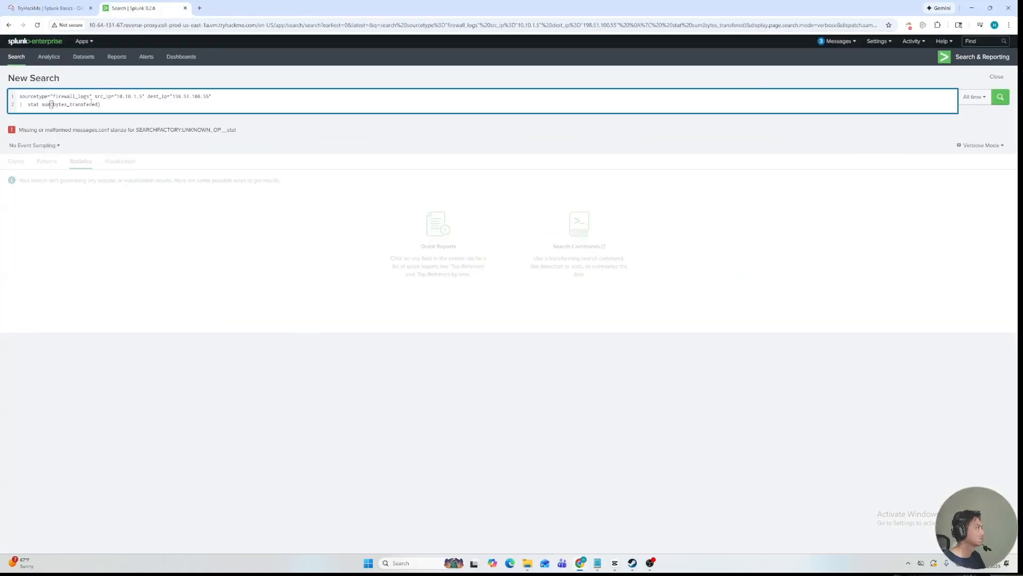
pyautogui.write('r')
pyautogui.click(106, 104)
pyautogui.write('by ')
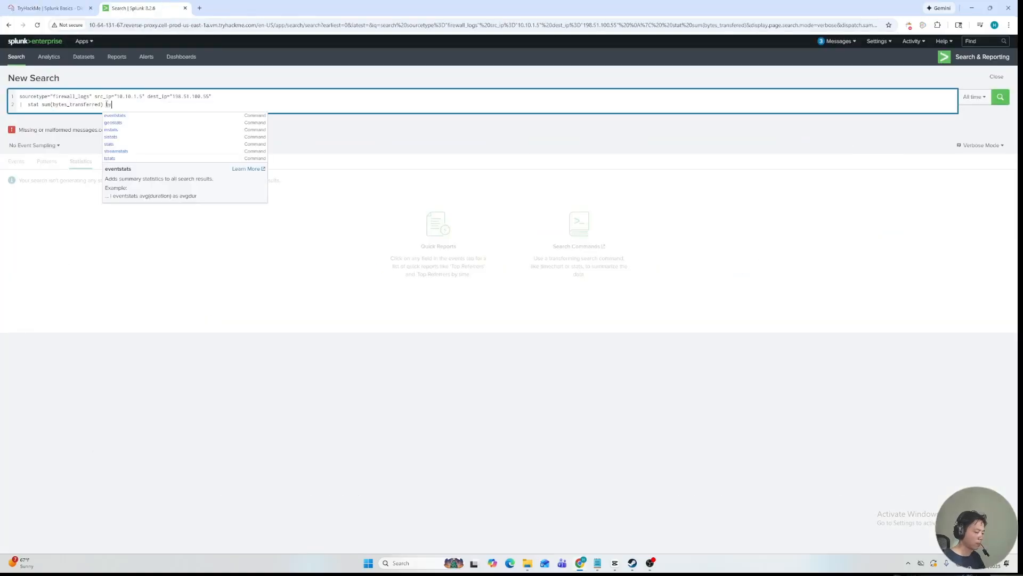
pyautogui.write('src_ip')
# Compare the query with the room's example, correct the stat command to stats, and rerun the search.
pyautogui.click(48, 8)
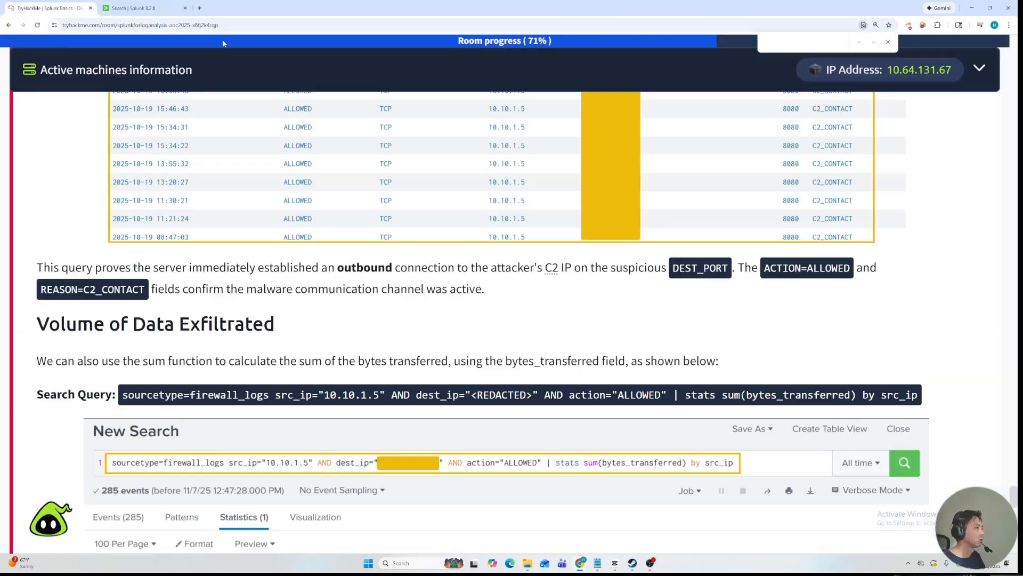
pyautogui.moveTo(724, 395); pyautogui.dragTo(920, 396)
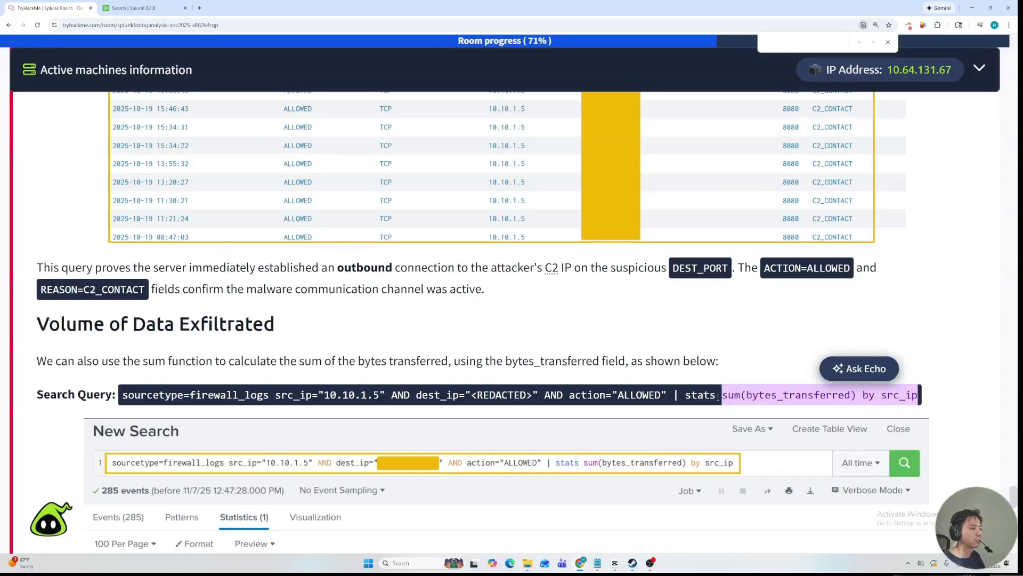
pyautogui.click(133, 8)
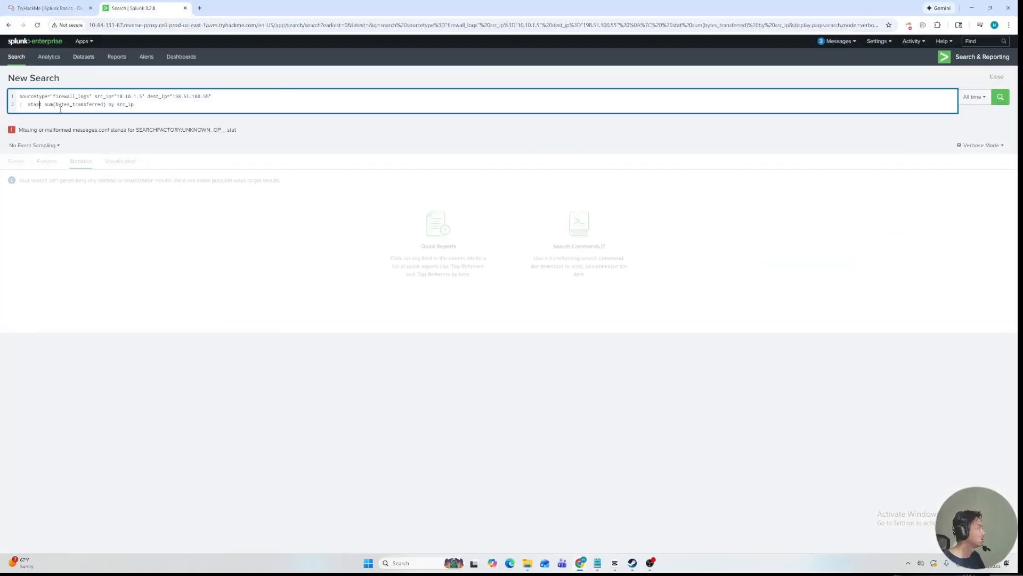
pyautogui.write('s')
pyautogui.press('BackSpace')
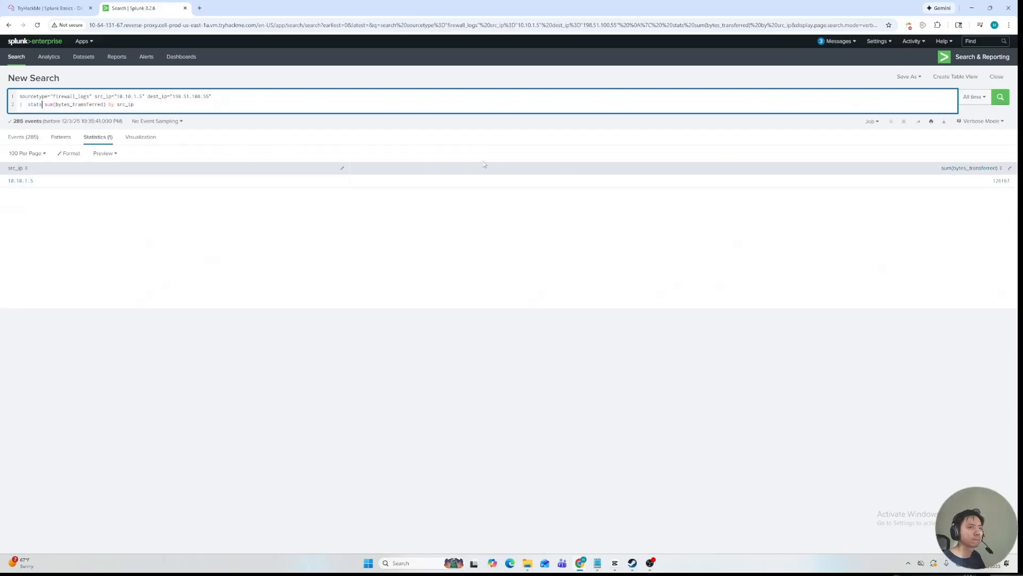
# Submit 126167 as the answer to the room's question on bytes transferred to the C2 server, and review the answered questions.
pyautogui.click(975, 187)
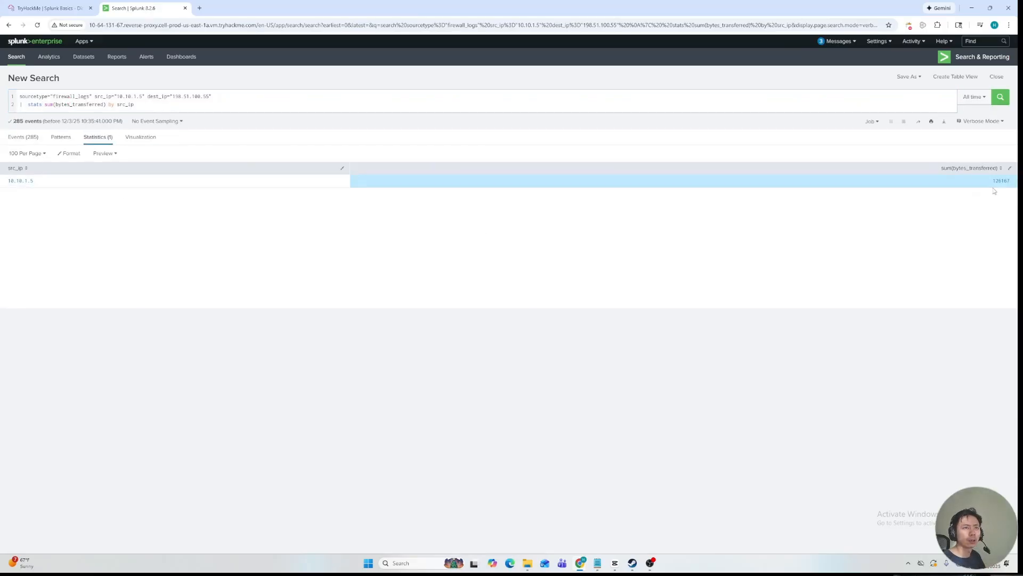
pyautogui.click(91, 3)
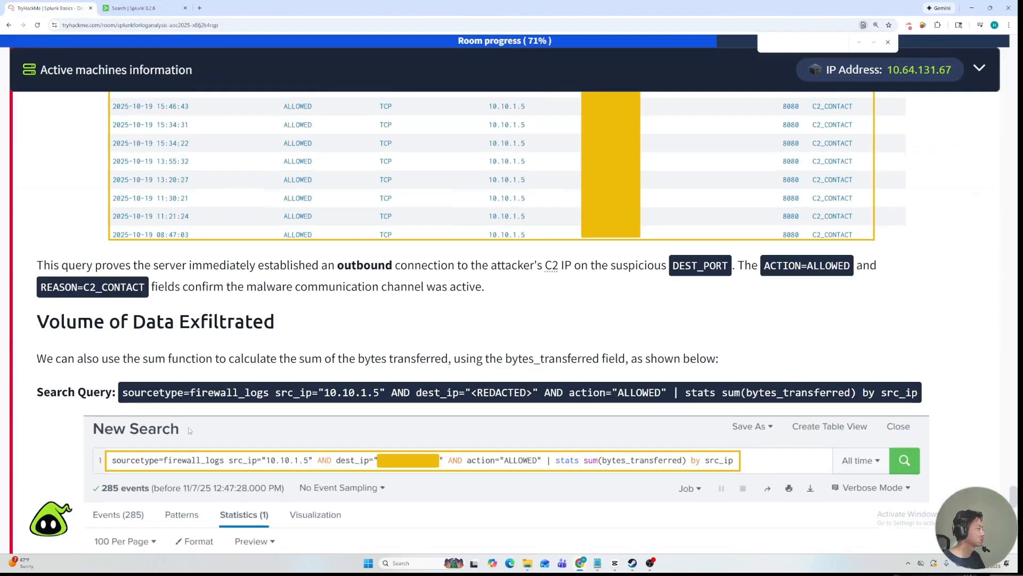
pyautogui.scroll(-10, 200, 303)
pyautogui.scroll(-3, 200, 302)
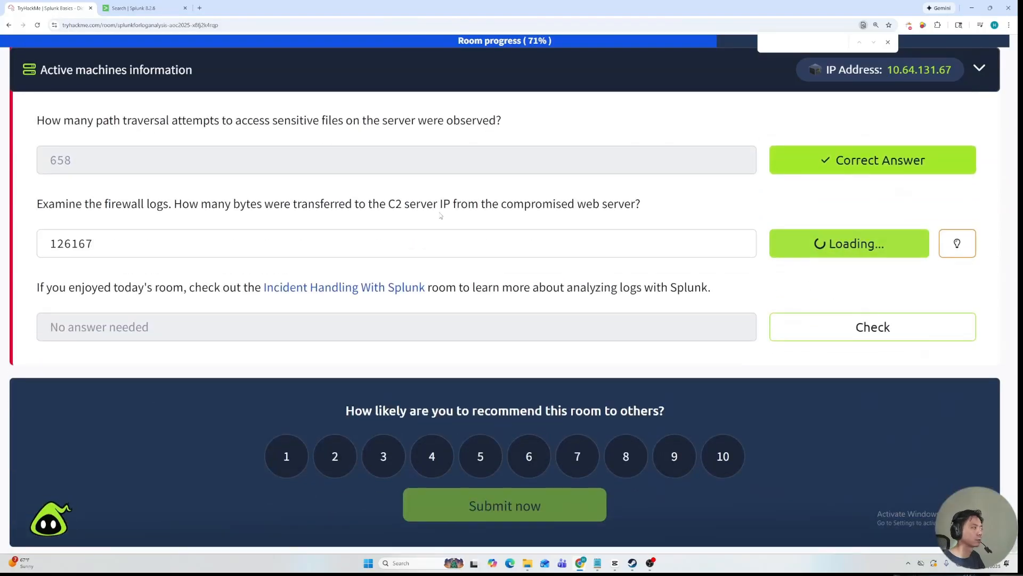
pyautogui.scroll(7, 250, 197)
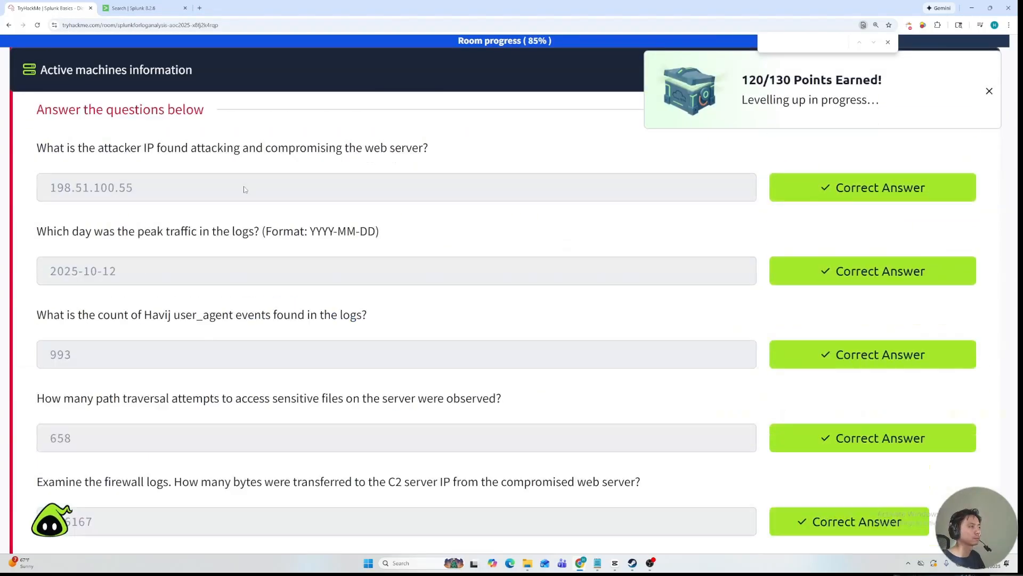
pyautogui.scroll(-7, 351, 327)
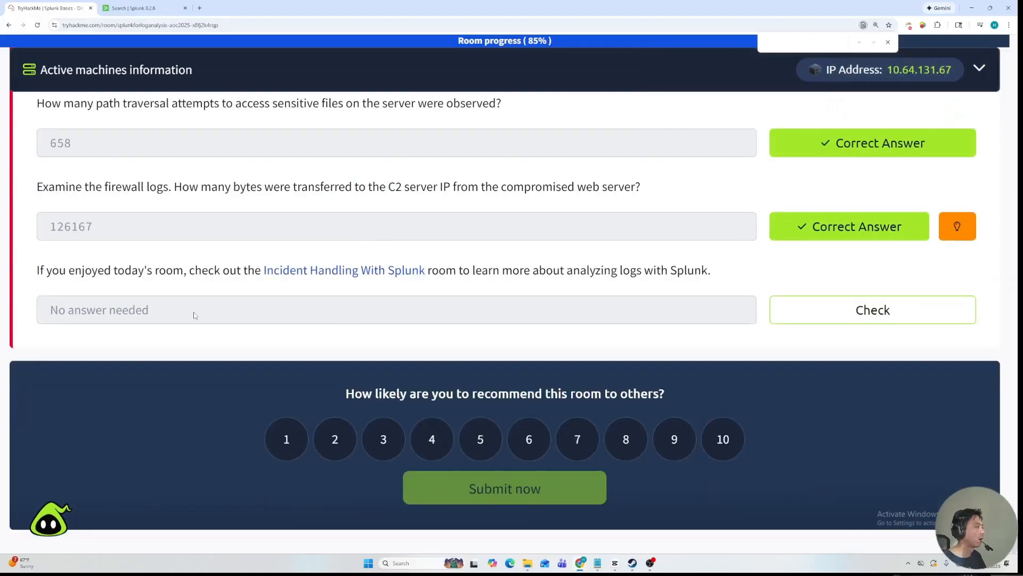